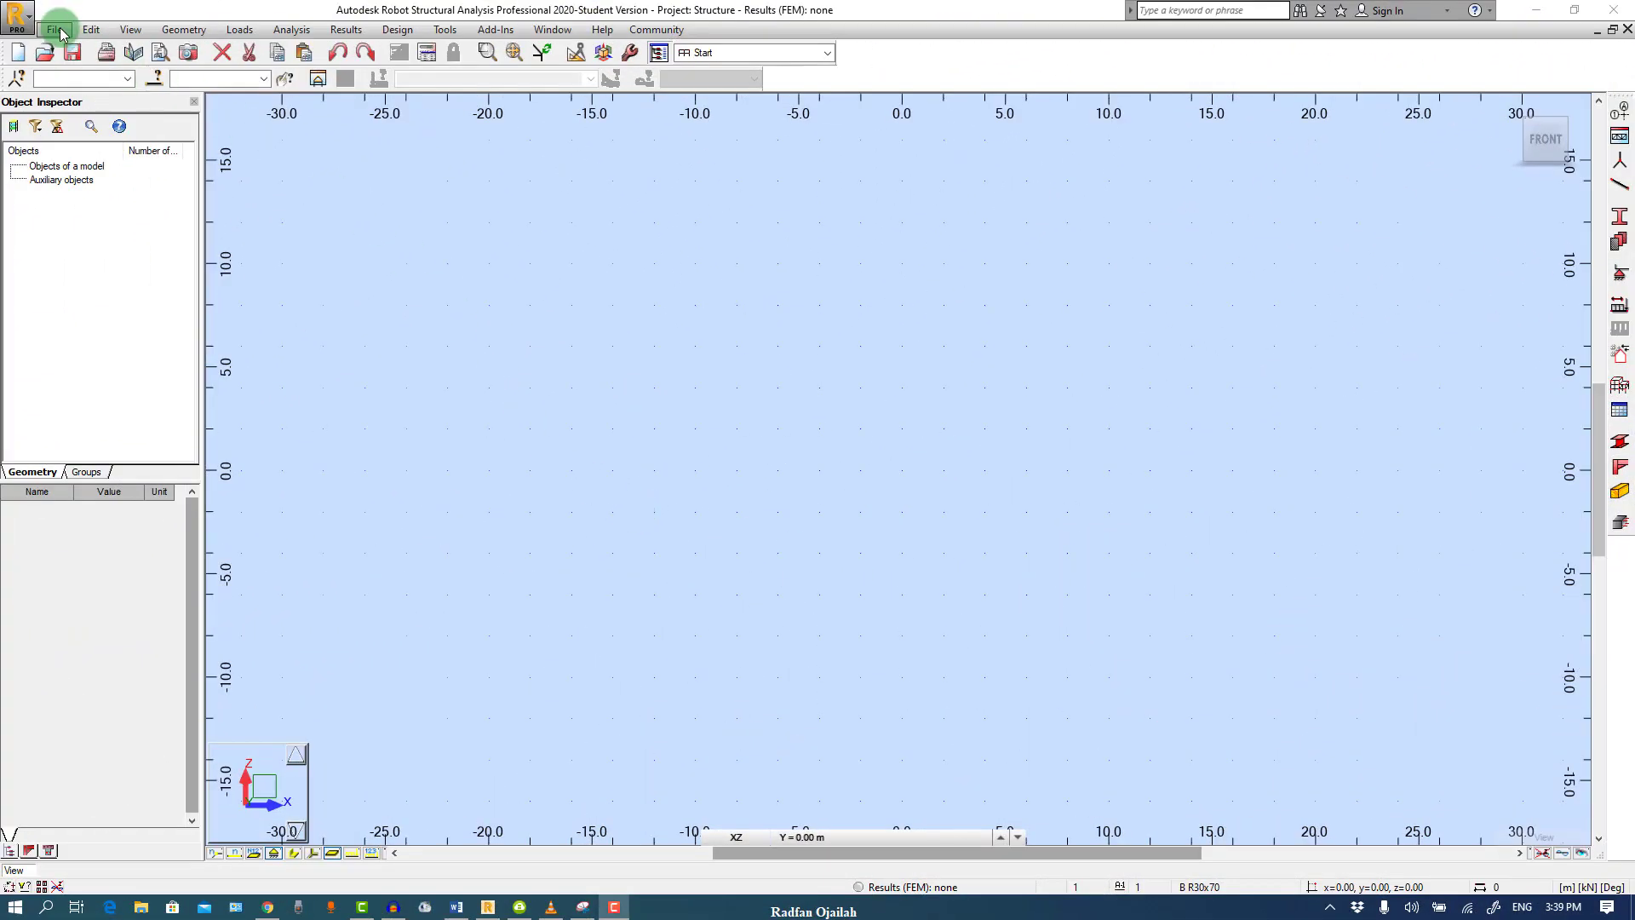
Create a new project of type Frame 2D Design
click(57, 31)
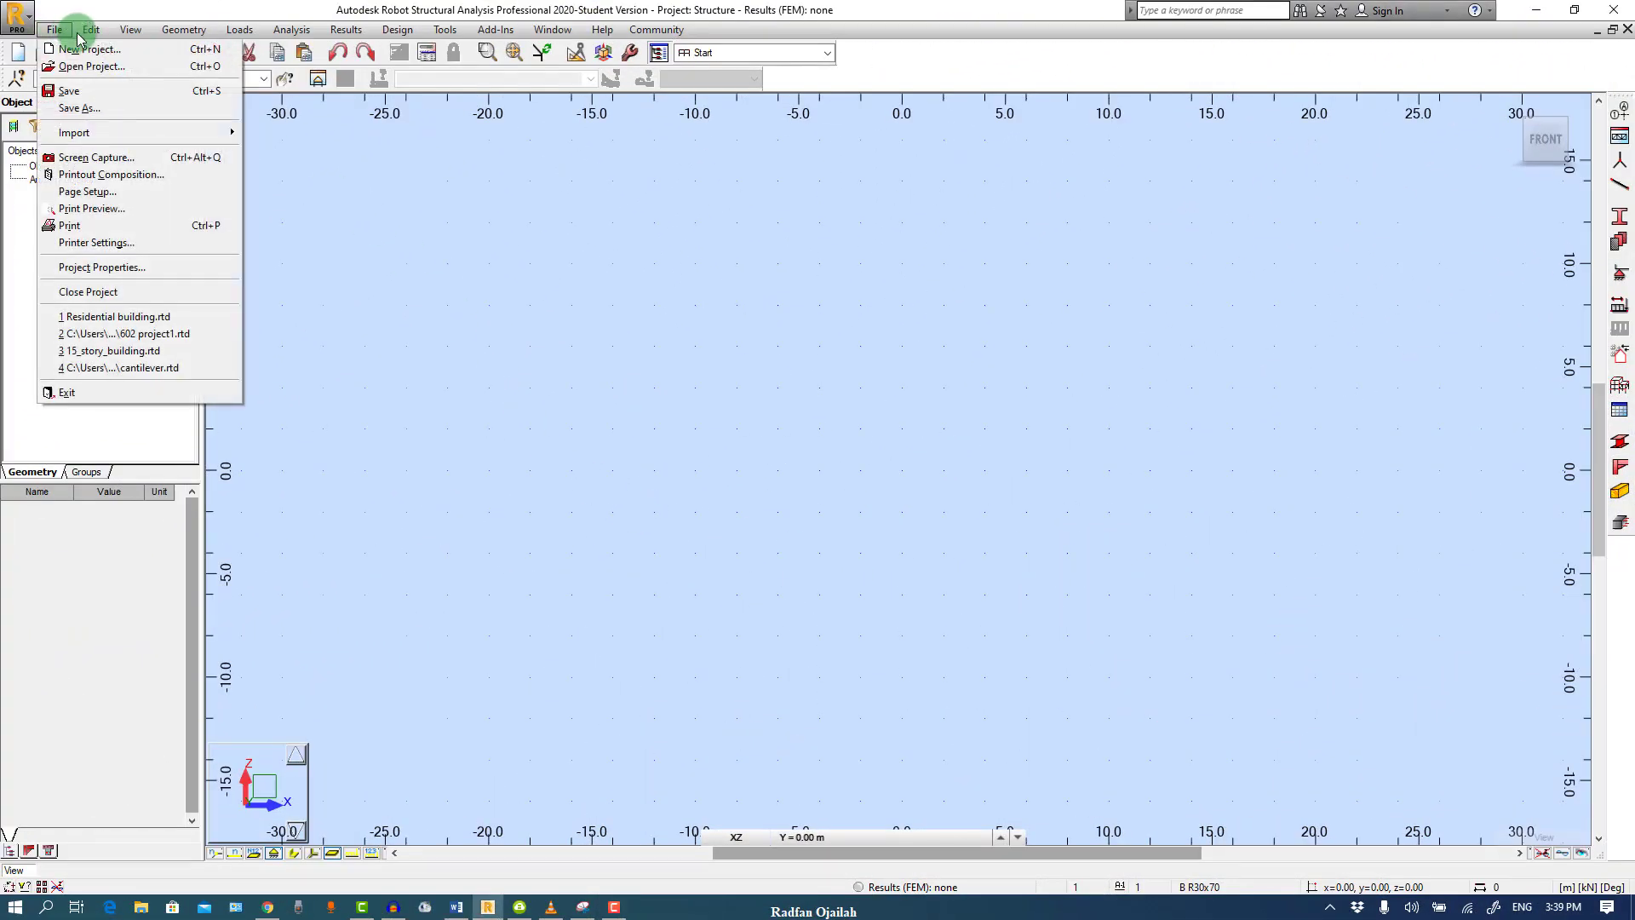
click(56, 31)
click(56, 30)
click(60, 49)
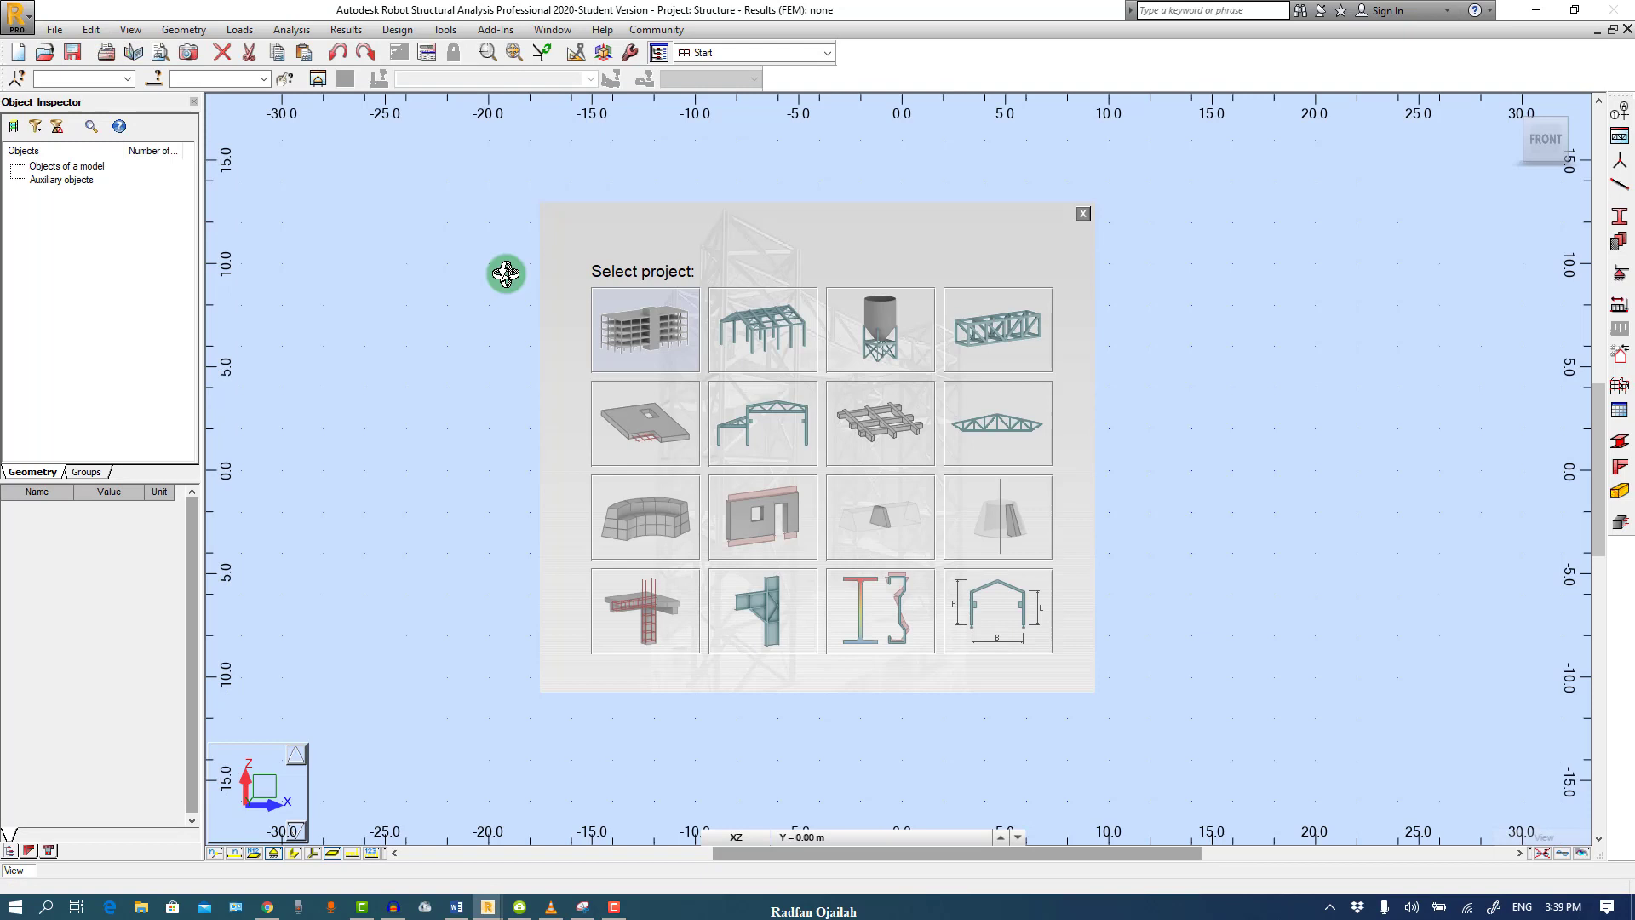
click(758, 419)
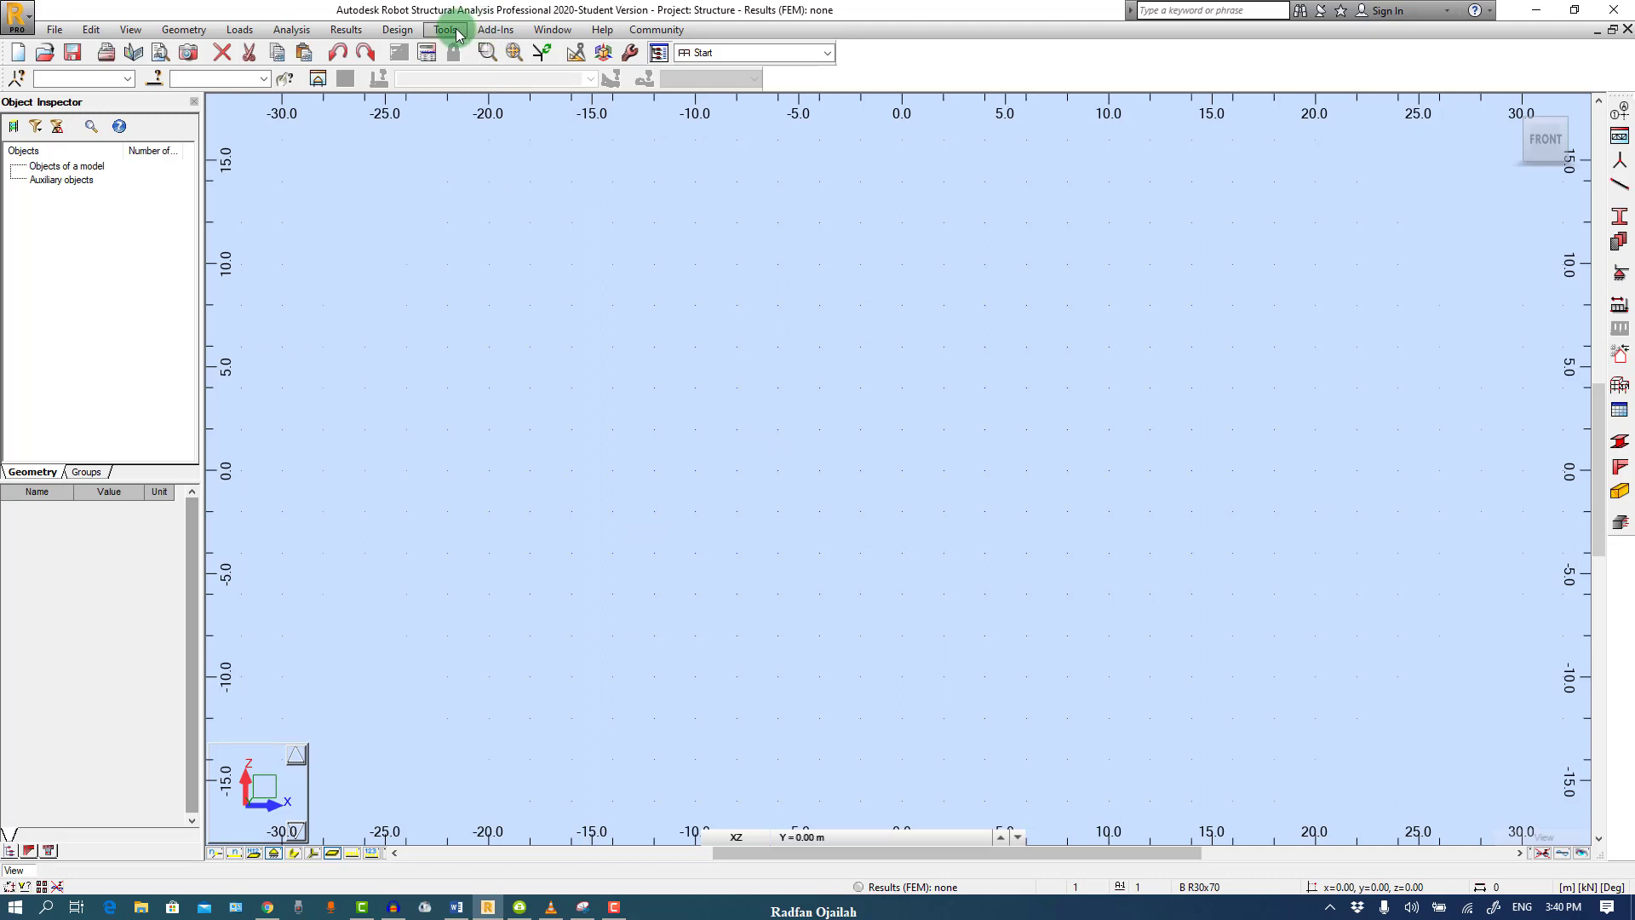
Switch all job preference units to Metric, then bring the reference frame sketch forward
click(445, 30)
click(465, 85)
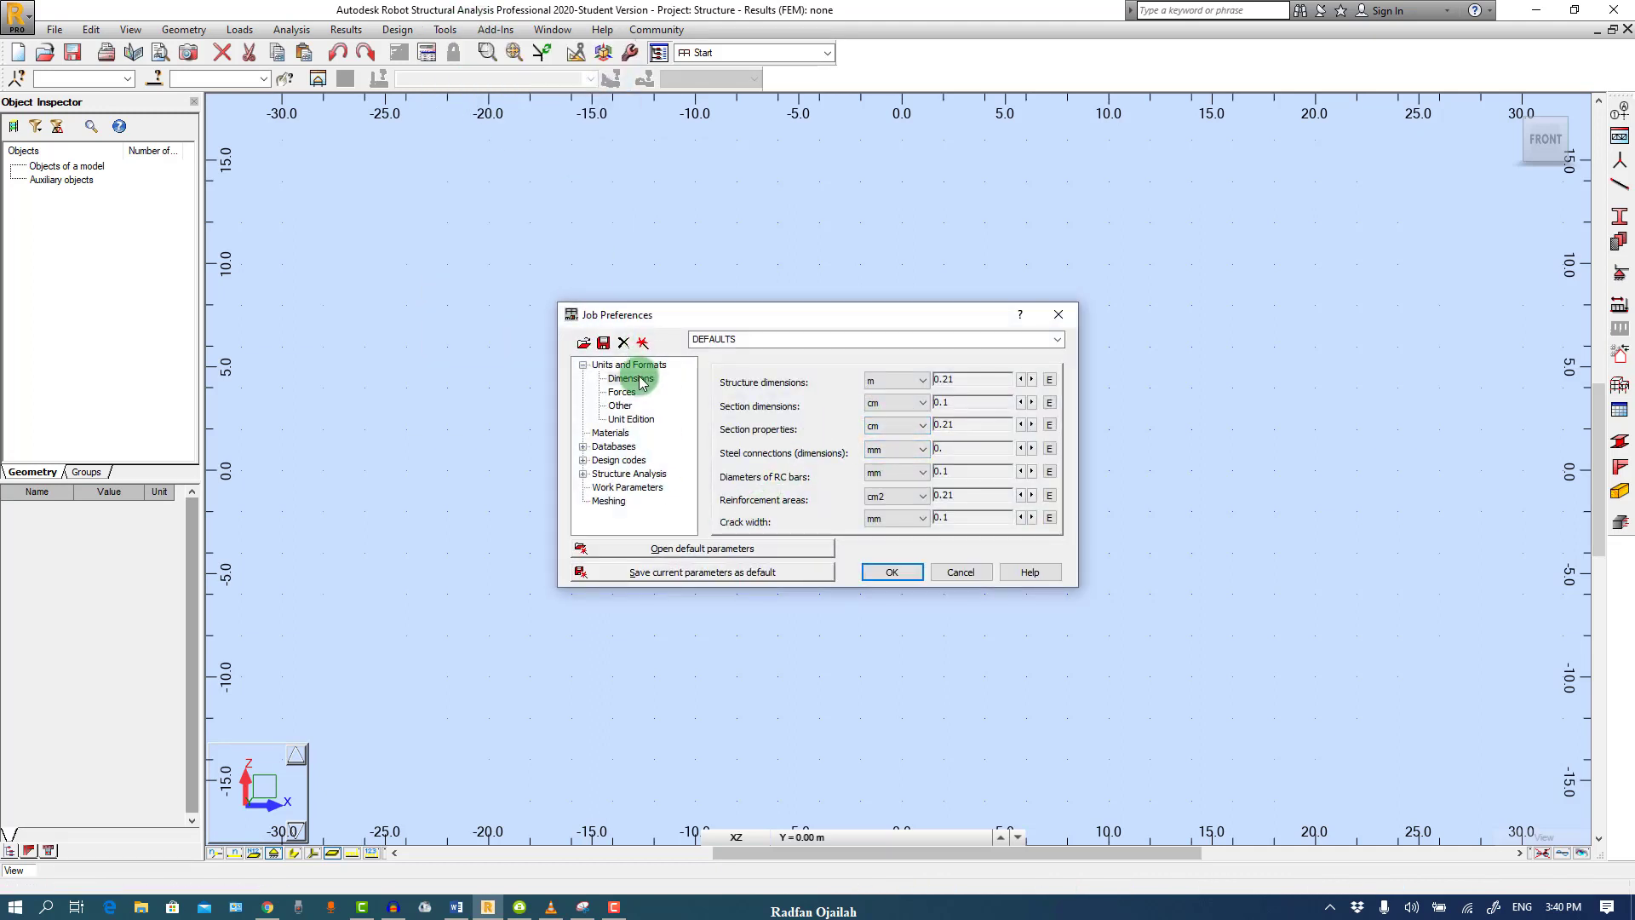
click(643, 368)
click(847, 487)
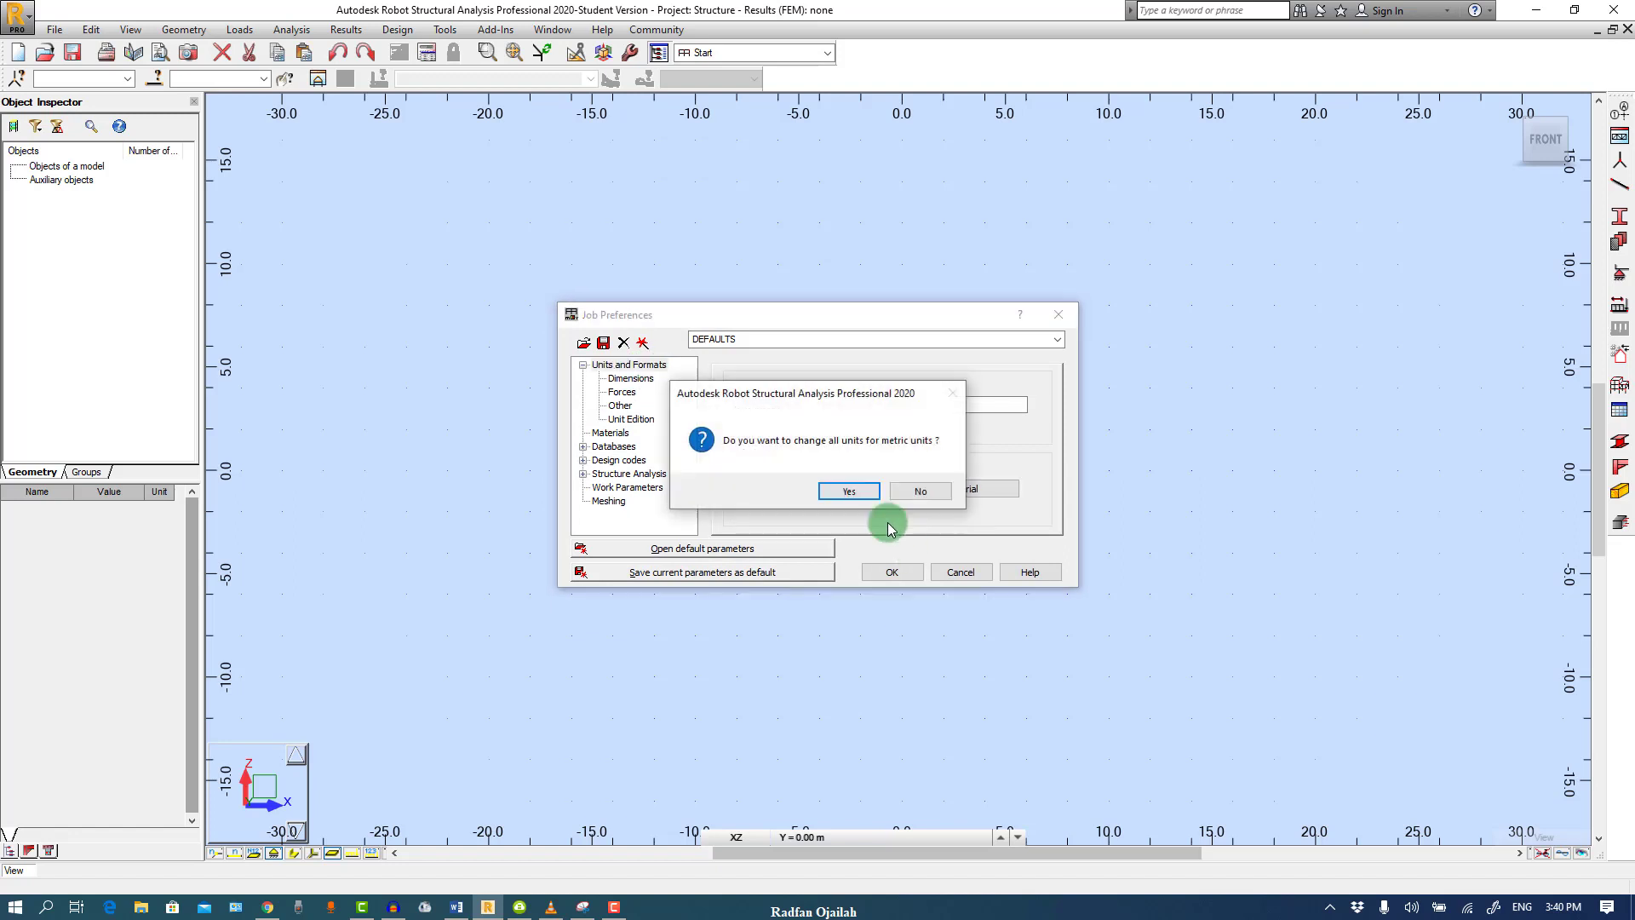
click(871, 500)
click(907, 572)
key(alt+Tab)
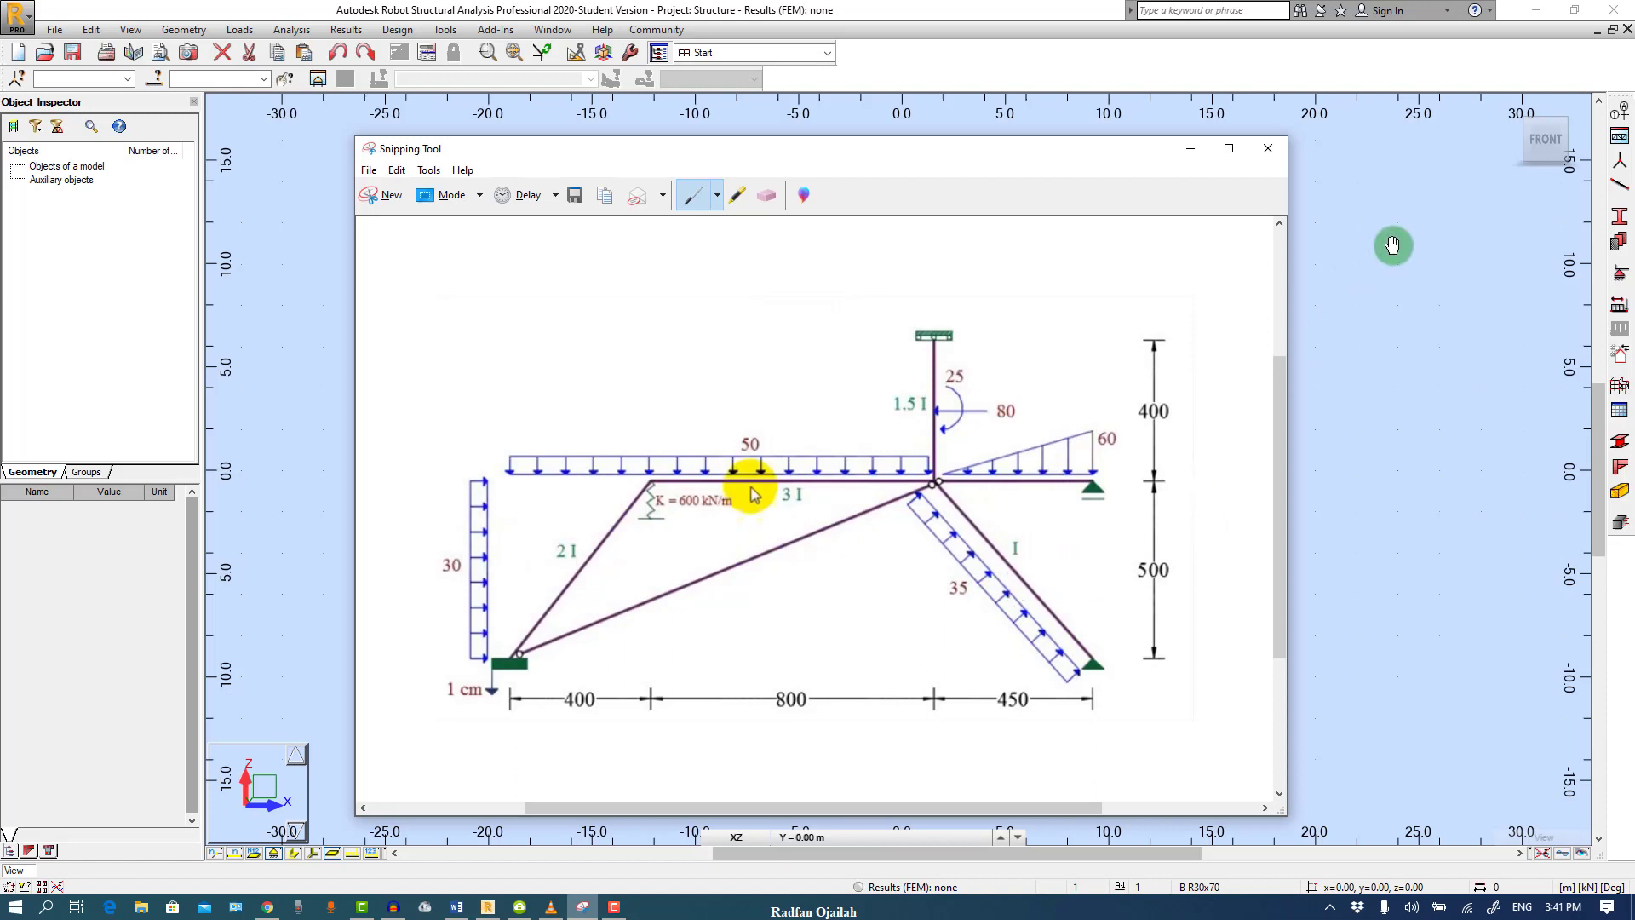
In Structural Axis, add vertical axes at 0 and 4 m
click(1622, 109)
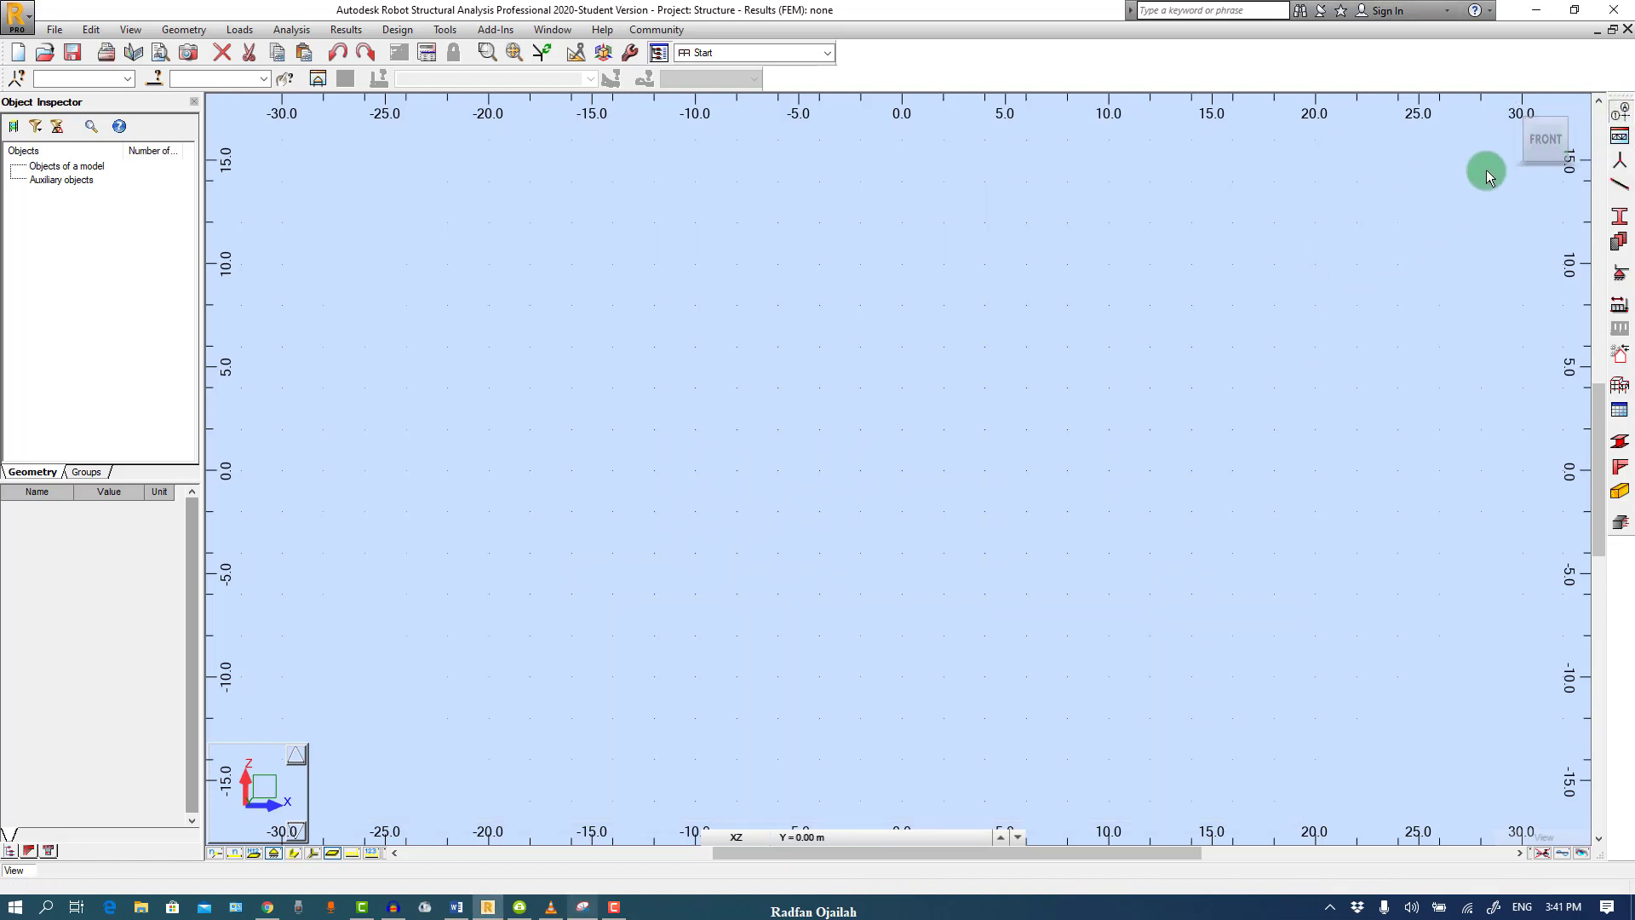
click(583, 906)
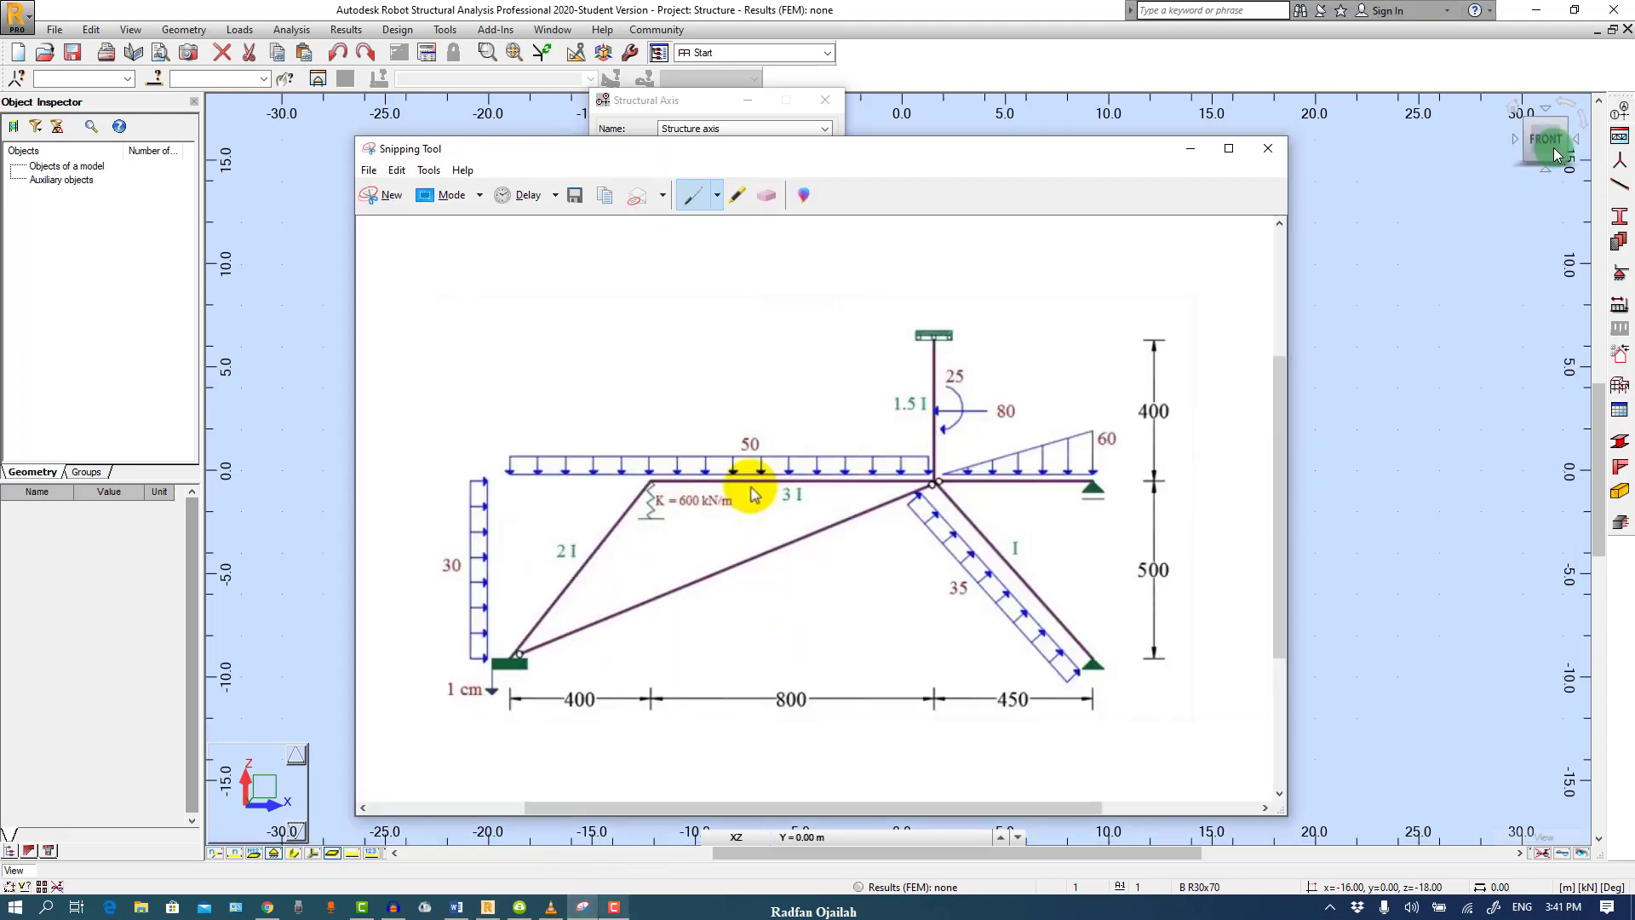
key(alt+Tab)
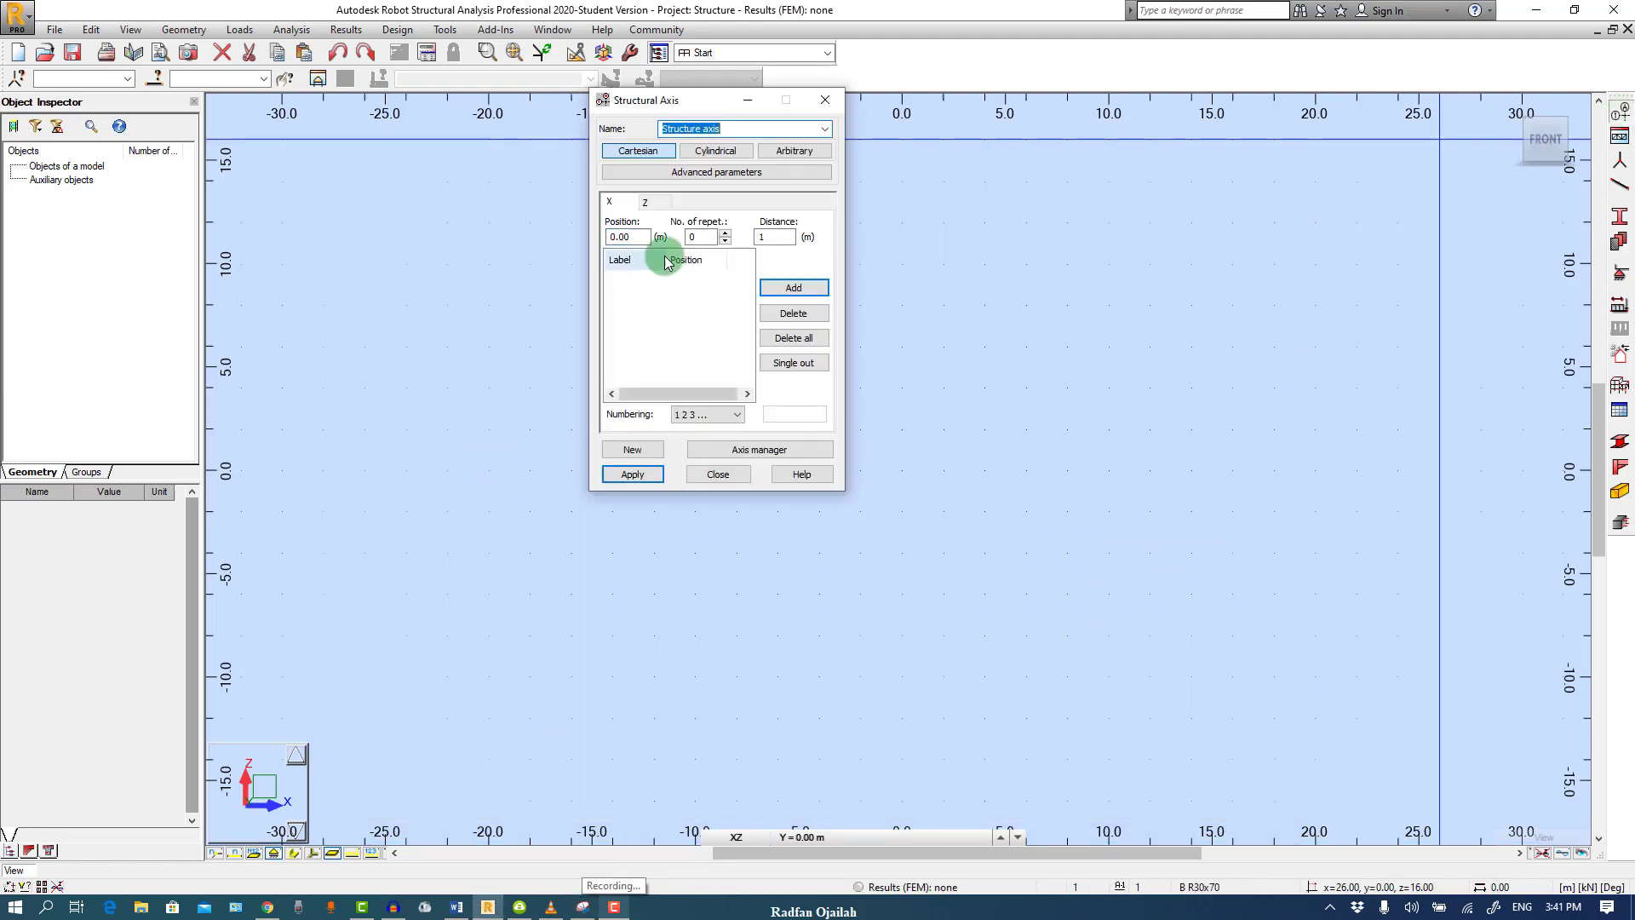
click(797, 290)
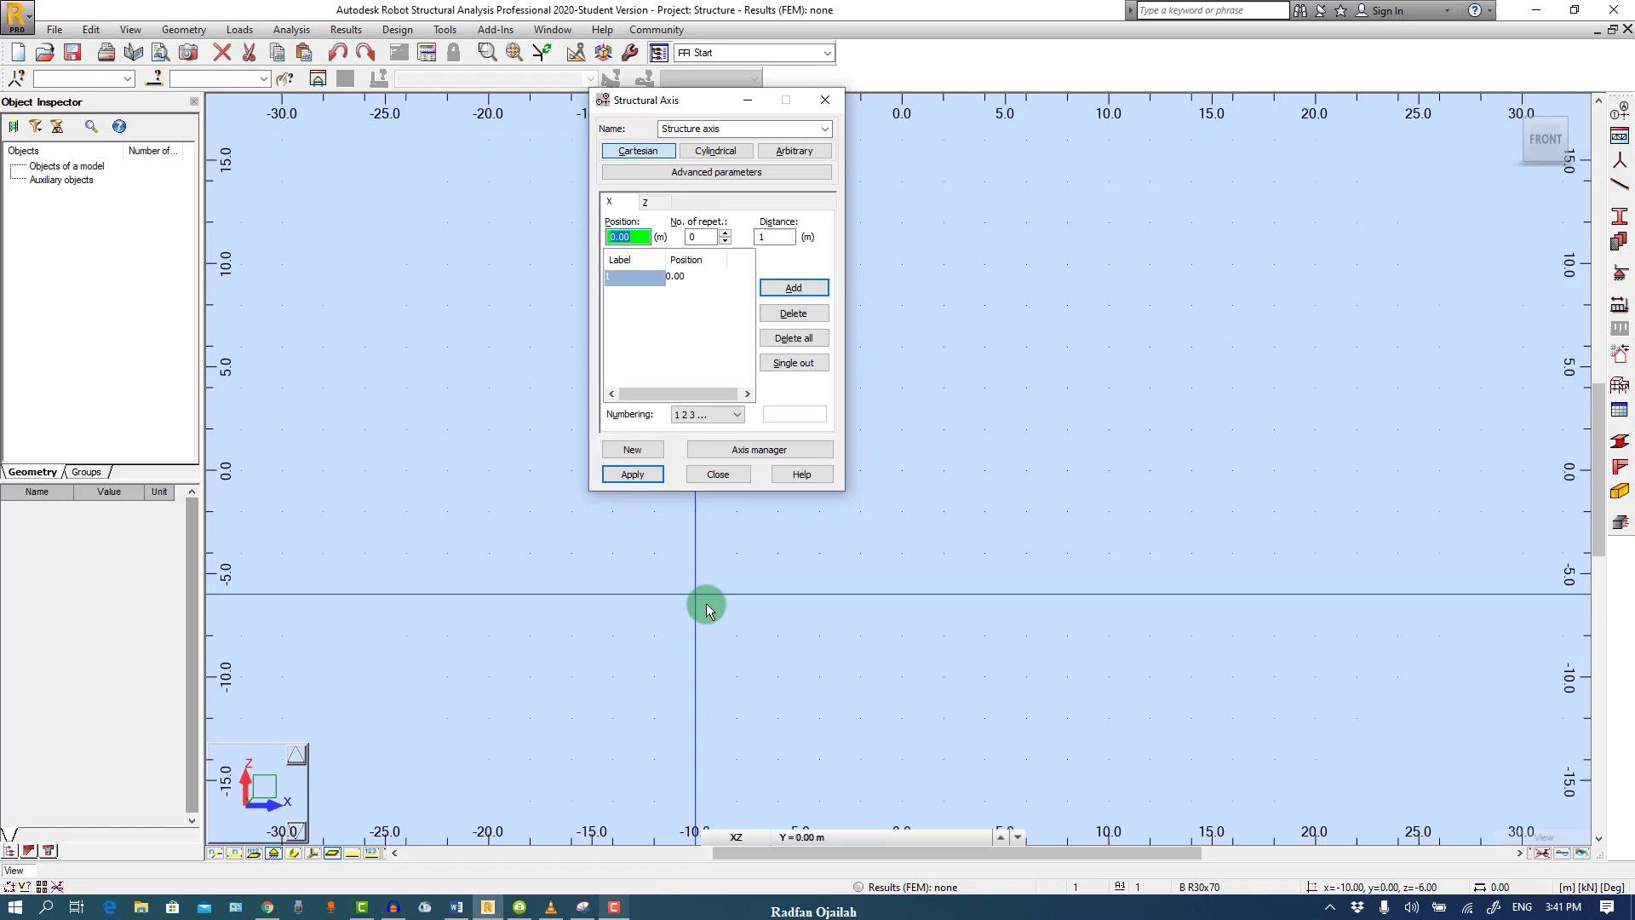
key(alt+Tab)
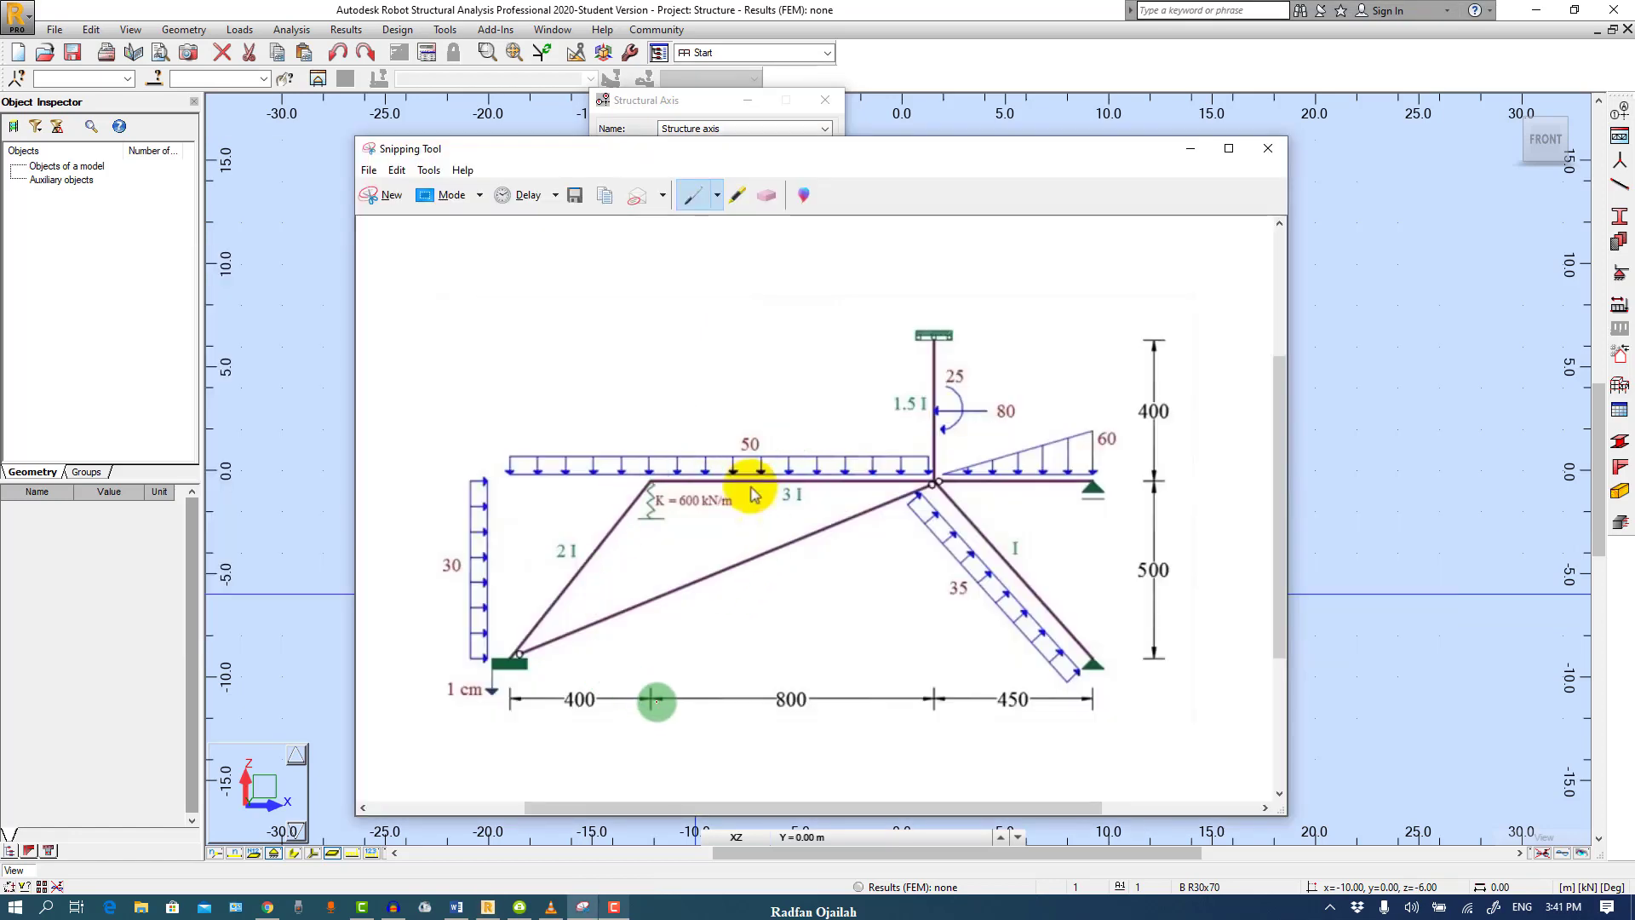
key(alt+Tab)
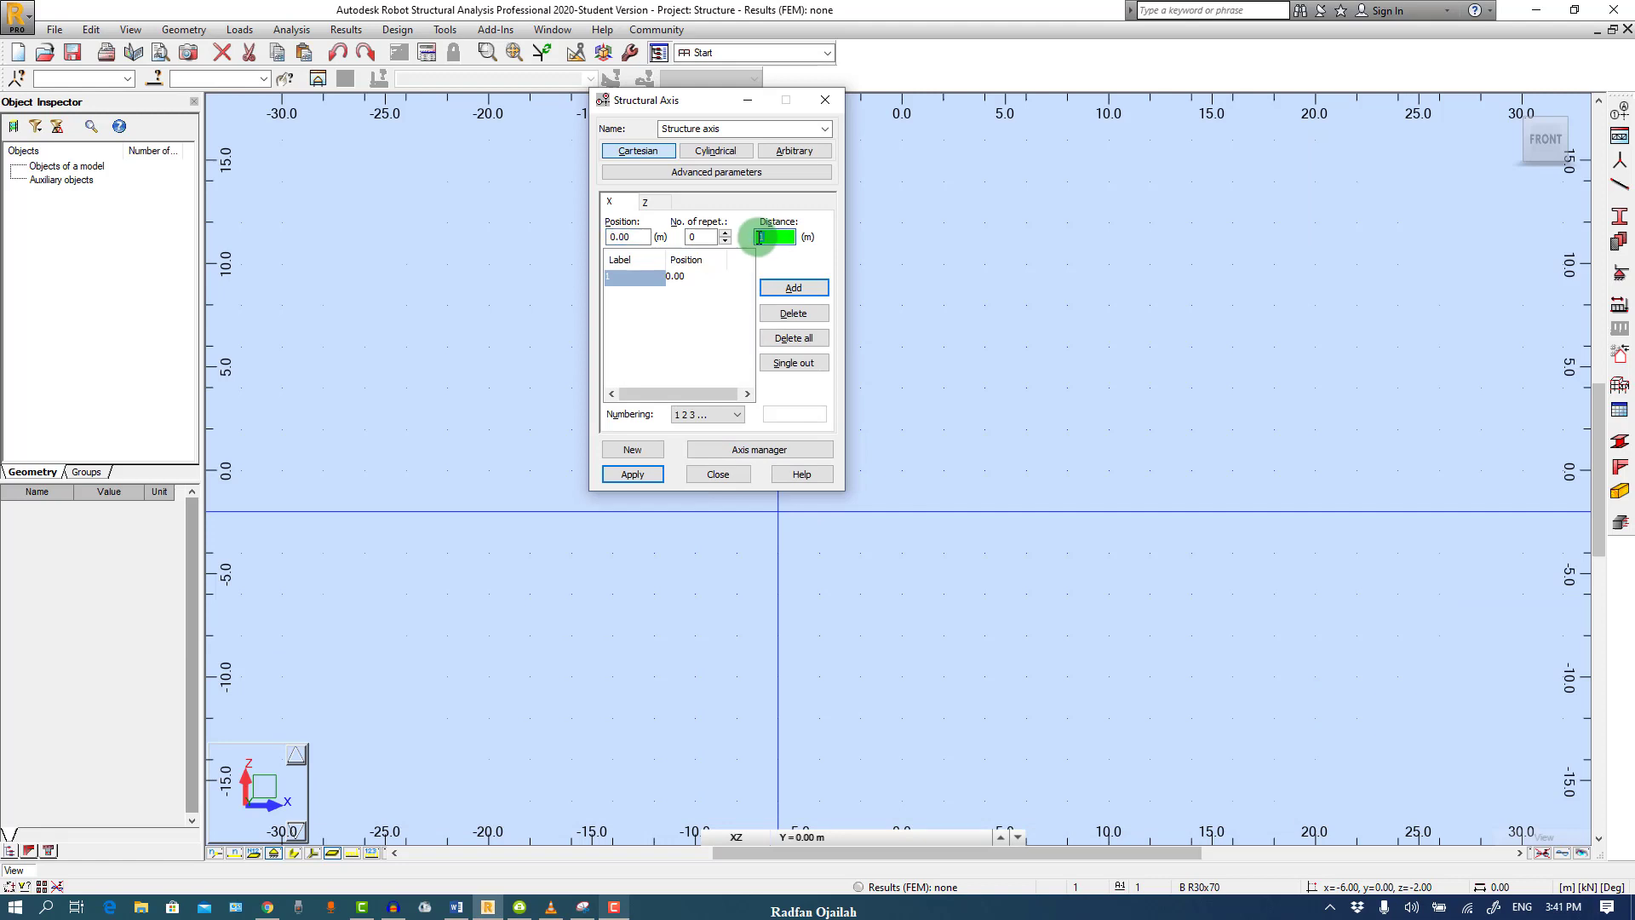
text(4)
click(700, 237)
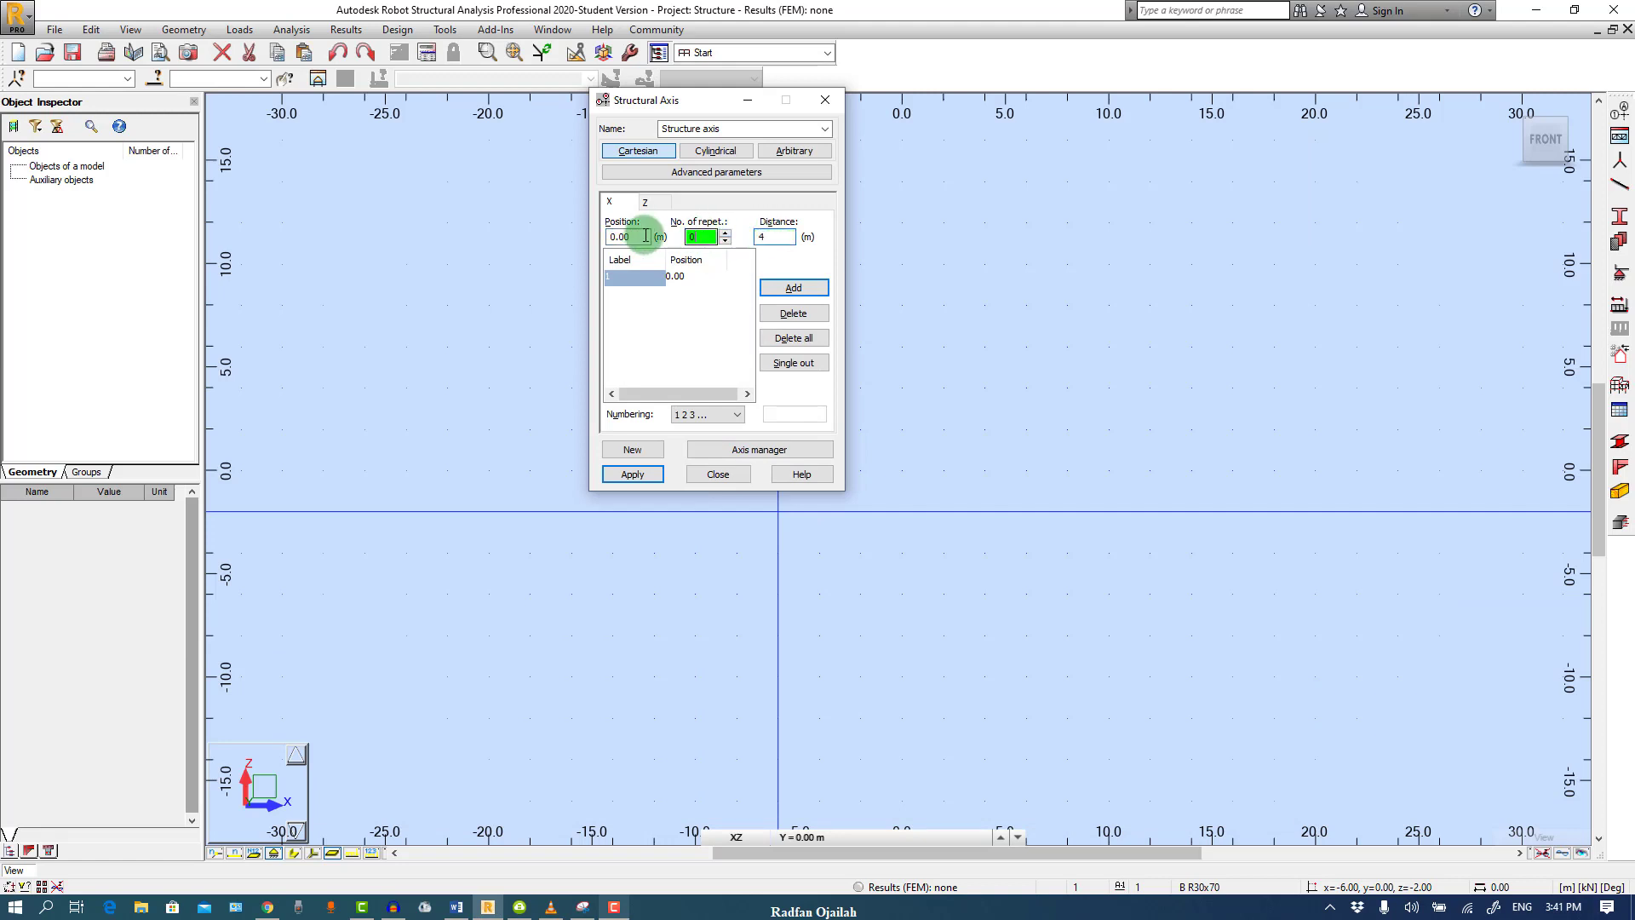
text(1)
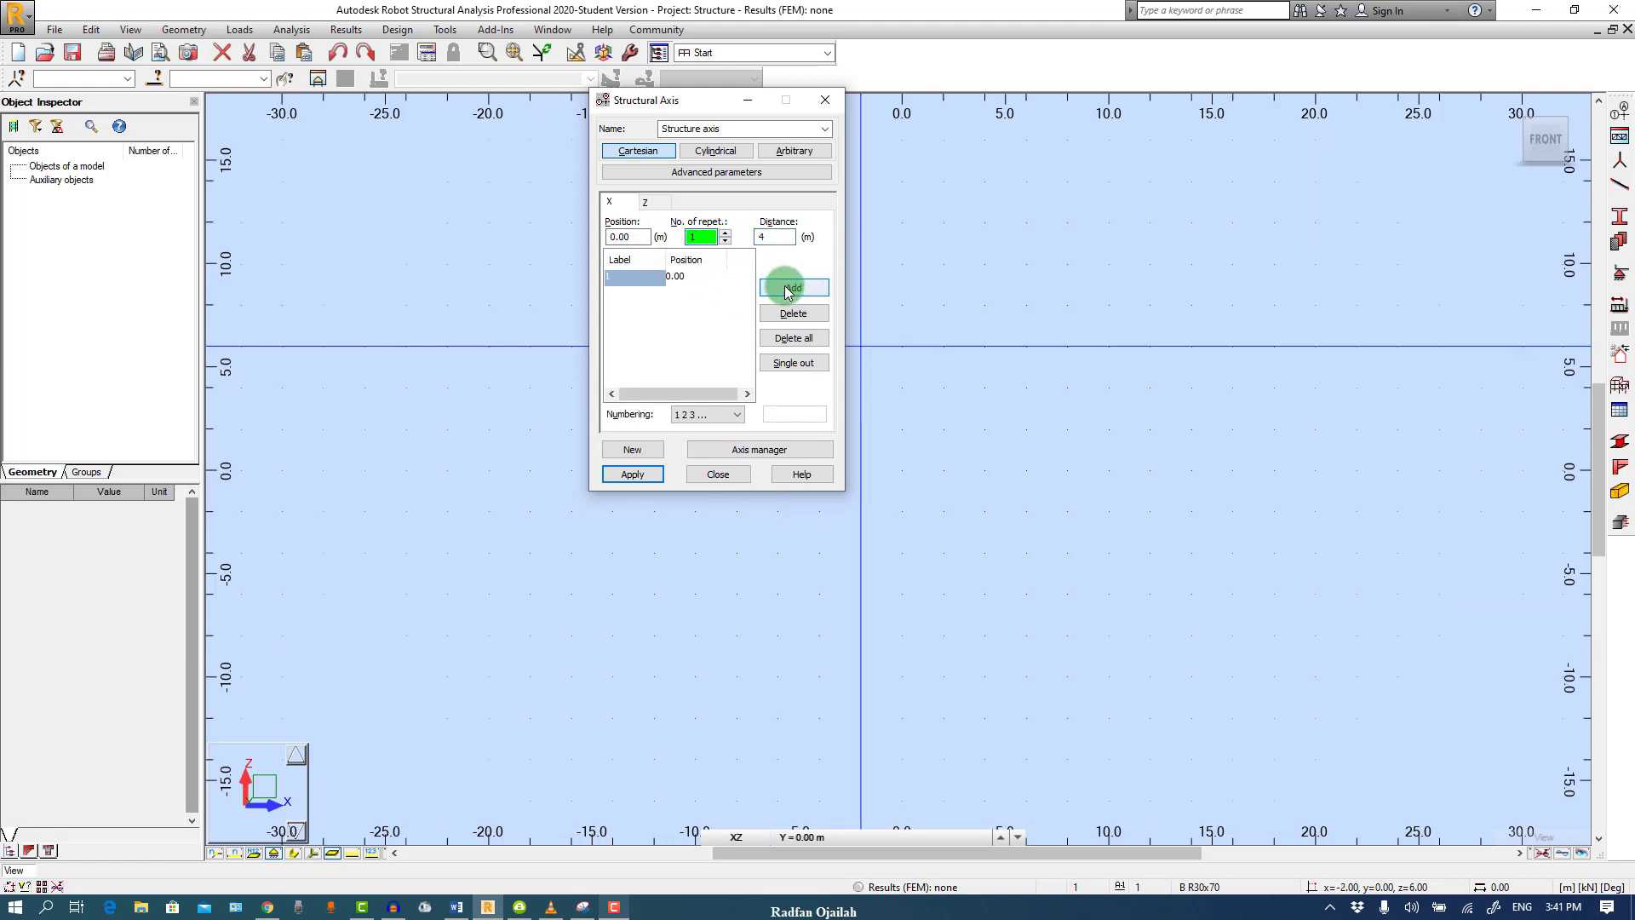
click(791, 288)
Add vertical axes at 12 and 16.5 m and letter the axes A to D
key(alt+Tab)
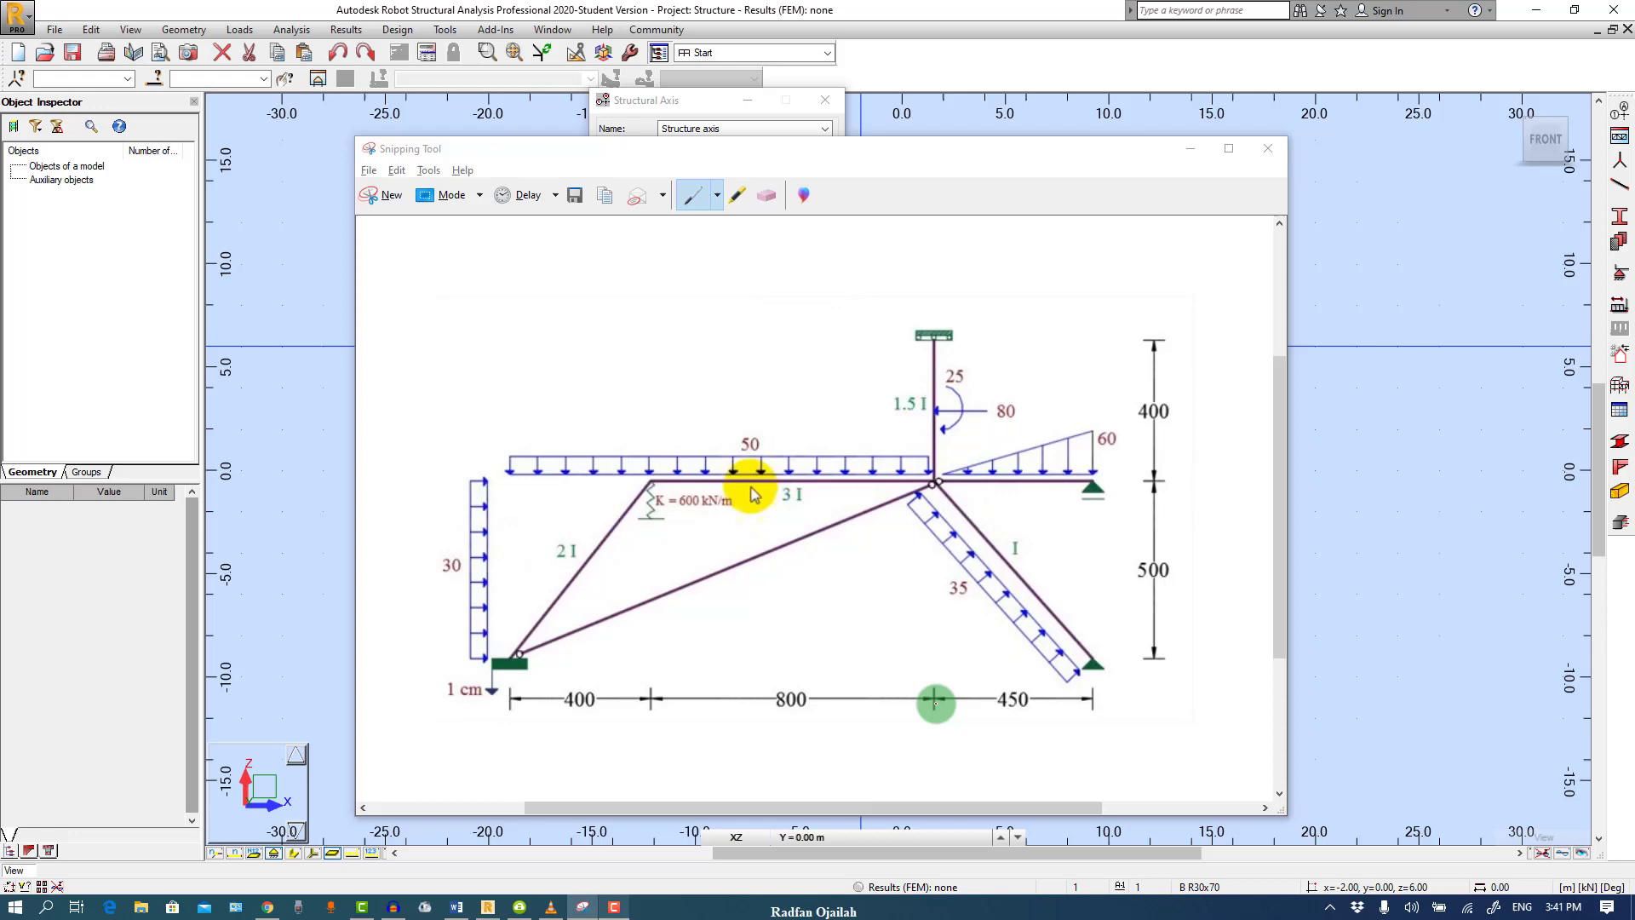
key(alt+Tab)
double_click(776, 236)
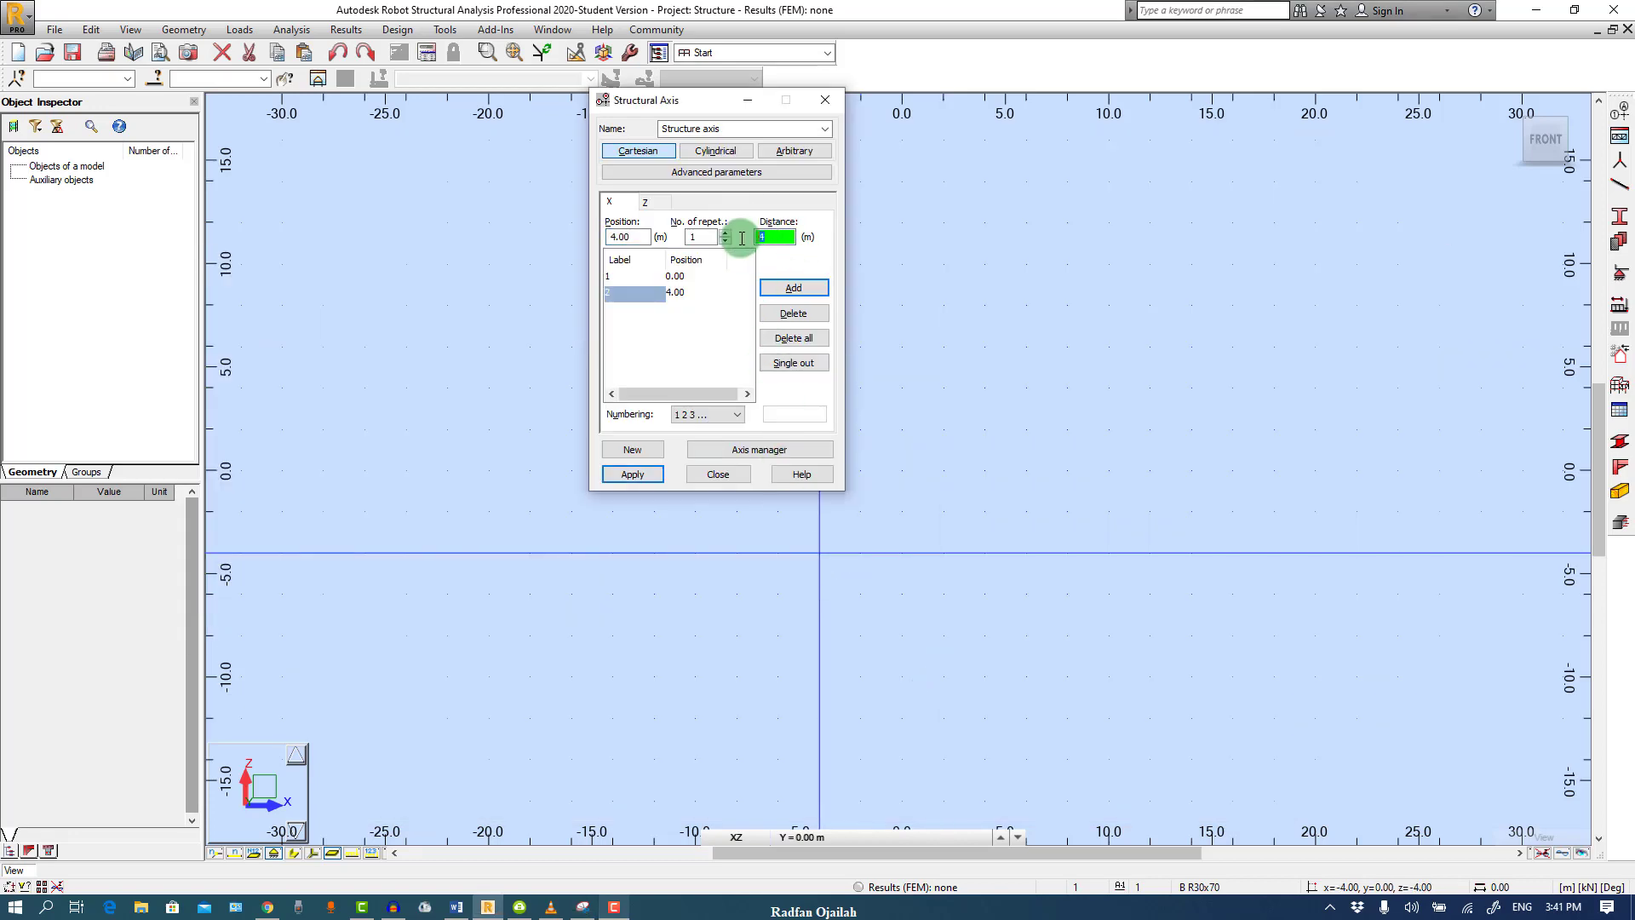
click(799, 289)
key(alt+Tab)
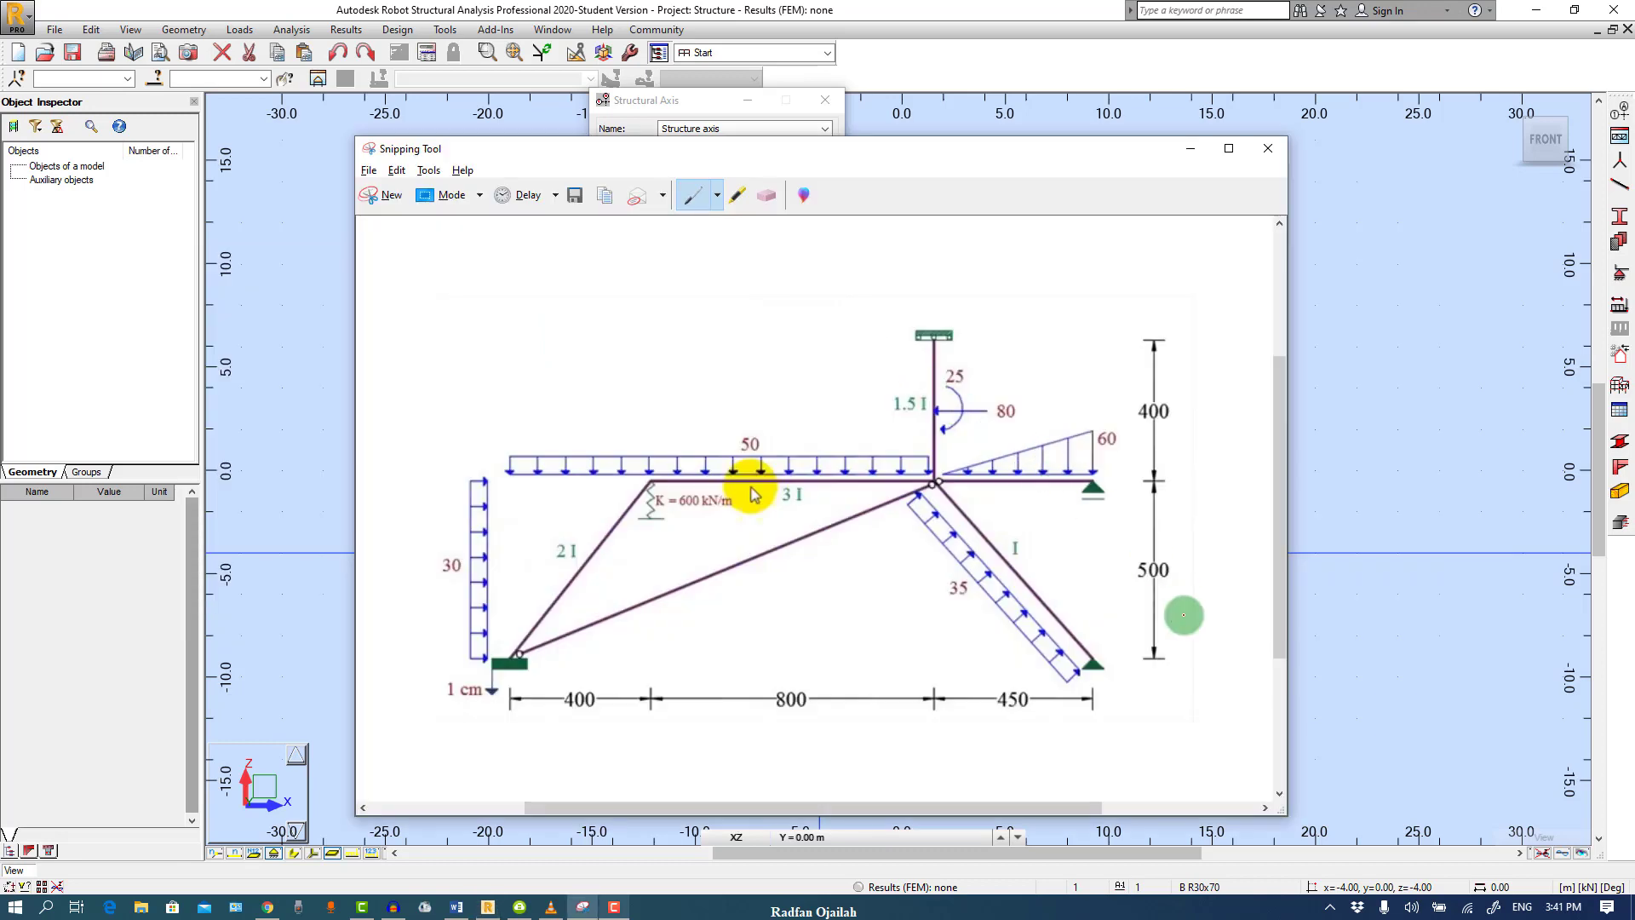
key(alt+Tab)
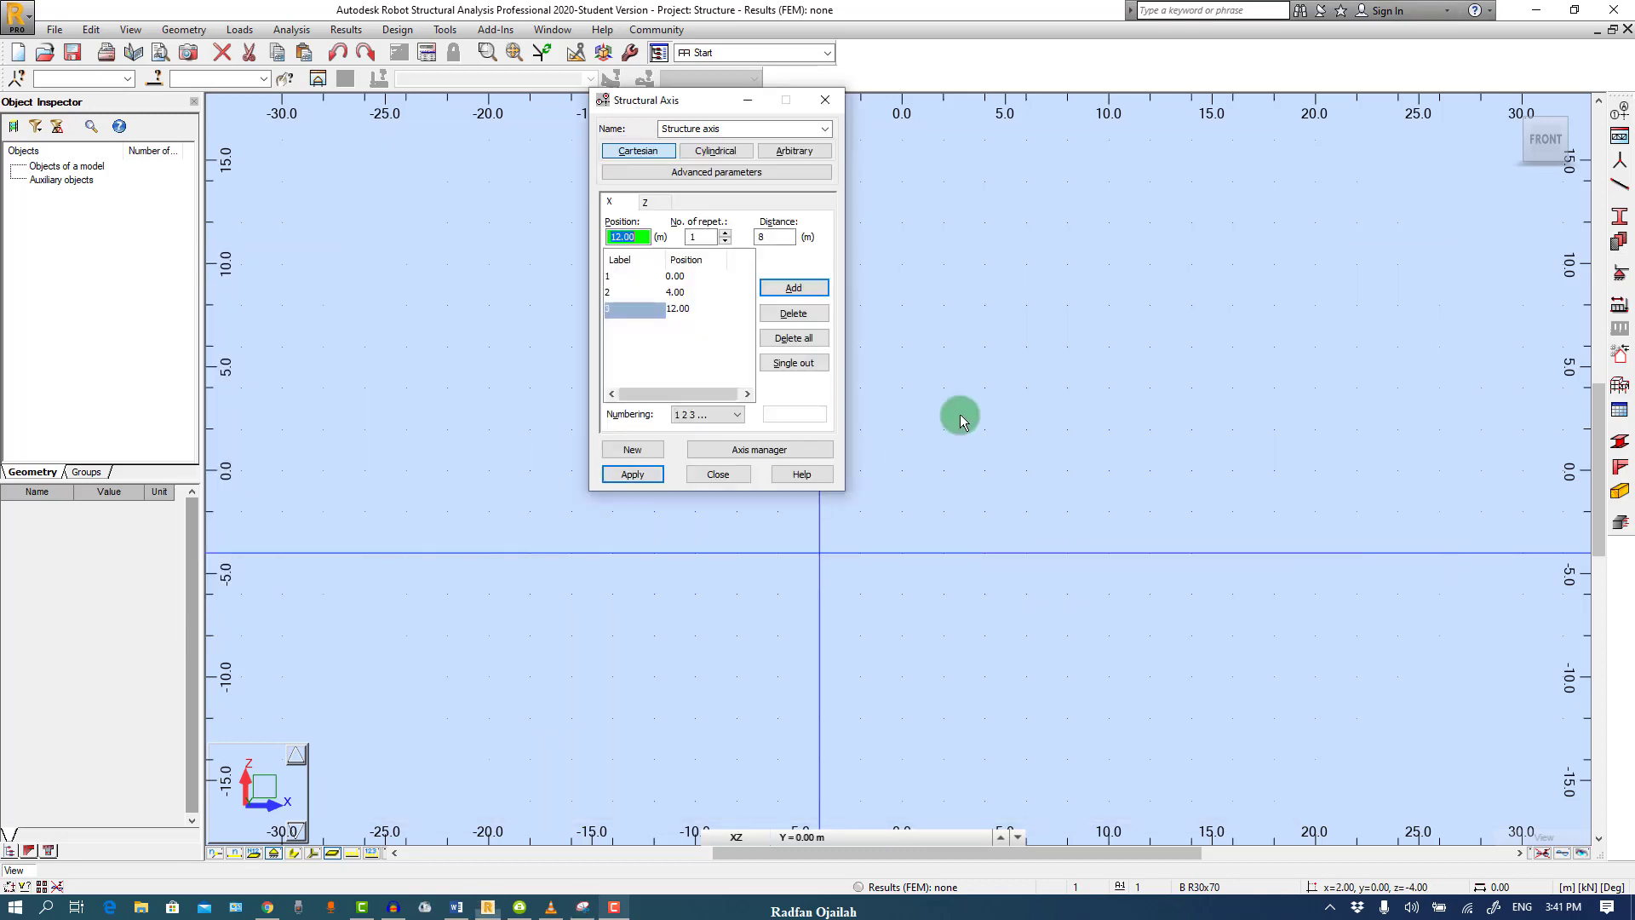
double_click(757, 236)
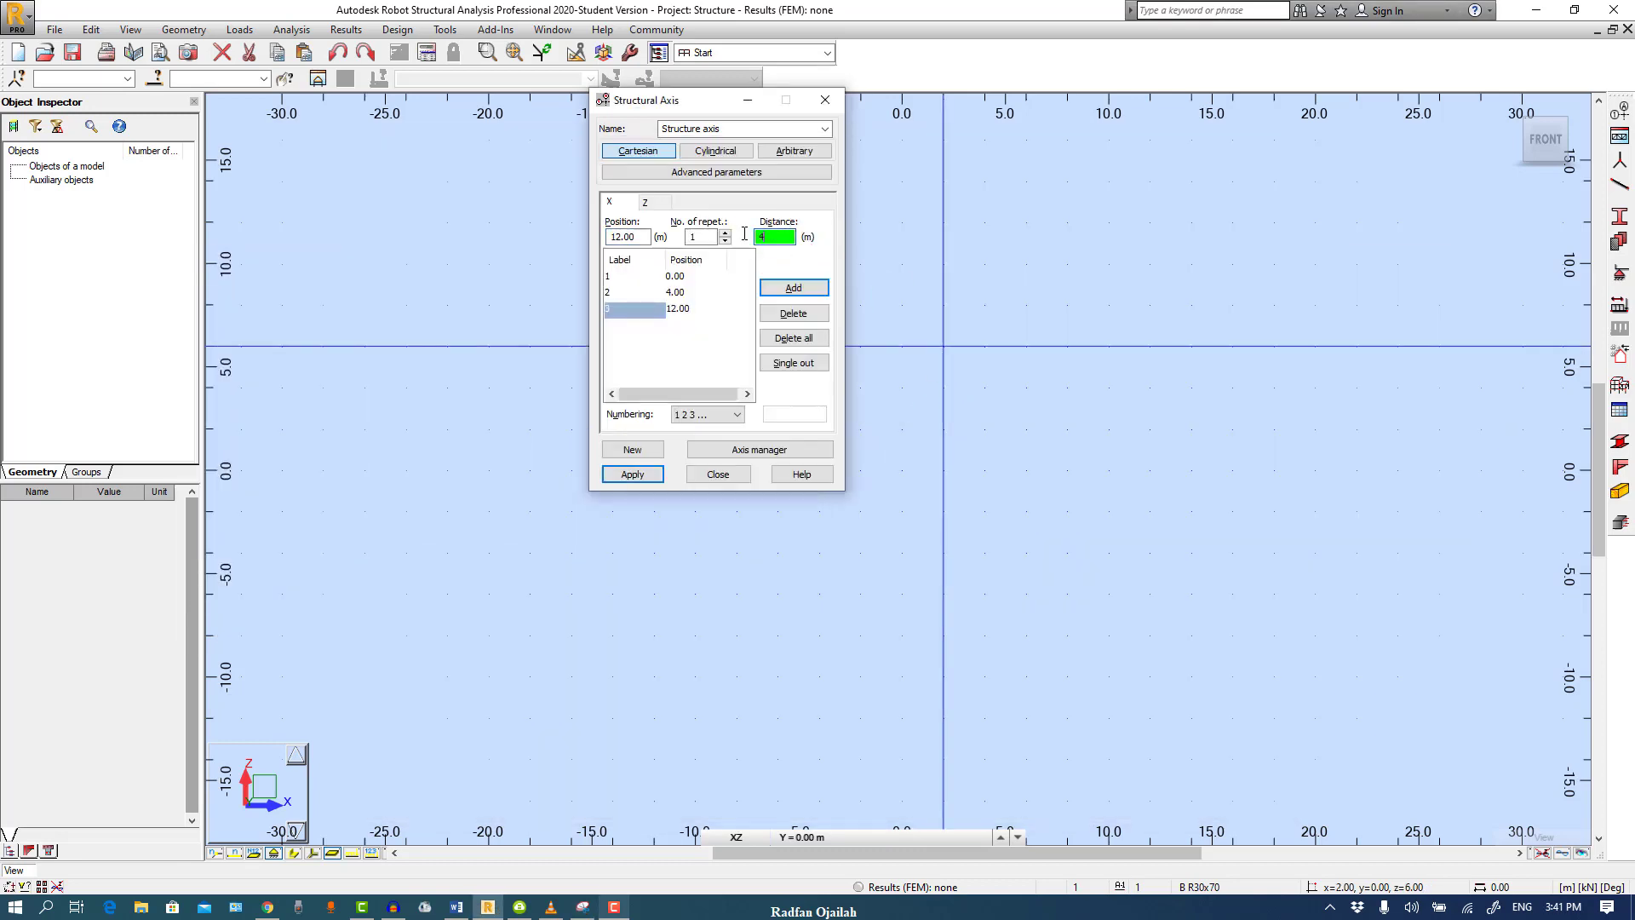
click(804, 287)
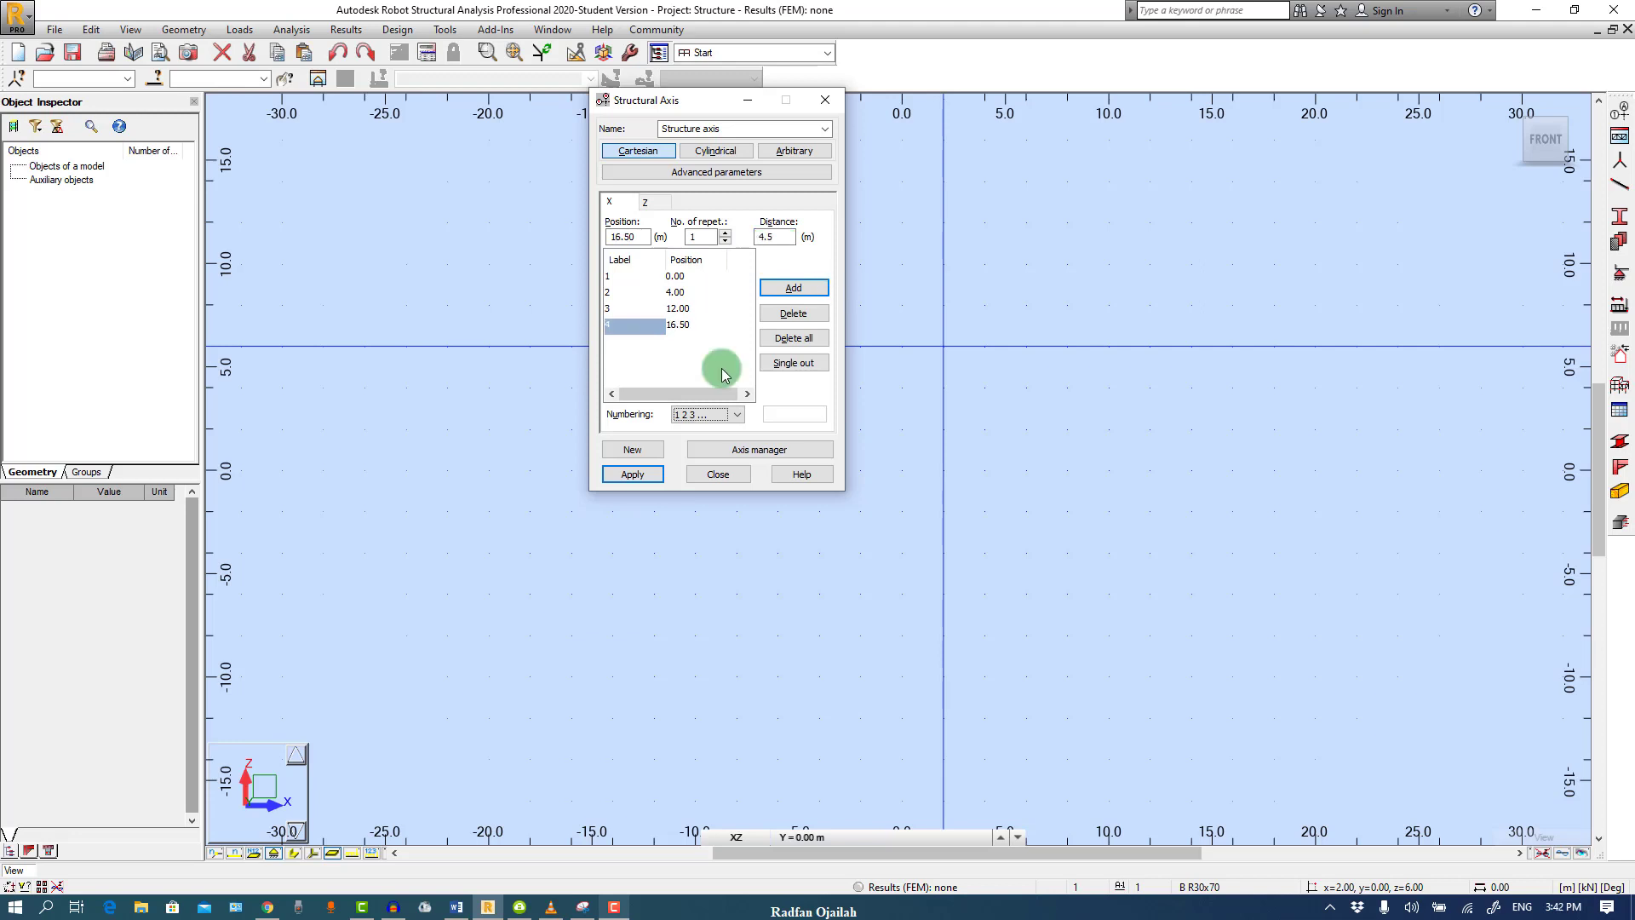
click(707, 414)
click(708, 442)
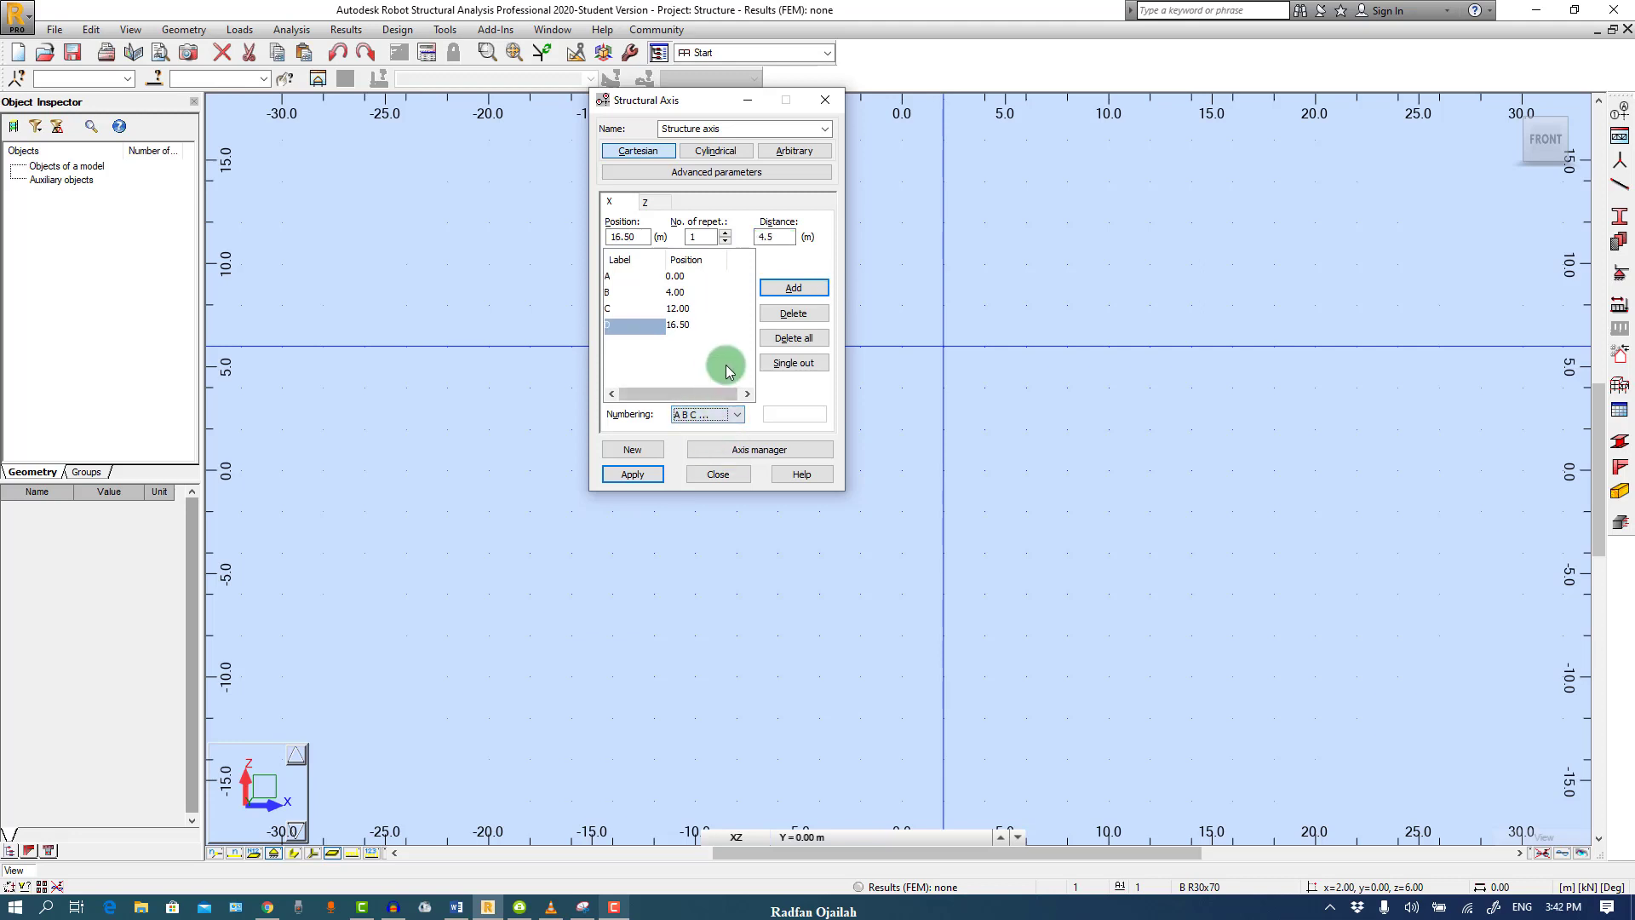
Add Z-axes at 0, 5 and 9 m numbered by value, and apply the grid
click(647, 202)
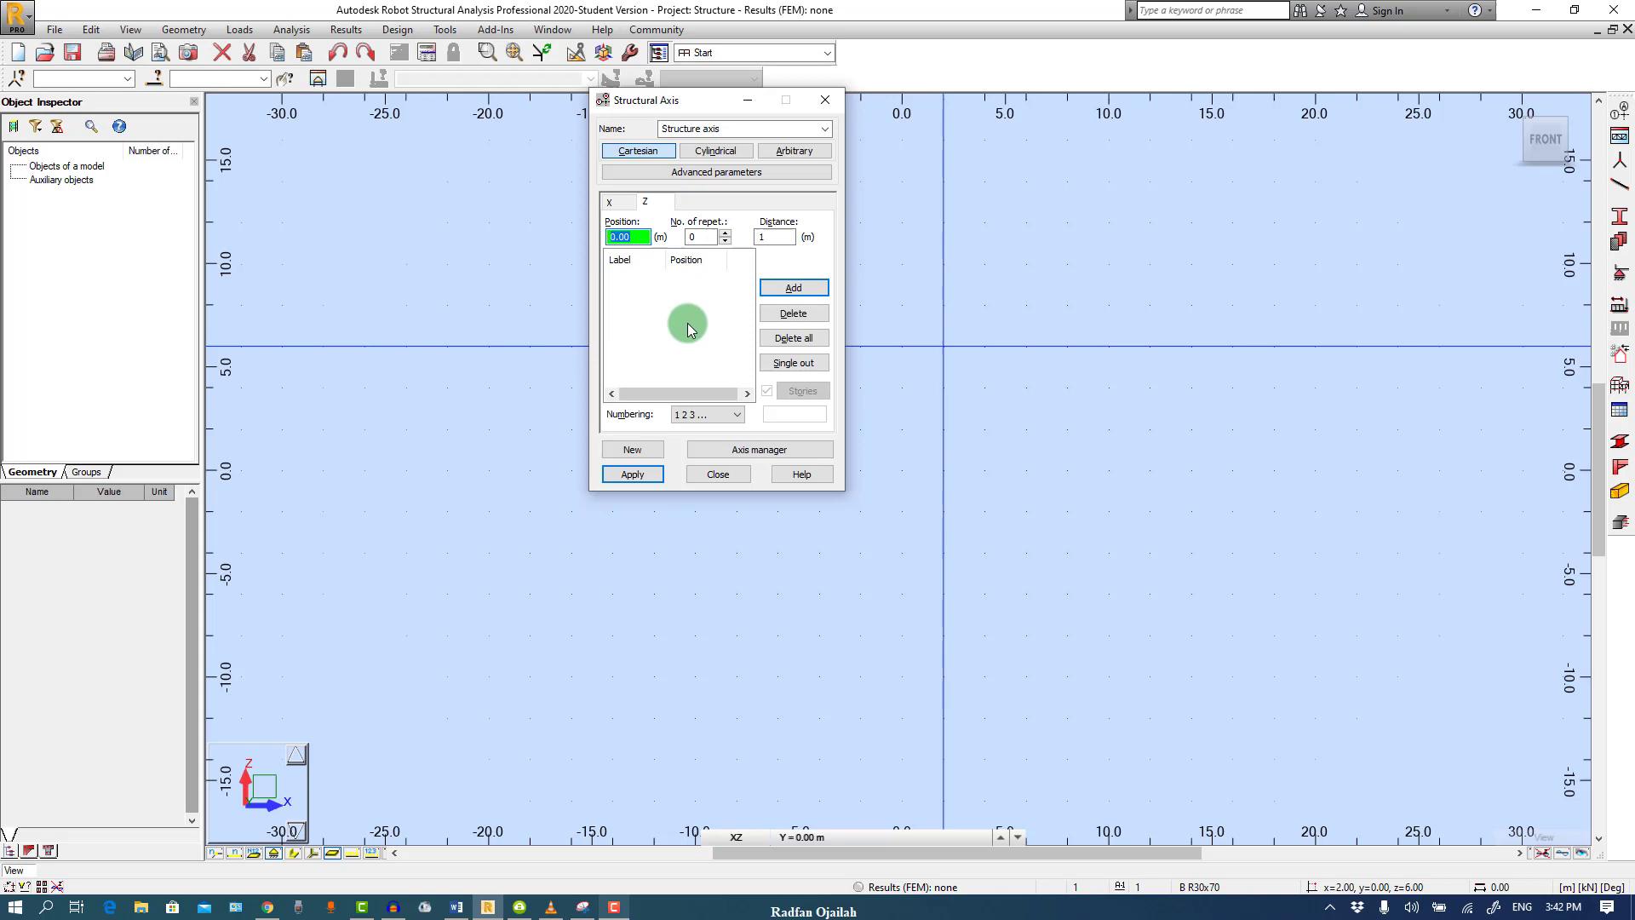
key(alt+Tab)
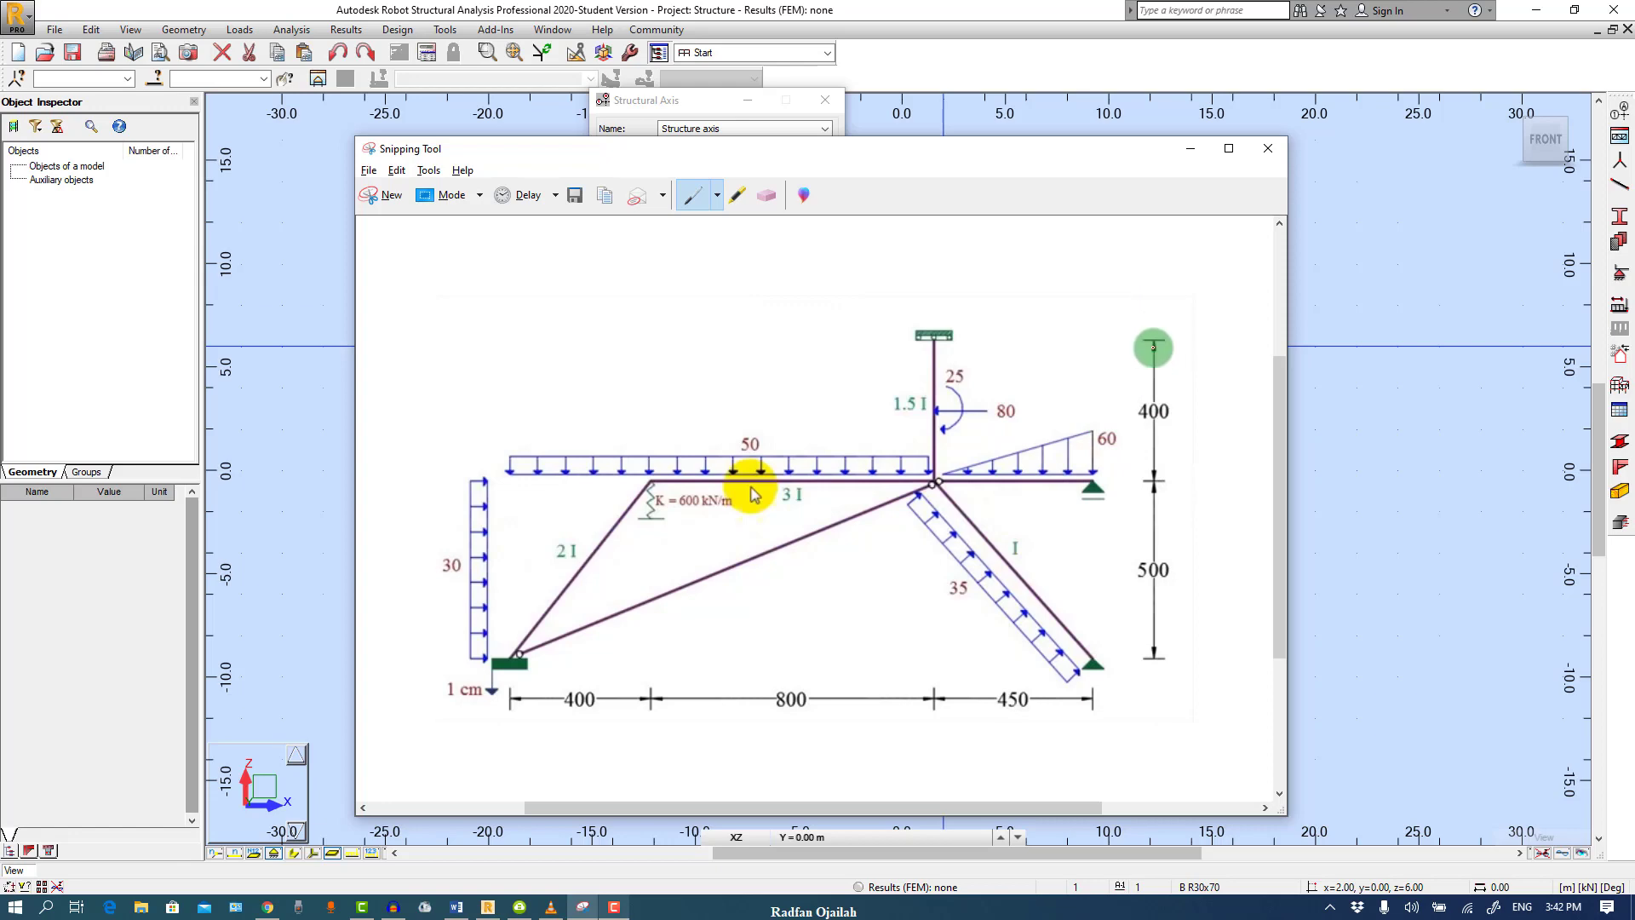
key(alt+Tab)
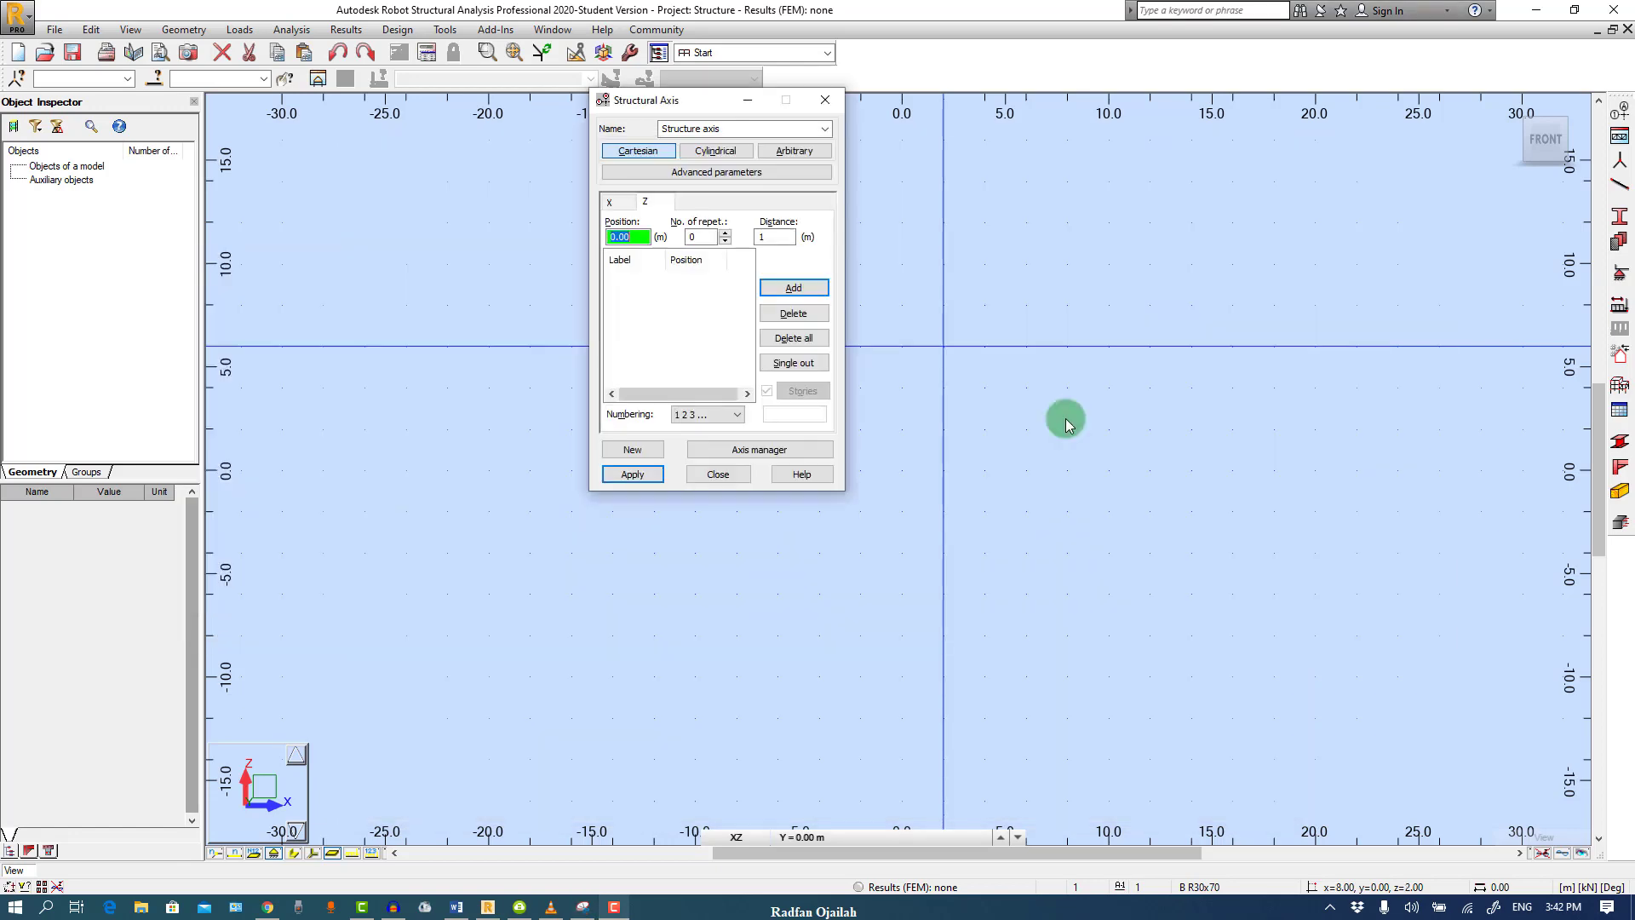
click(771, 290)
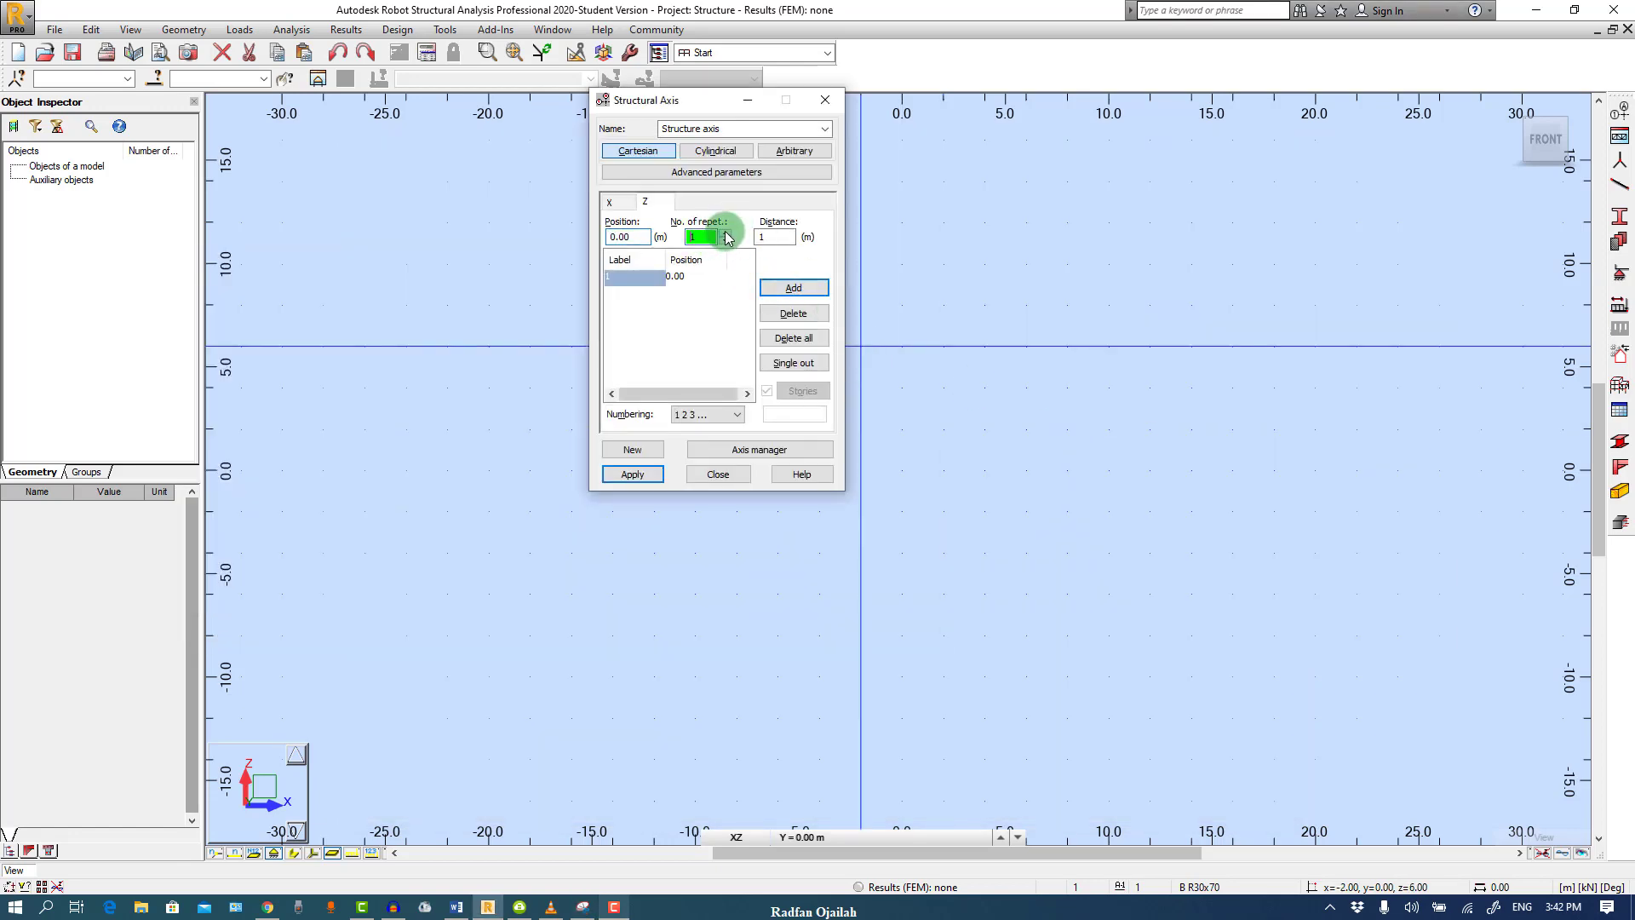
key(Tab)
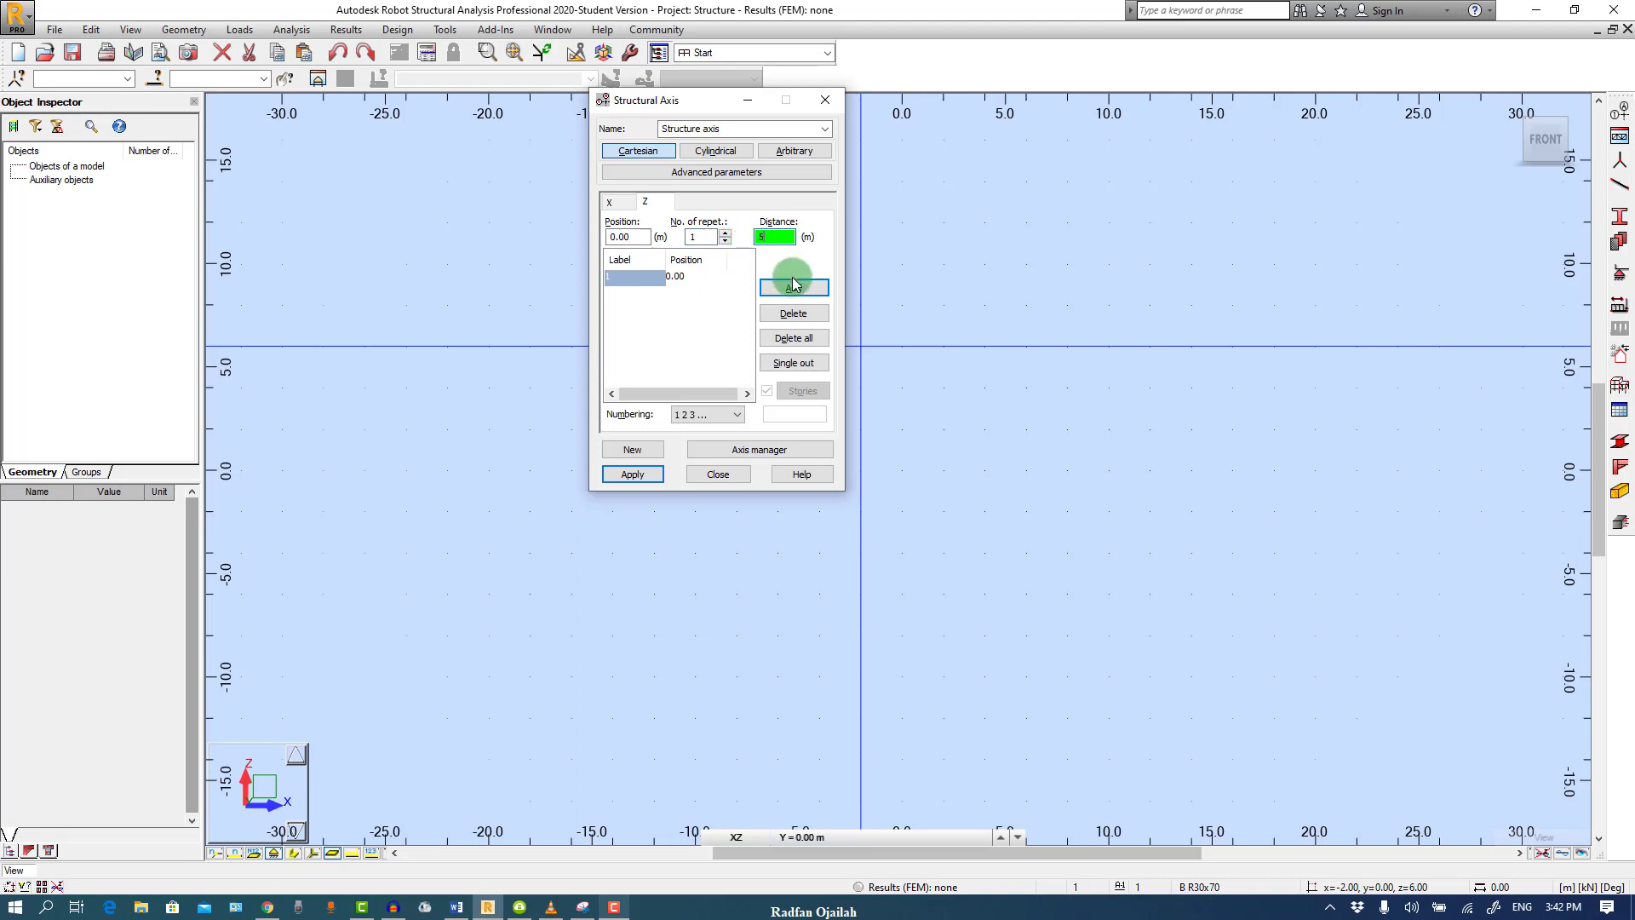
text(5)
click(792, 288)
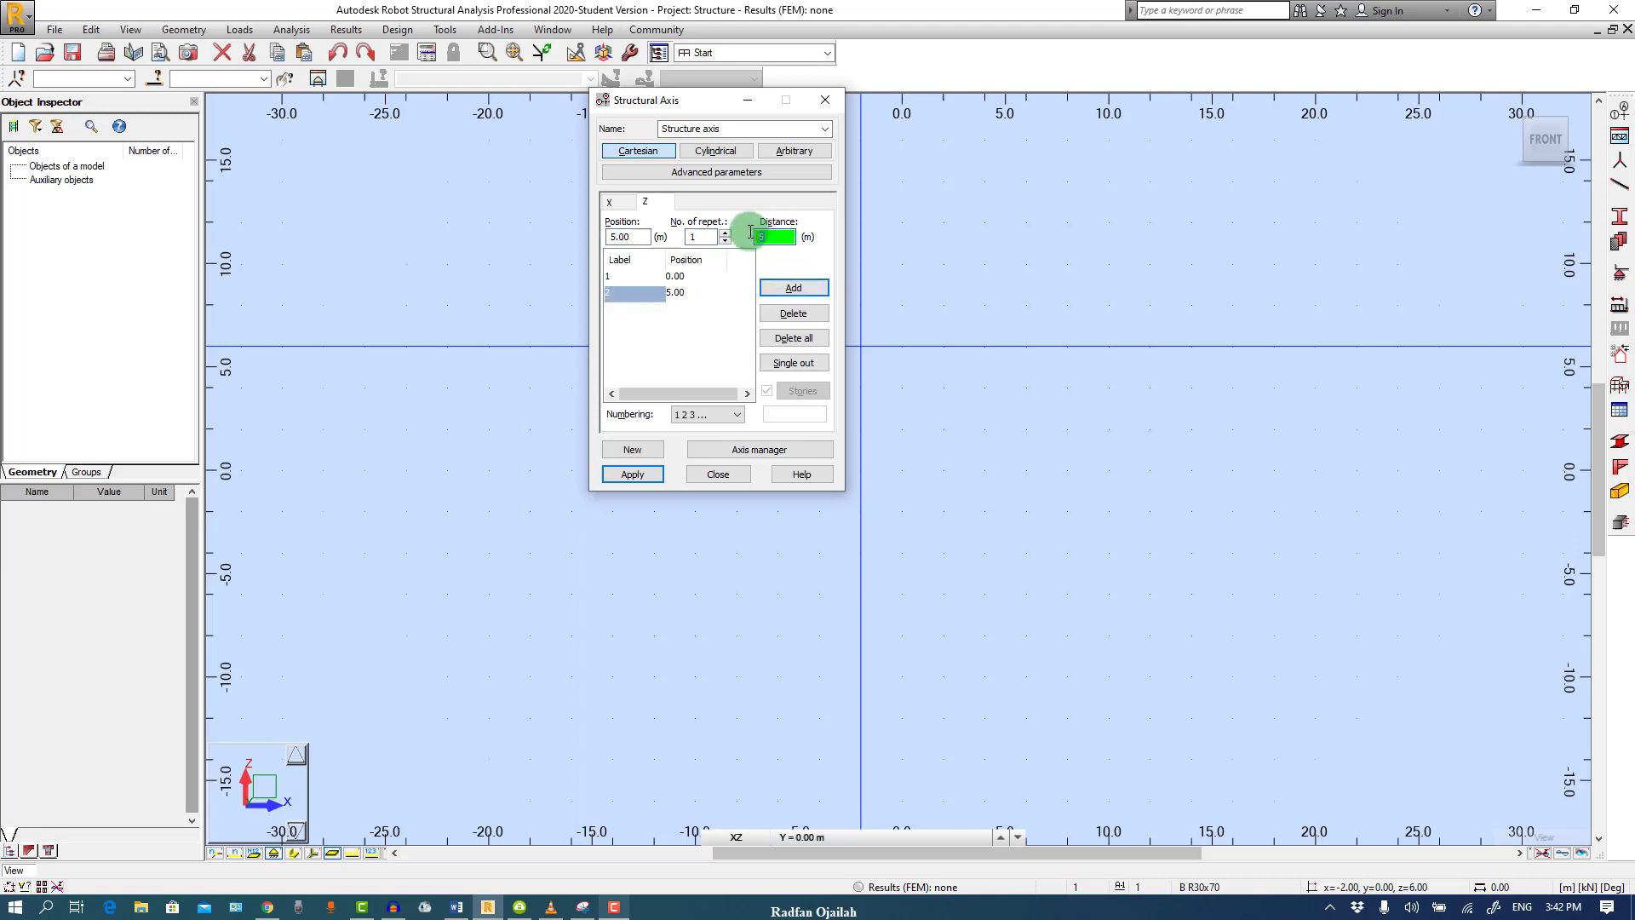
text(4)
click(793, 288)
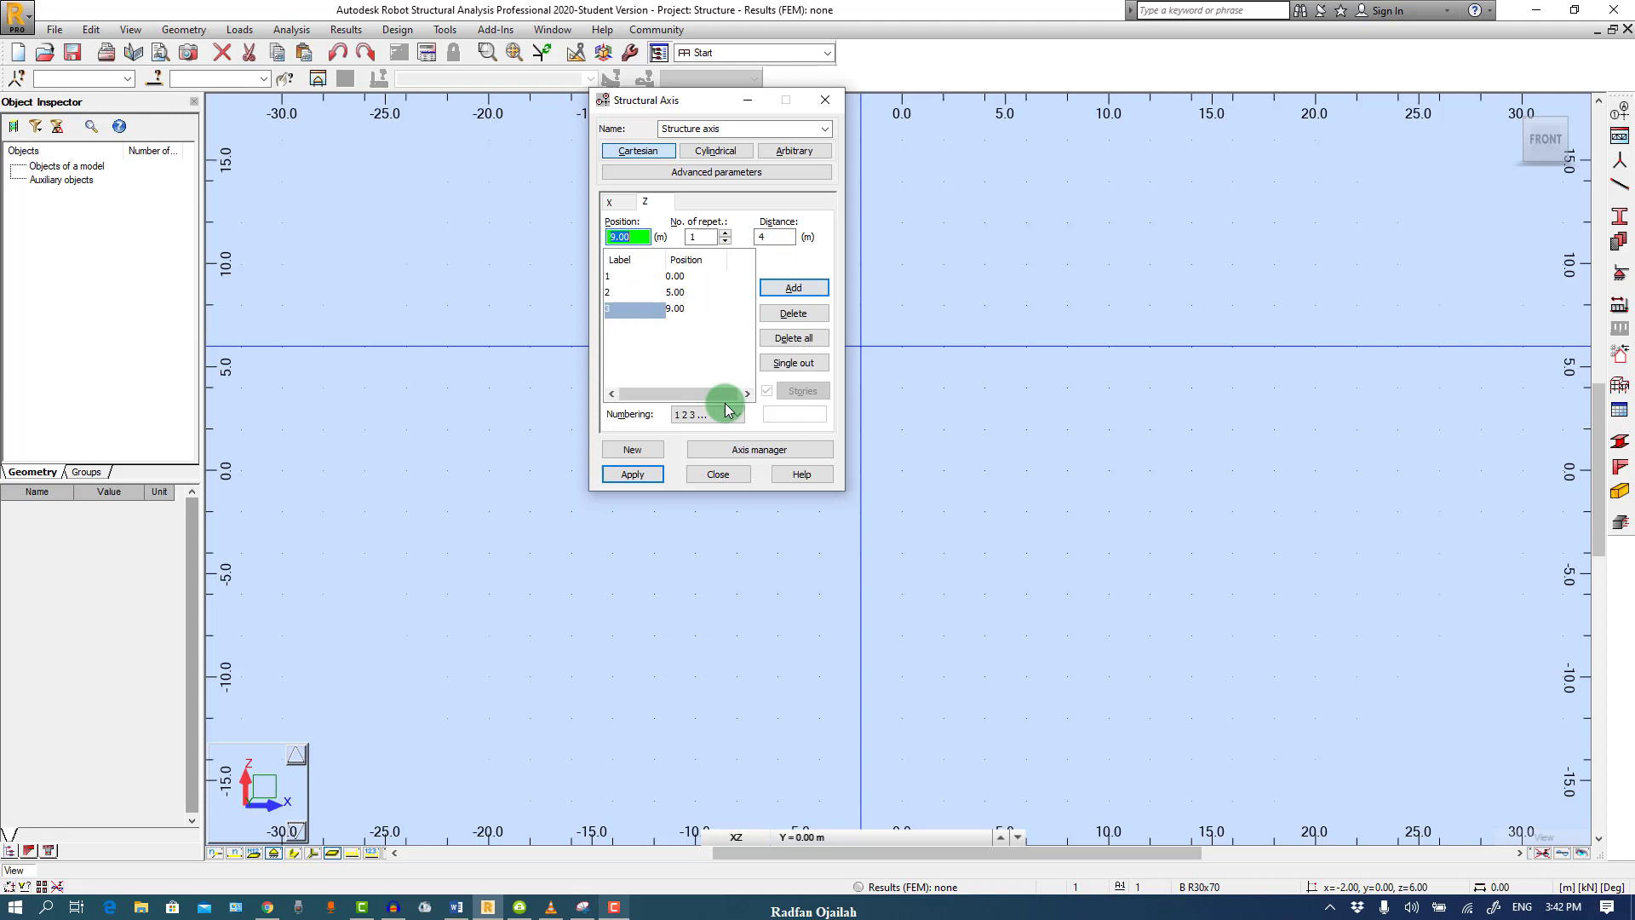
click(724, 416)
click(691, 437)
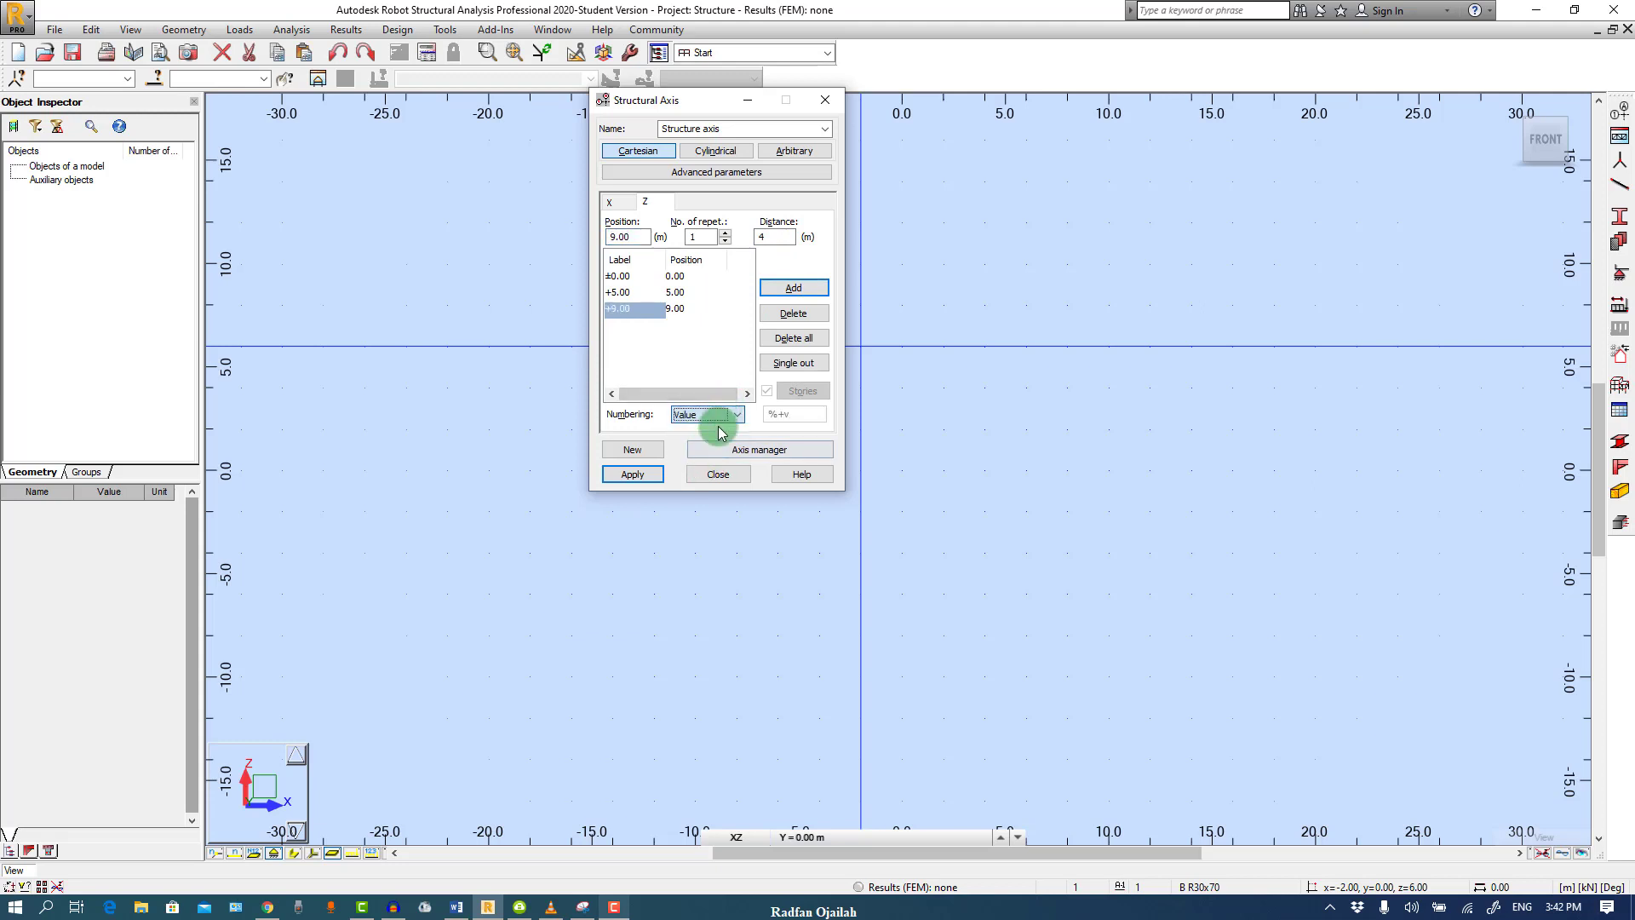
click(632, 474)
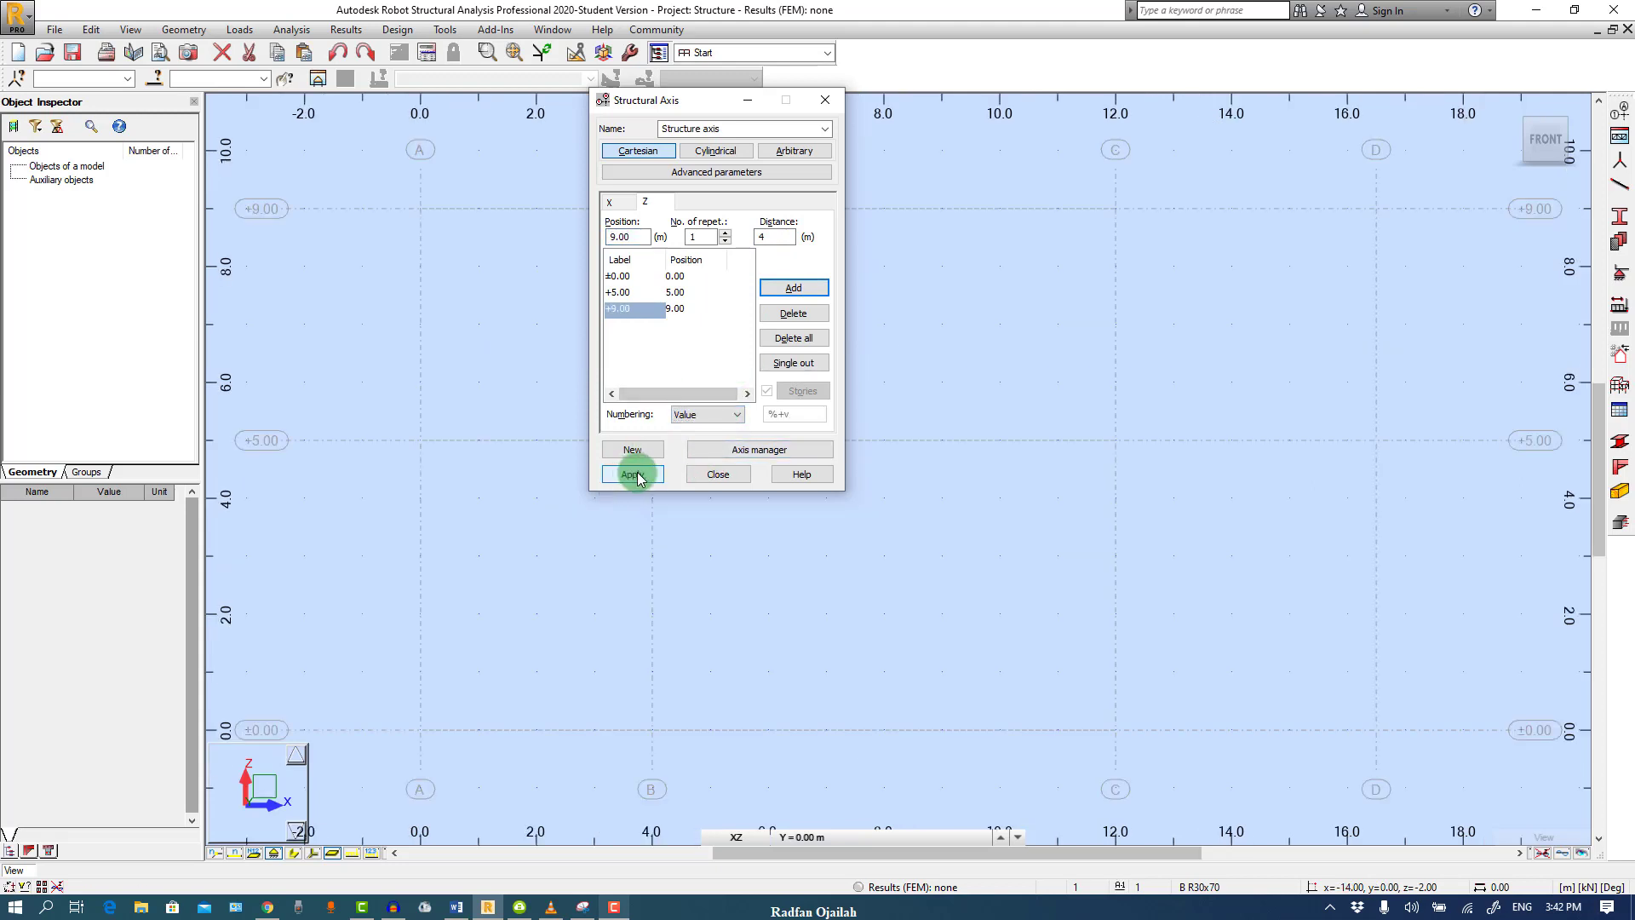
Close the Structural Axis dialog and bring the Robot model grid in front of the sketch
click(718, 474)
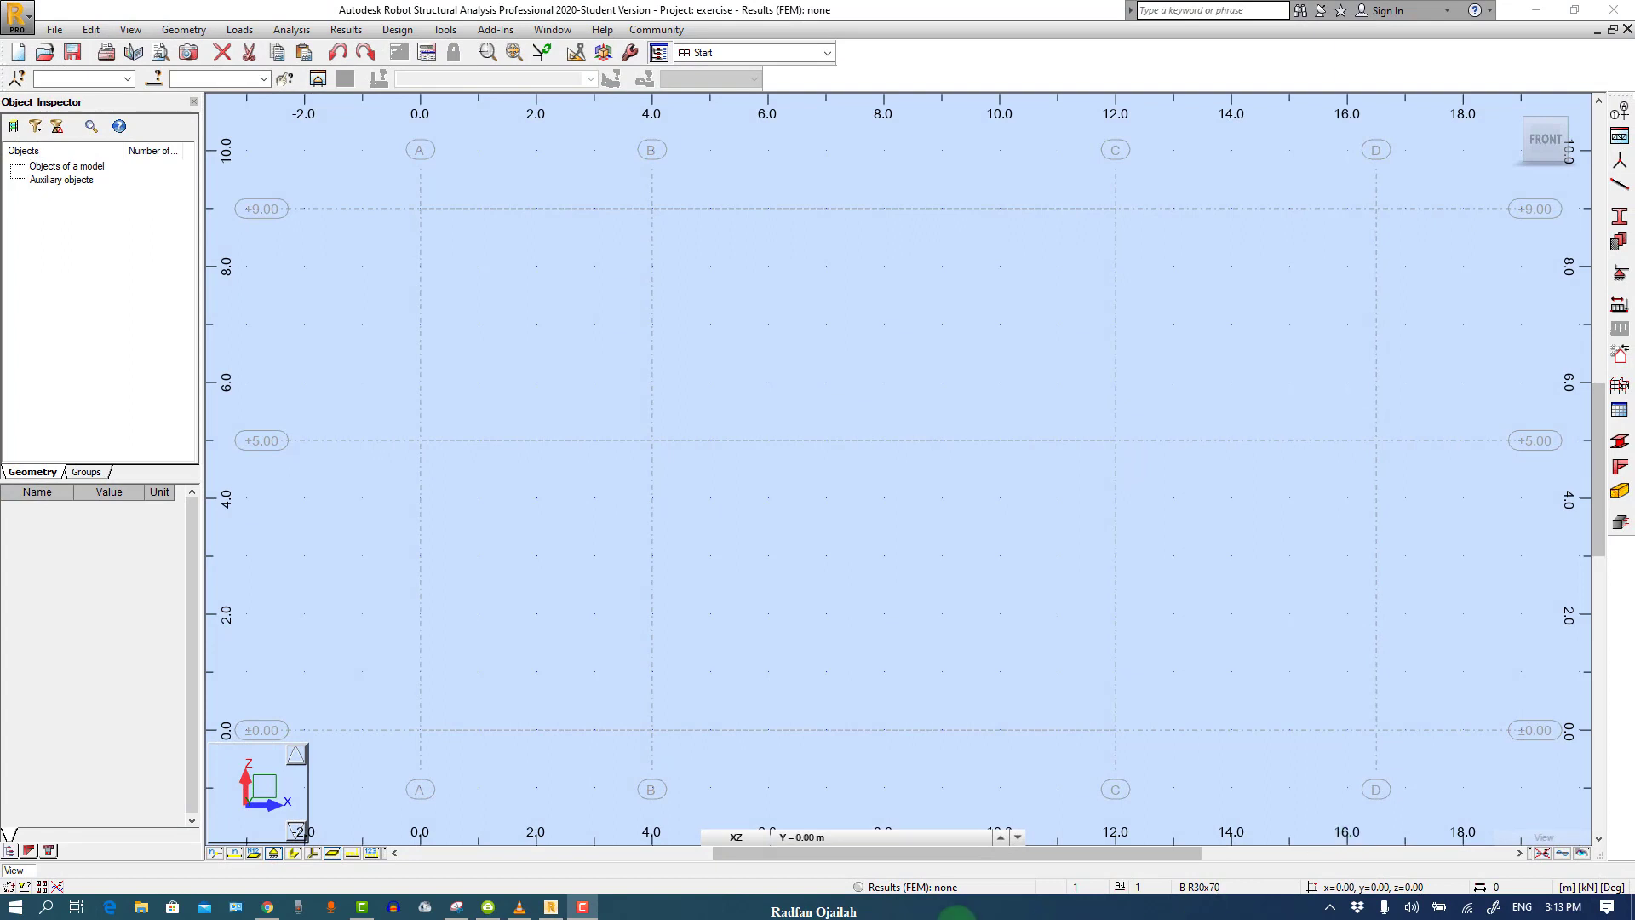
click(457, 907)
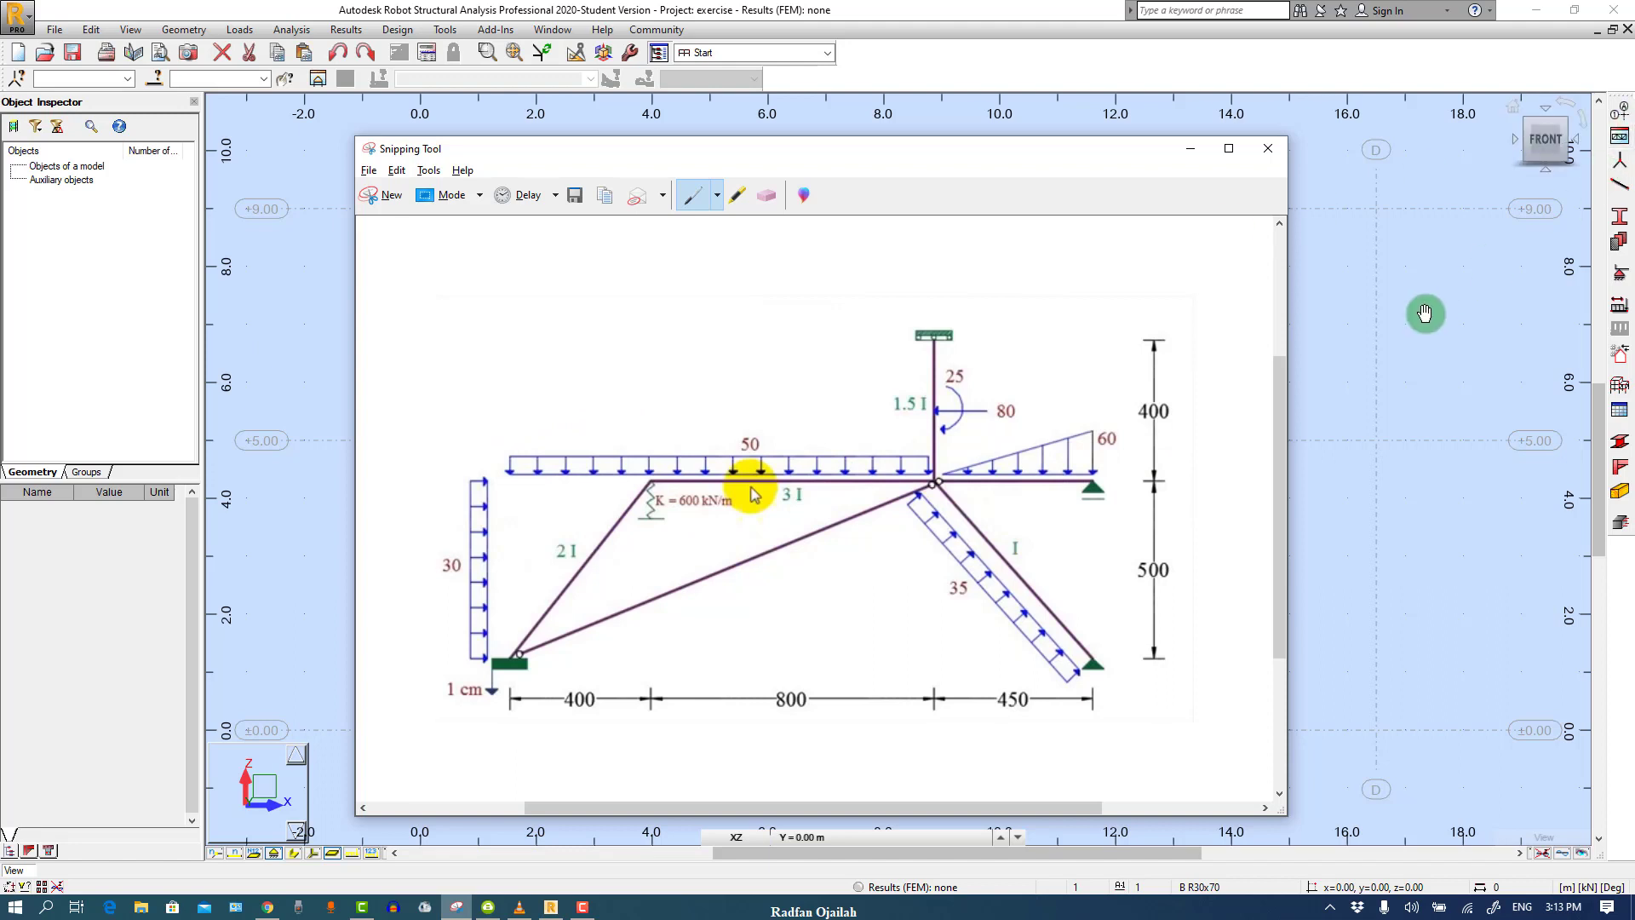
click(1368, 343)
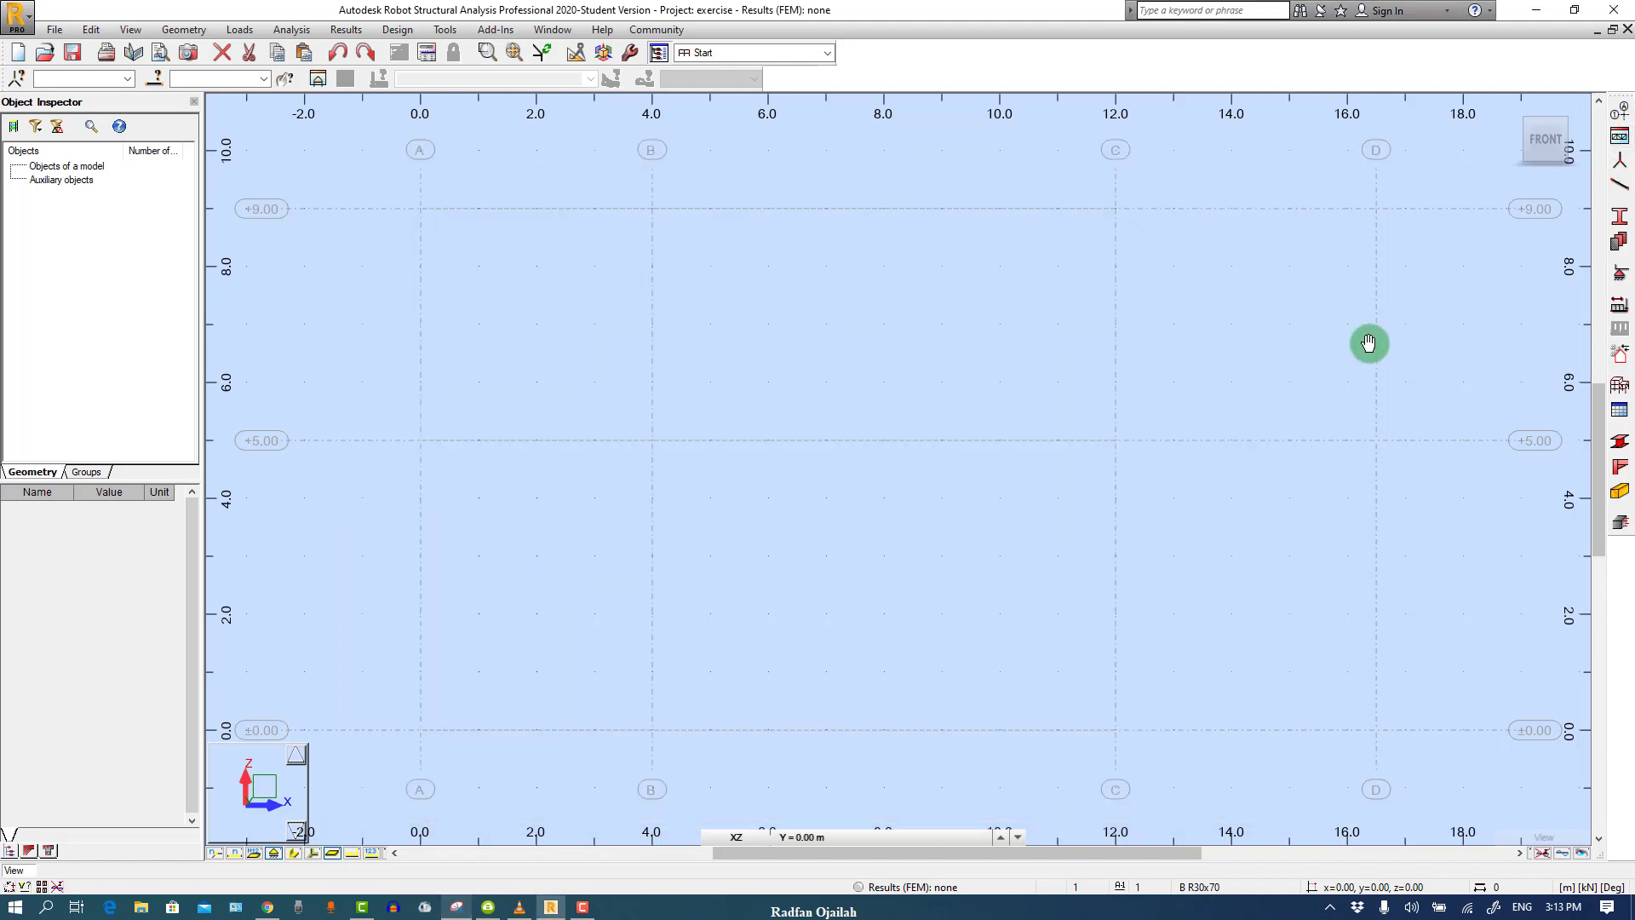
Start a new RC column section based on C 18x18, checking the I label on the sketch
click(1623, 223)
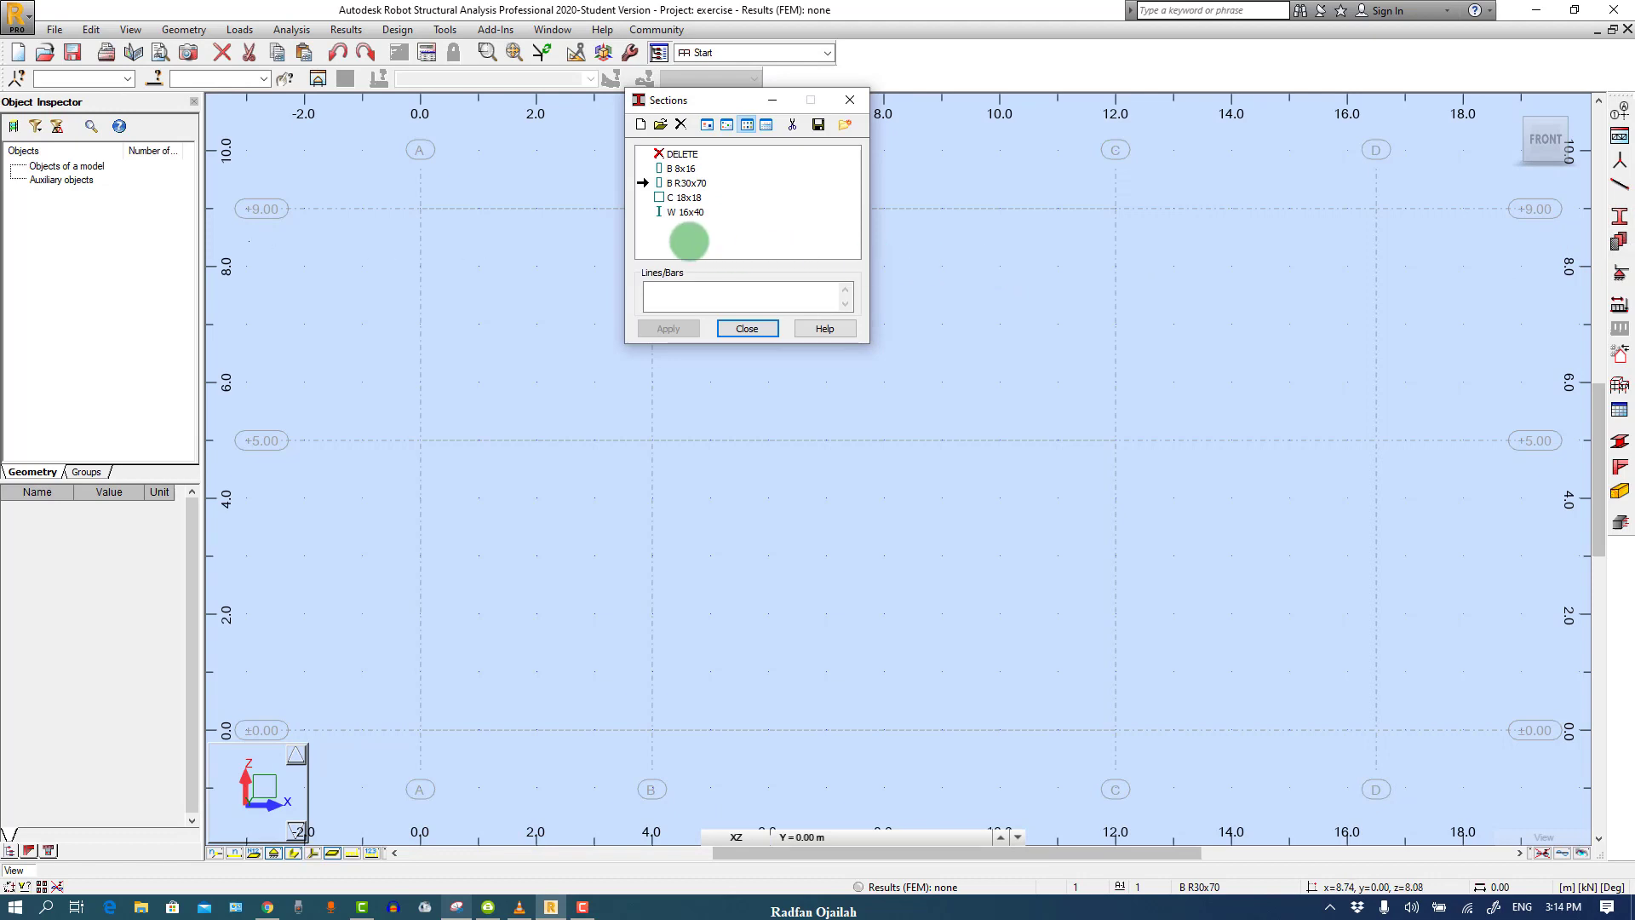
click(697, 228)
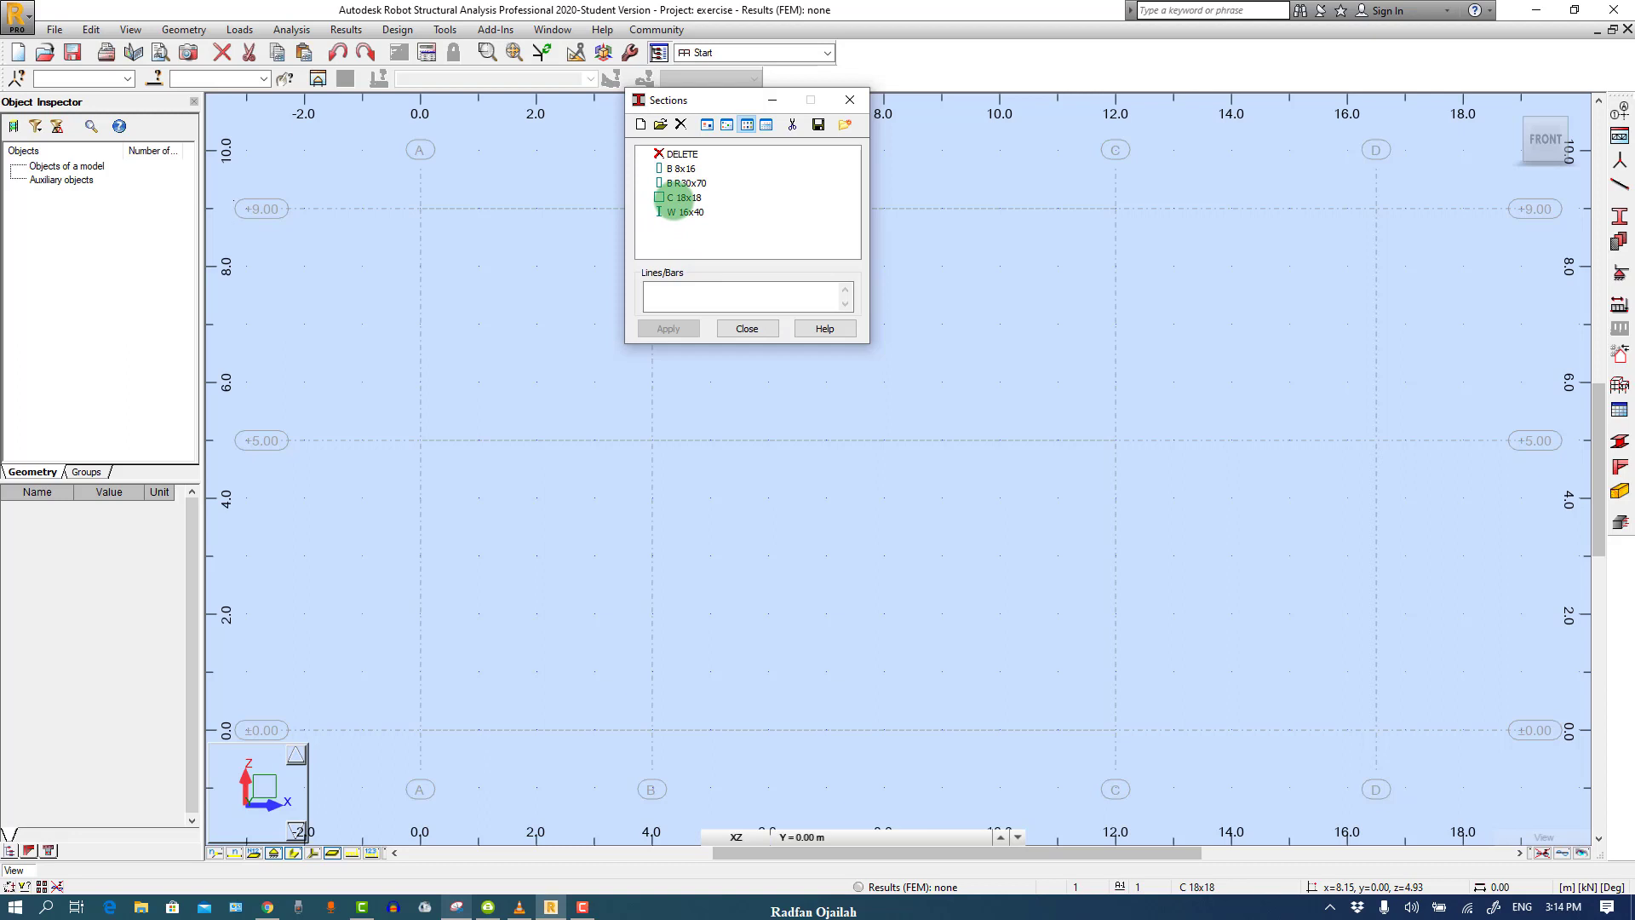
double_click(673, 204)
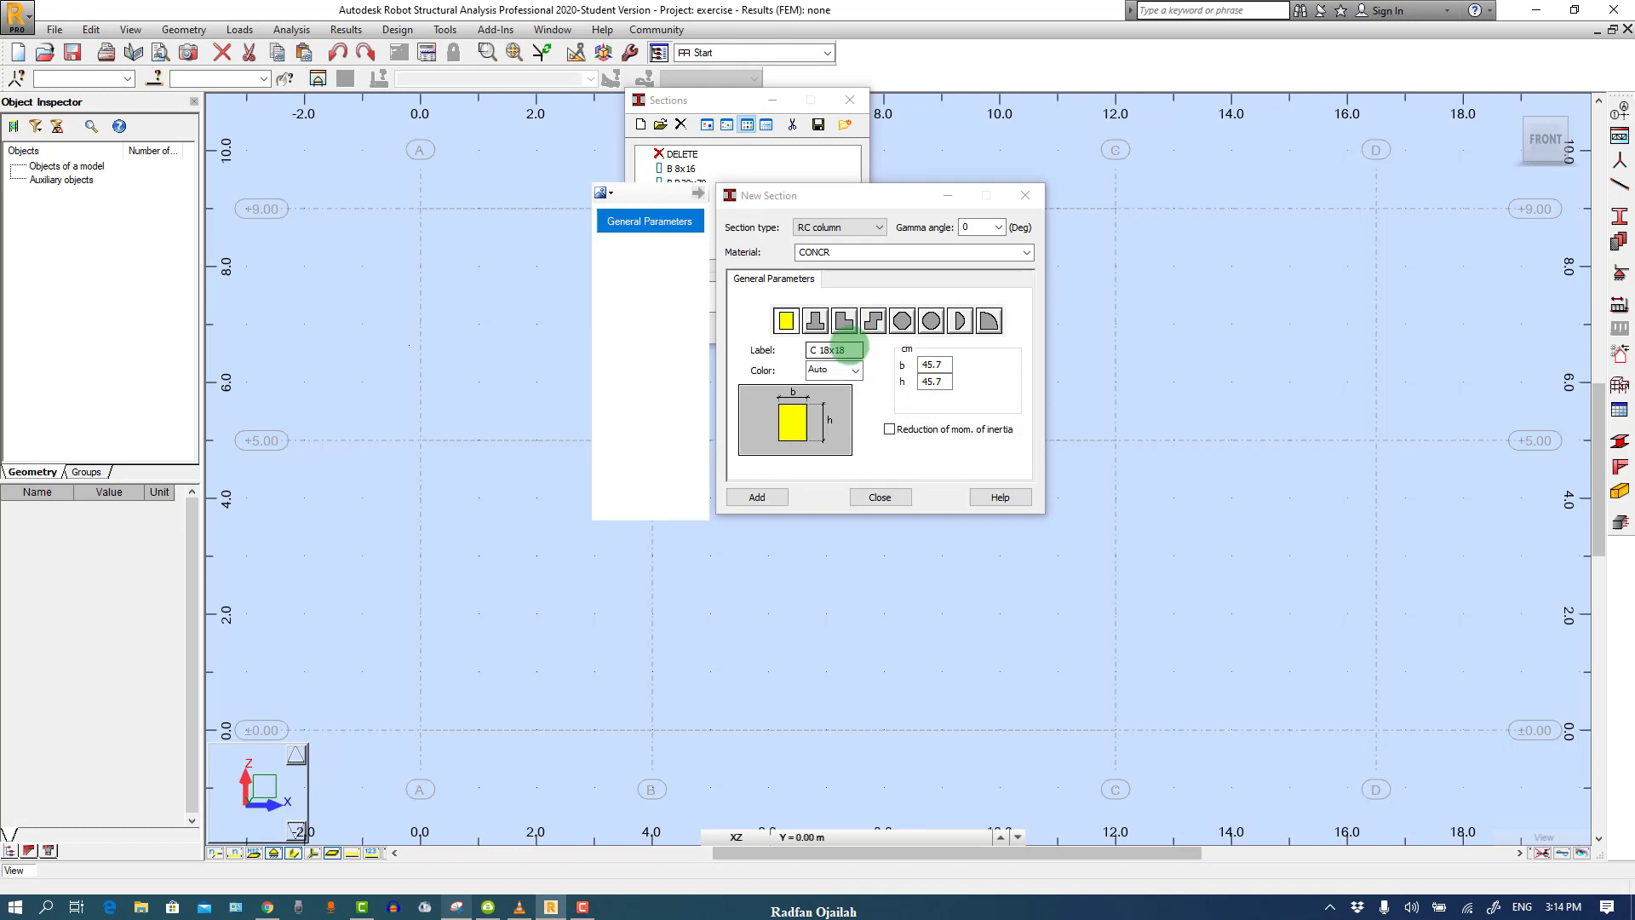
click(847, 348)
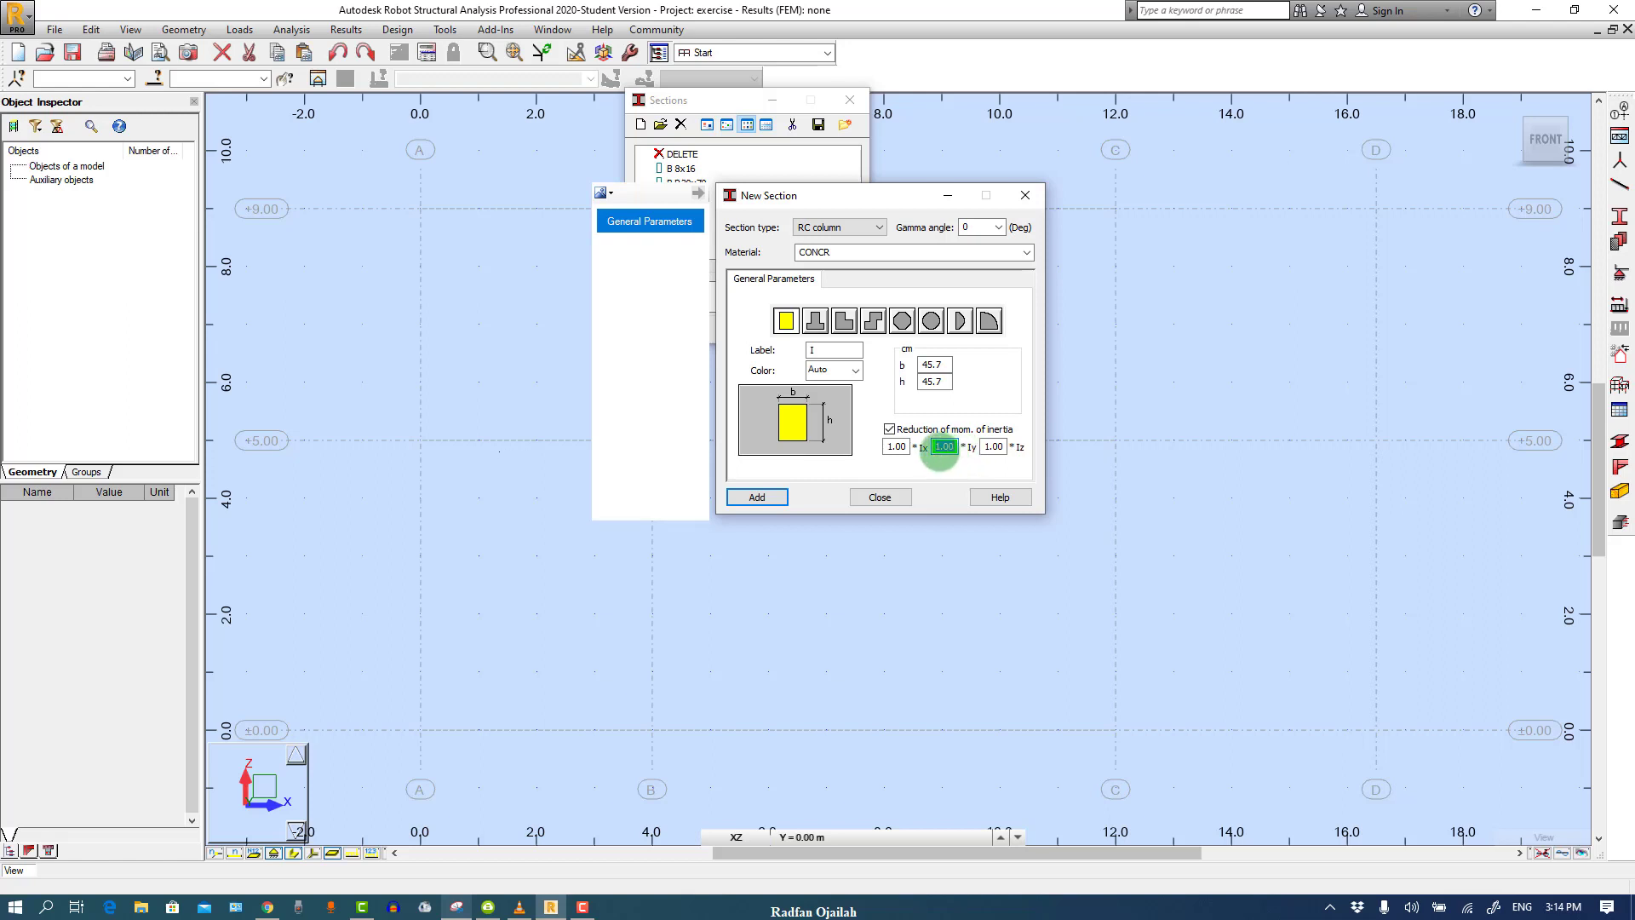
click(456, 906)
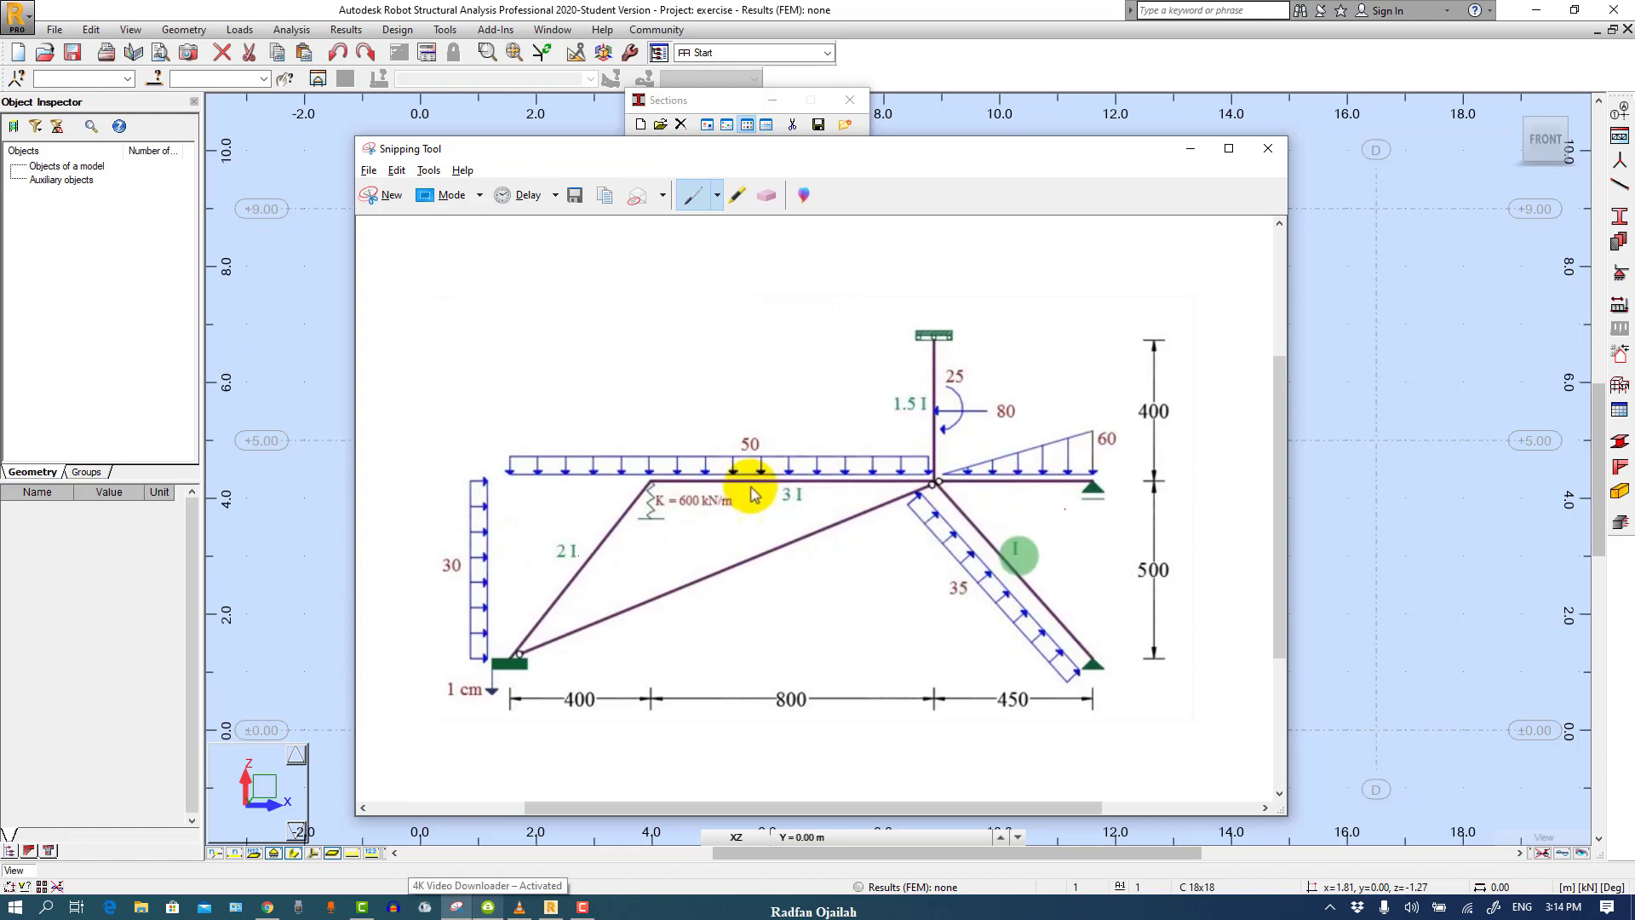
mouse_move(1010, 538)
mouse_down()
mouse_move(1040, 574)
mouse_move(1004, 554)
mouse_move(1008, 515)
mouse_move(1043, 543)
mouse_move(1021, 576)
mouse_move(1012, 528)
mouse_up()
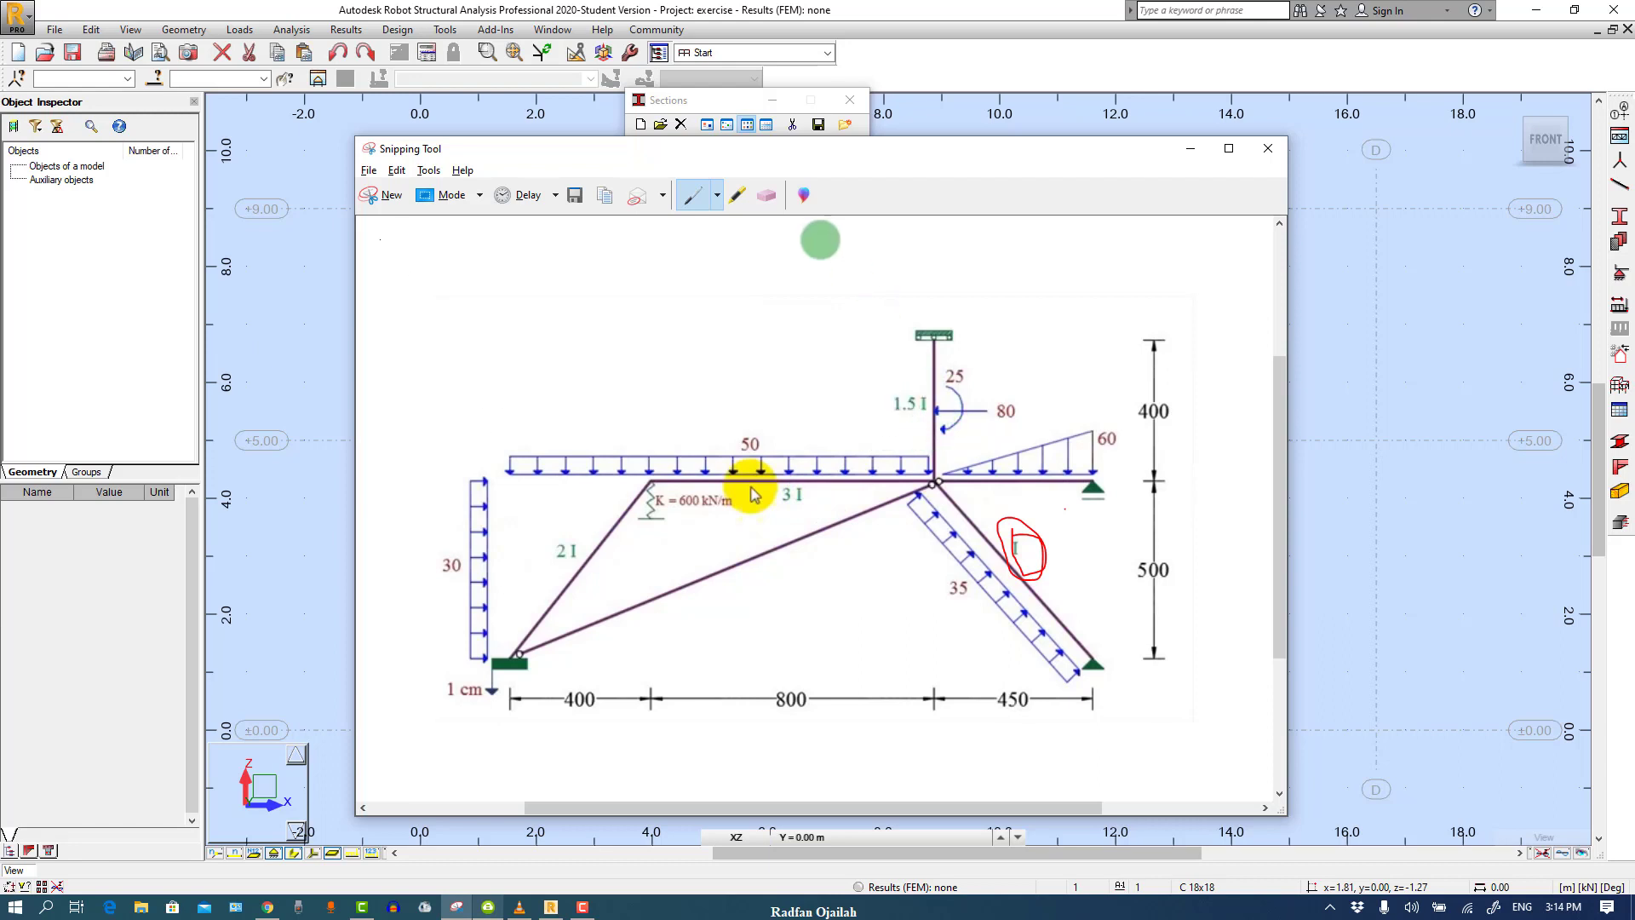
click(719, 102)
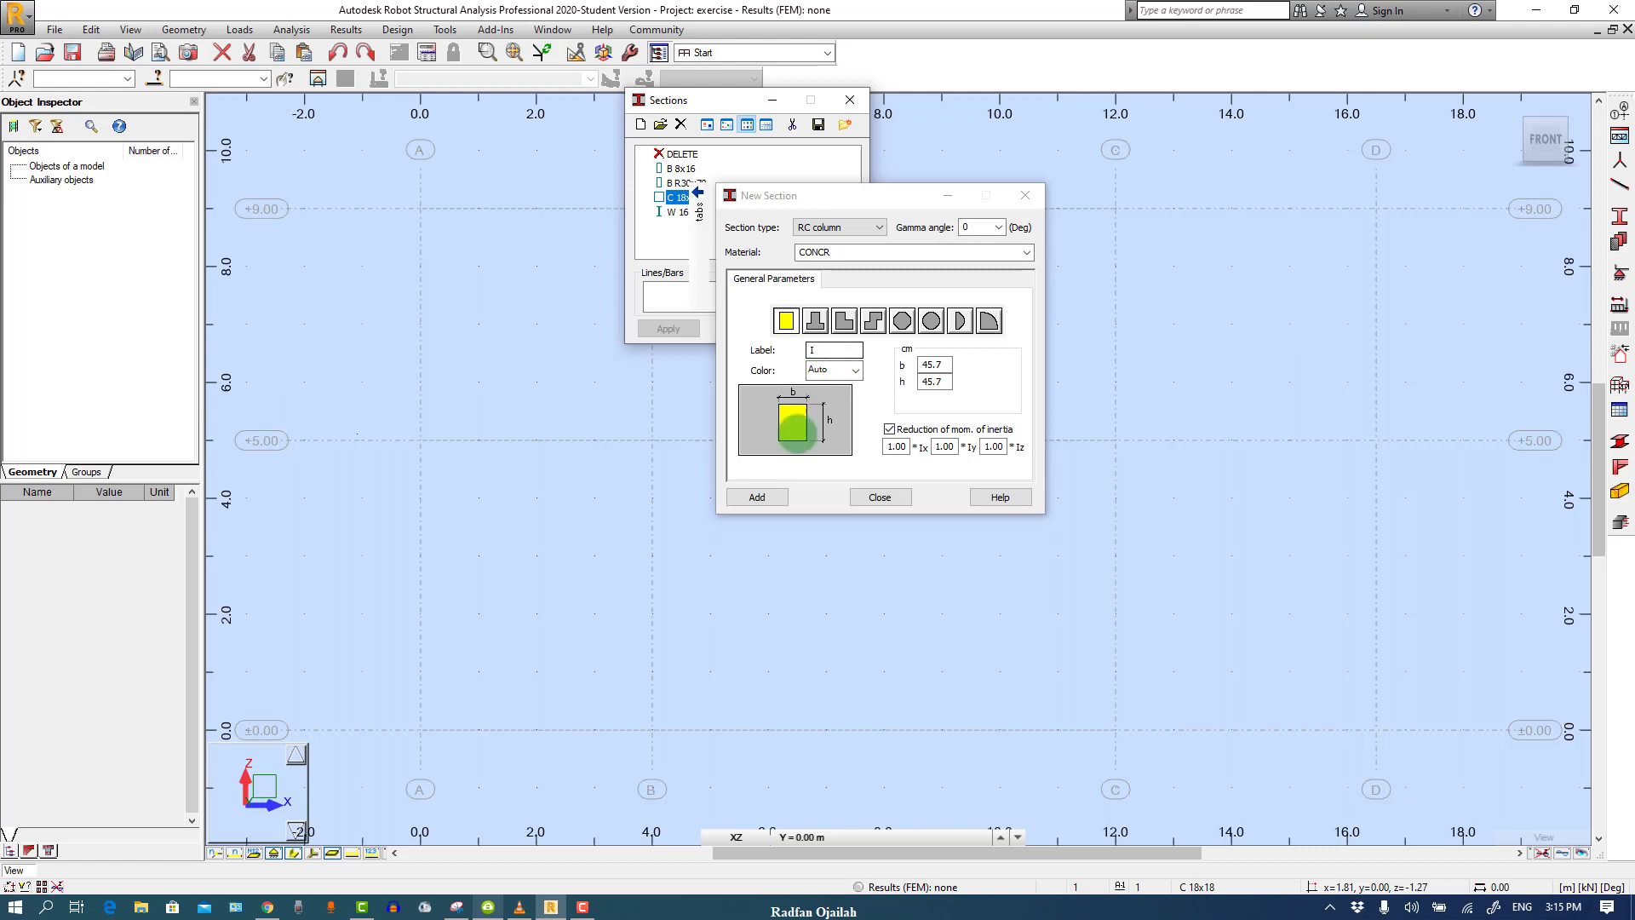
Add sections 2I, 3I and 1.5 with Iy factors 2, 3 and 1.5, then close
click(758, 496)
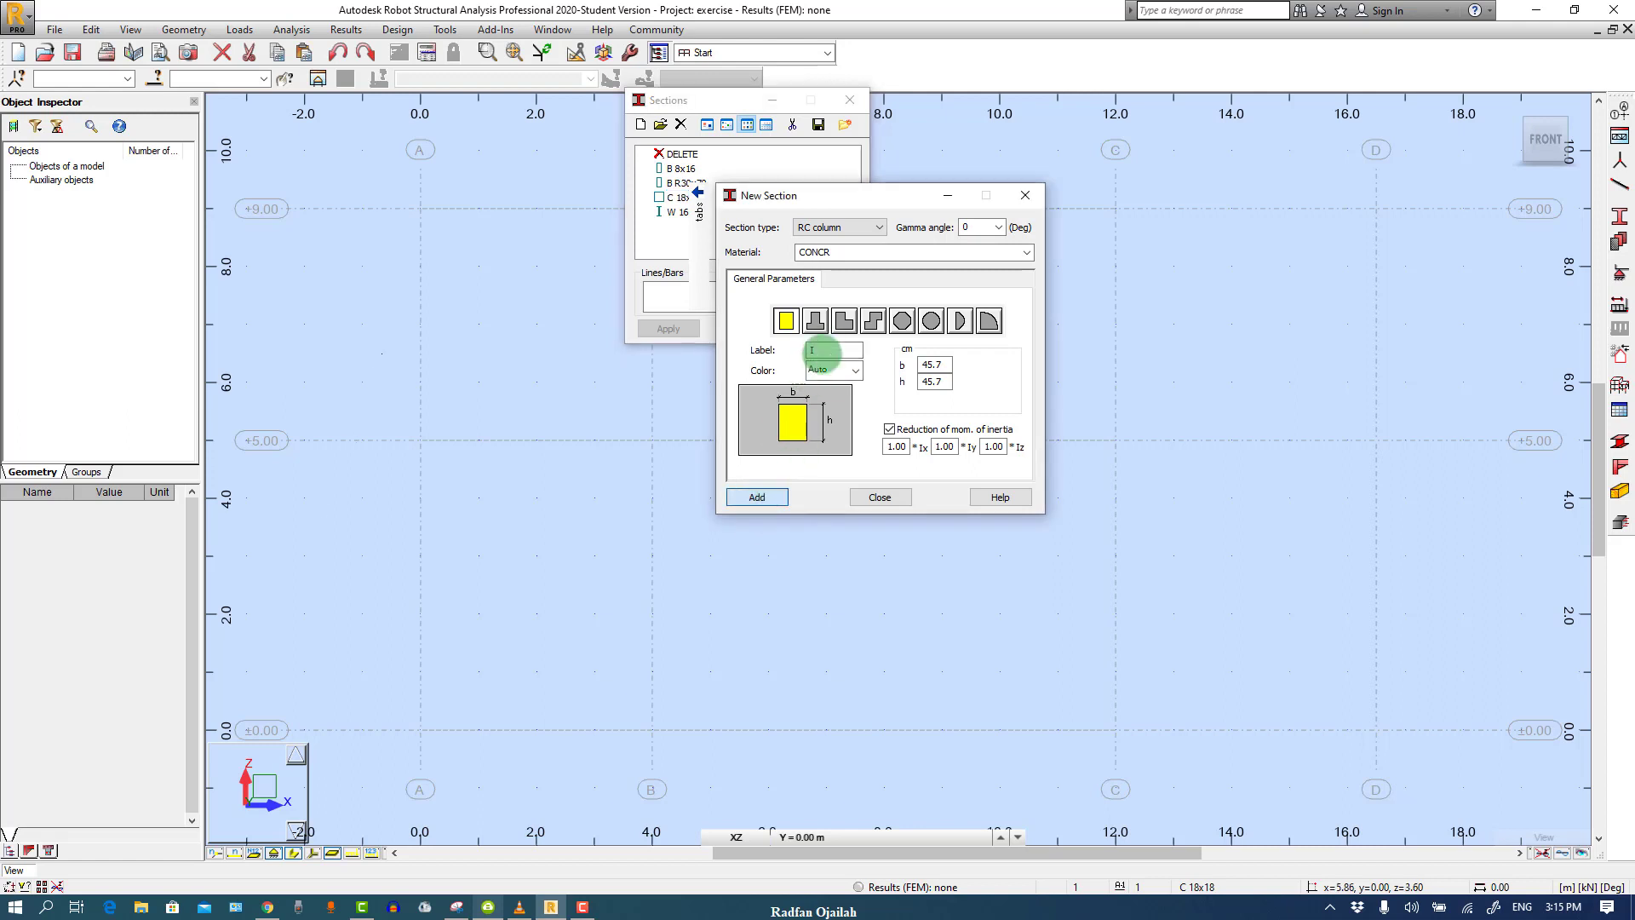
drag(826, 348, 788, 351)
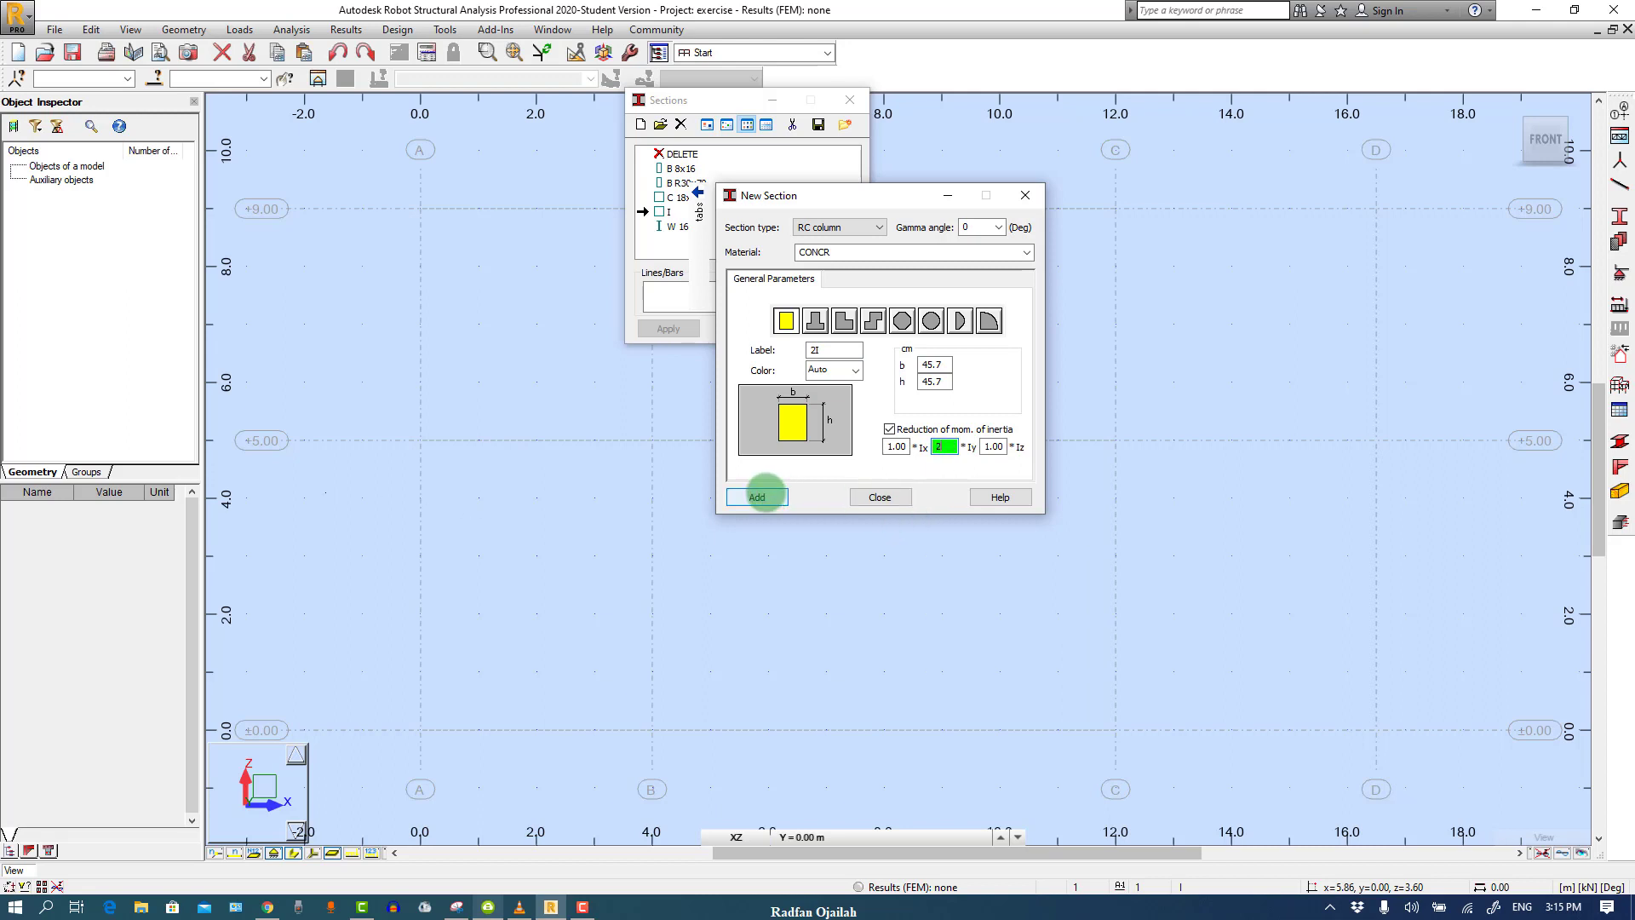
click(757, 496)
double_click(822, 350)
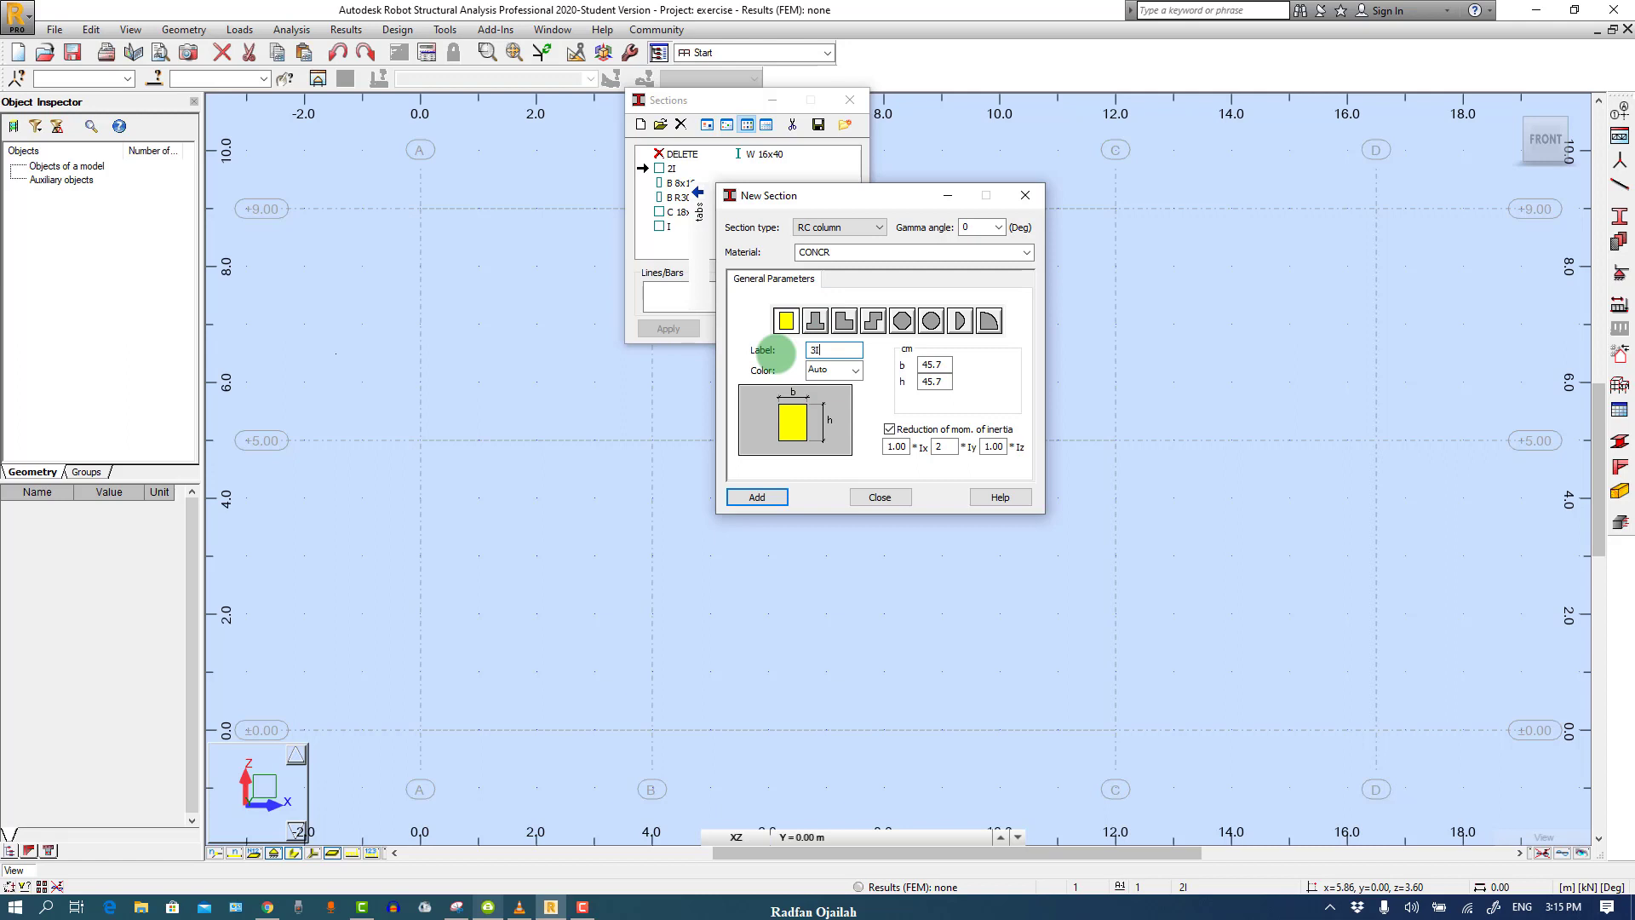
double_click(946, 446)
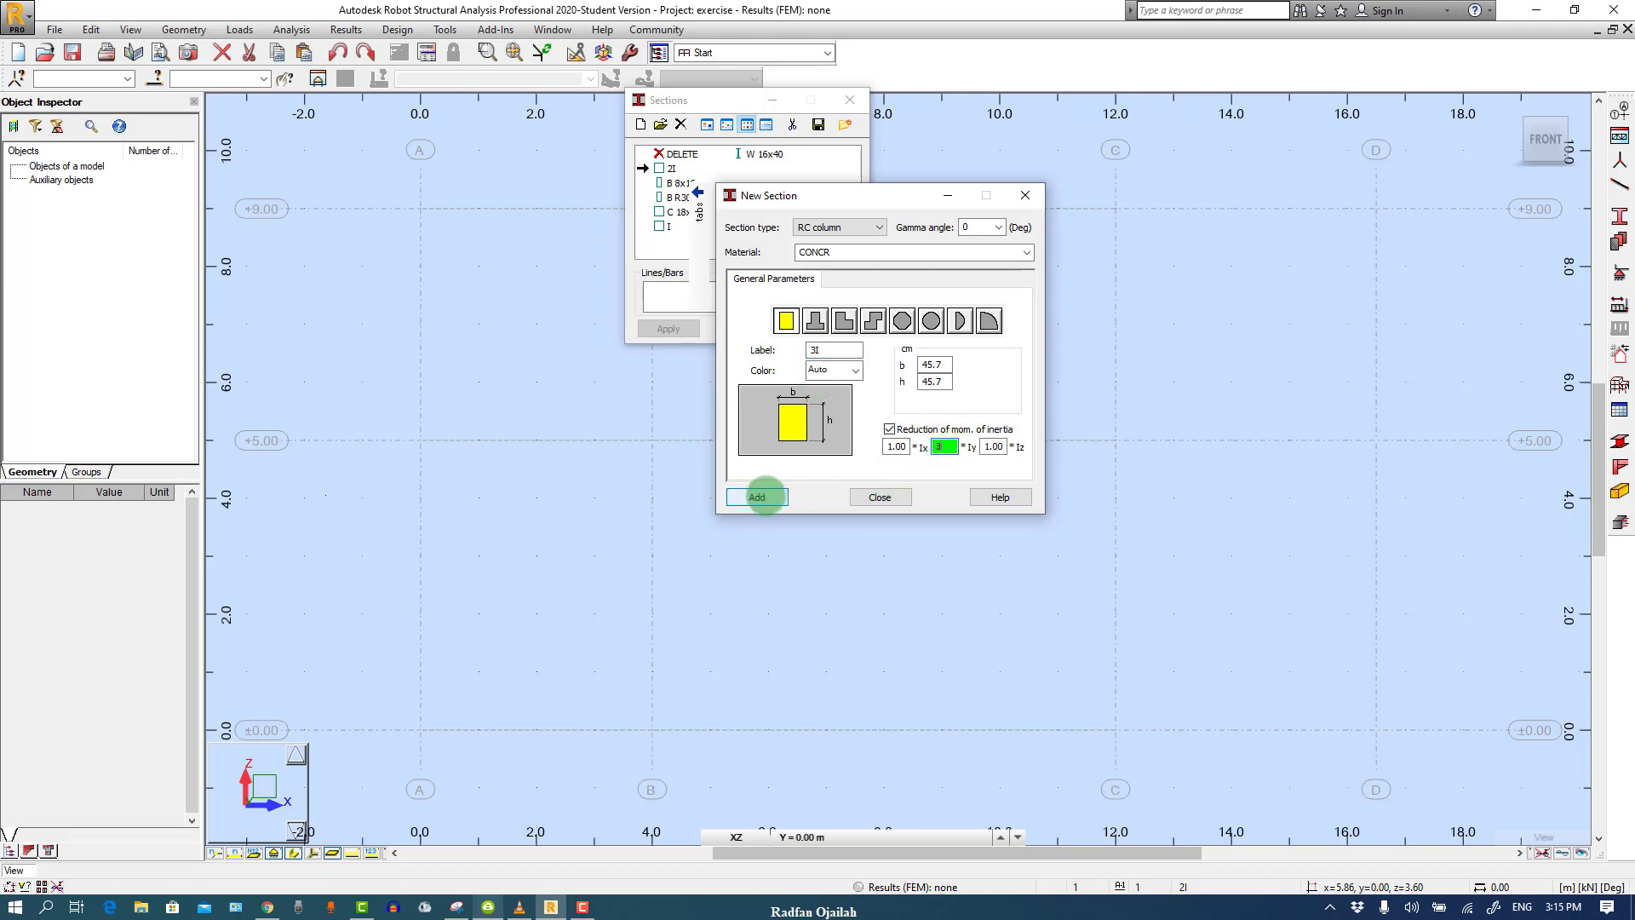
click(757, 497)
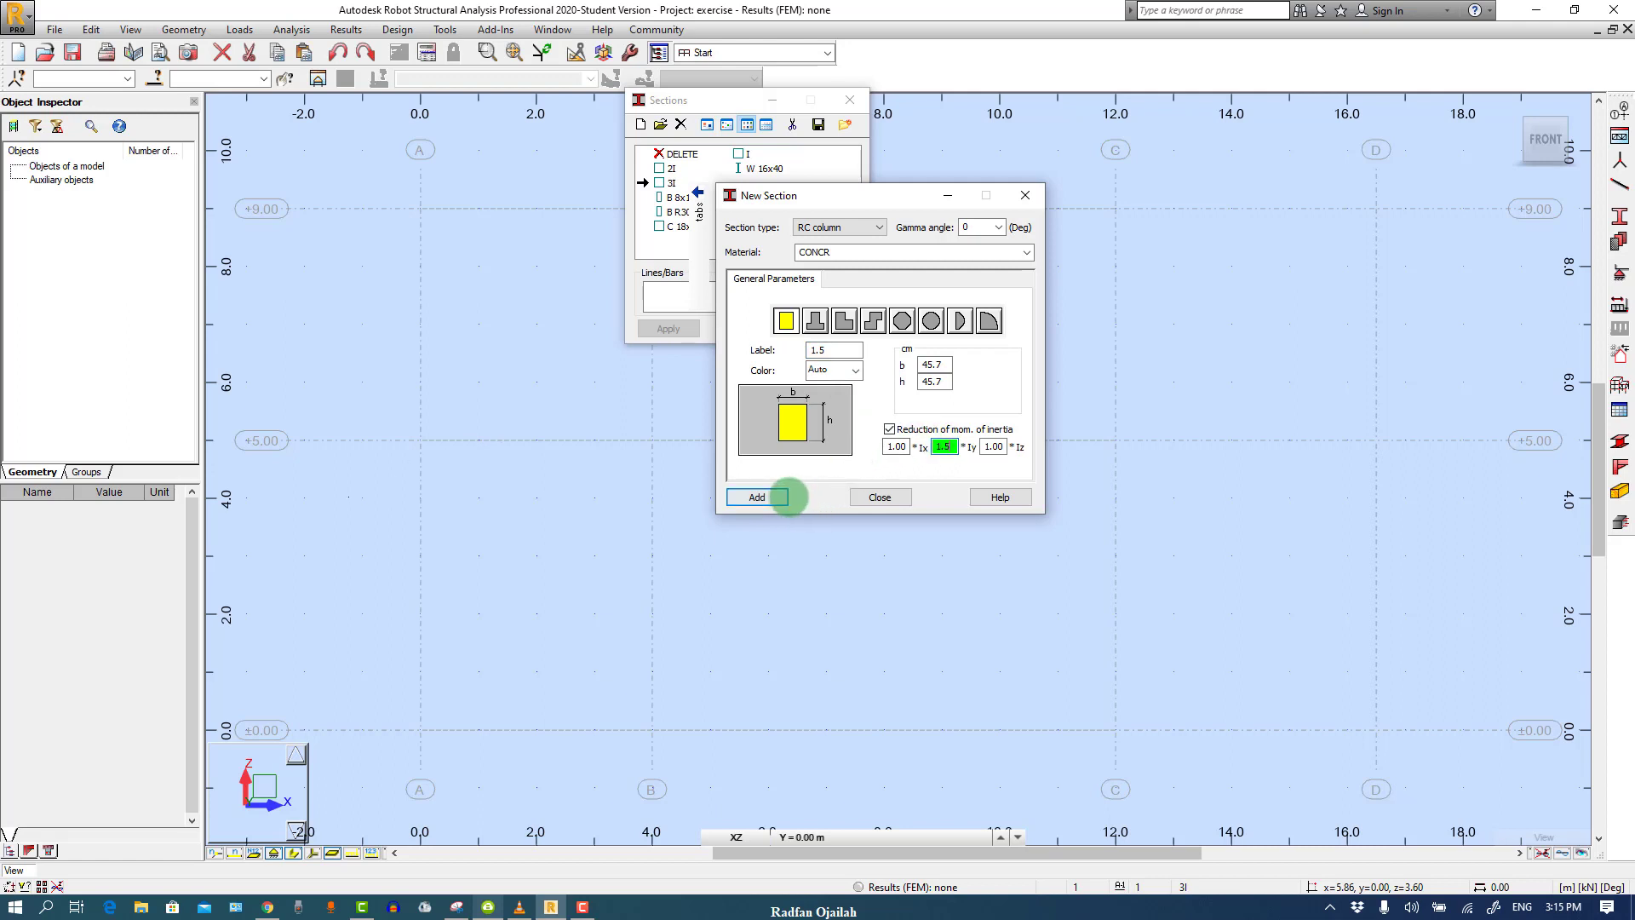
click(757, 496)
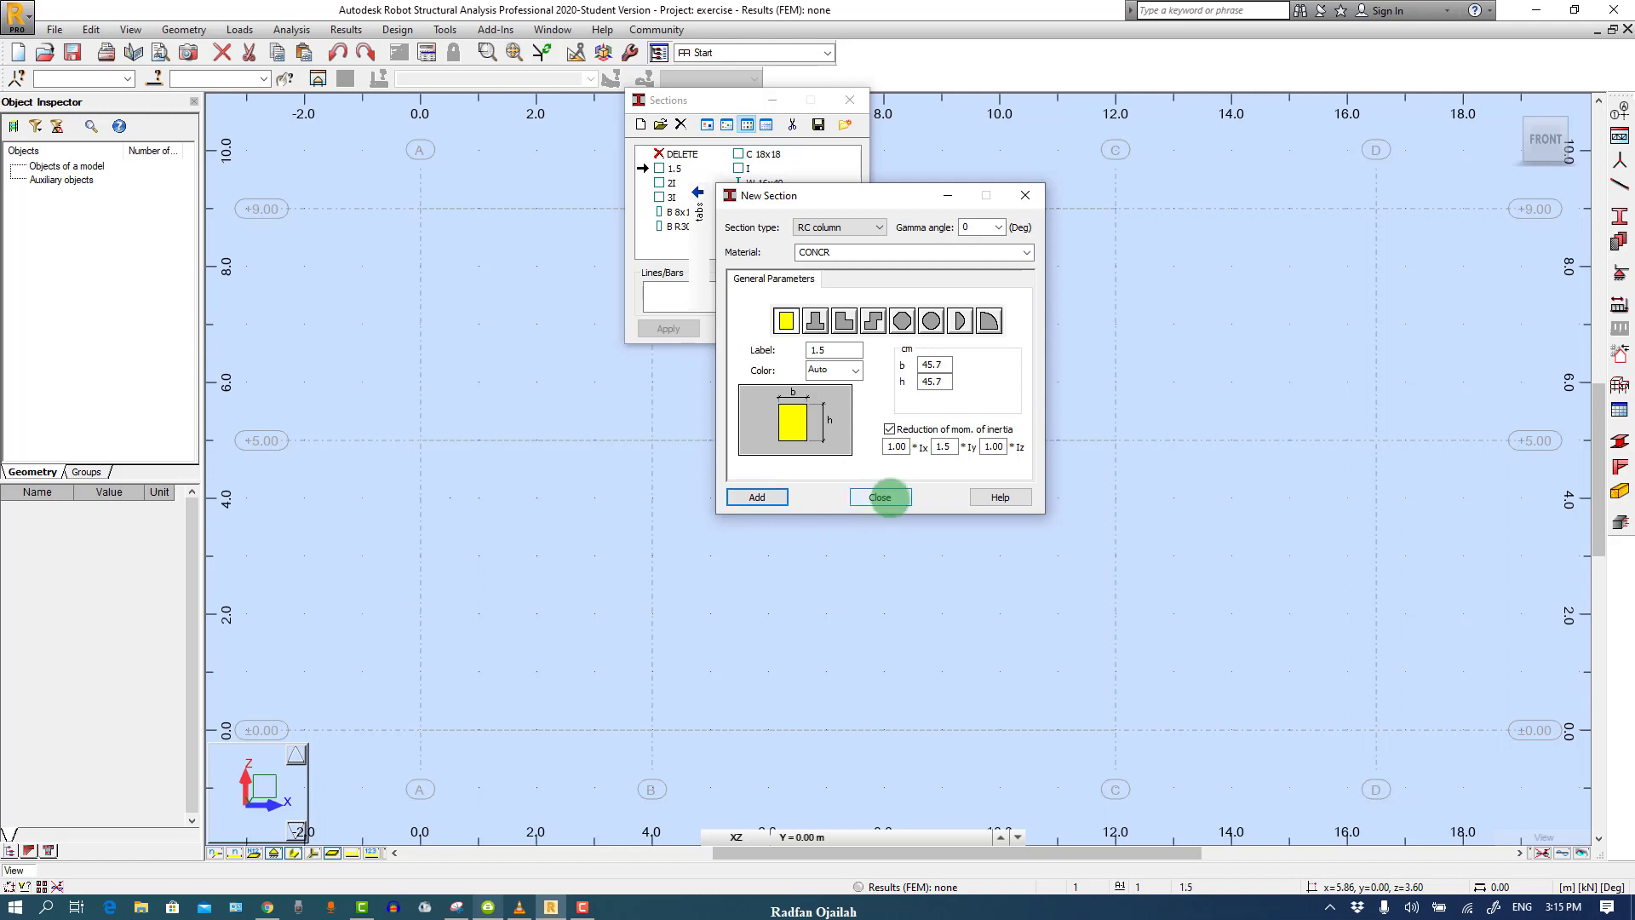
click(880, 498)
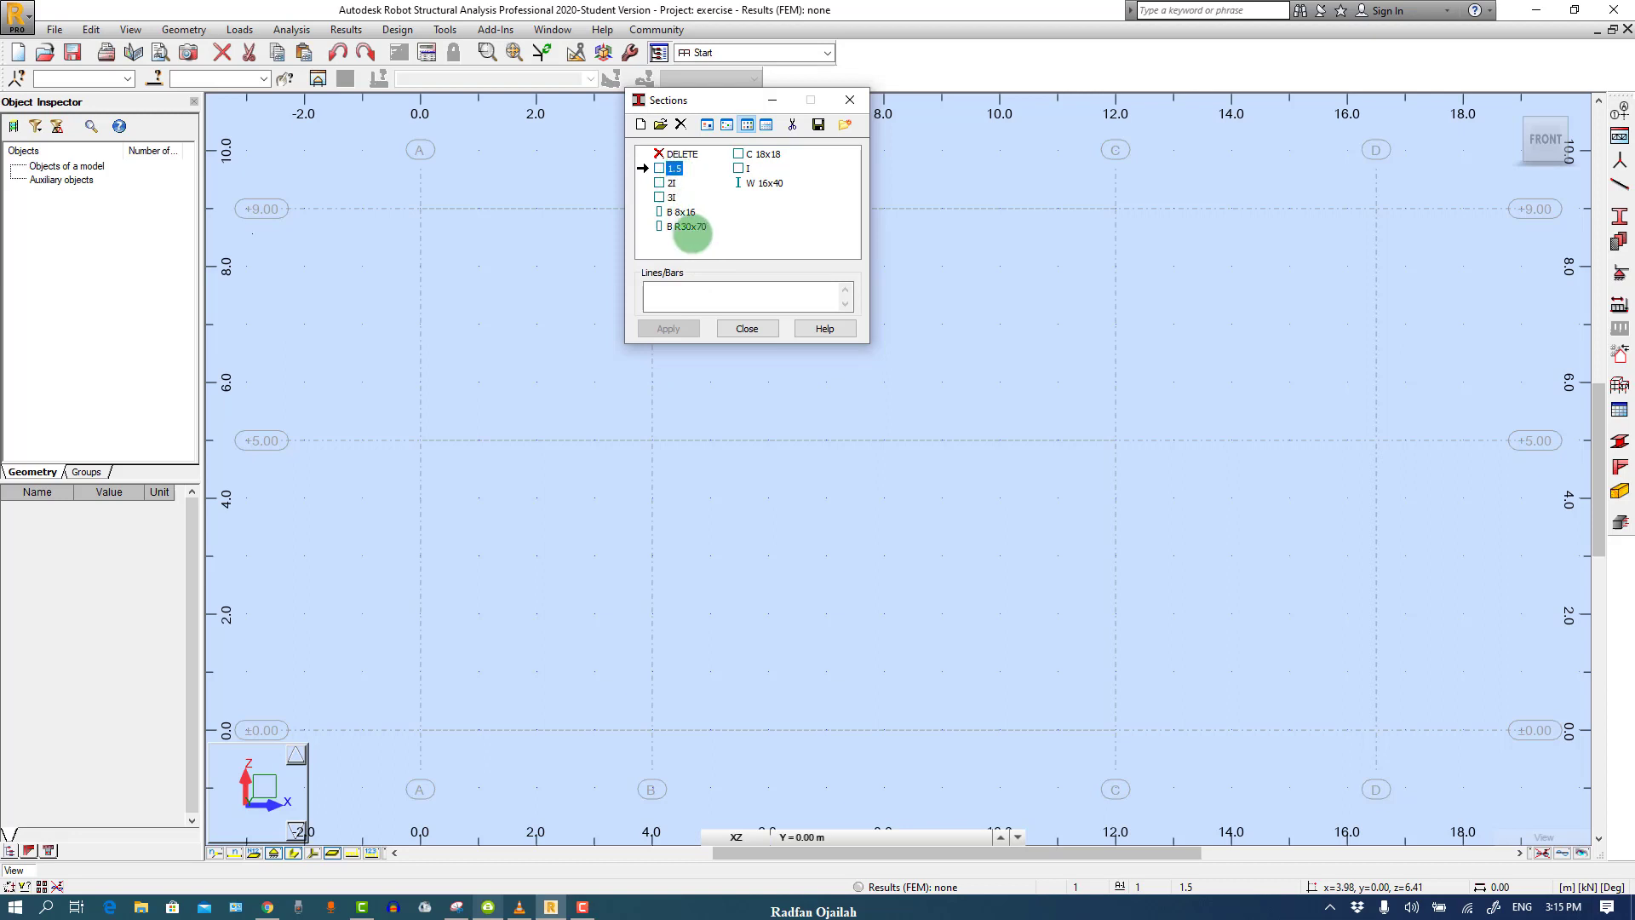
Close the sections list and draw an I-section bar from (0,0) to (4,5)
click(747, 329)
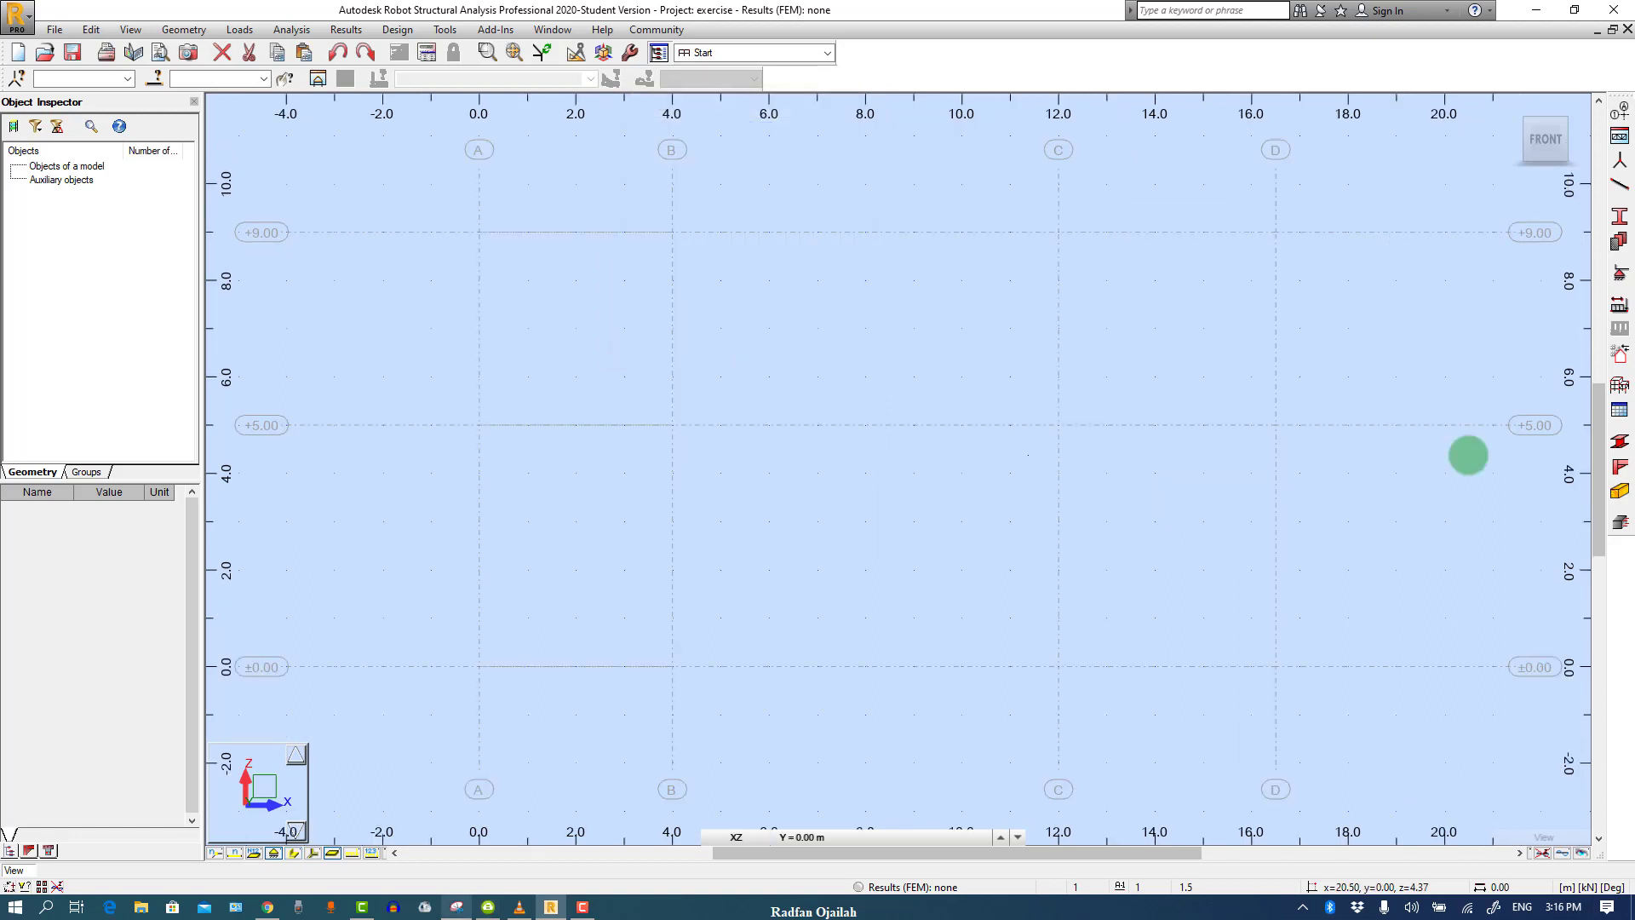
click(1618, 185)
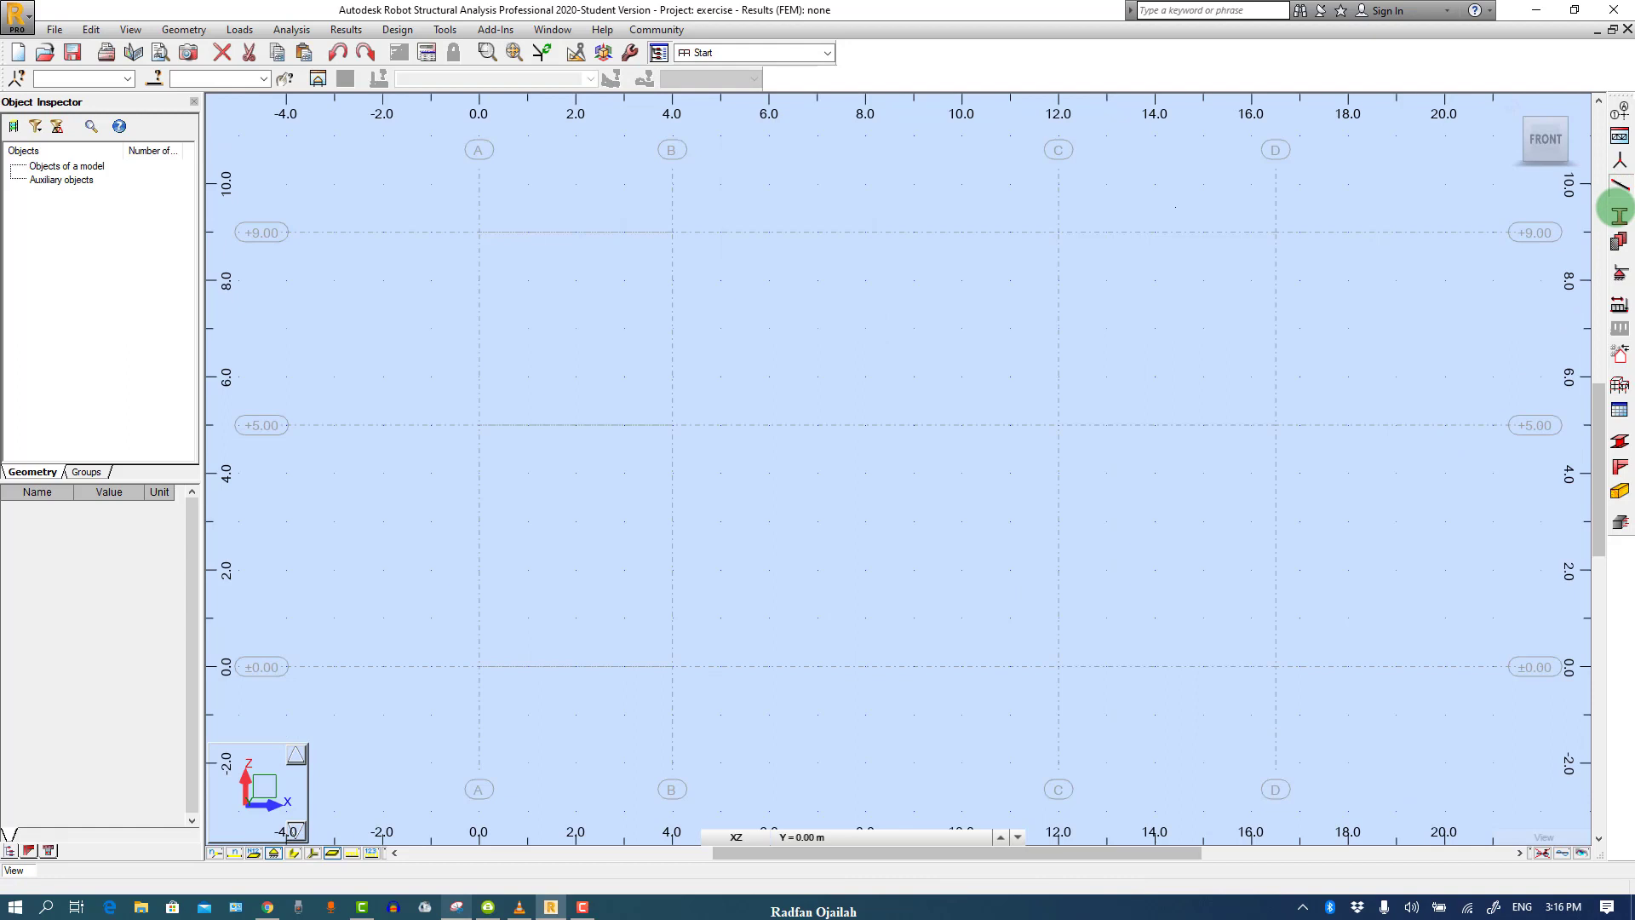
click(778, 213)
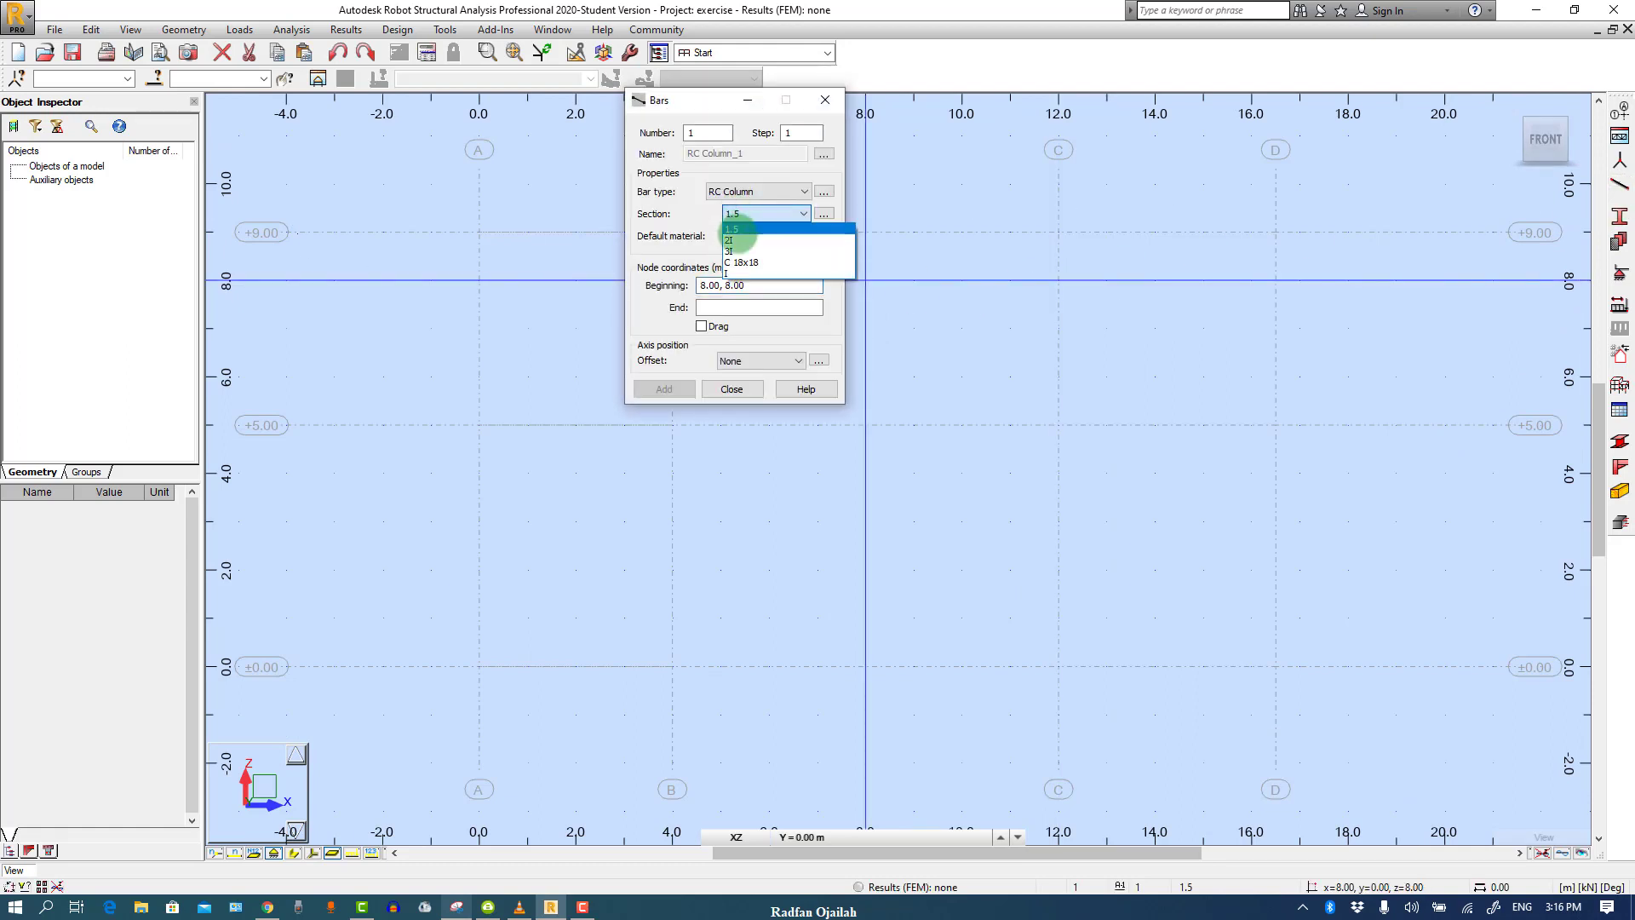
click(730, 273)
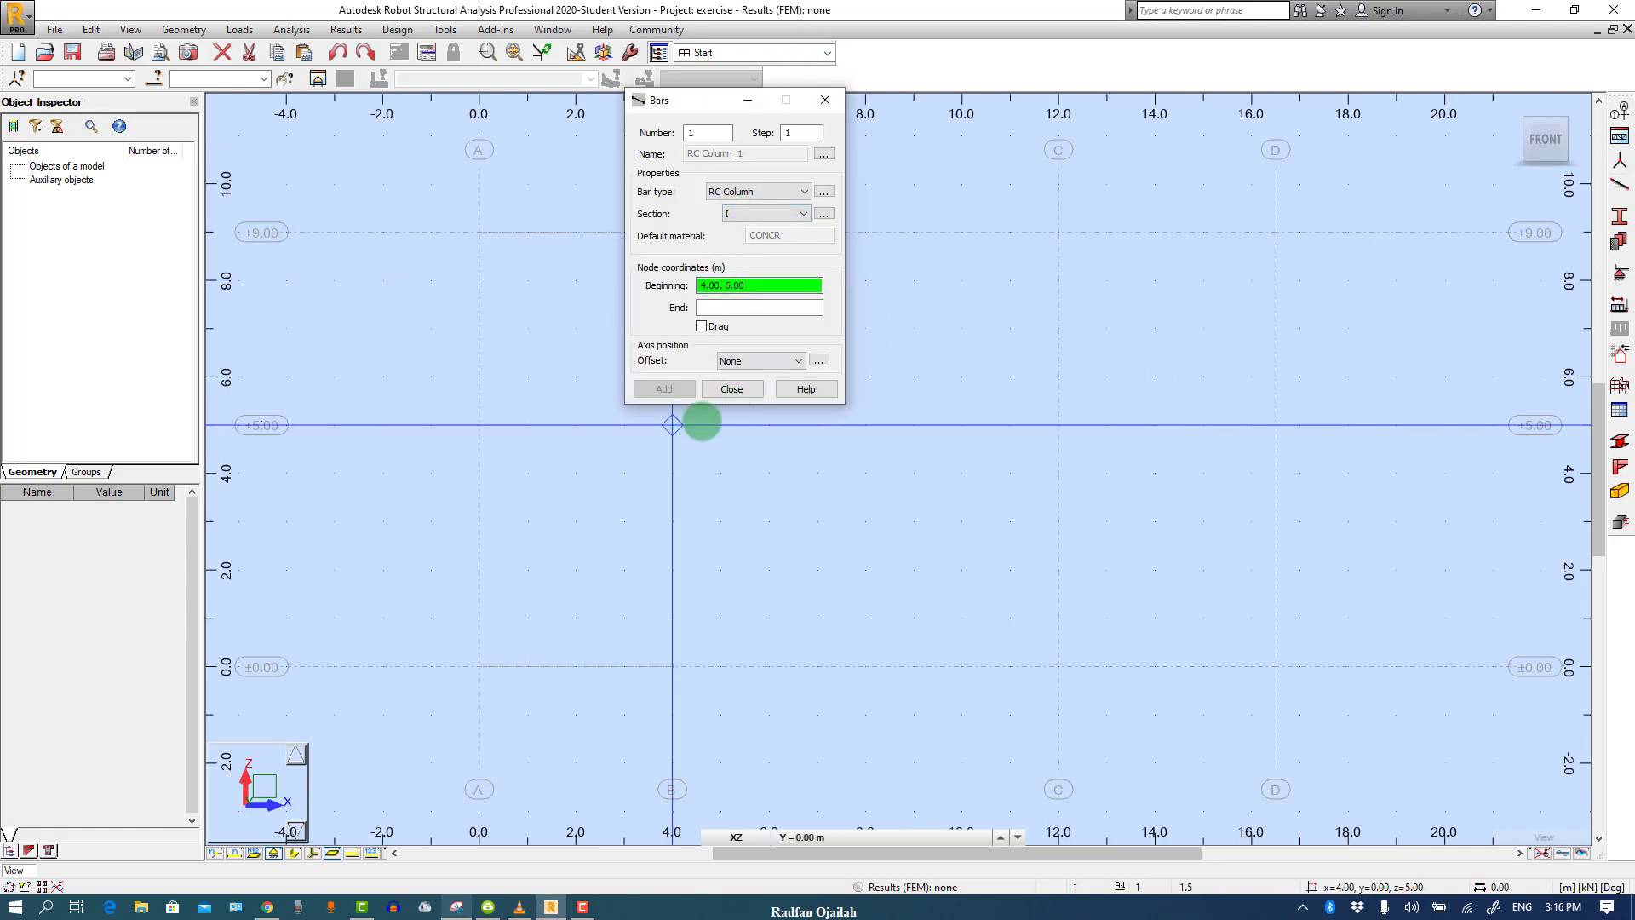
click(479, 666)
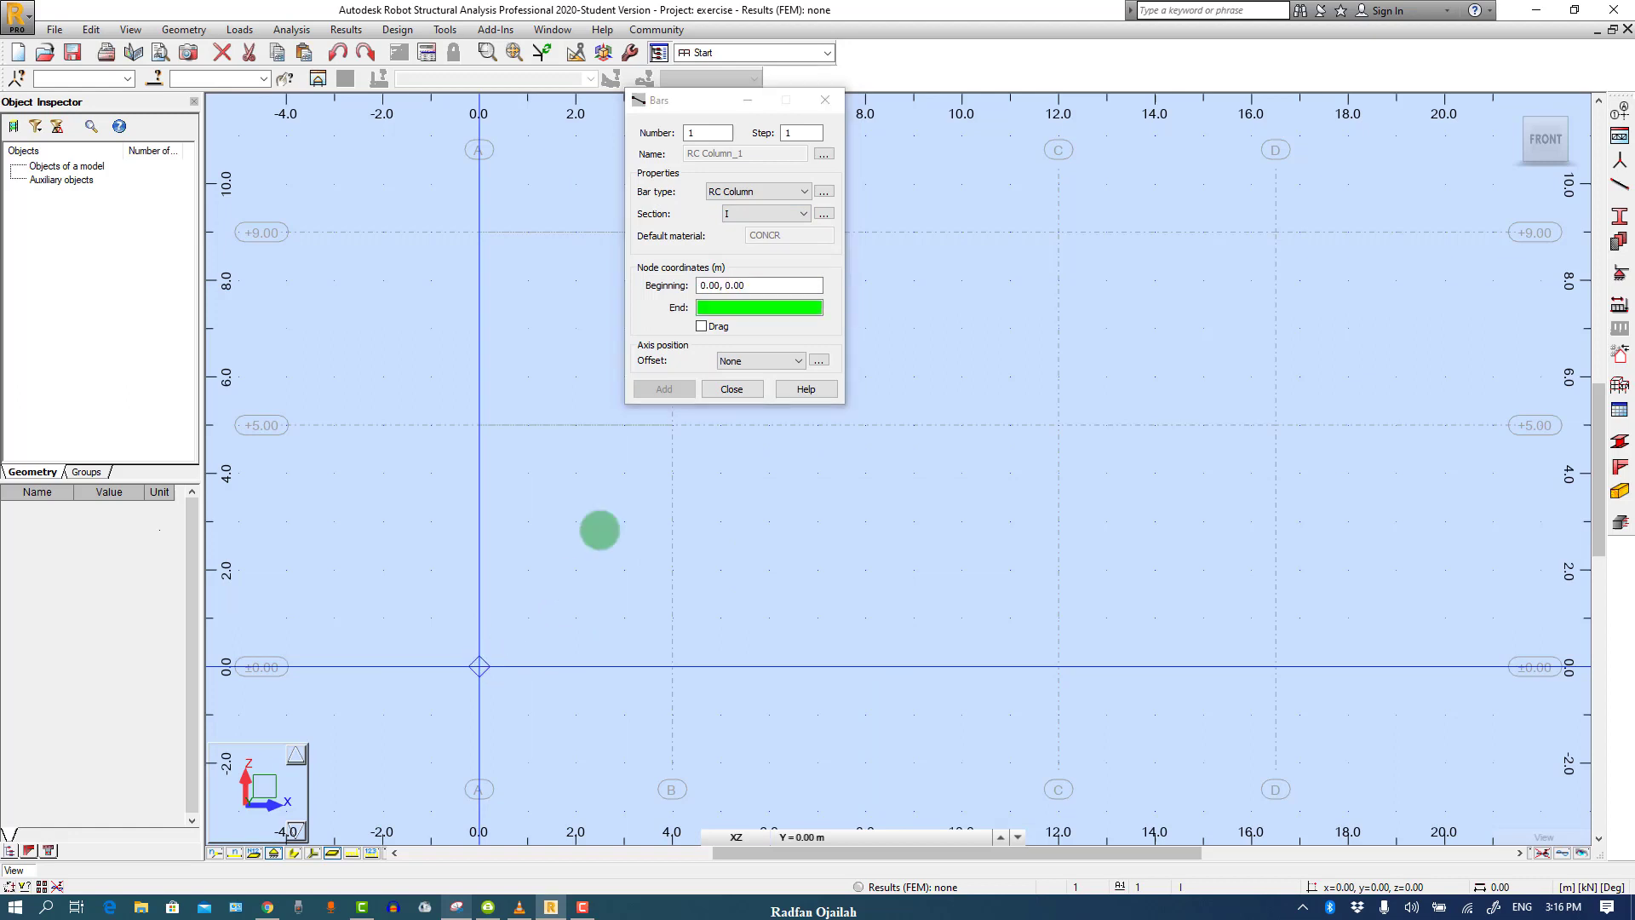
click(670, 426)
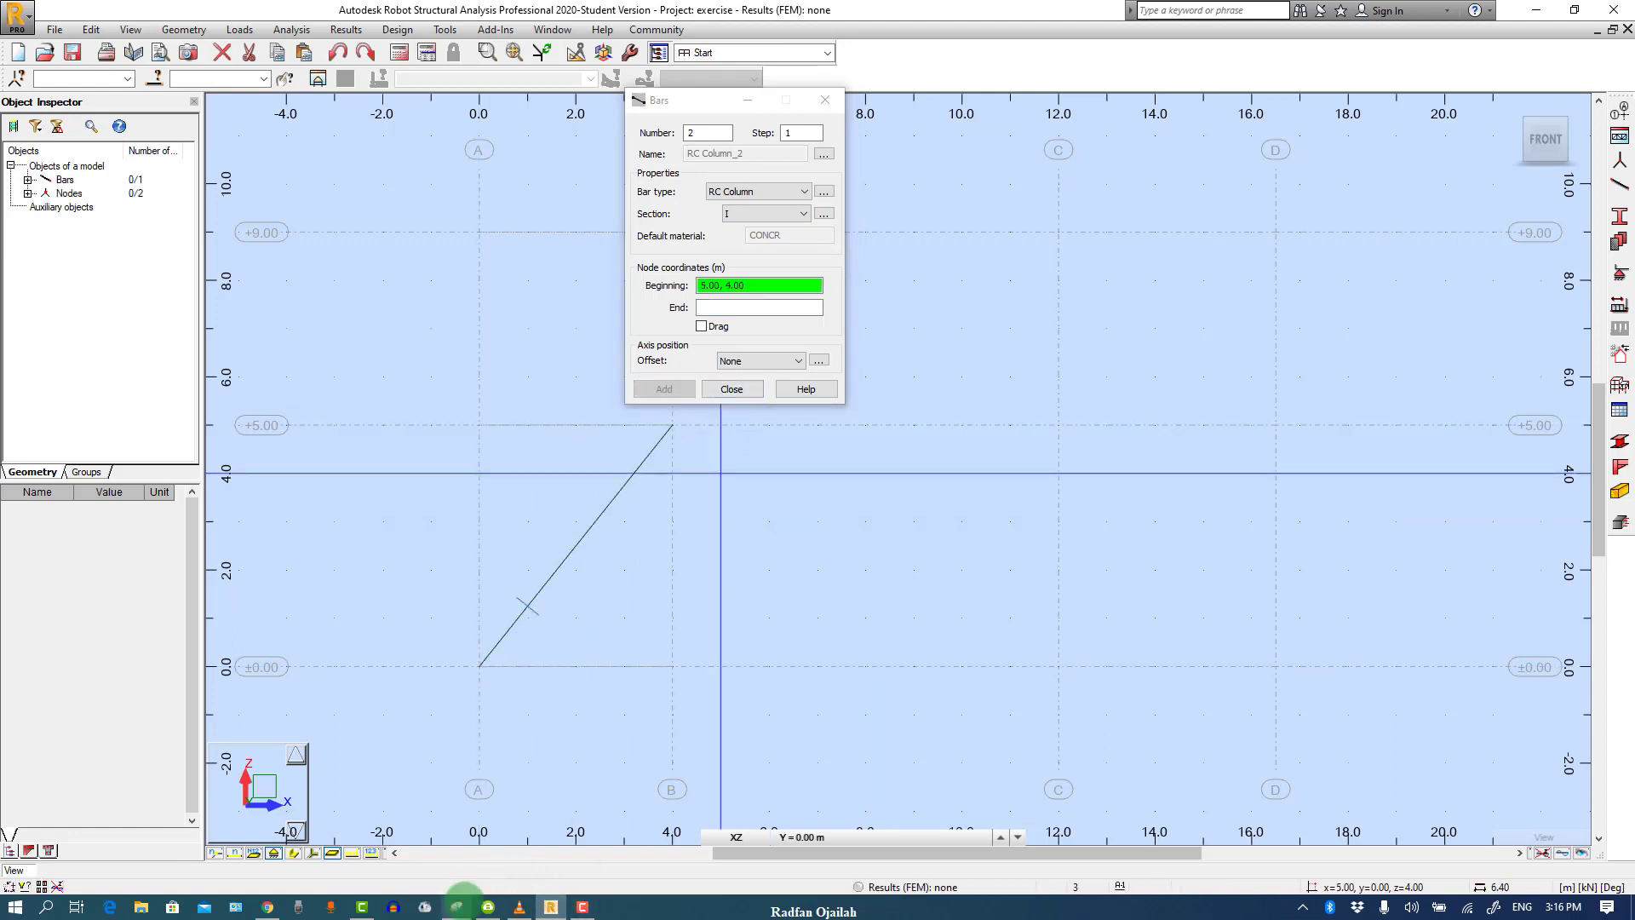
Draw a 3I-section beam from (4,5) to (12,5)
click(456, 907)
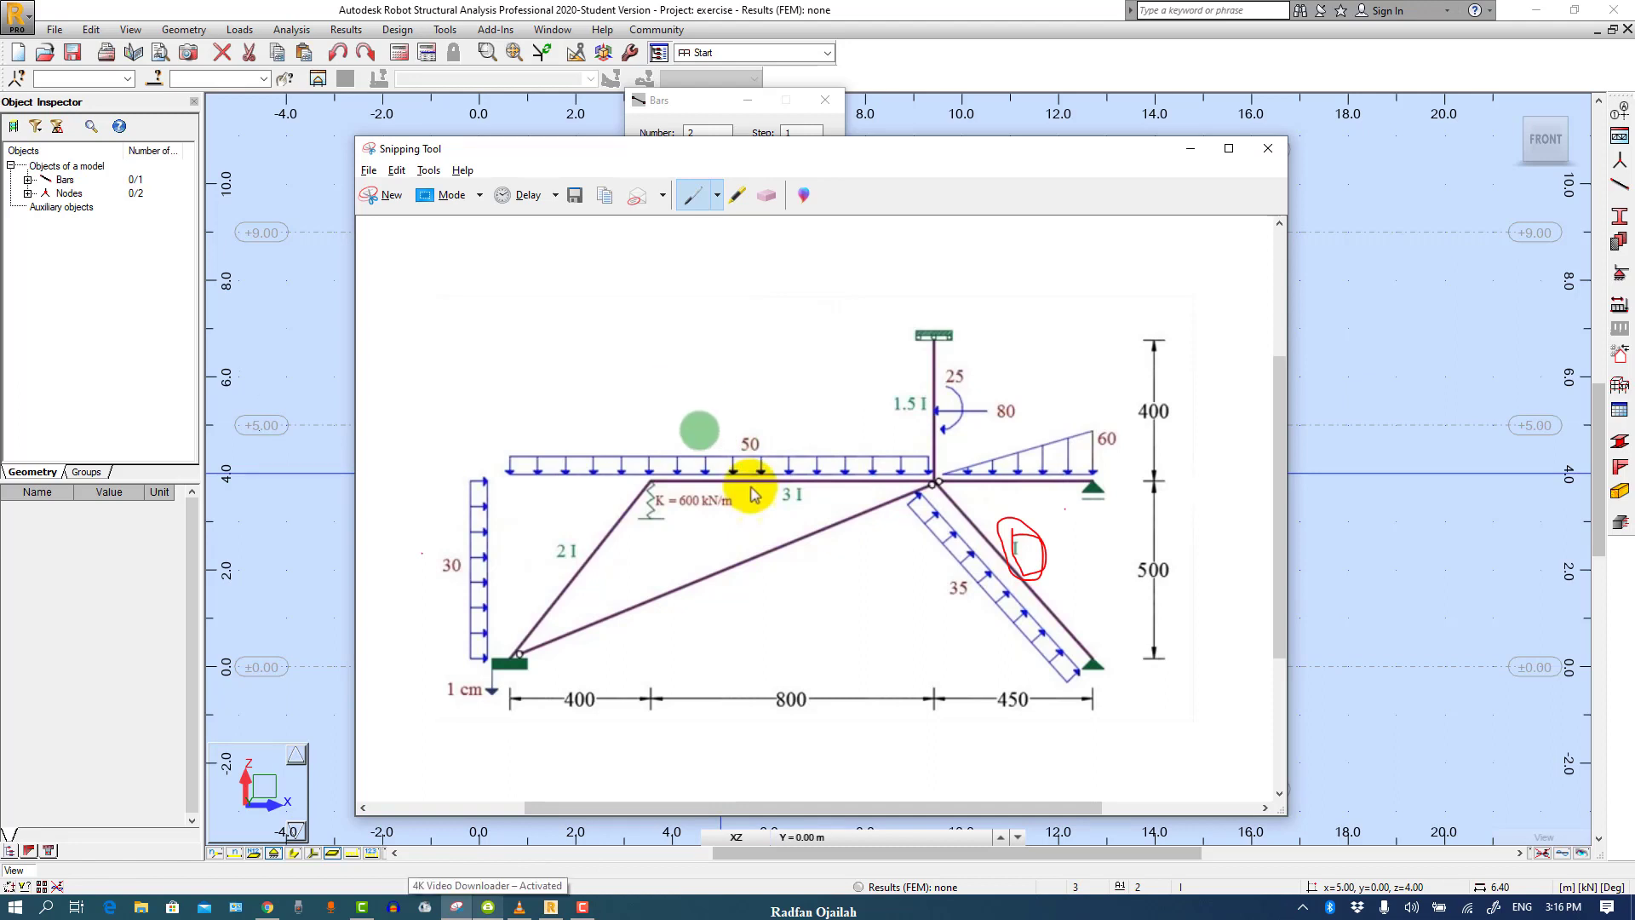
click(1204, 68)
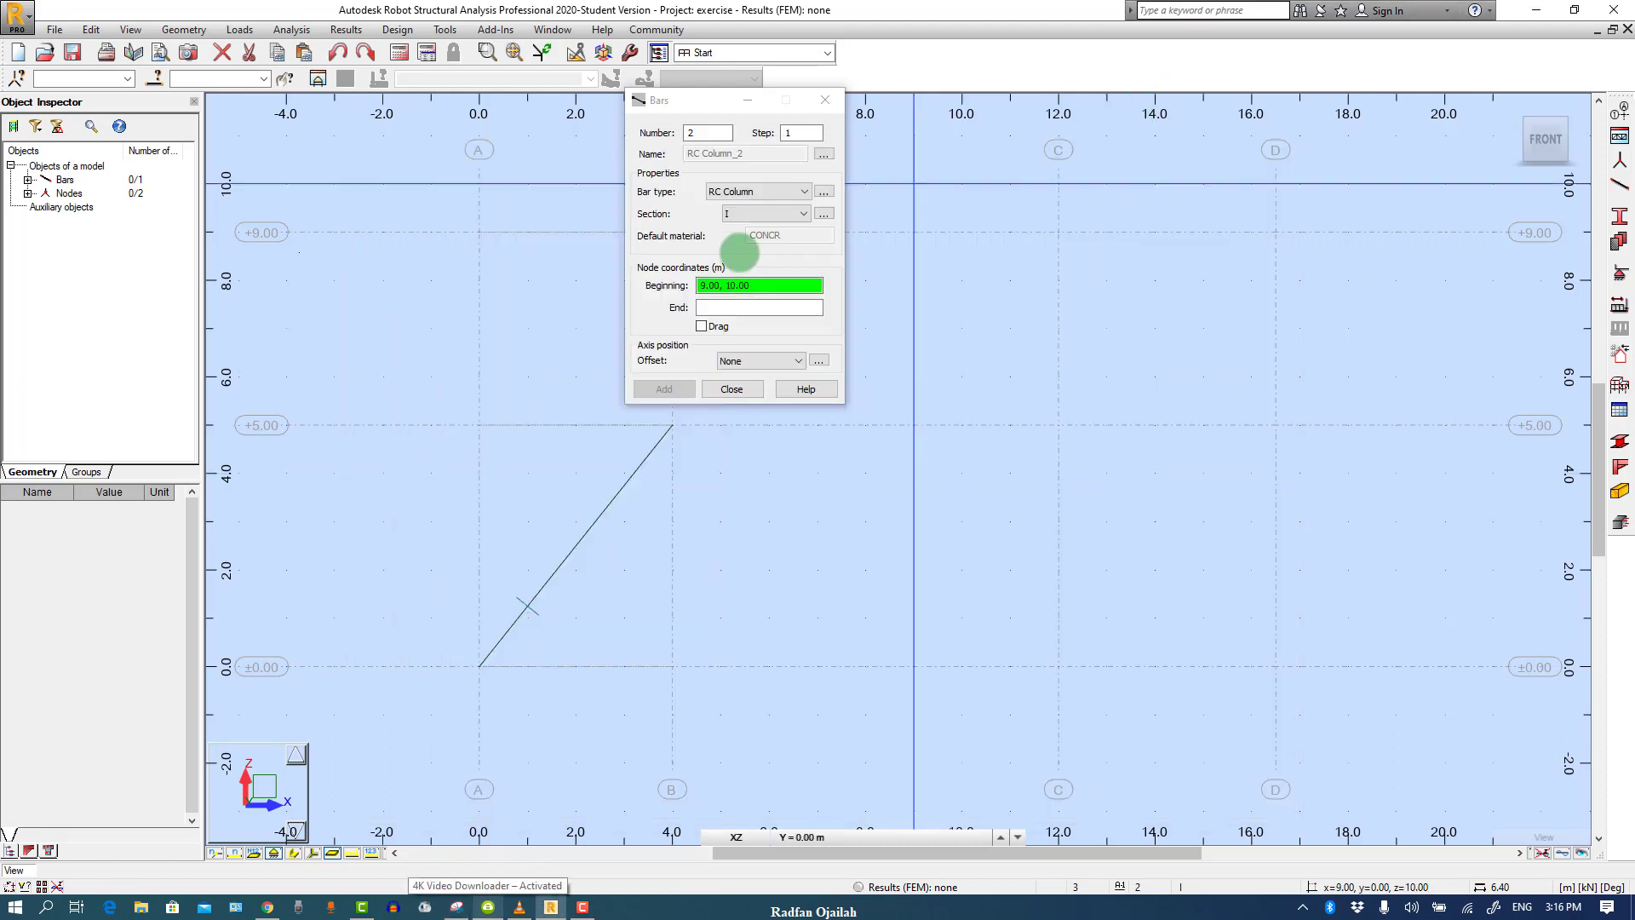
click(732, 213)
click(741, 243)
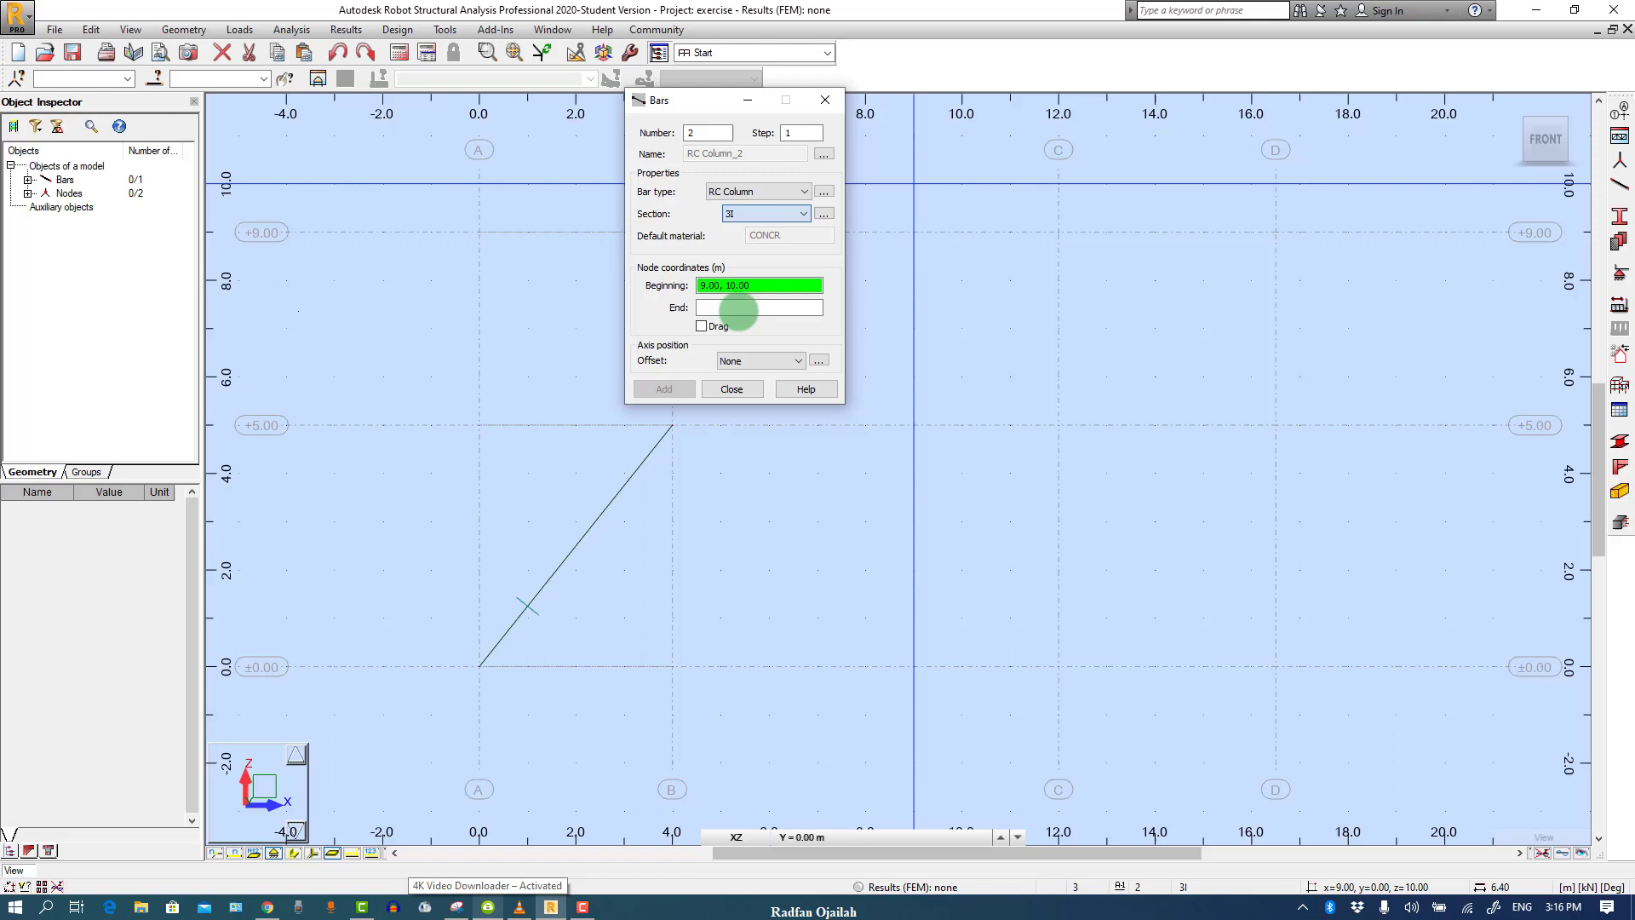
click(672, 425)
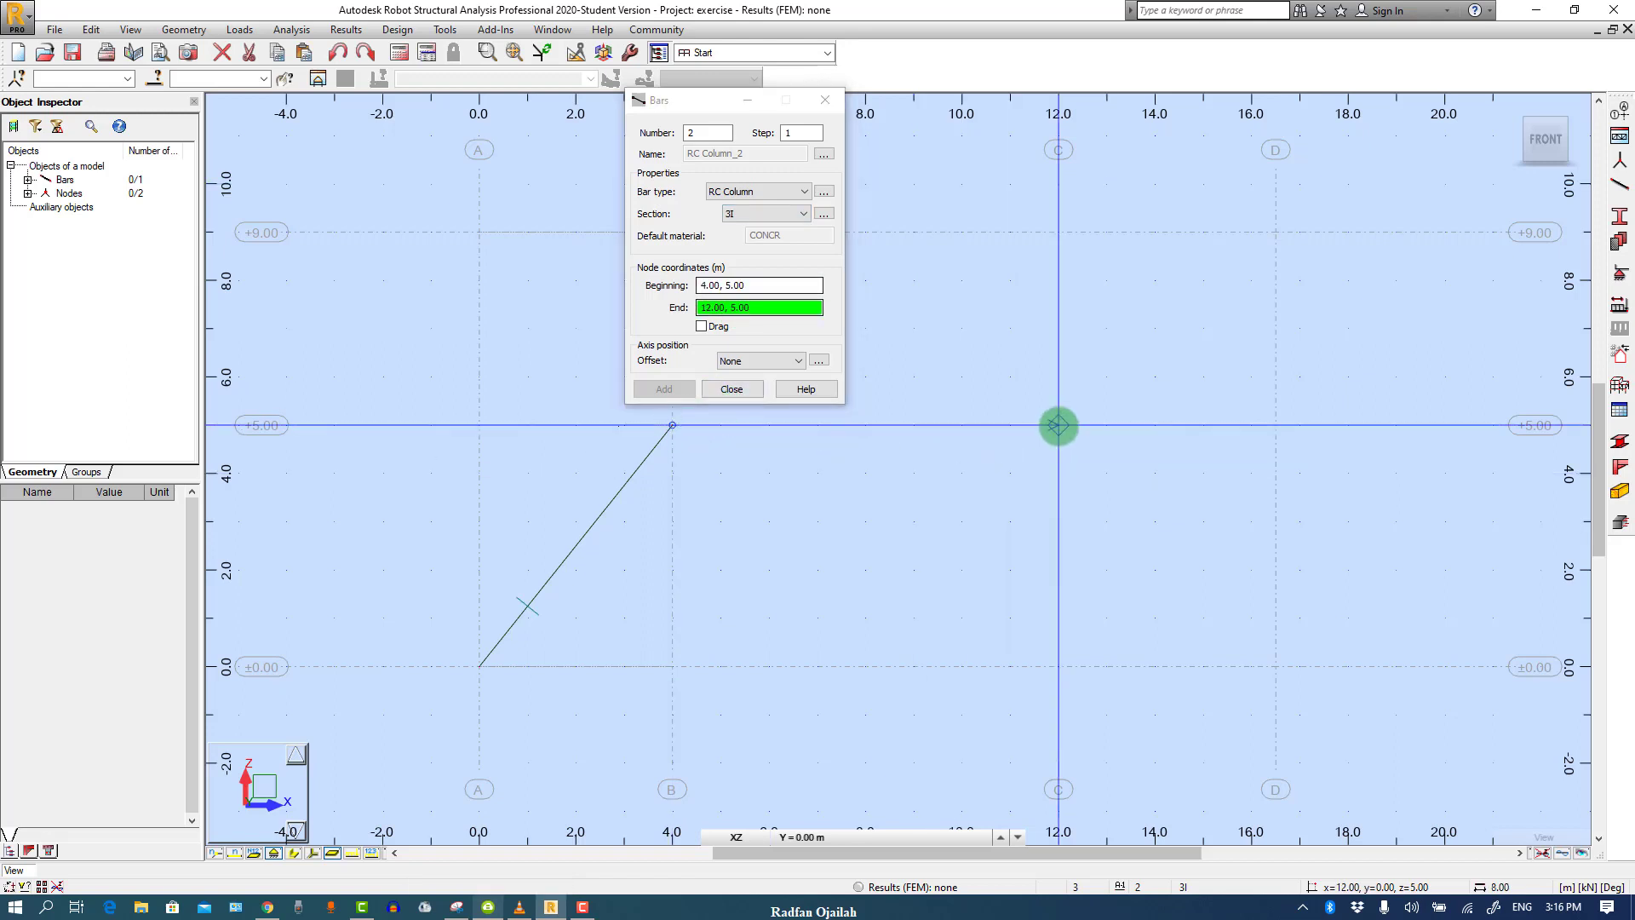
click(1058, 425)
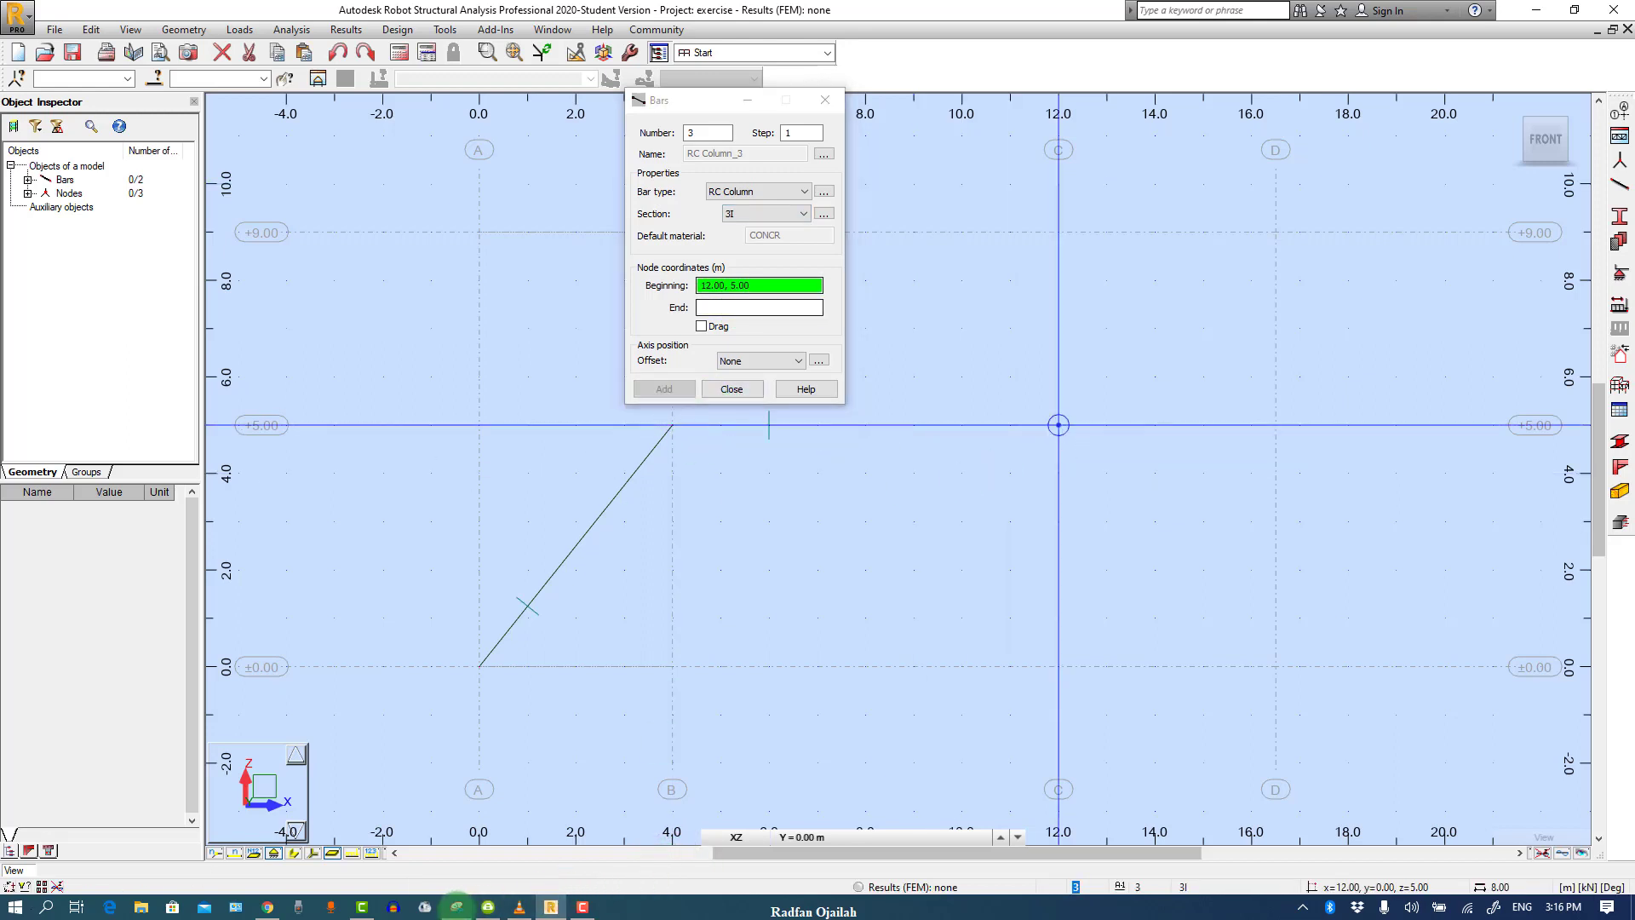
Draw an inclined I-section bar from (12,5) down to (16.5,0)
click(457, 907)
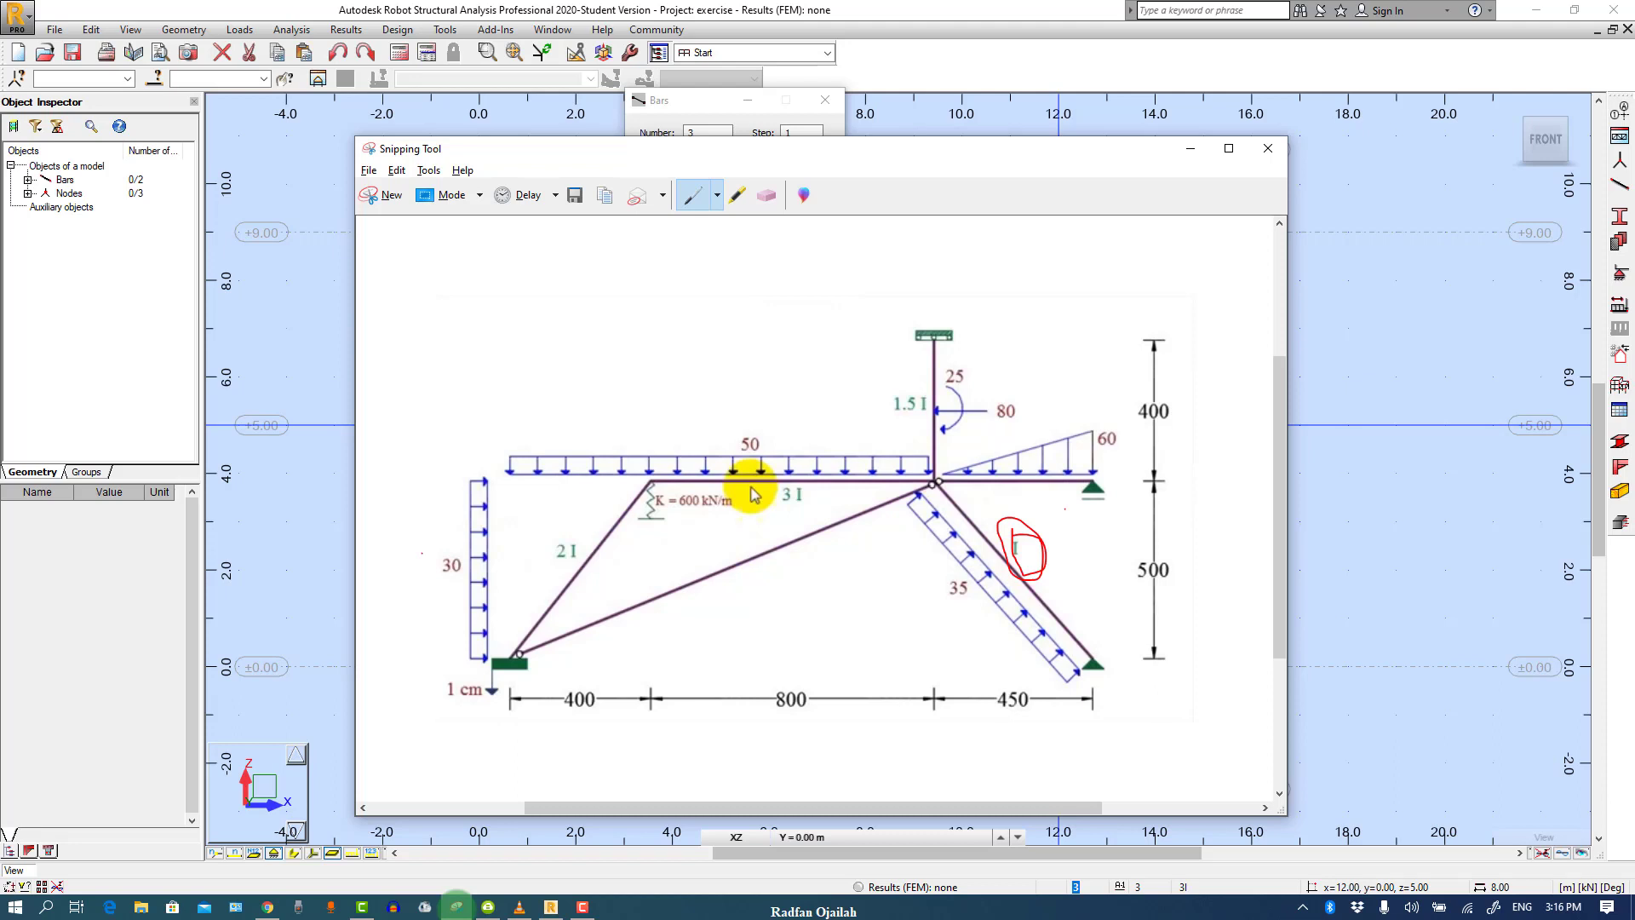
key(alt+Tab)
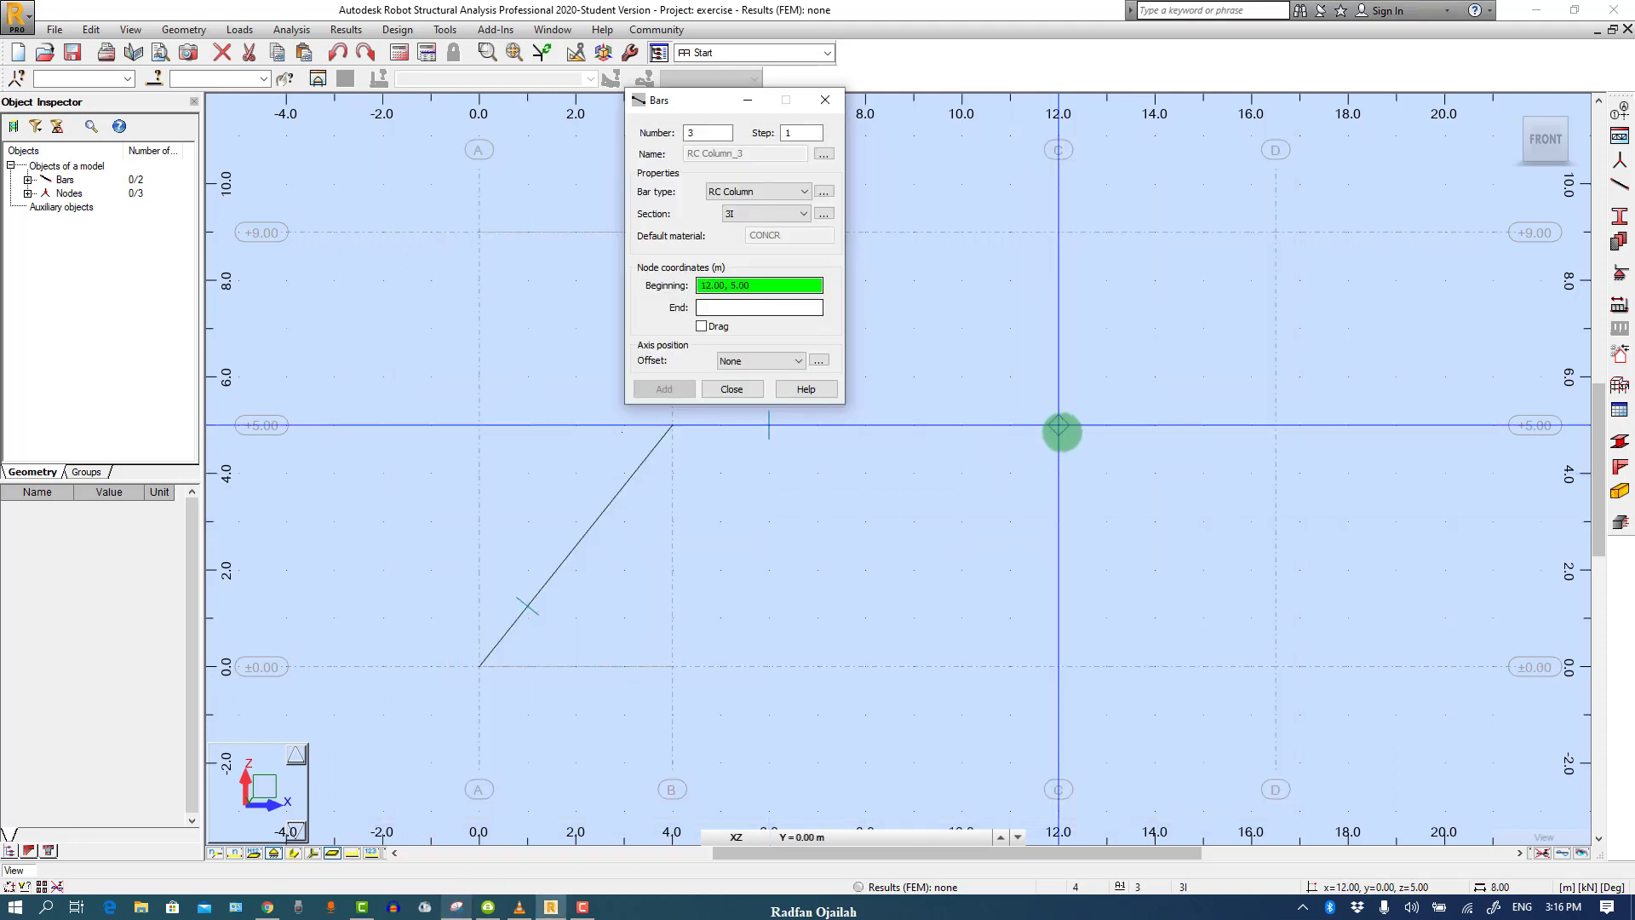
click(741, 214)
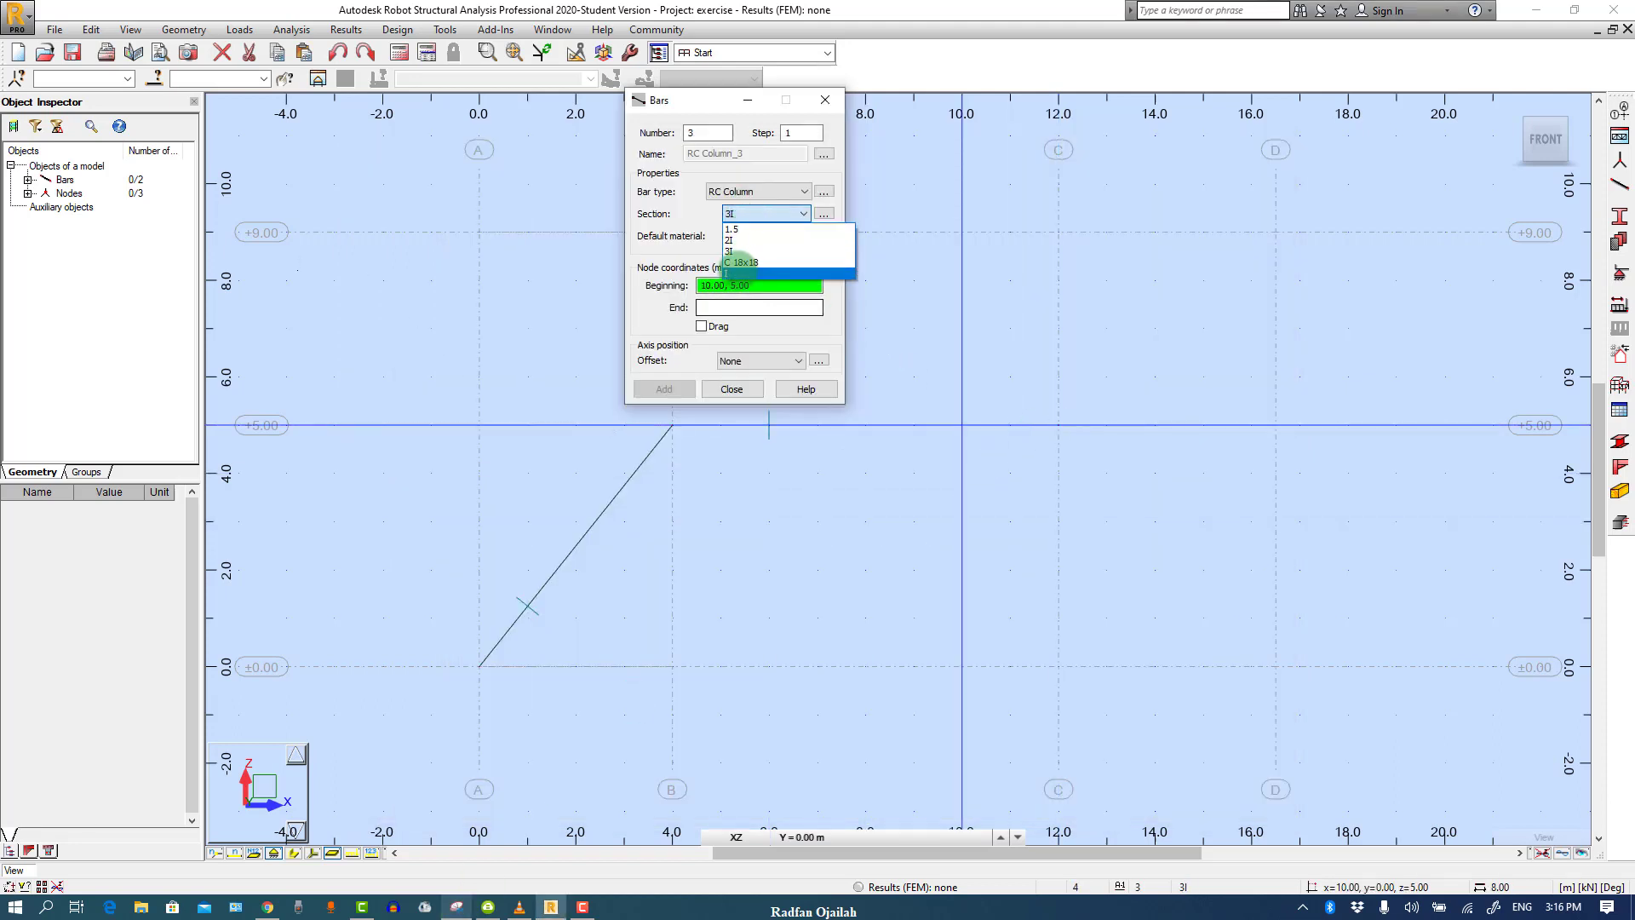
click(739, 272)
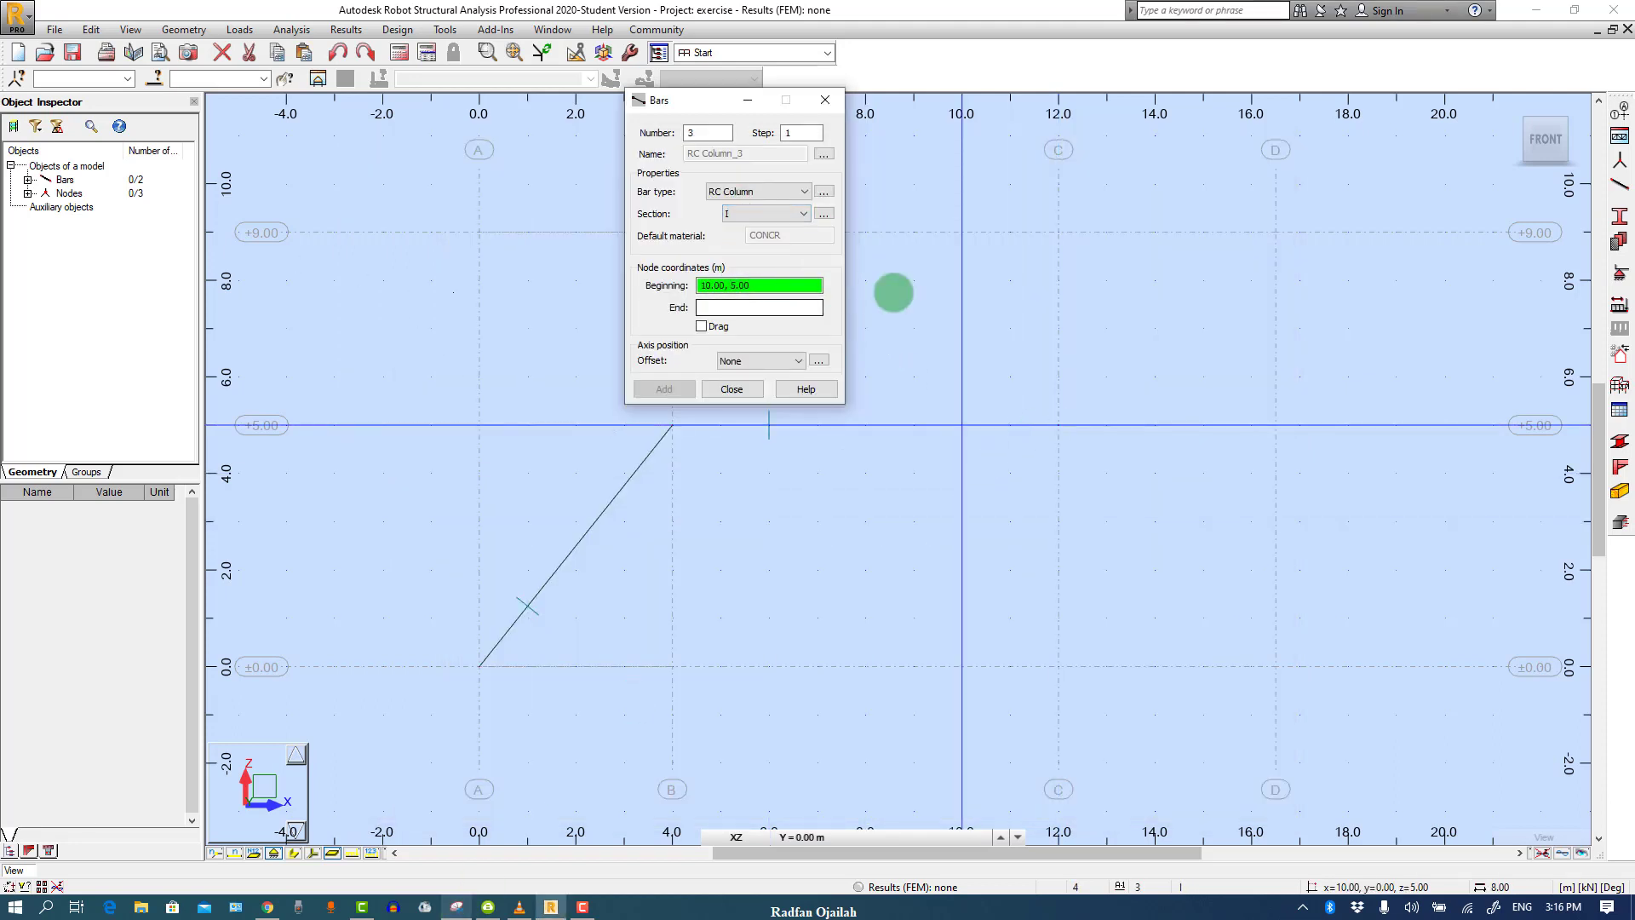
click(1059, 425)
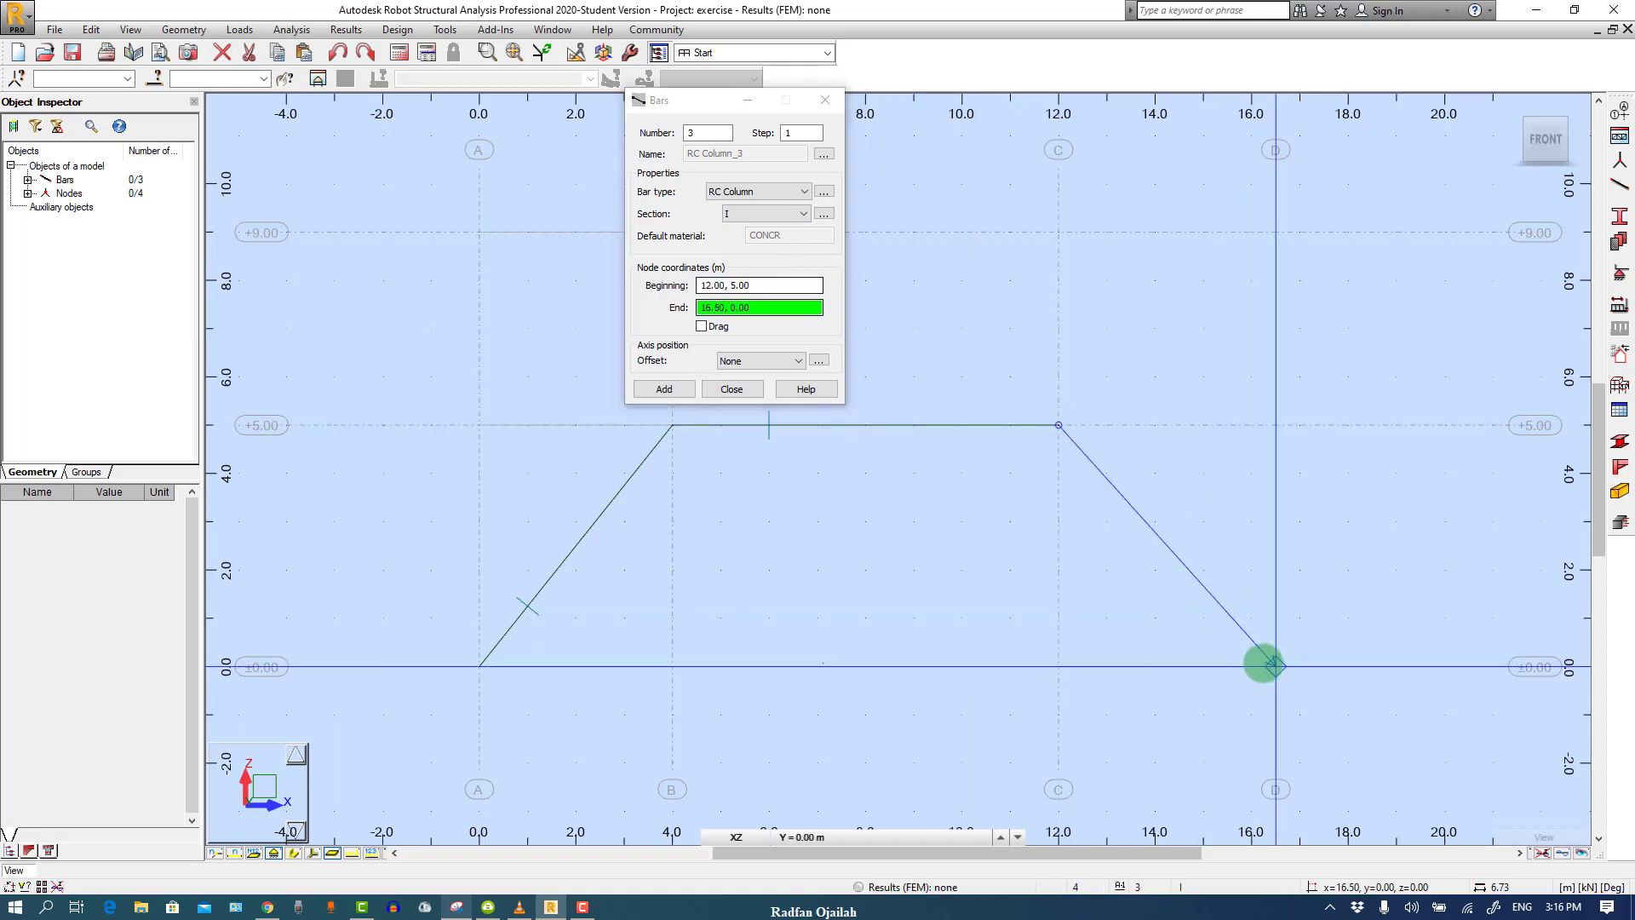
click(1274, 665)
Choose section 1.5 and start a new bar at node (12,5)
key(alt+Tab)
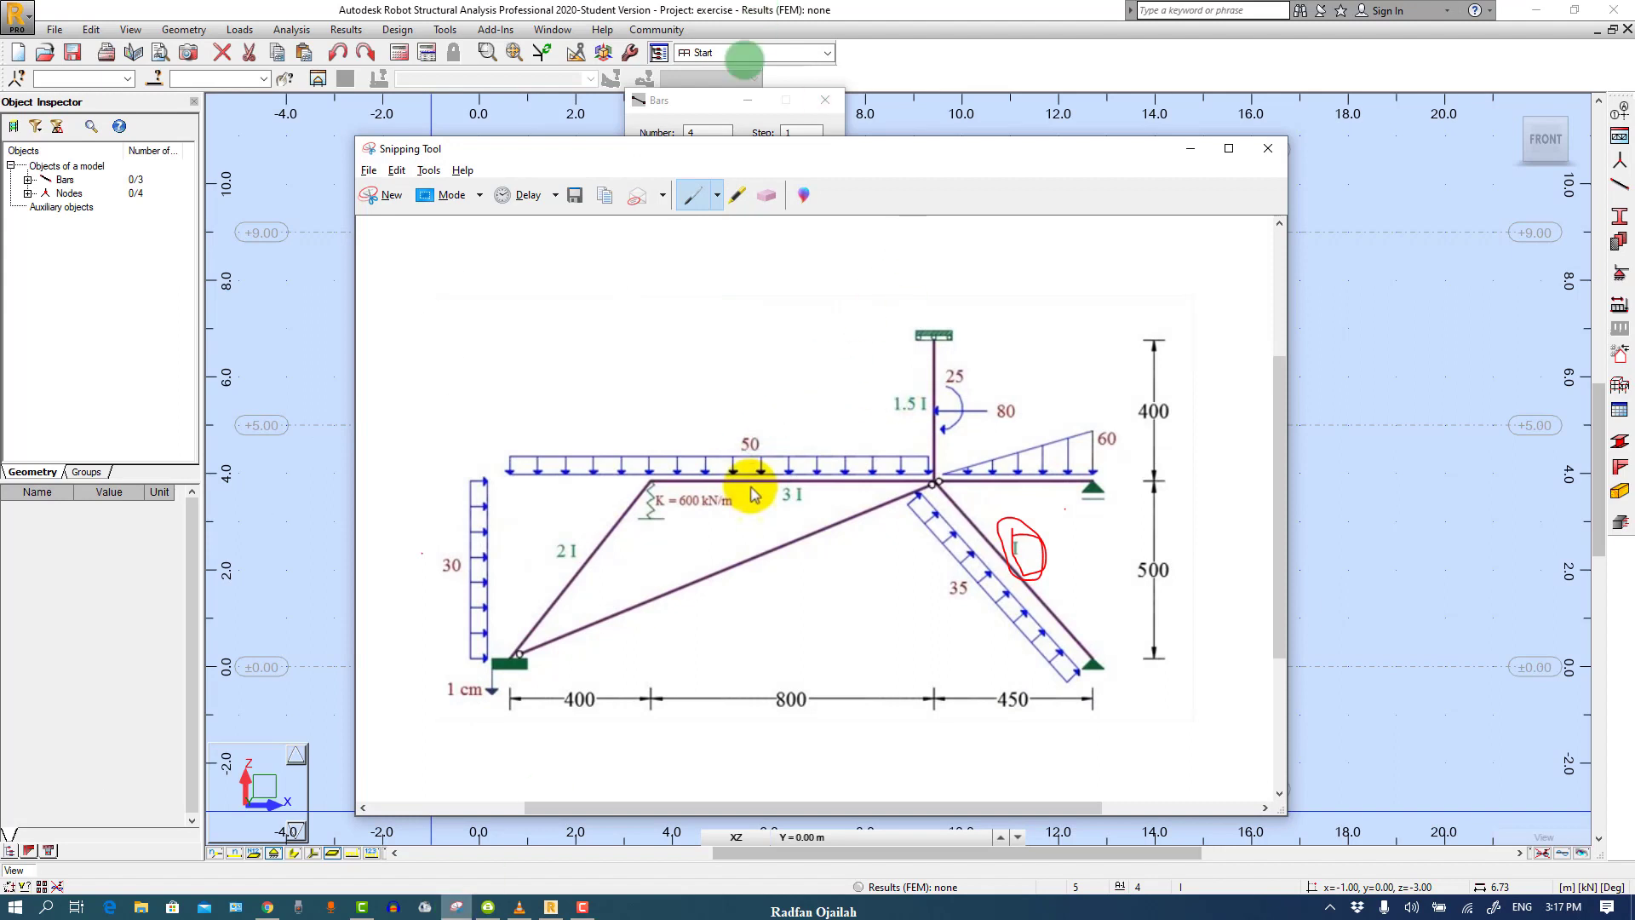
click(718, 96)
click(764, 214)
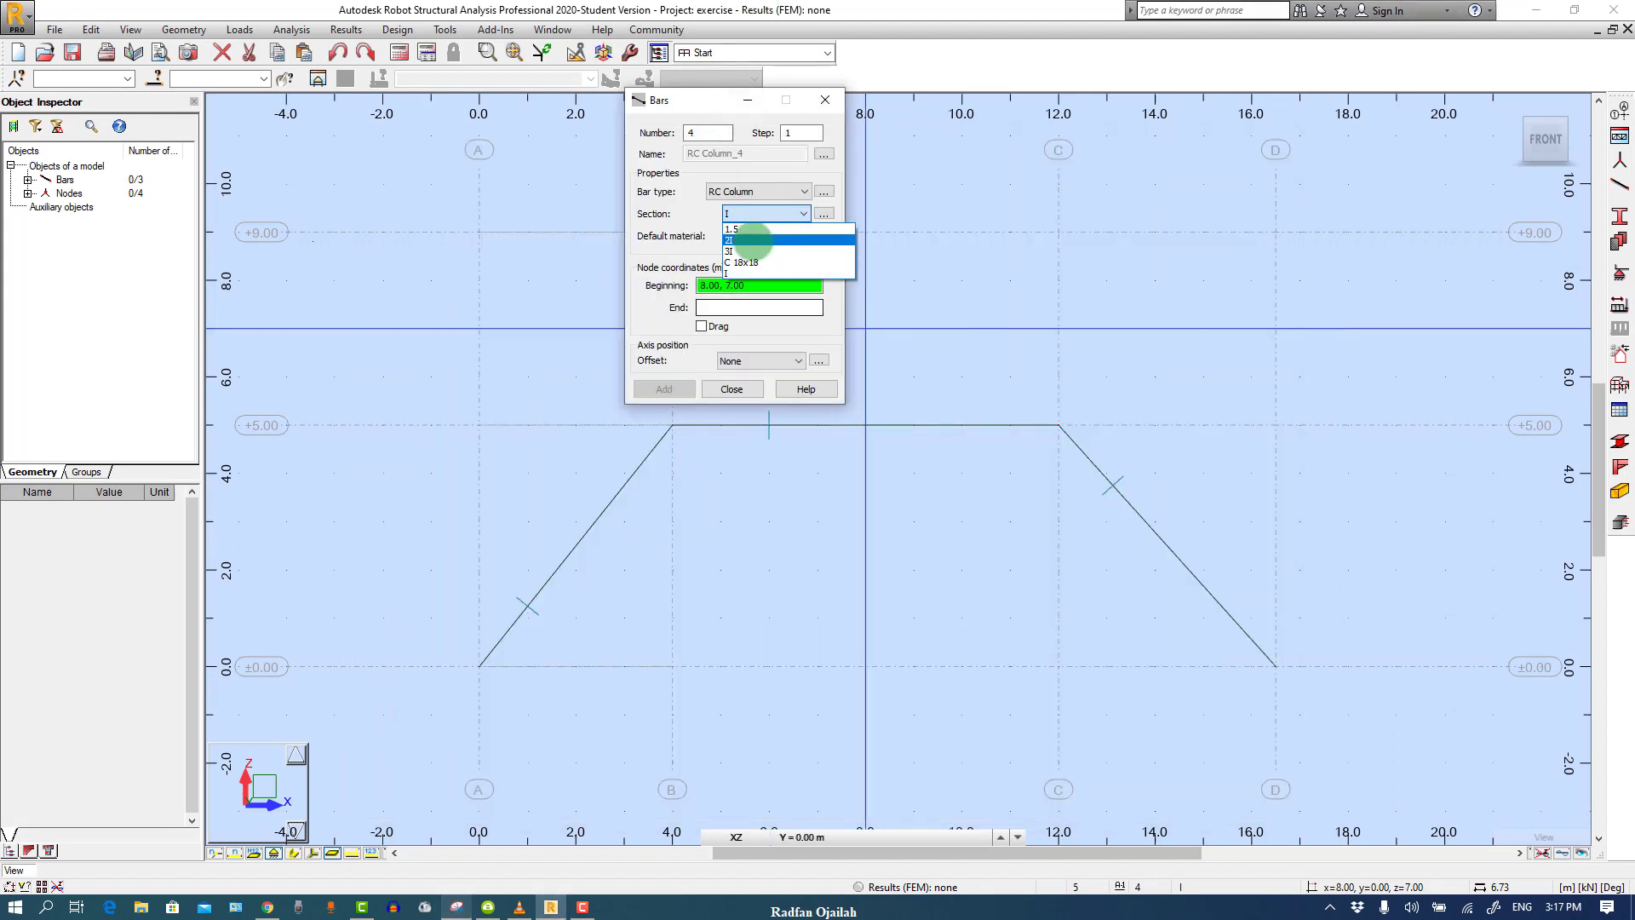
click(753, 229)
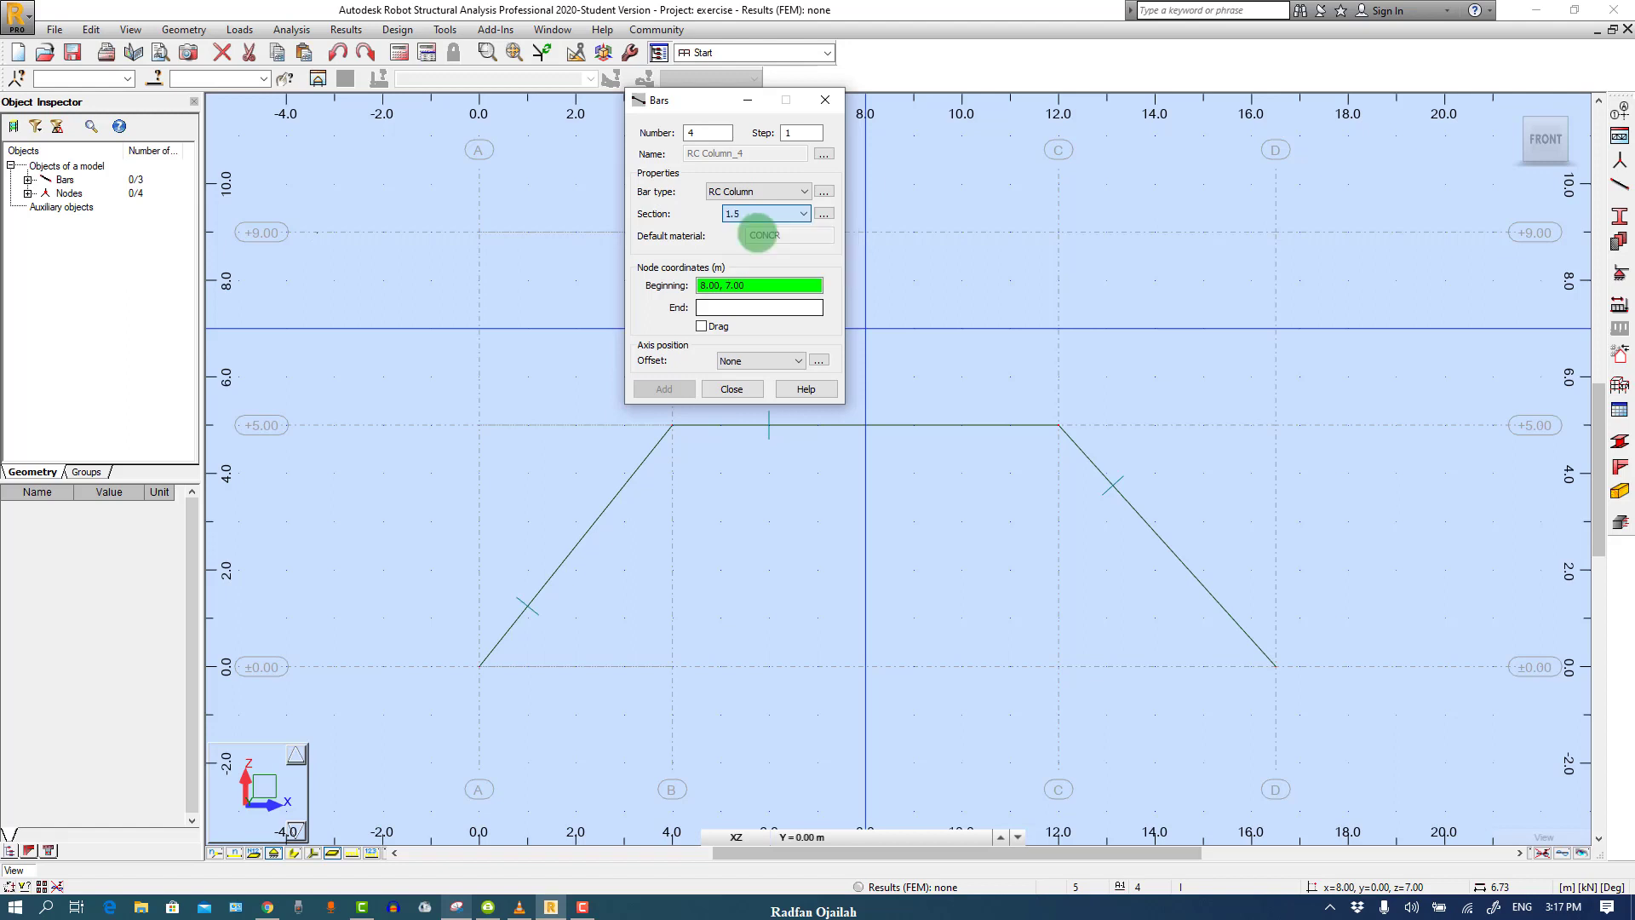
click(1058, 426)
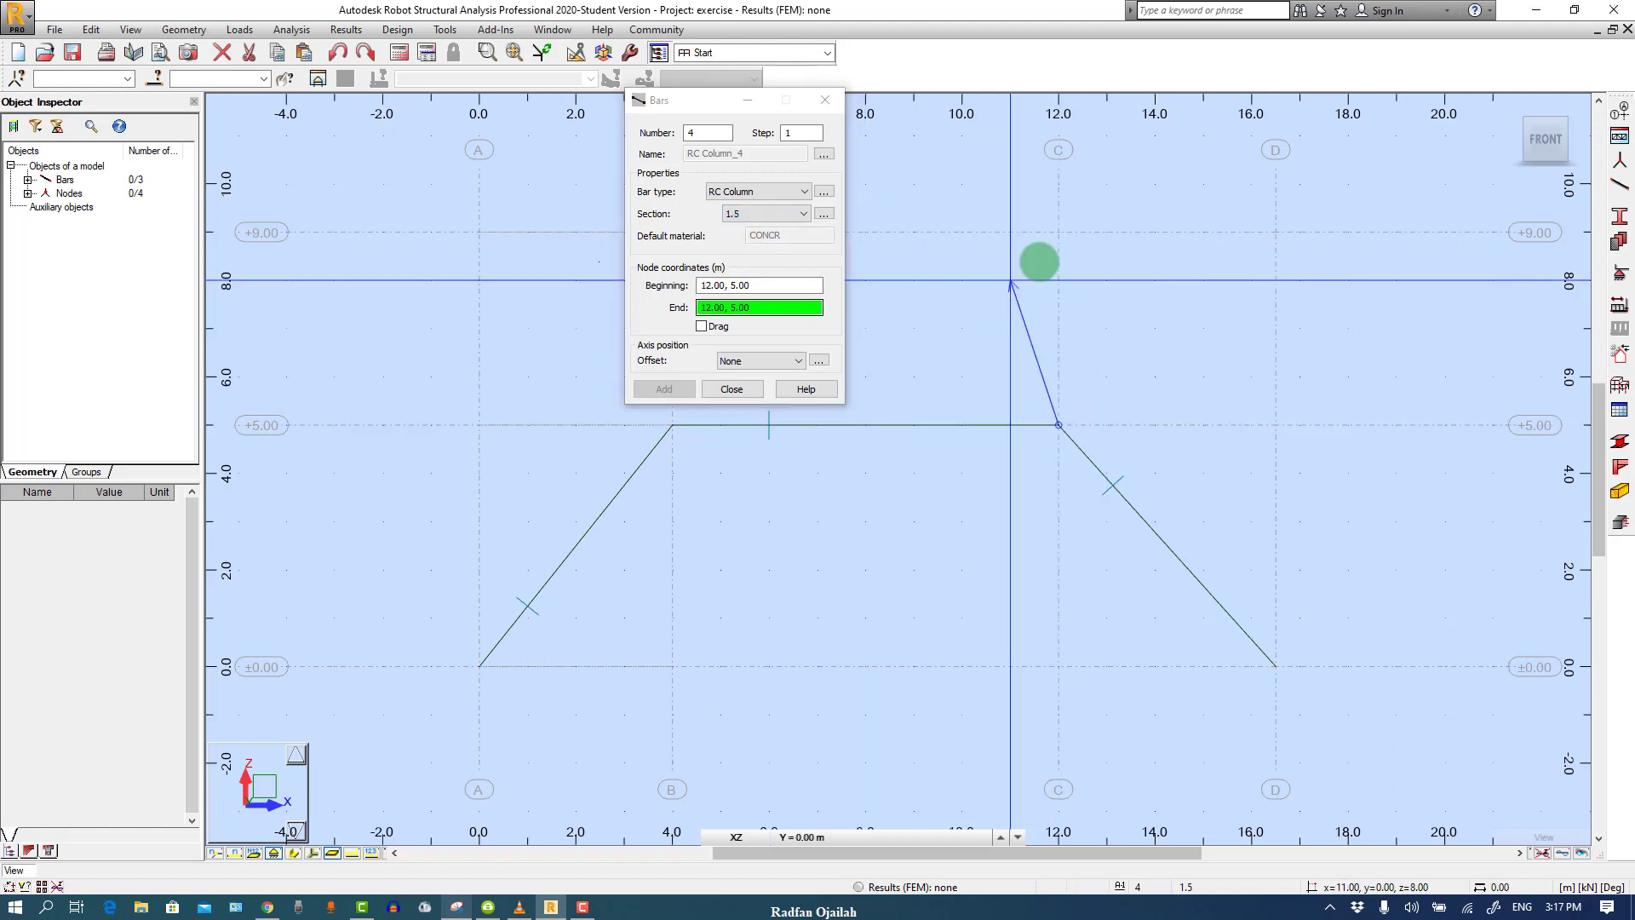
Finish the 1.5 column at (12,9) and draw an I-section diagonal from (12,5) to (0,0)
click(1058, 232)
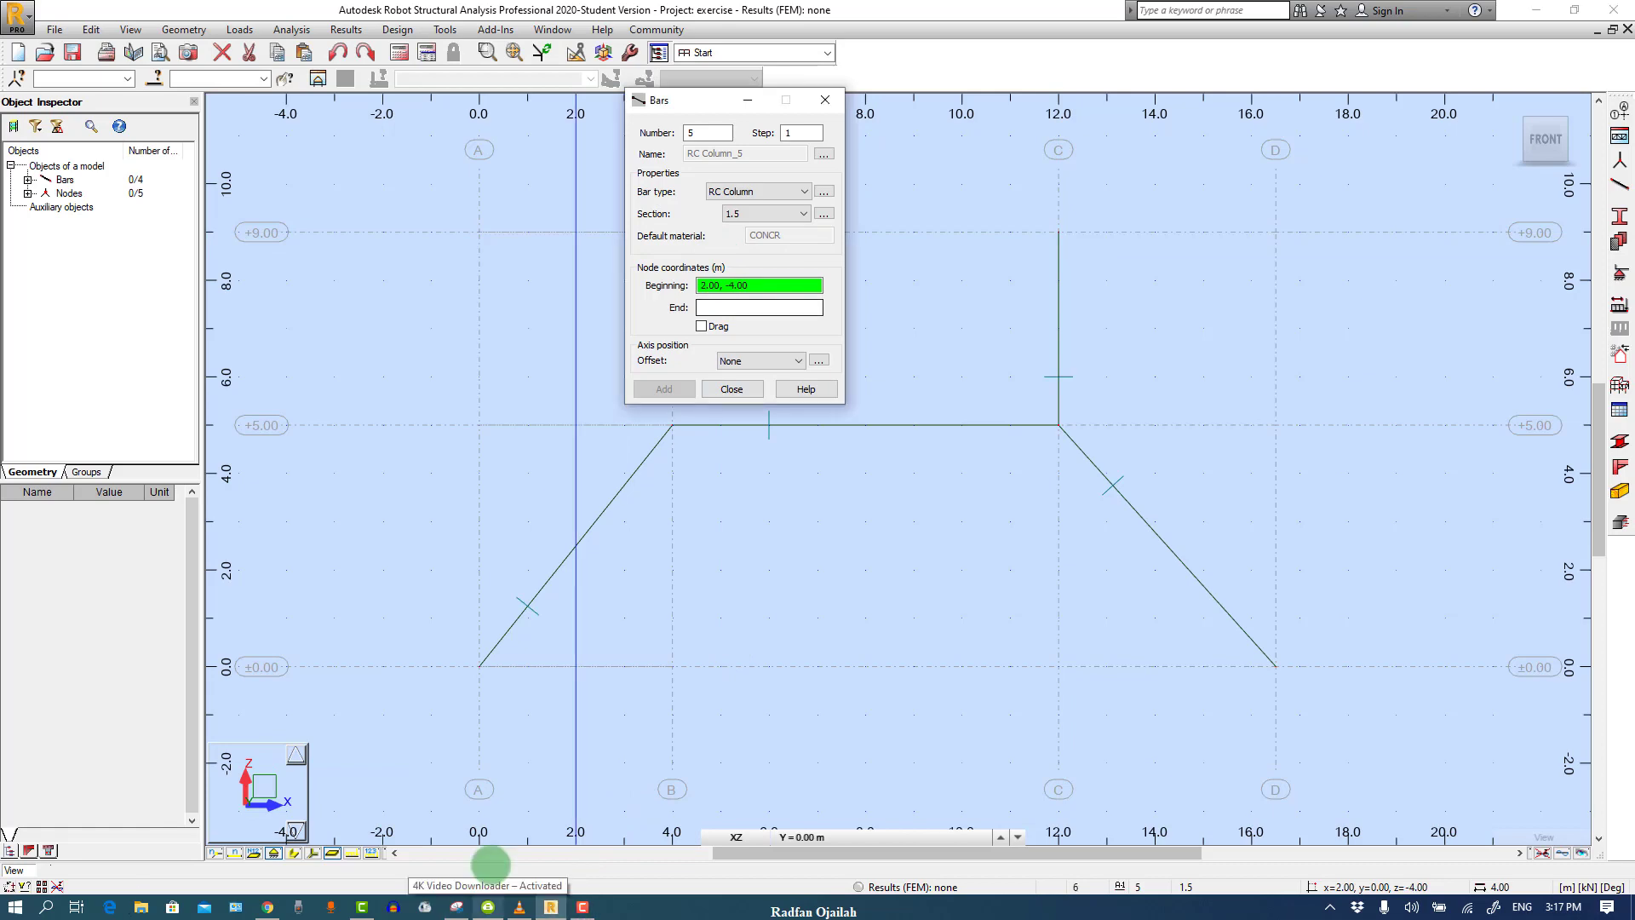
click(457, 906)
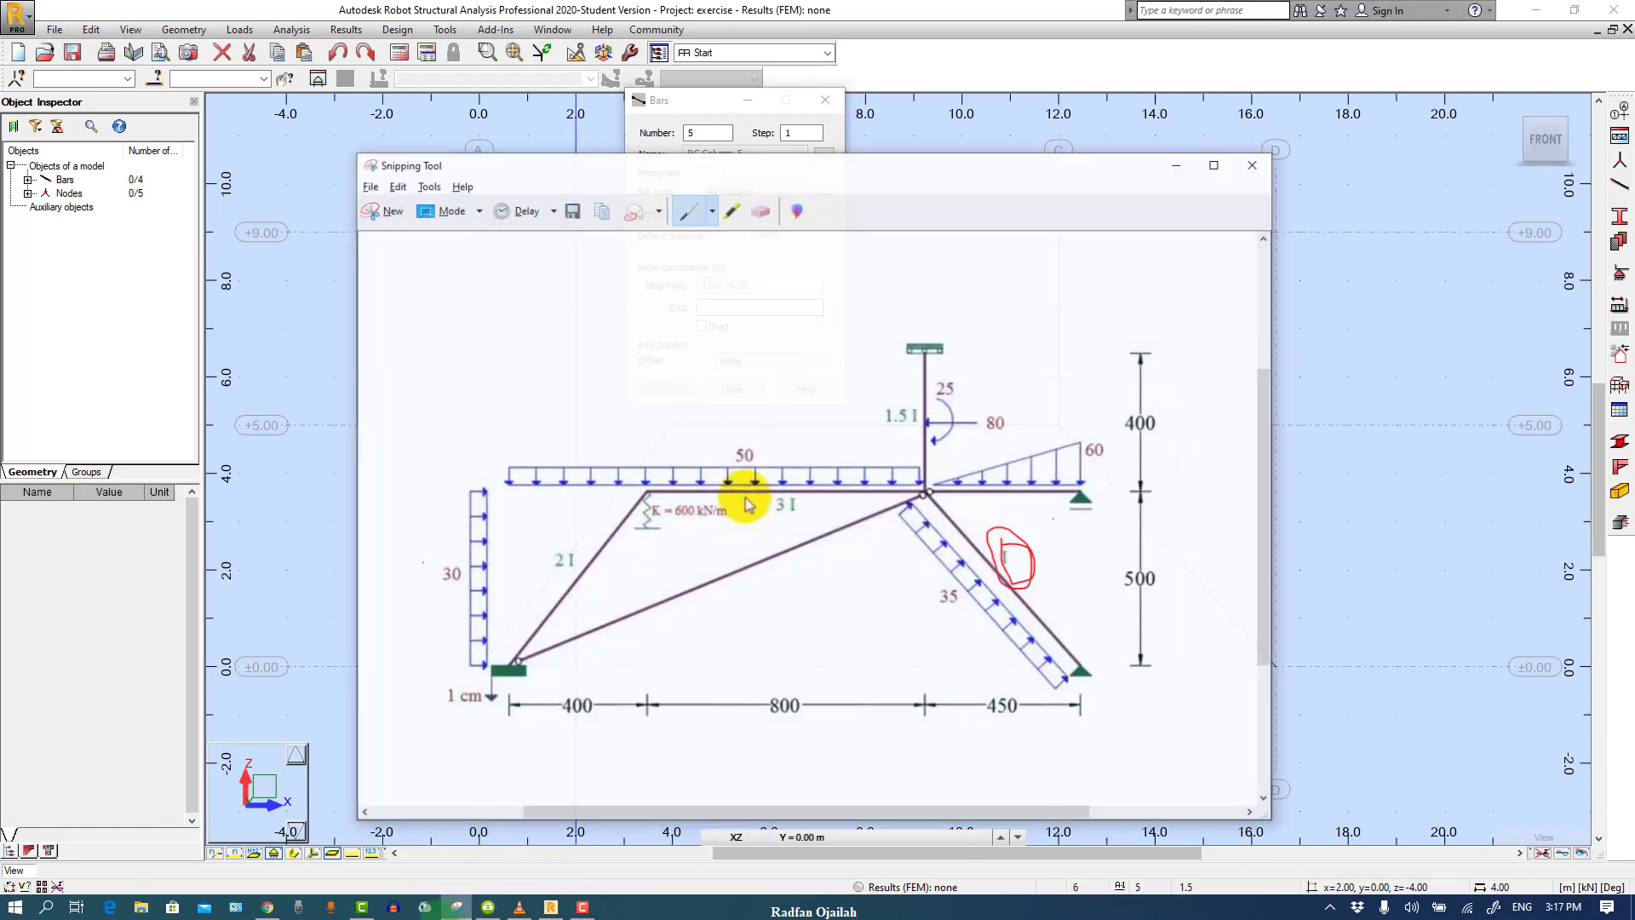
click(620, 613)
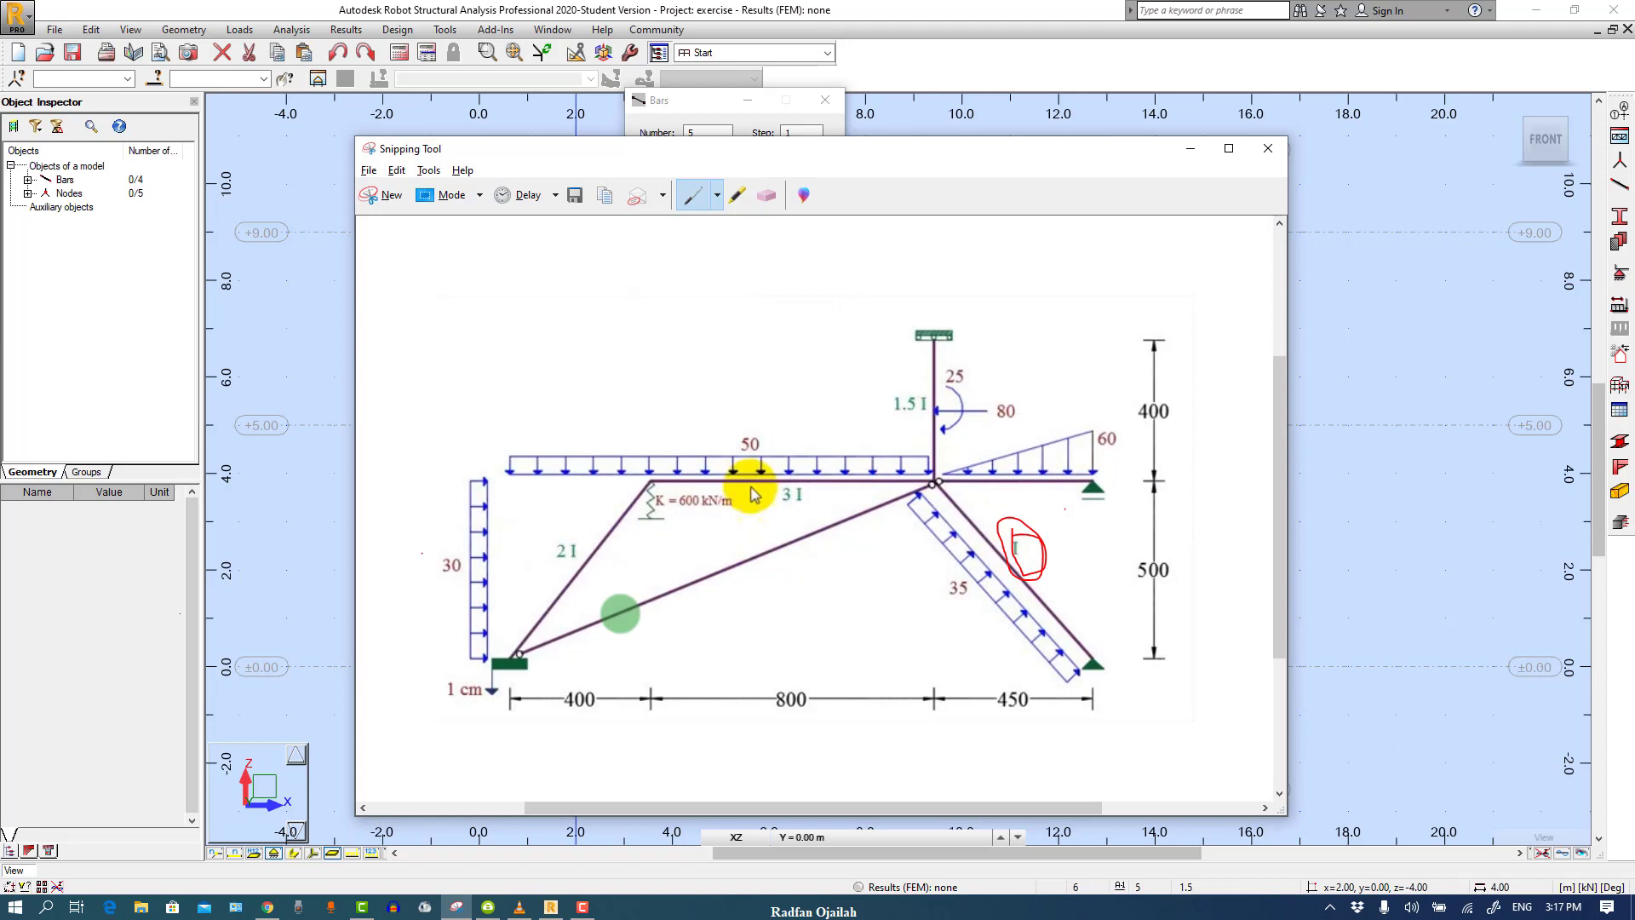
click(457, 906)
click(741, 213)
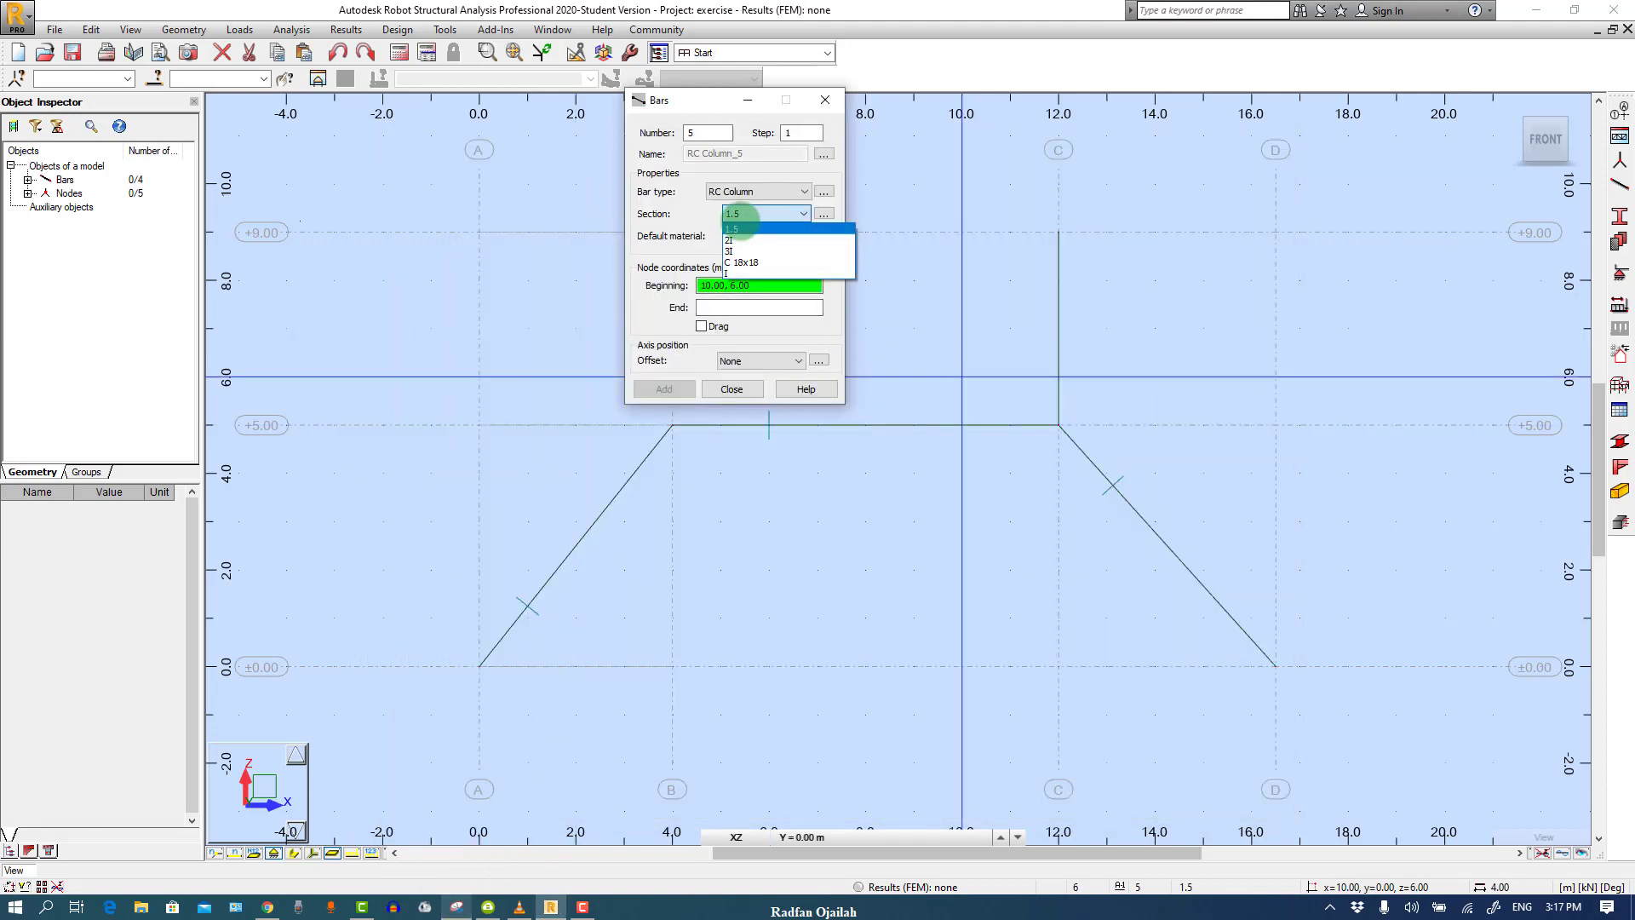
click(729, 273)
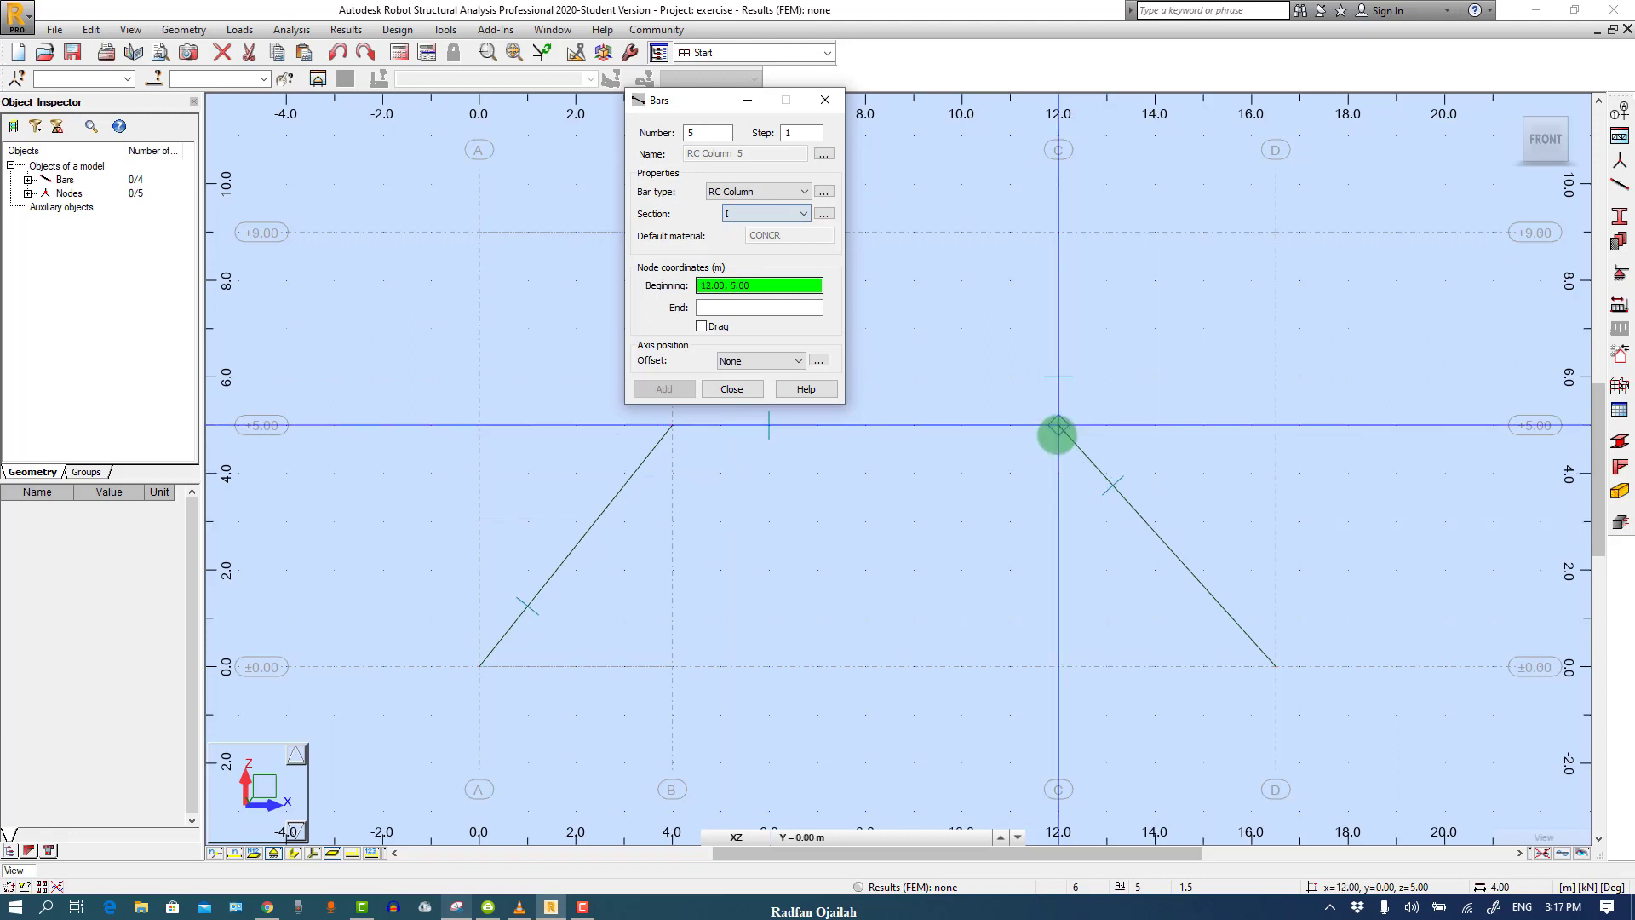
click(479, 666)
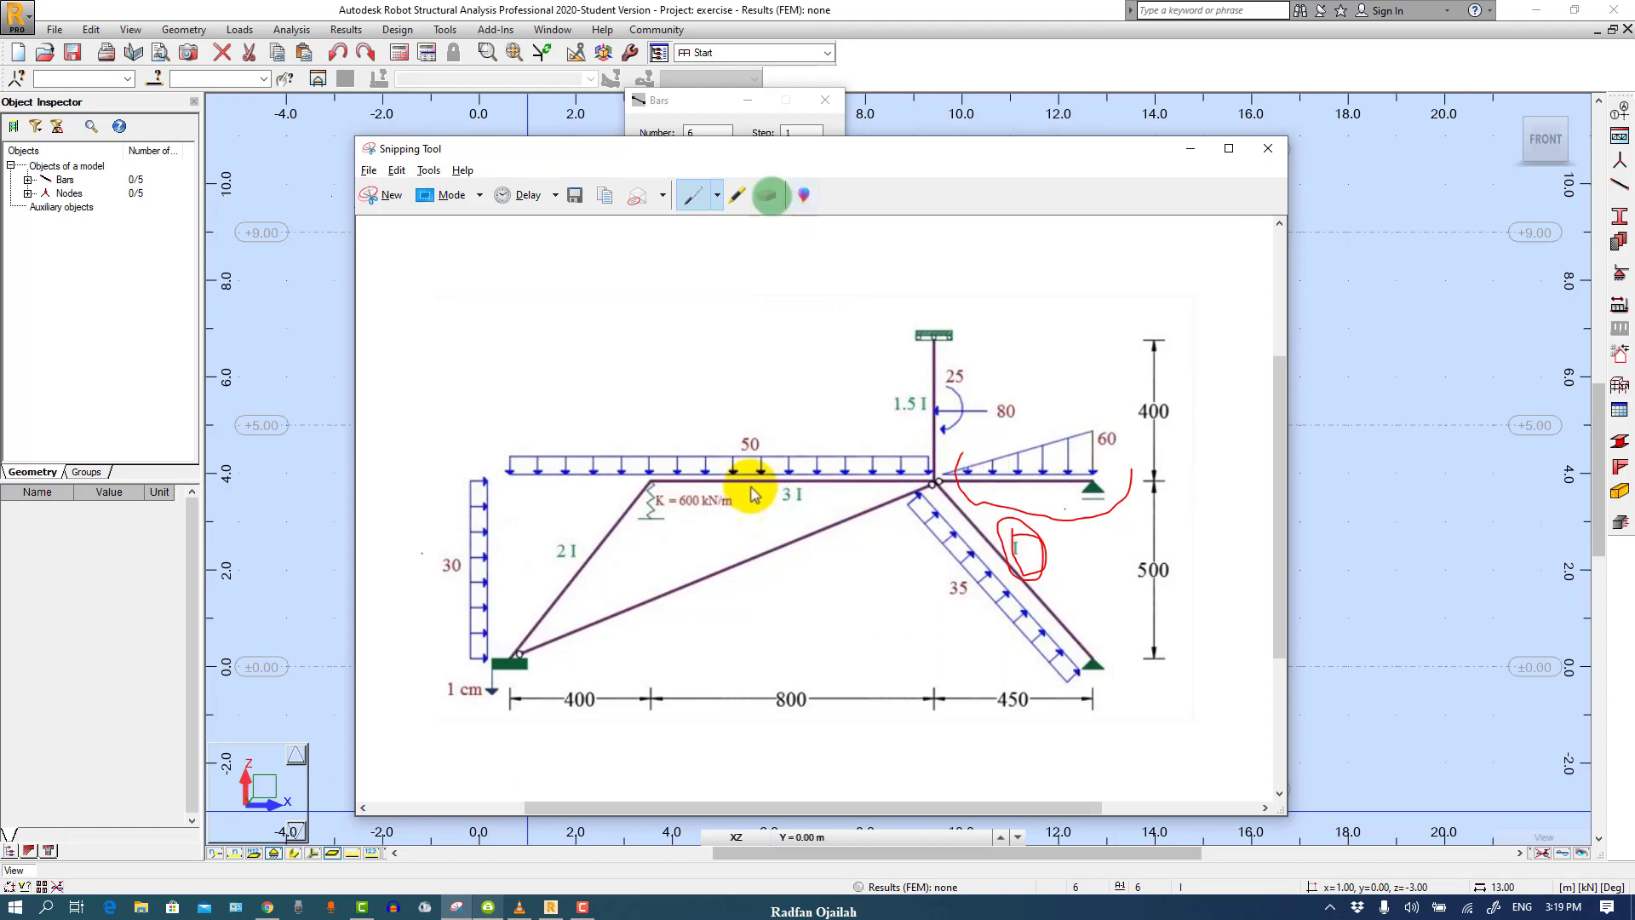
Draw a 2I-section bar from (12,5) to (16.5,5) and close the Bars dialog
click(689, 113)
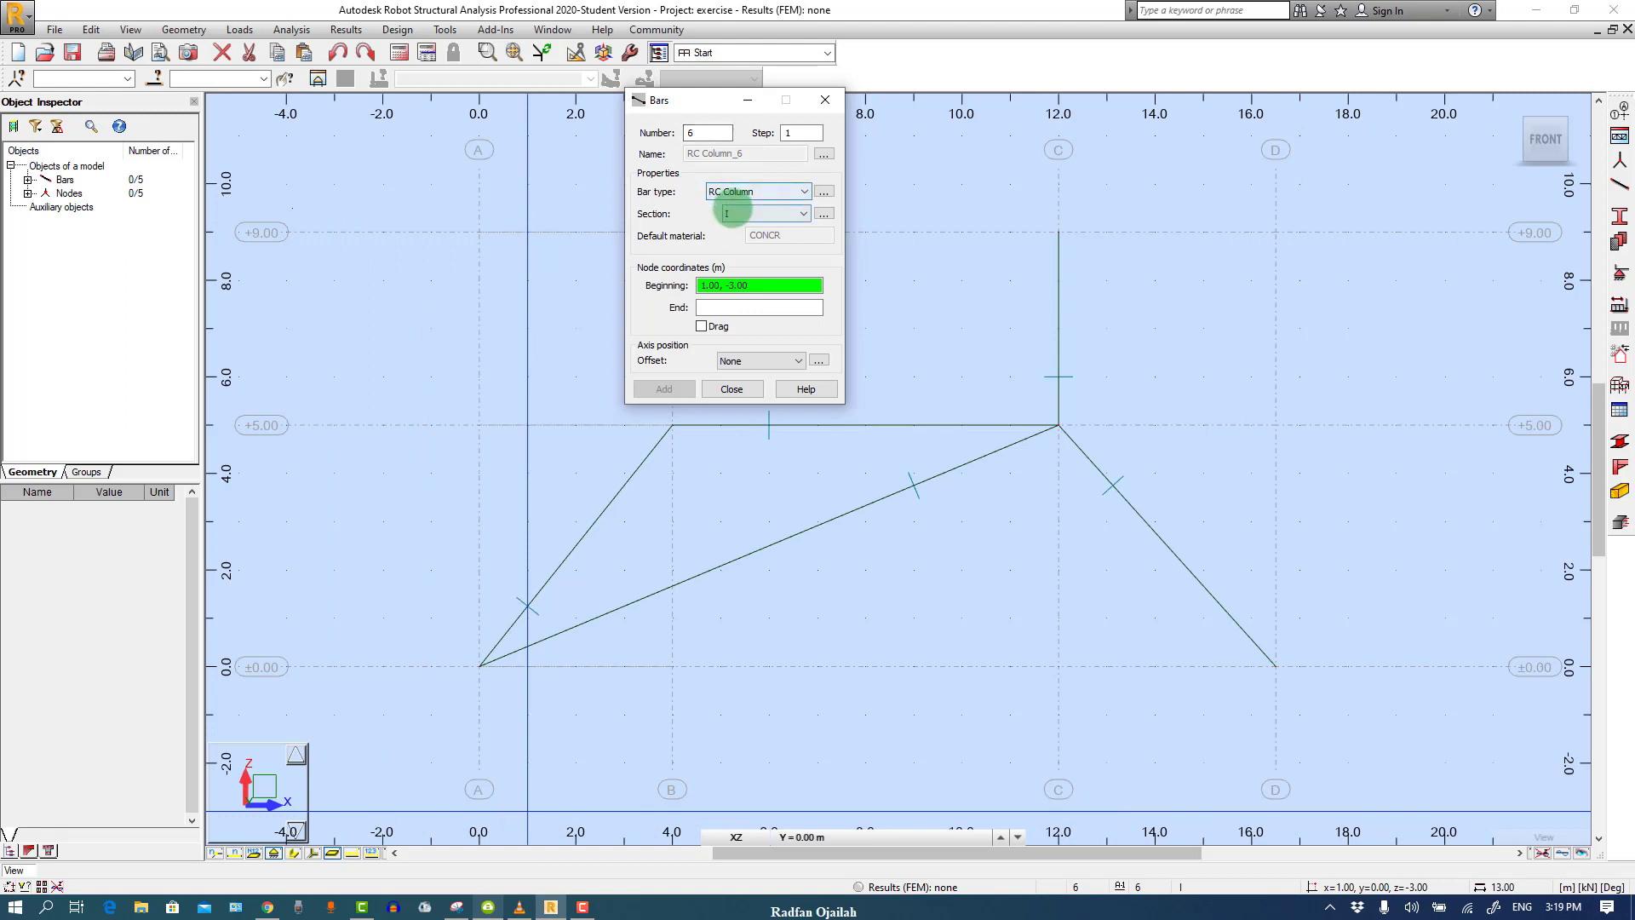
click(766, 214)
click(749, 247)
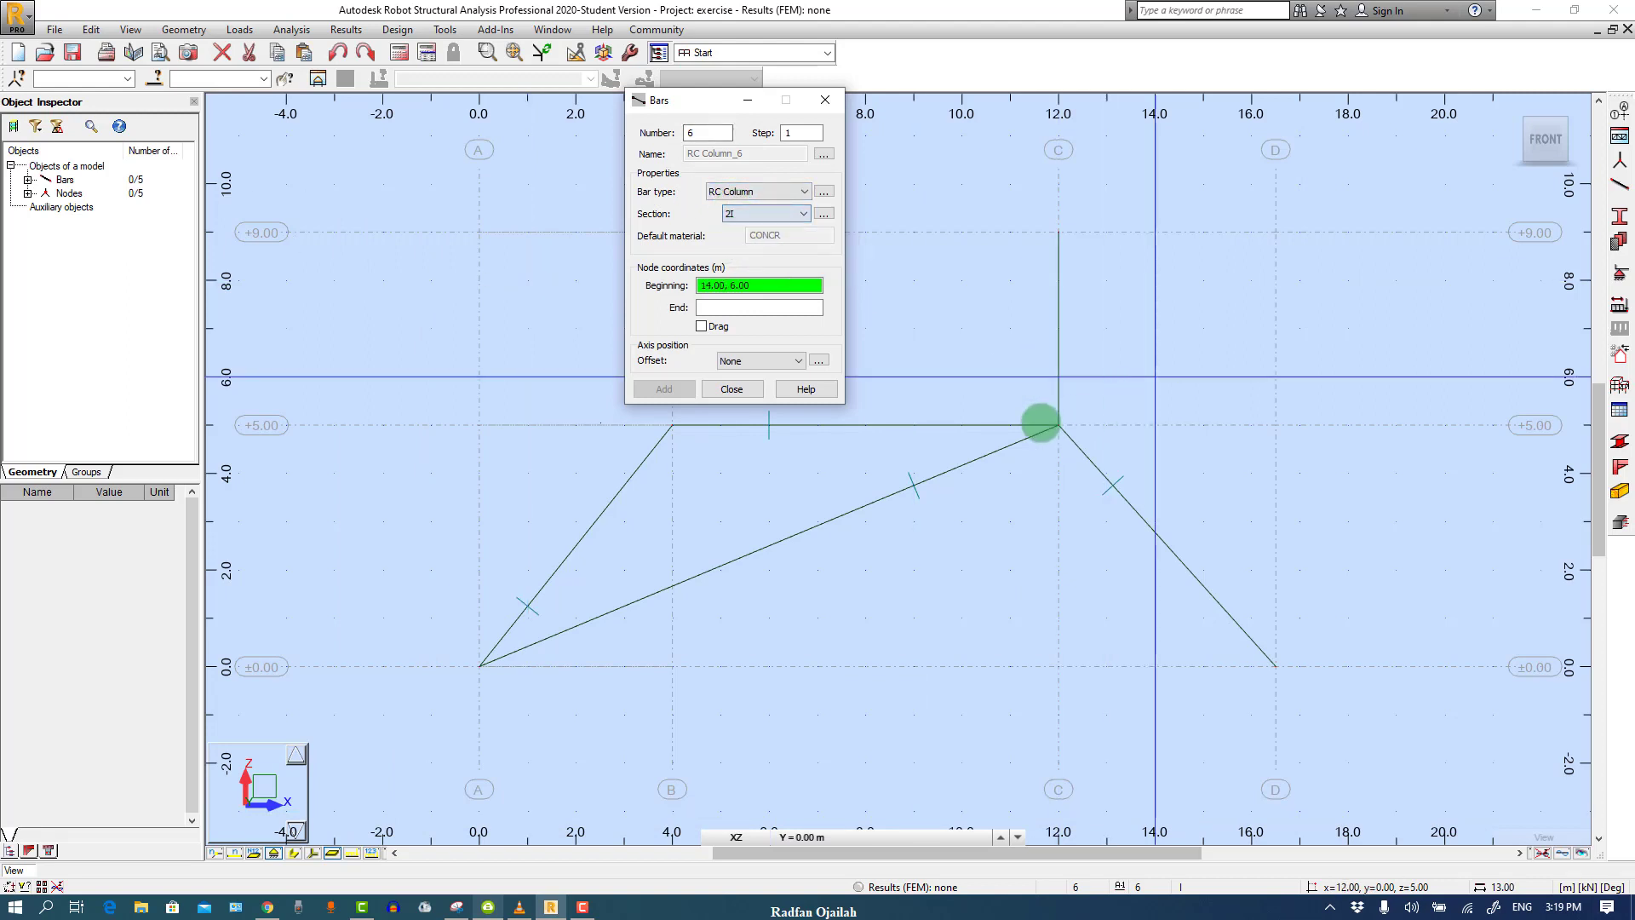
click(1059, 425)
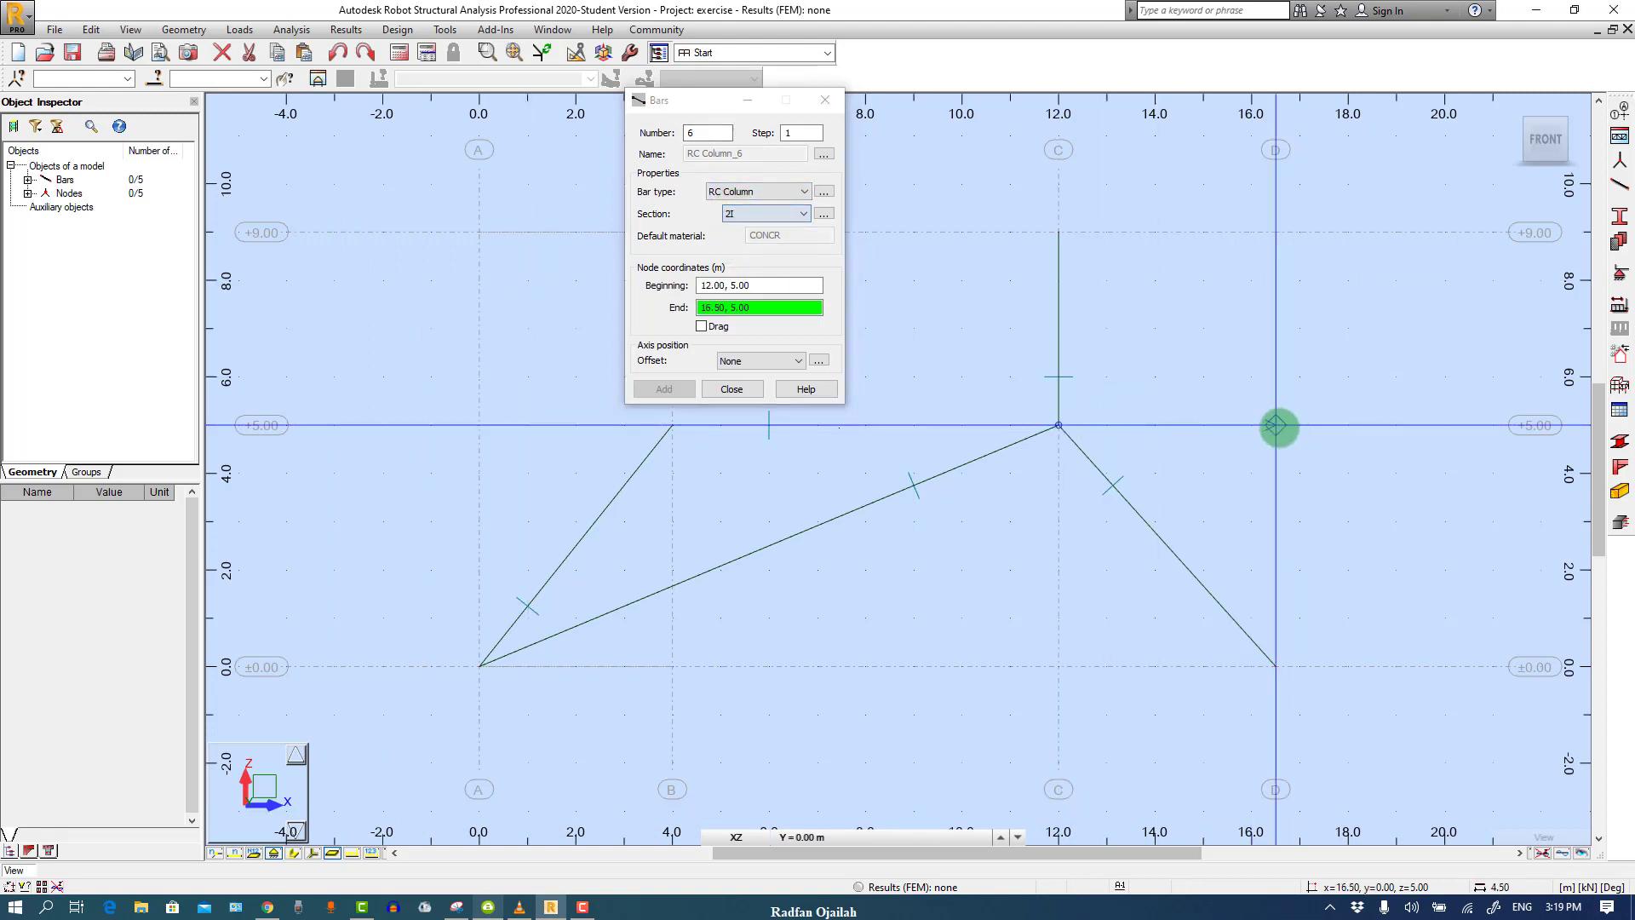
click(1287, 424)
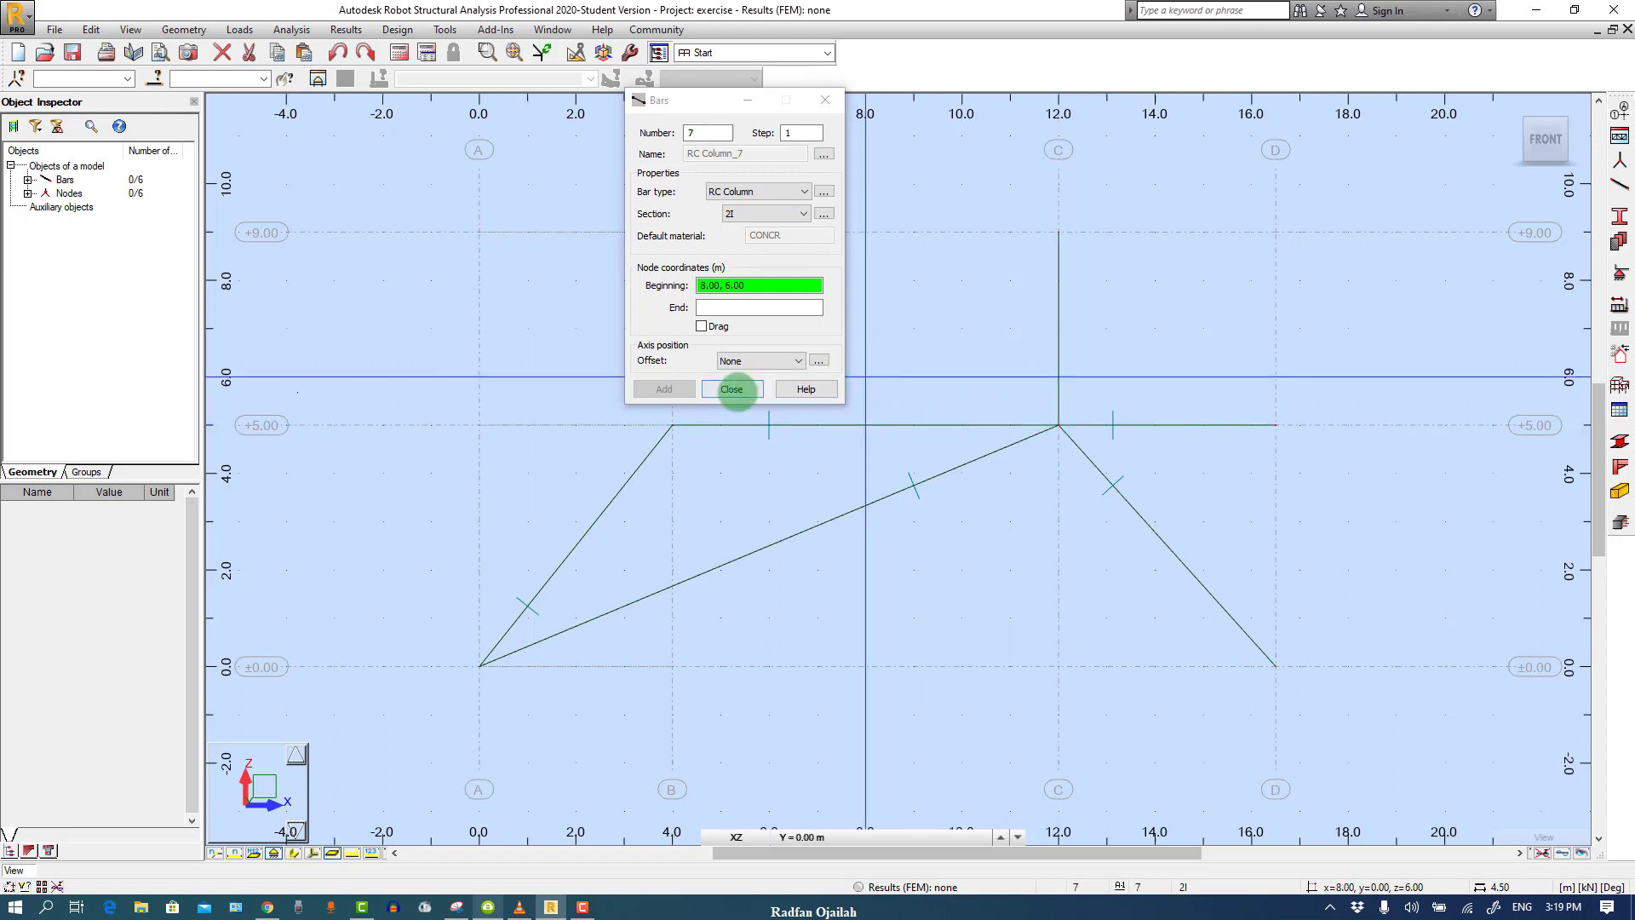
click(732, 390)
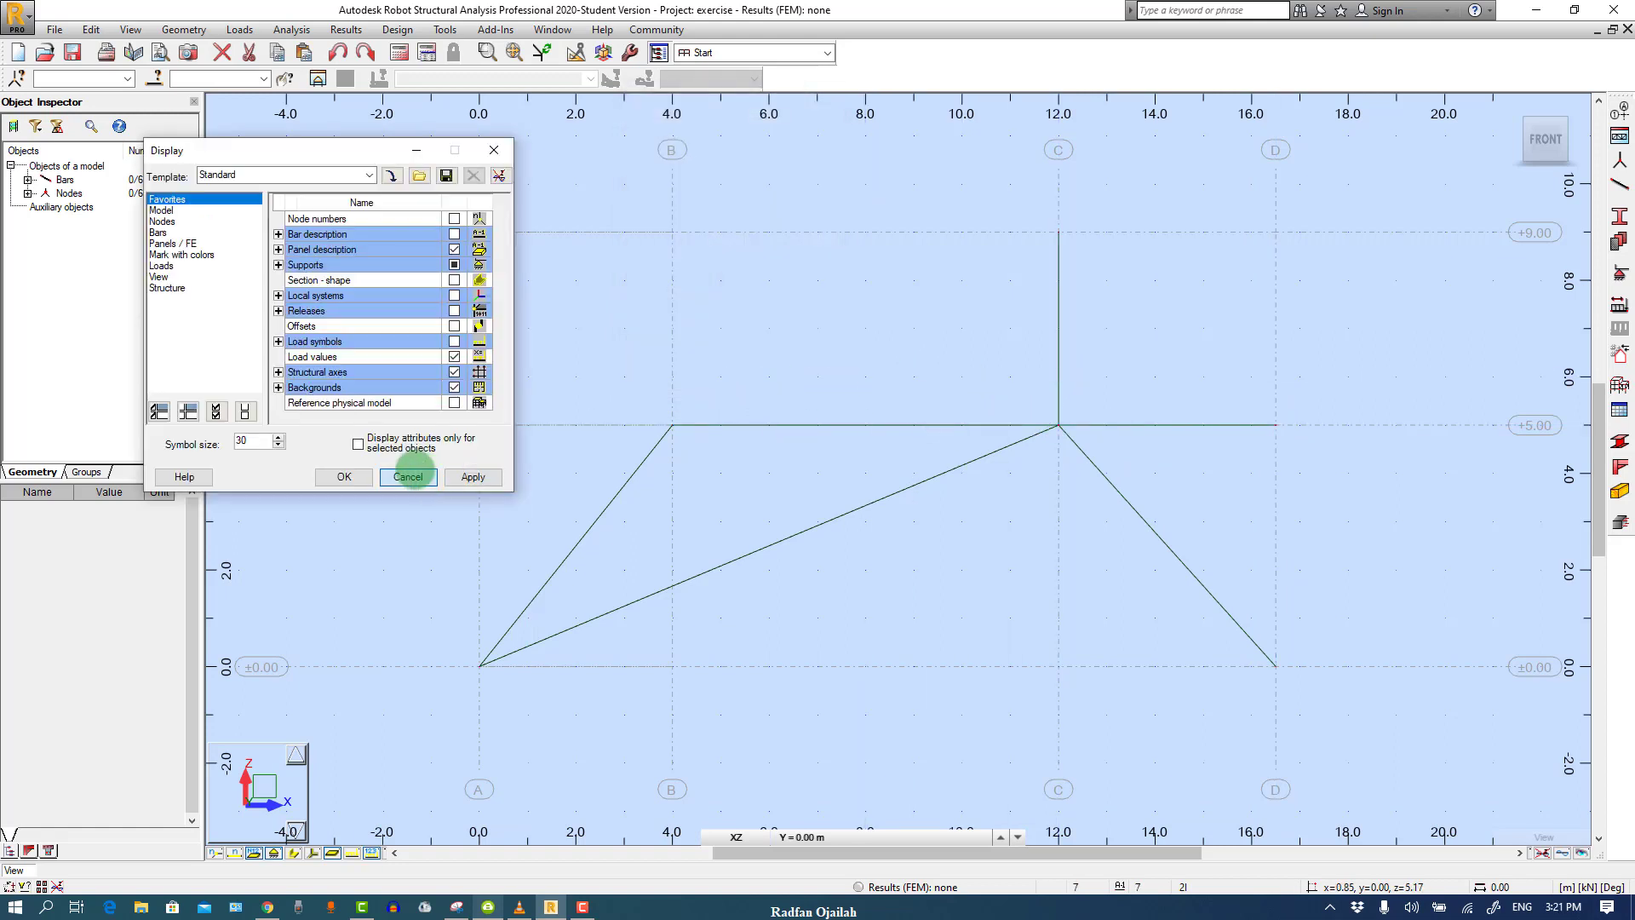
click(408, 476)
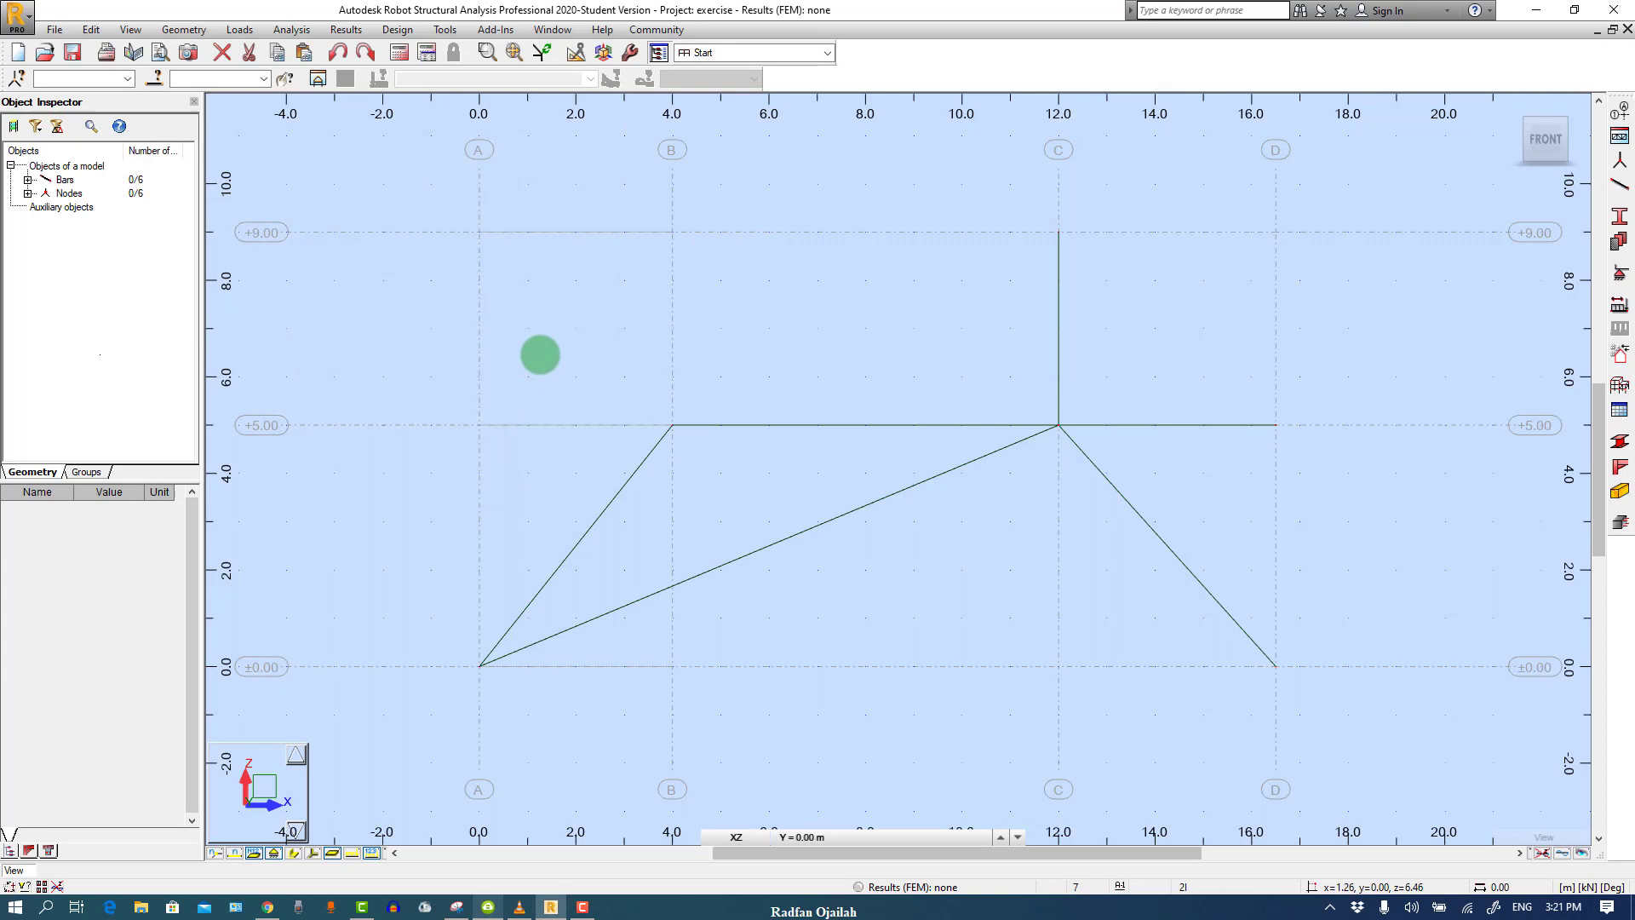
Enable Section - names under Bar description in the Display settings and apply
right_click(540, 354)
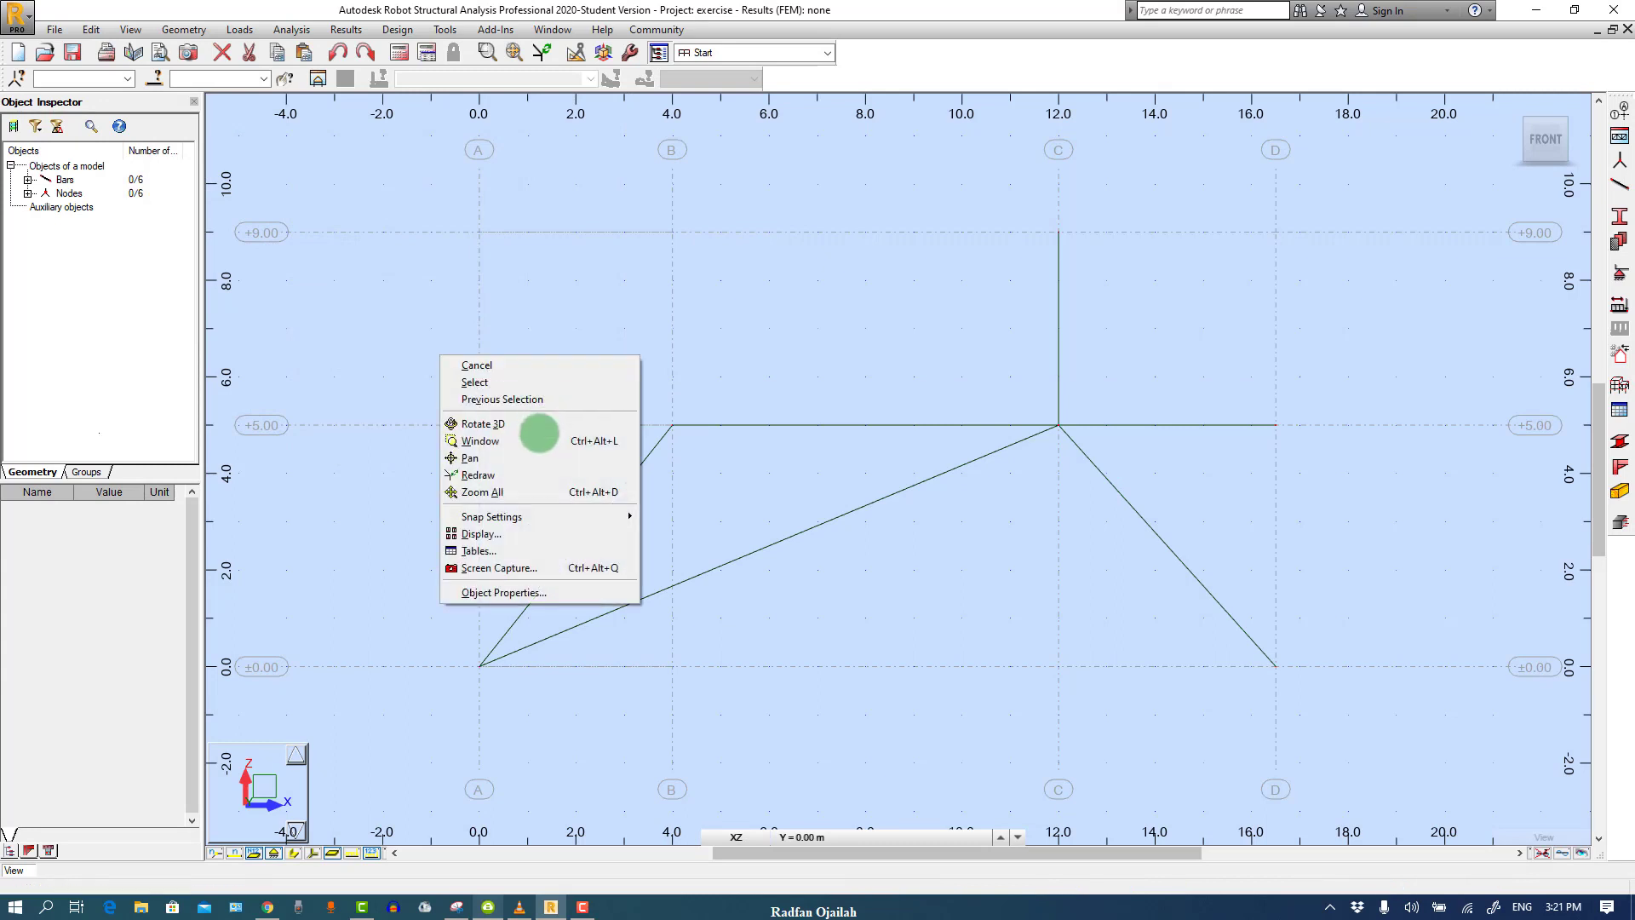
click(504, 526)
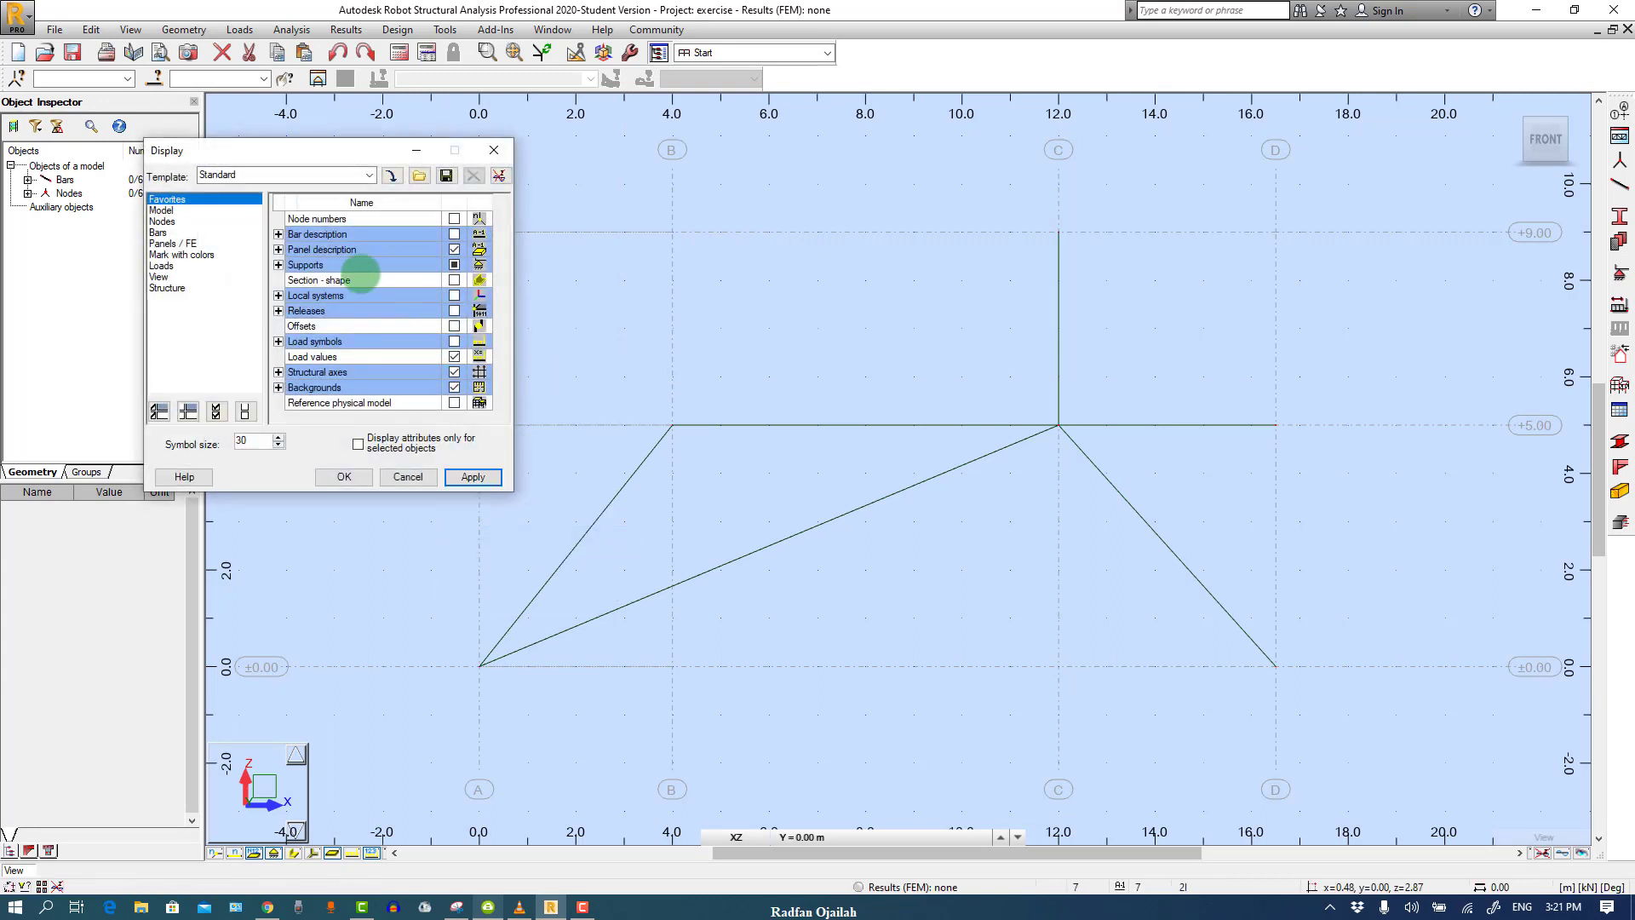
click(278, 234)
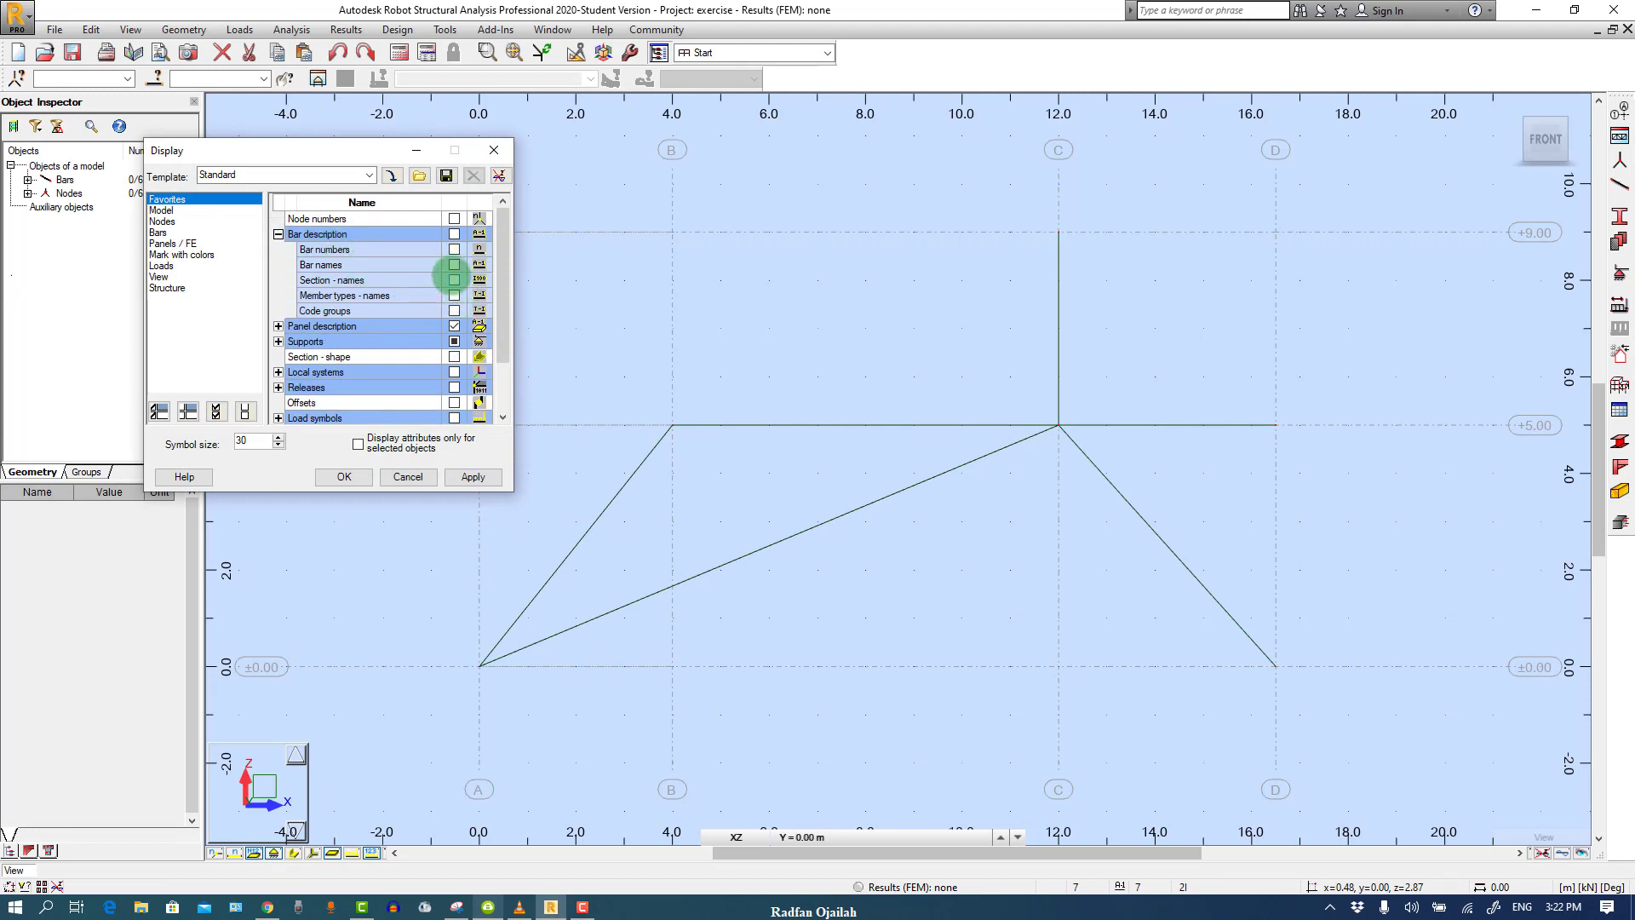
click(454, 279)
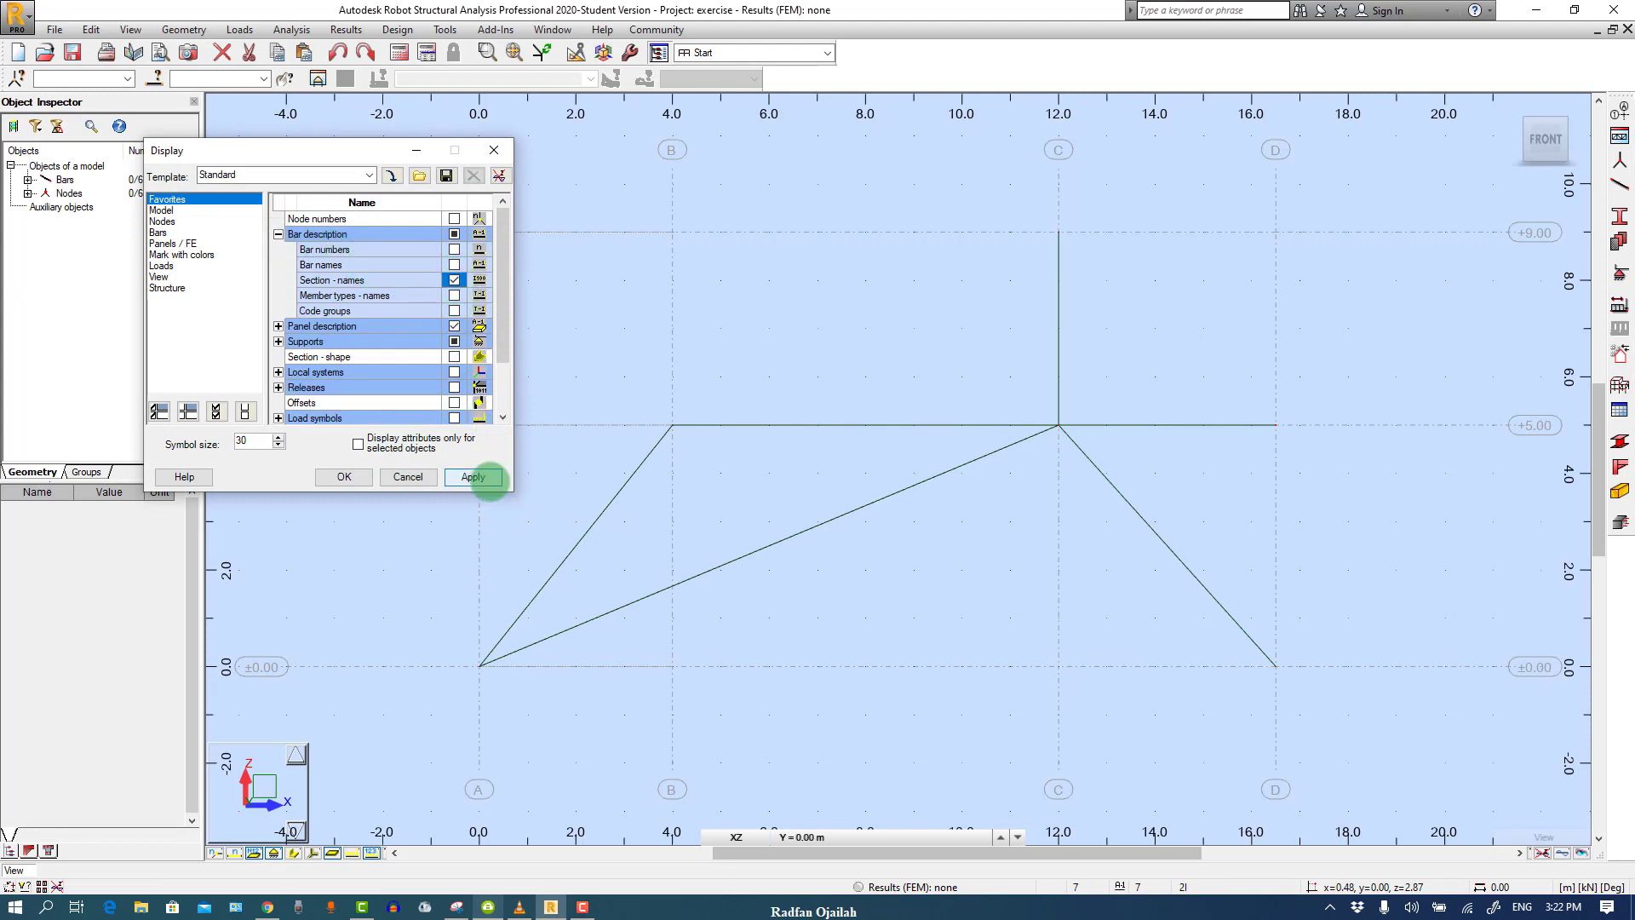
click(344, 477)
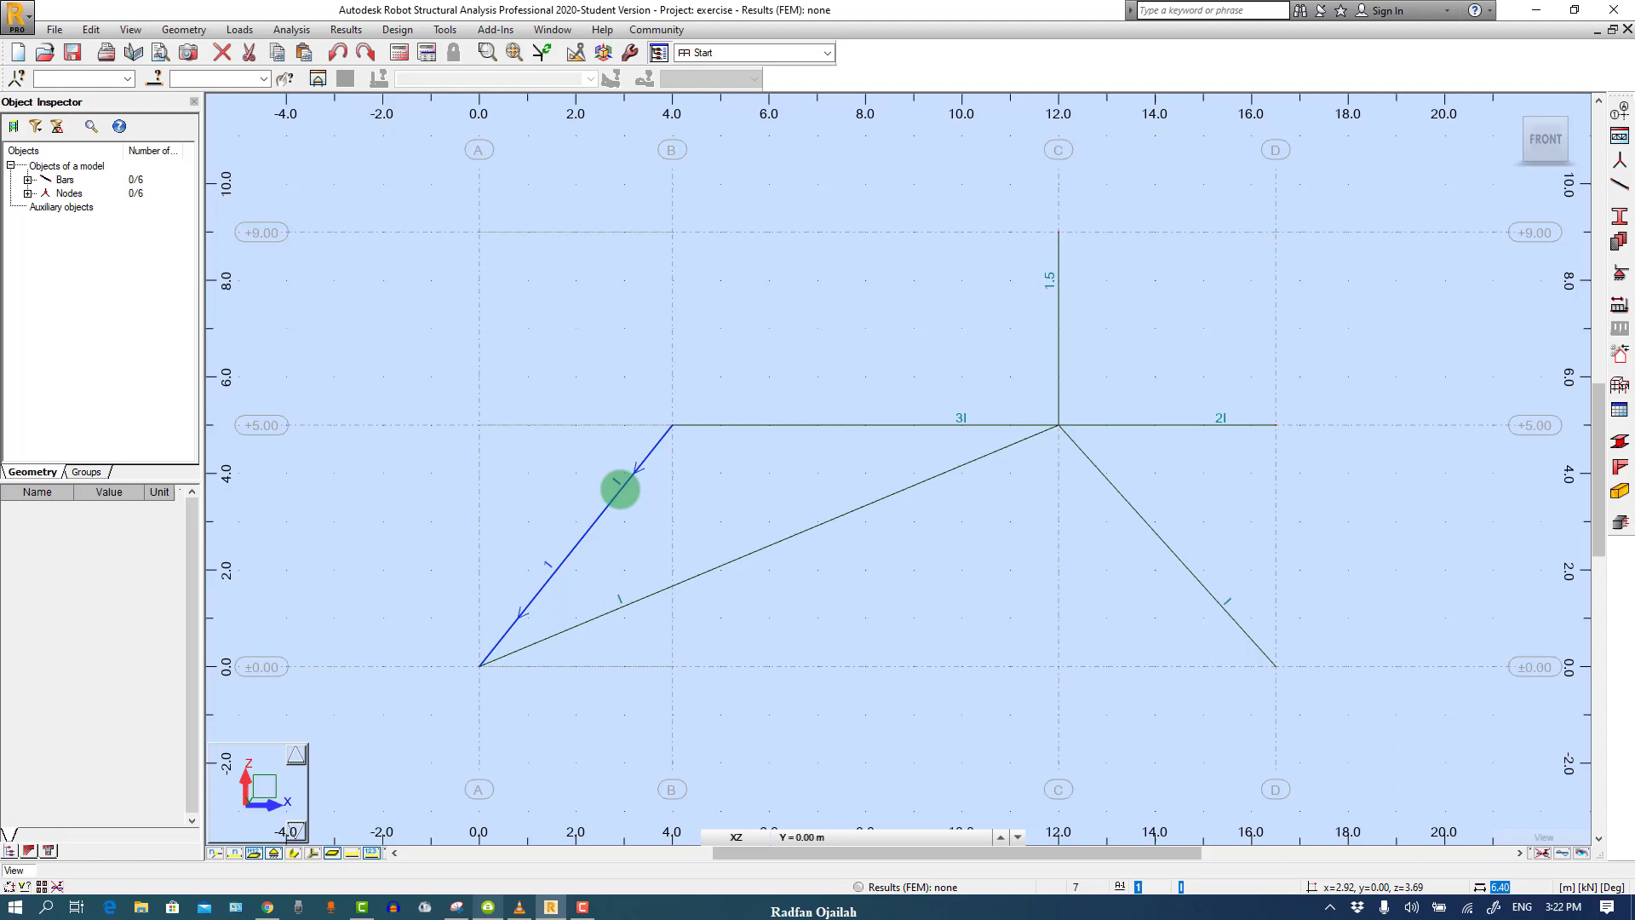
Reassign the left inclined bar (0,0)–(4,5) to section 2I in the Object Inspector
click(620, 489)
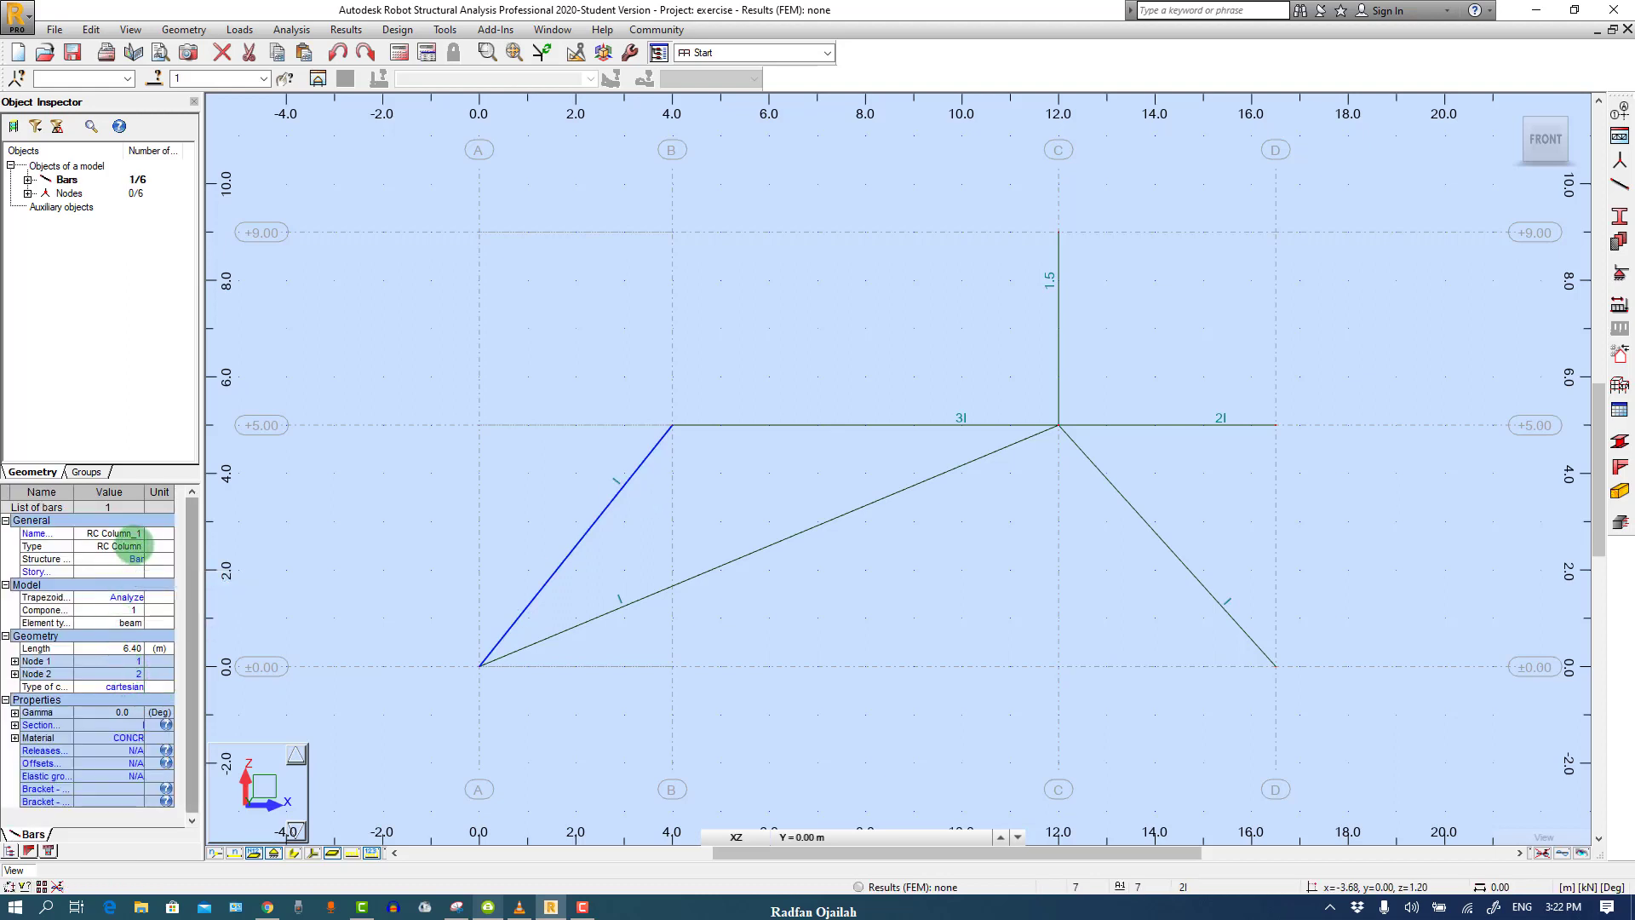
click(114, 724)
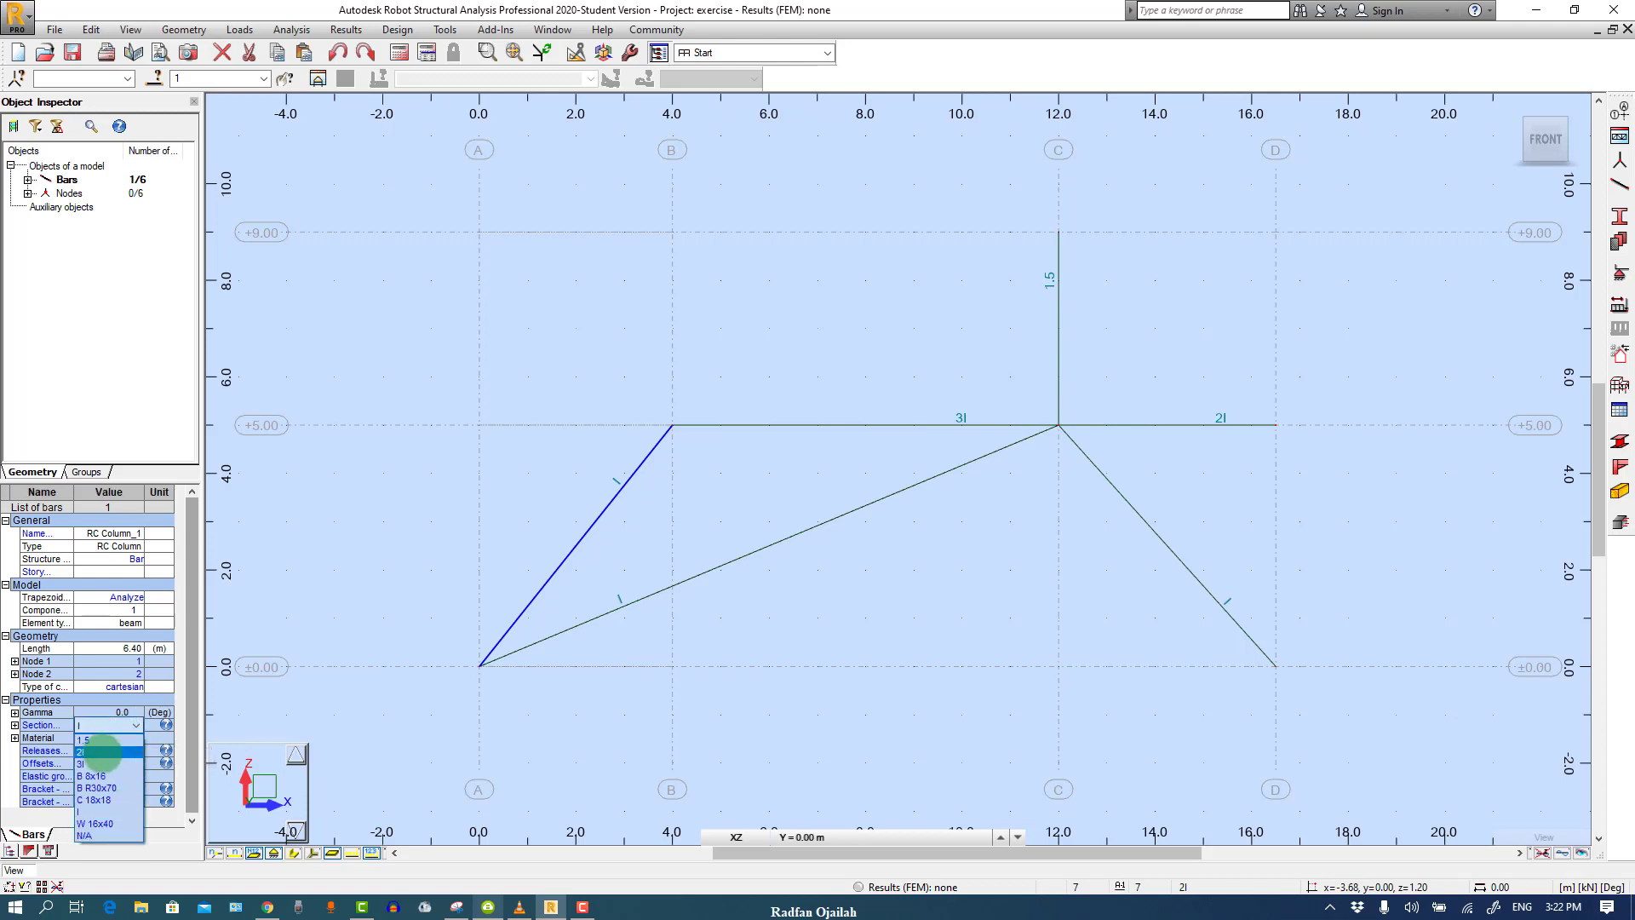
click(102, 752)
click(366, 575)
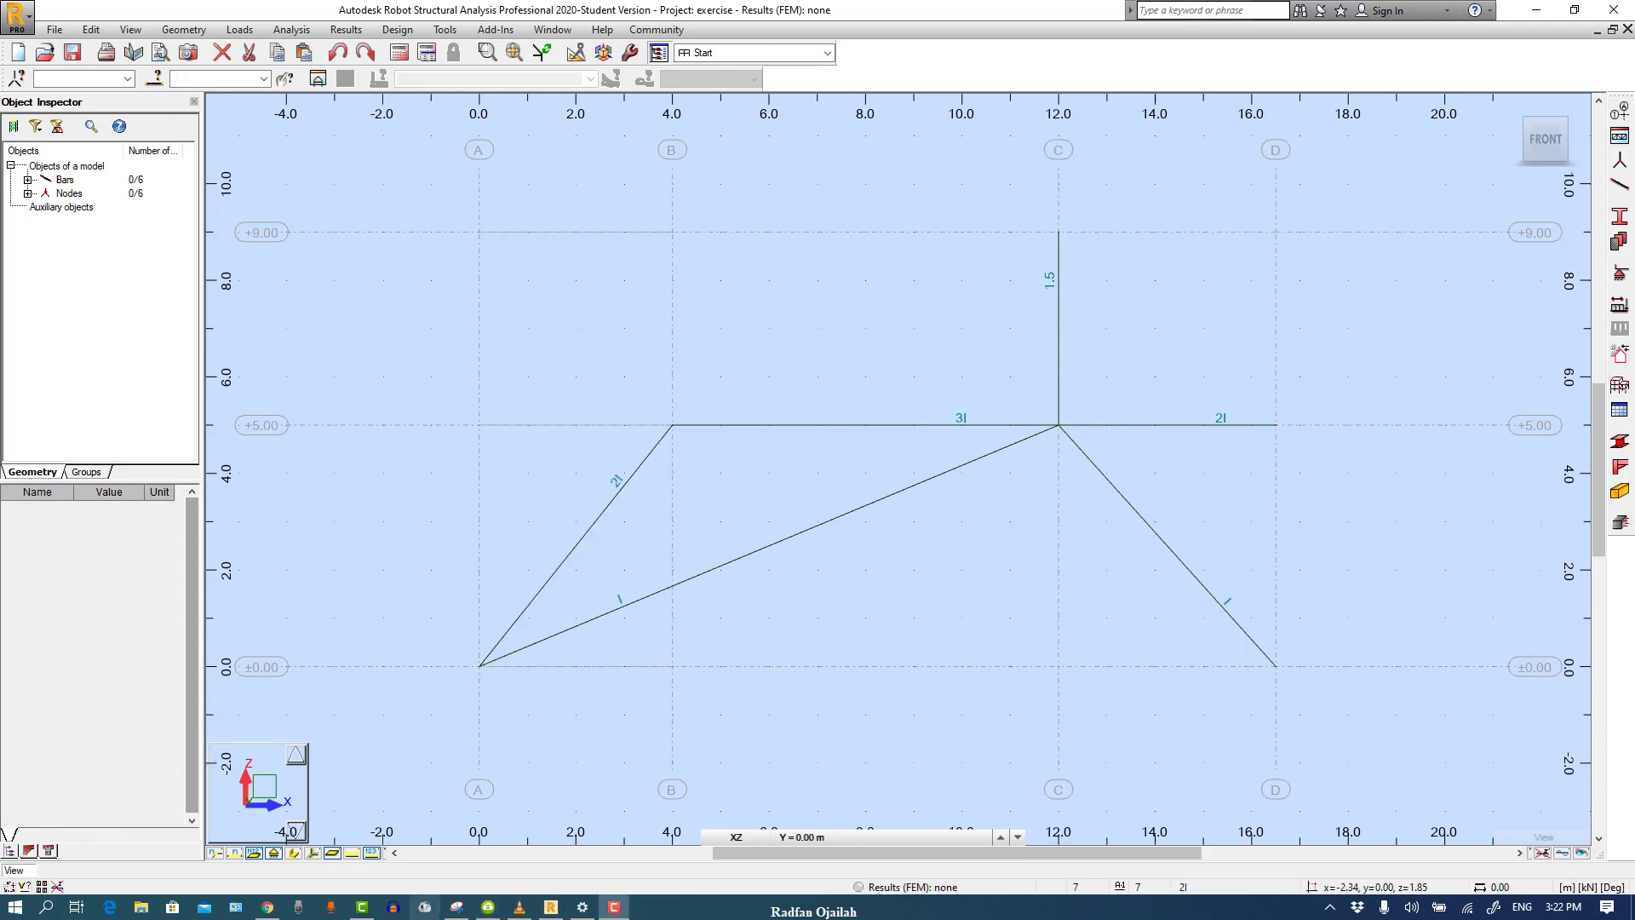
click(1467, 681)
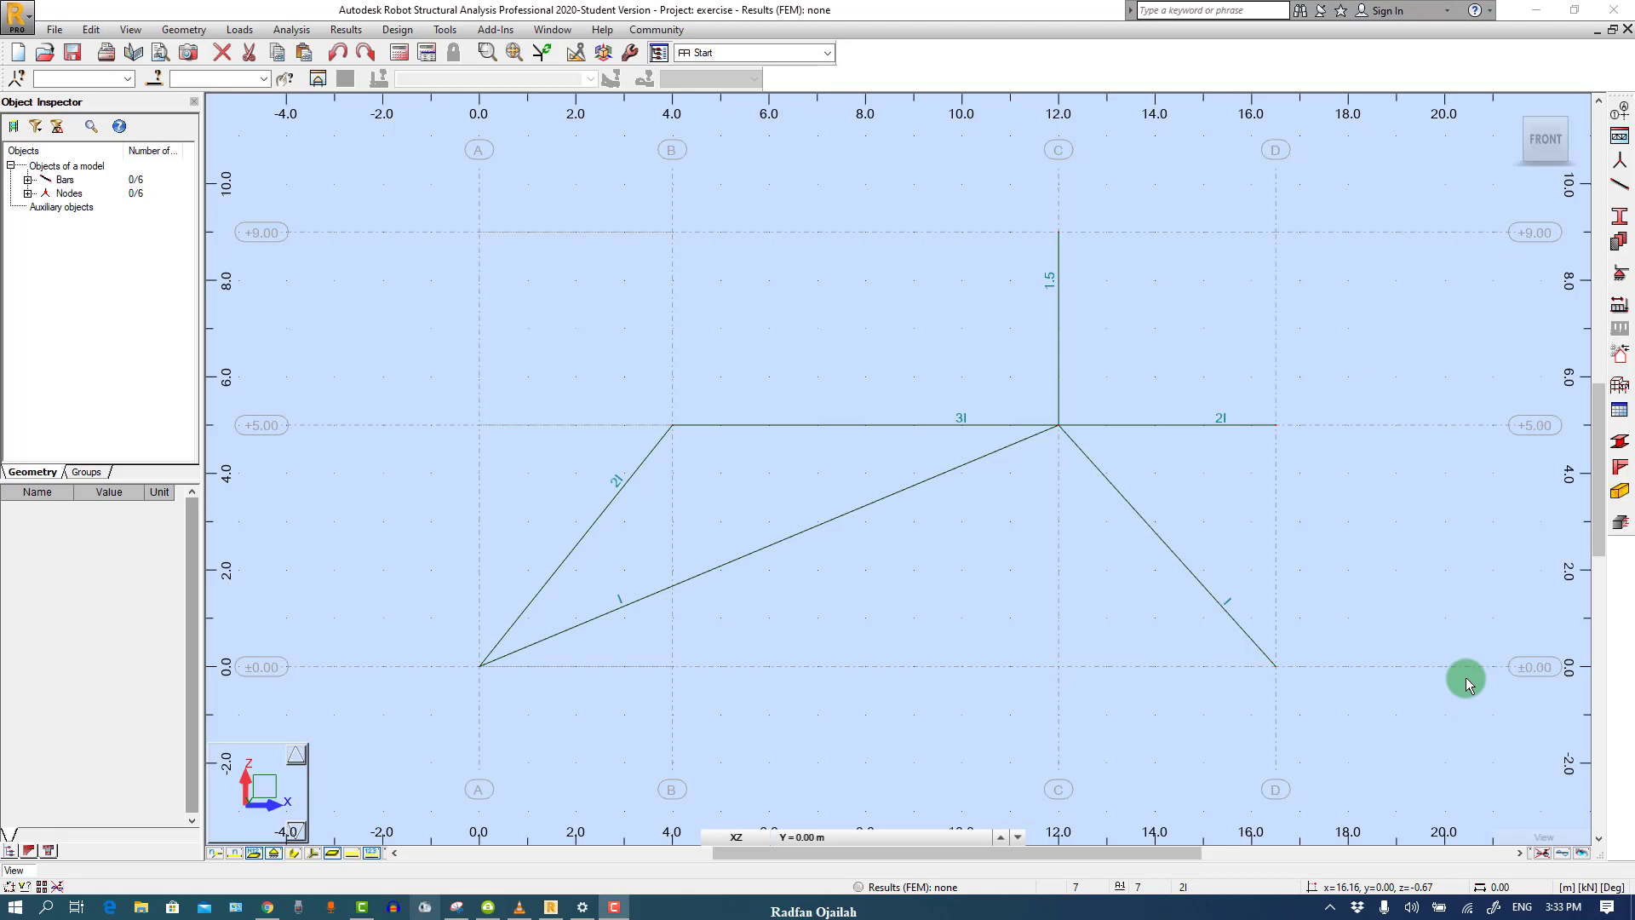
click(467, 666)
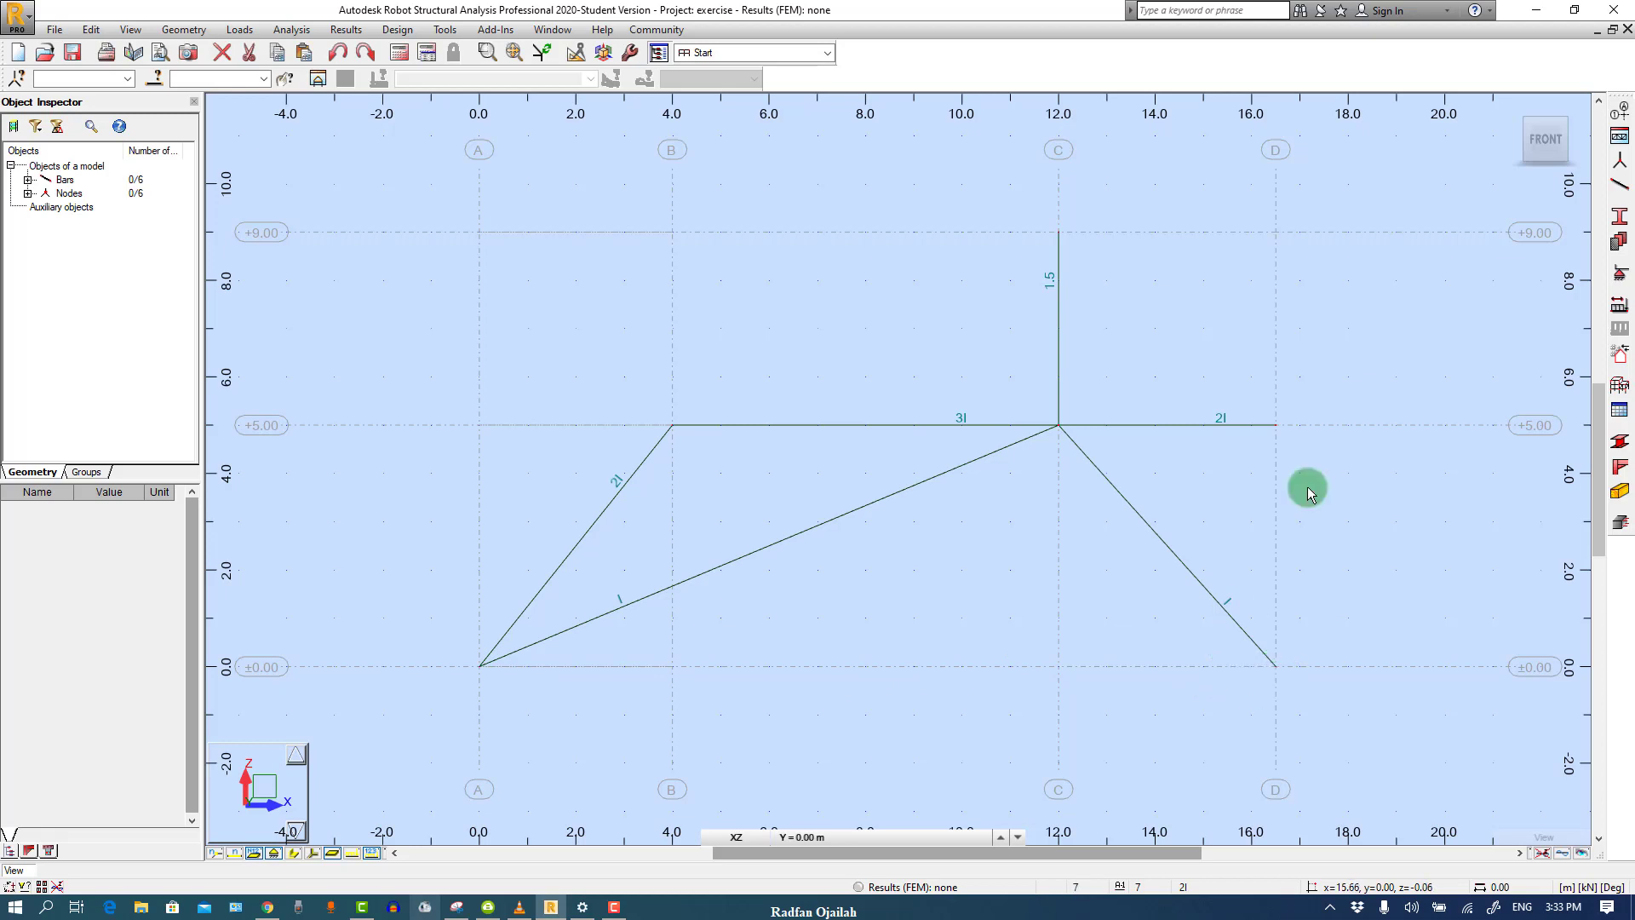
Add a fixed support at node (0, 0) and a pinned support at node (16.5, 0)
click(1607, 300)
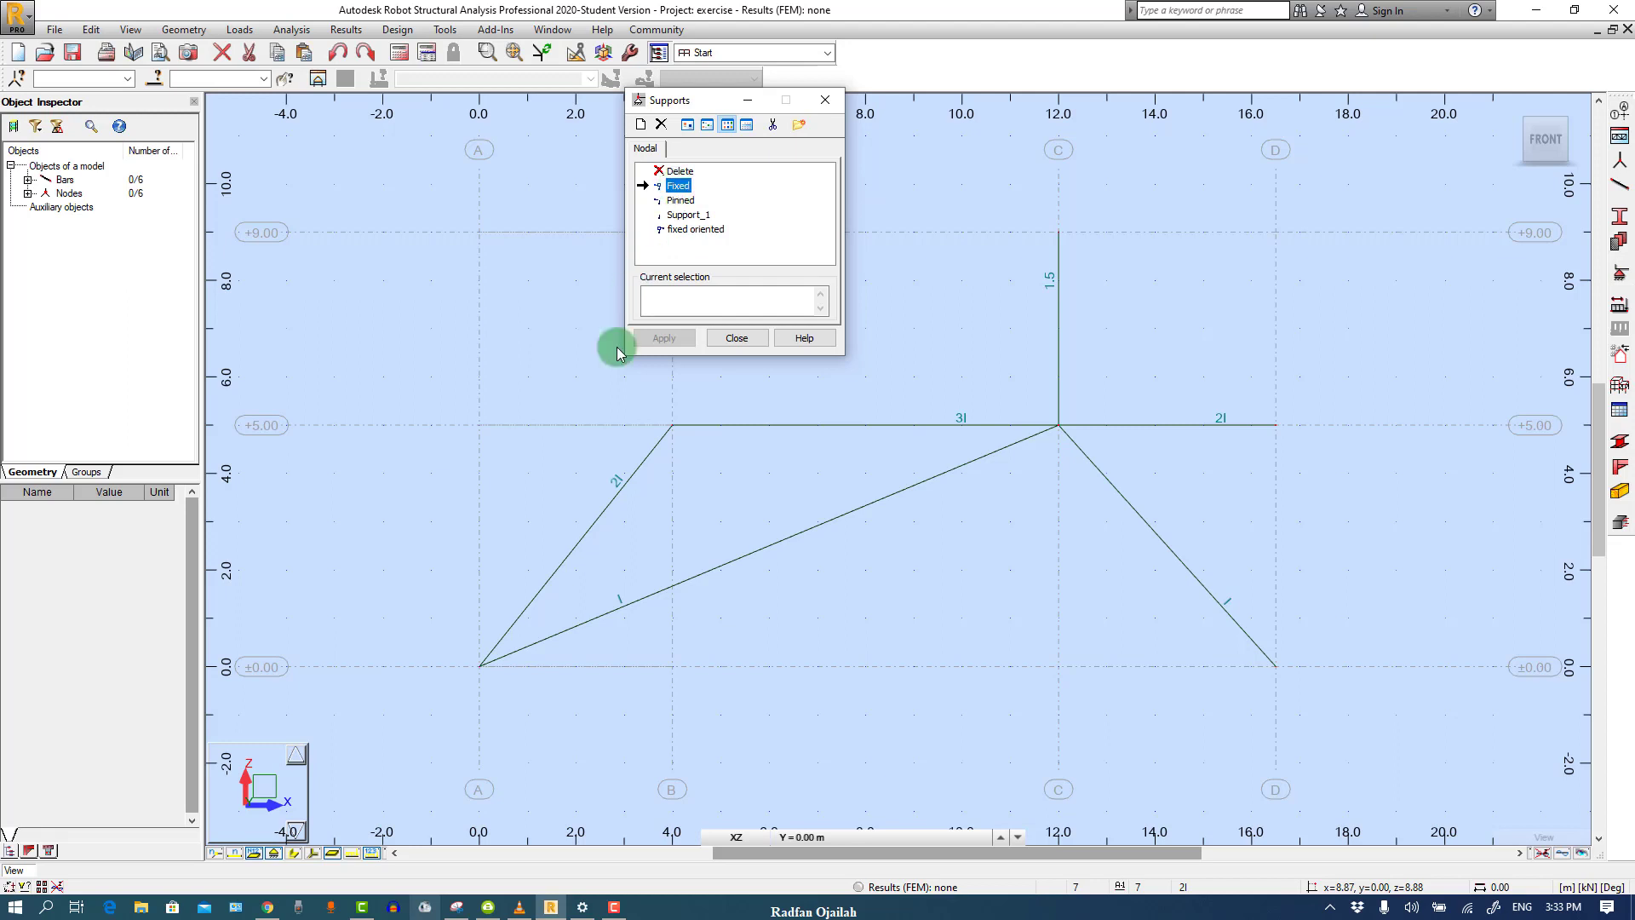
click(481, 669)
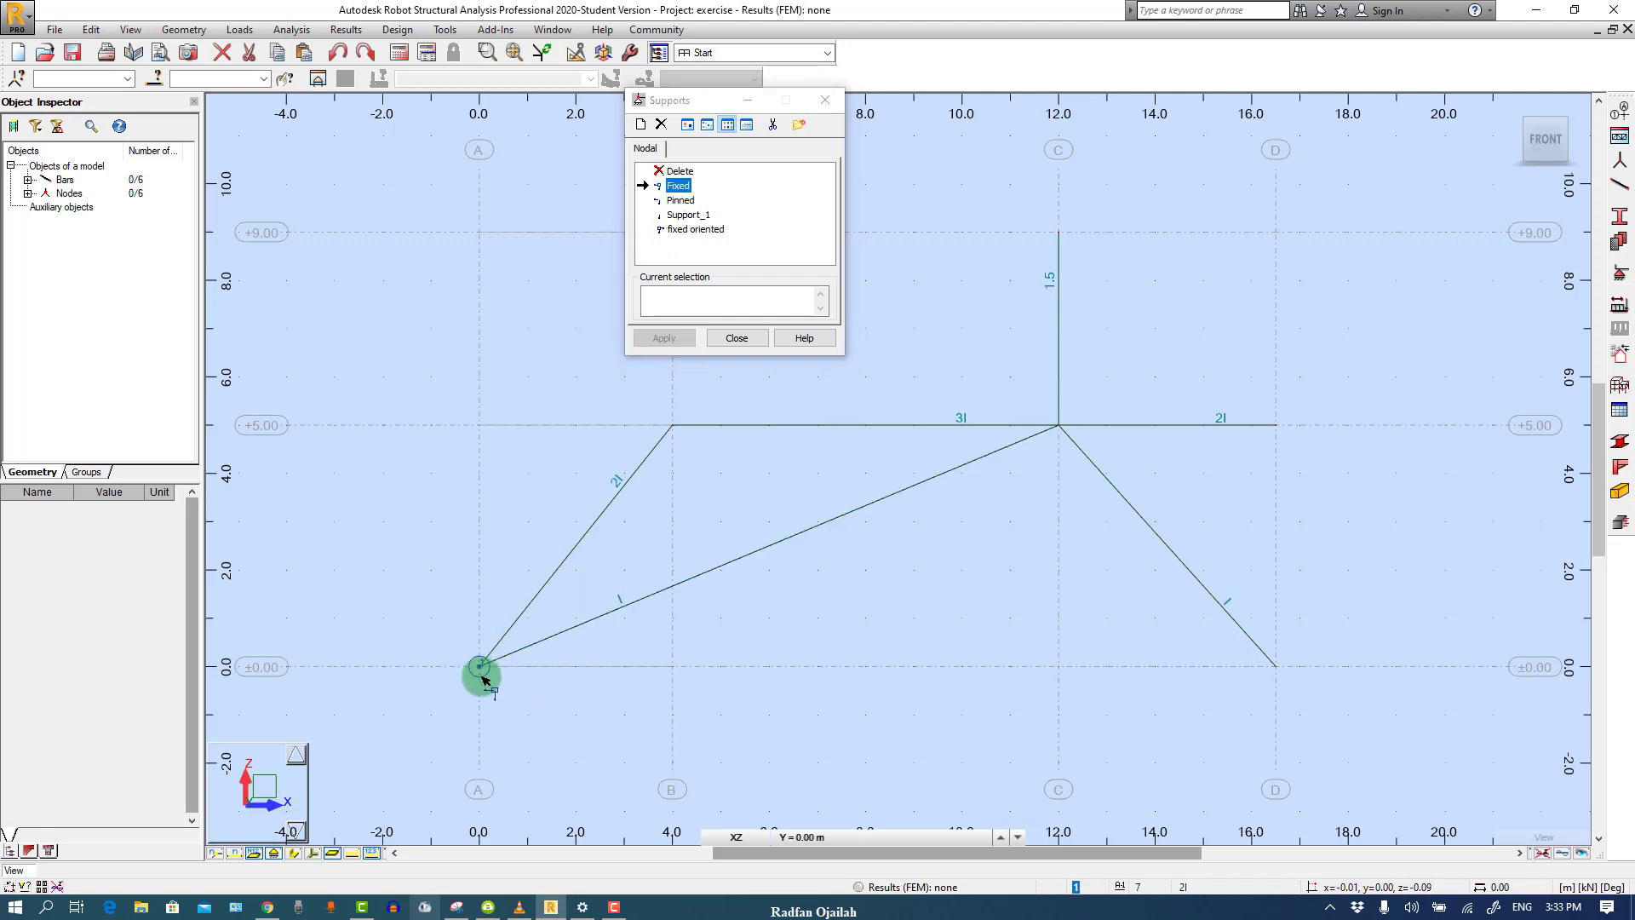
click(681, 201)
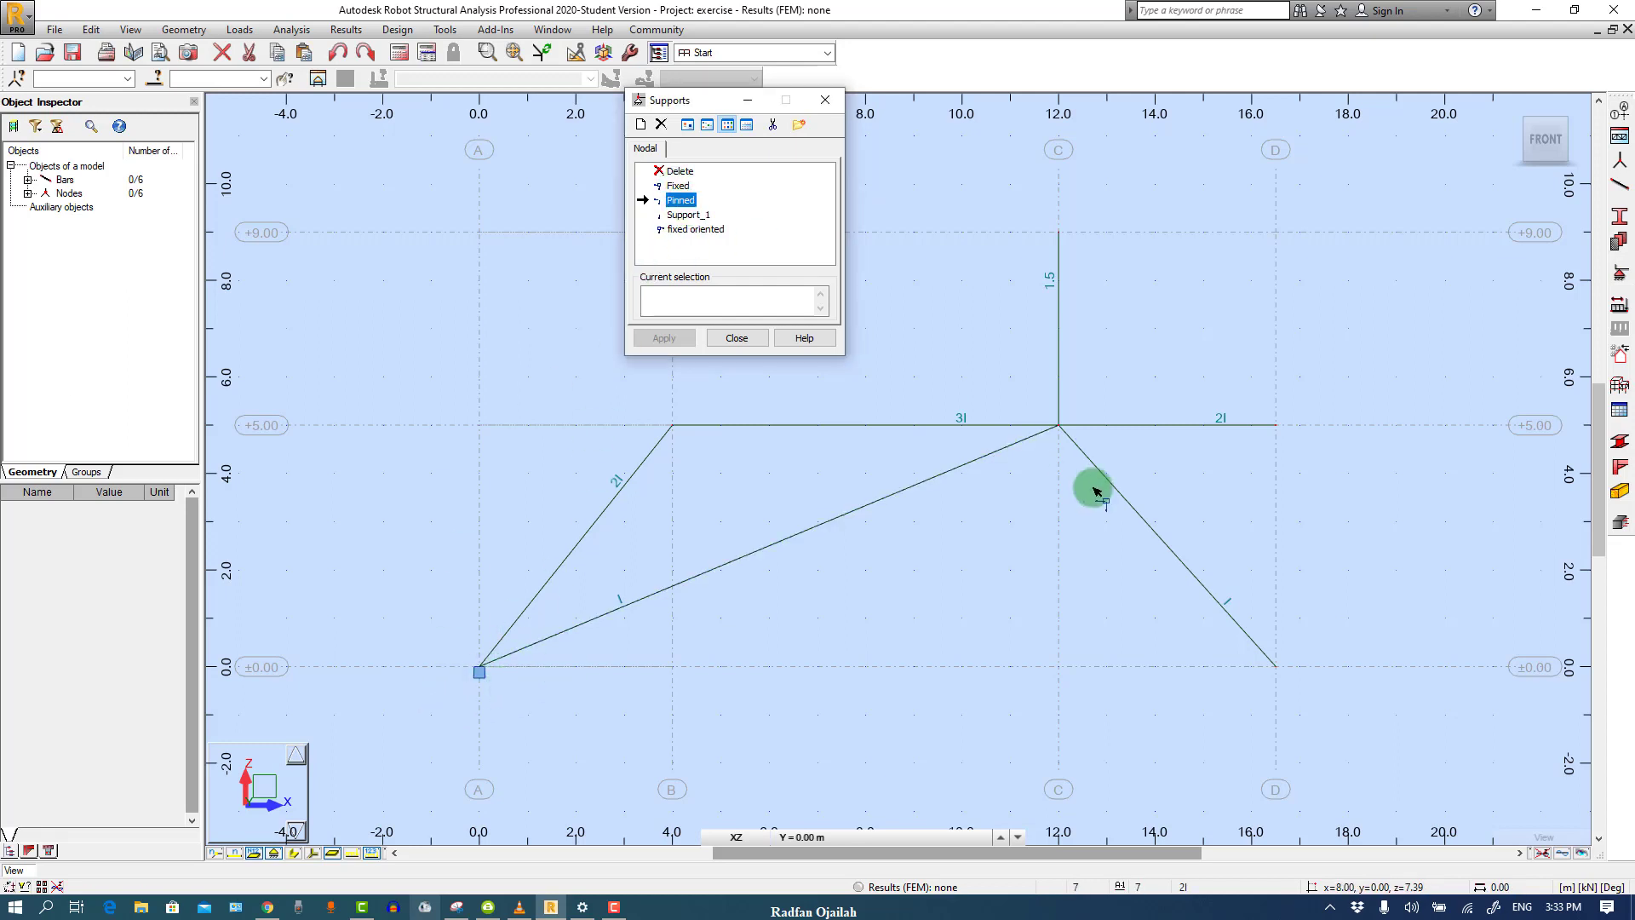
click(1278, 671)
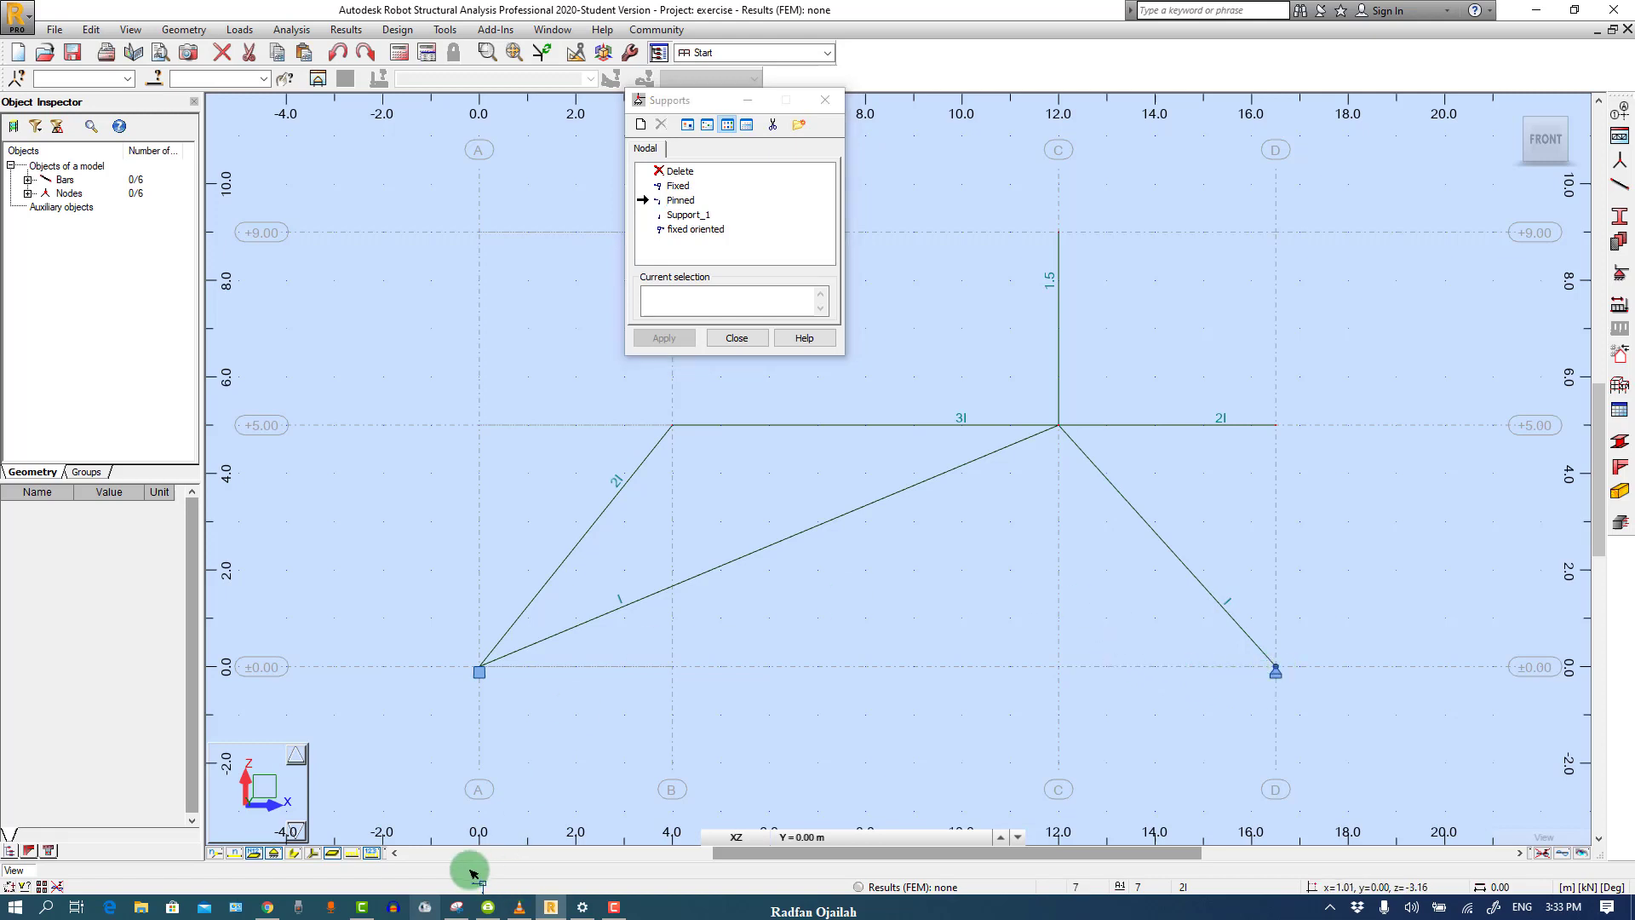
click(456, 907)
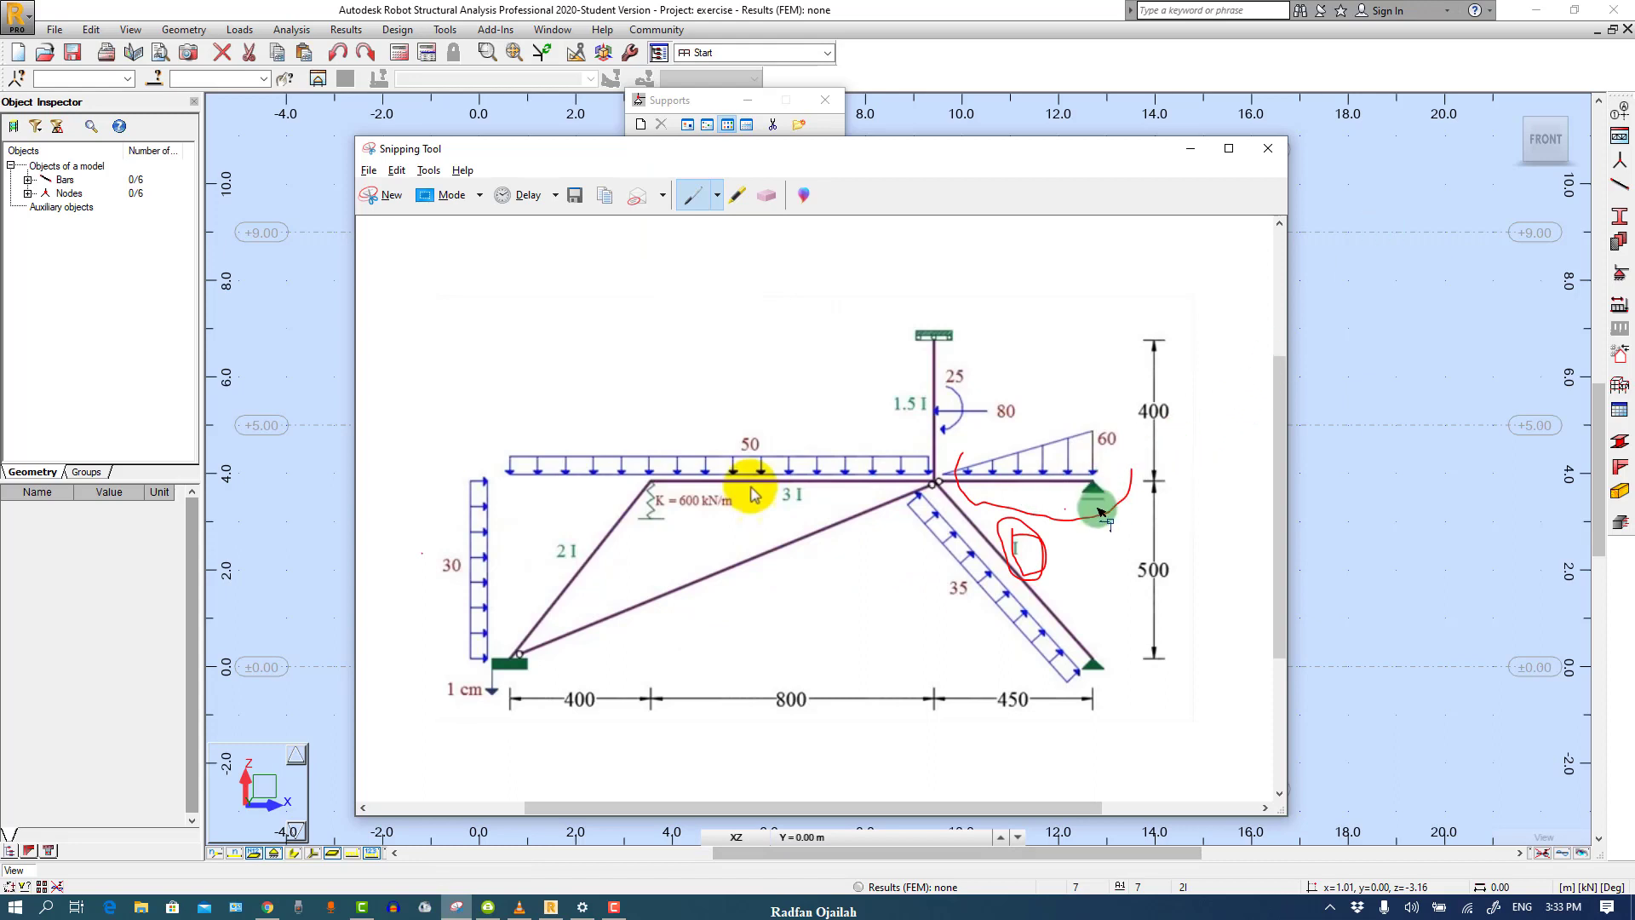
Mark the right support on the sketch and define a Roller support type with only UZ fixed
mouse_move(1105, 467)
mouse_down()
mouse_move(1066, 494)
mouse_move(1121, 506)
mouse_up()
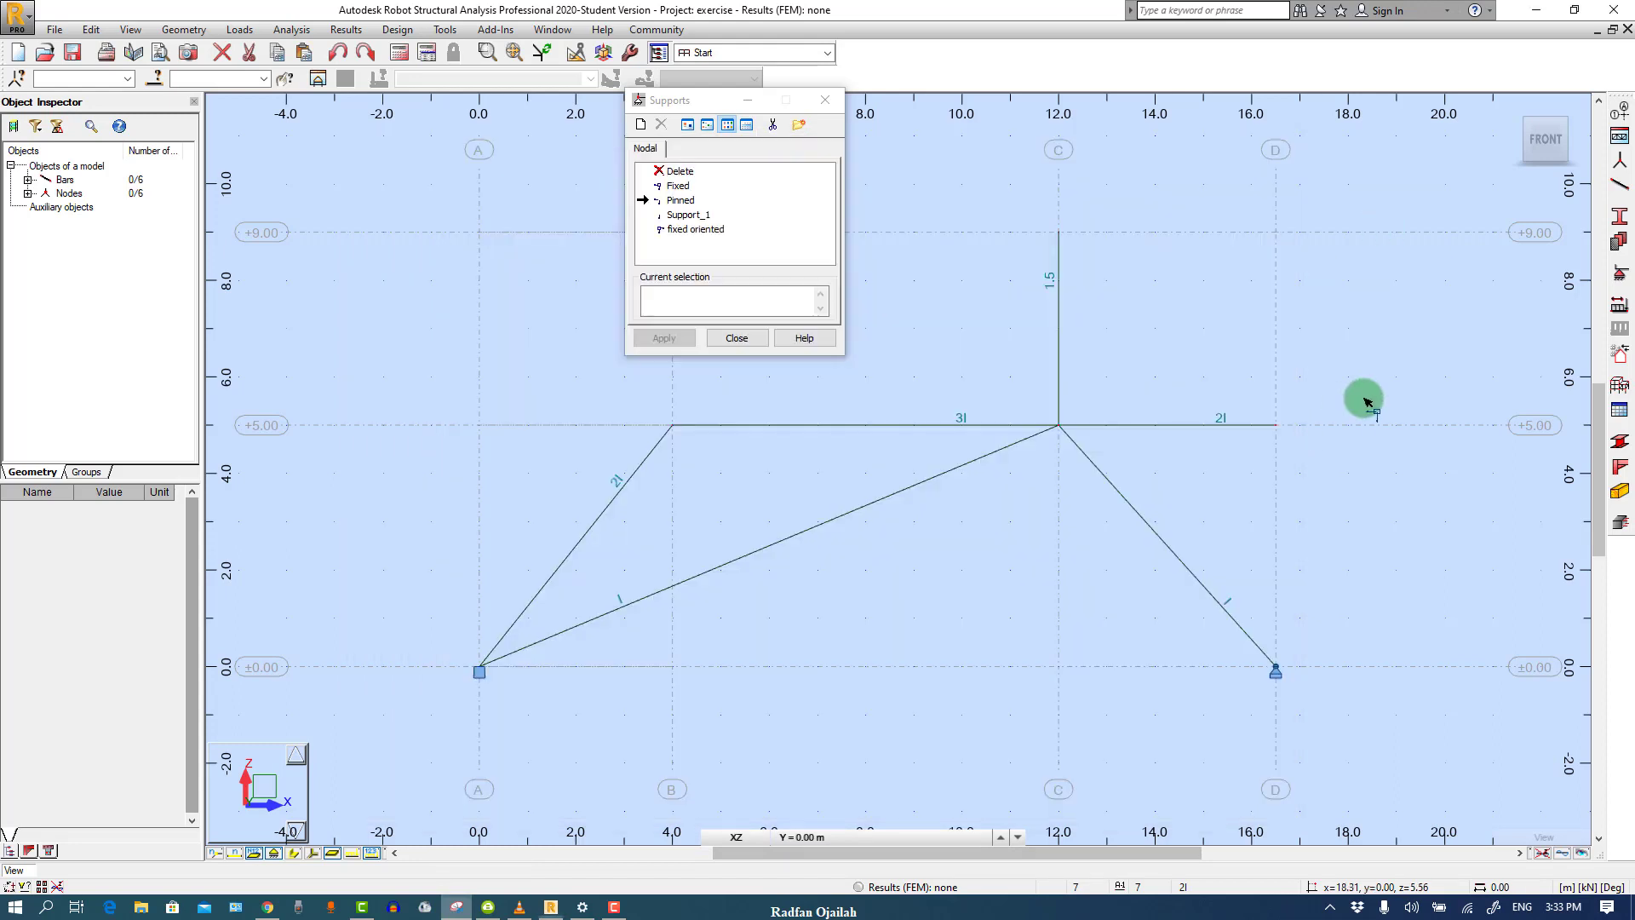
click(1363, 400)
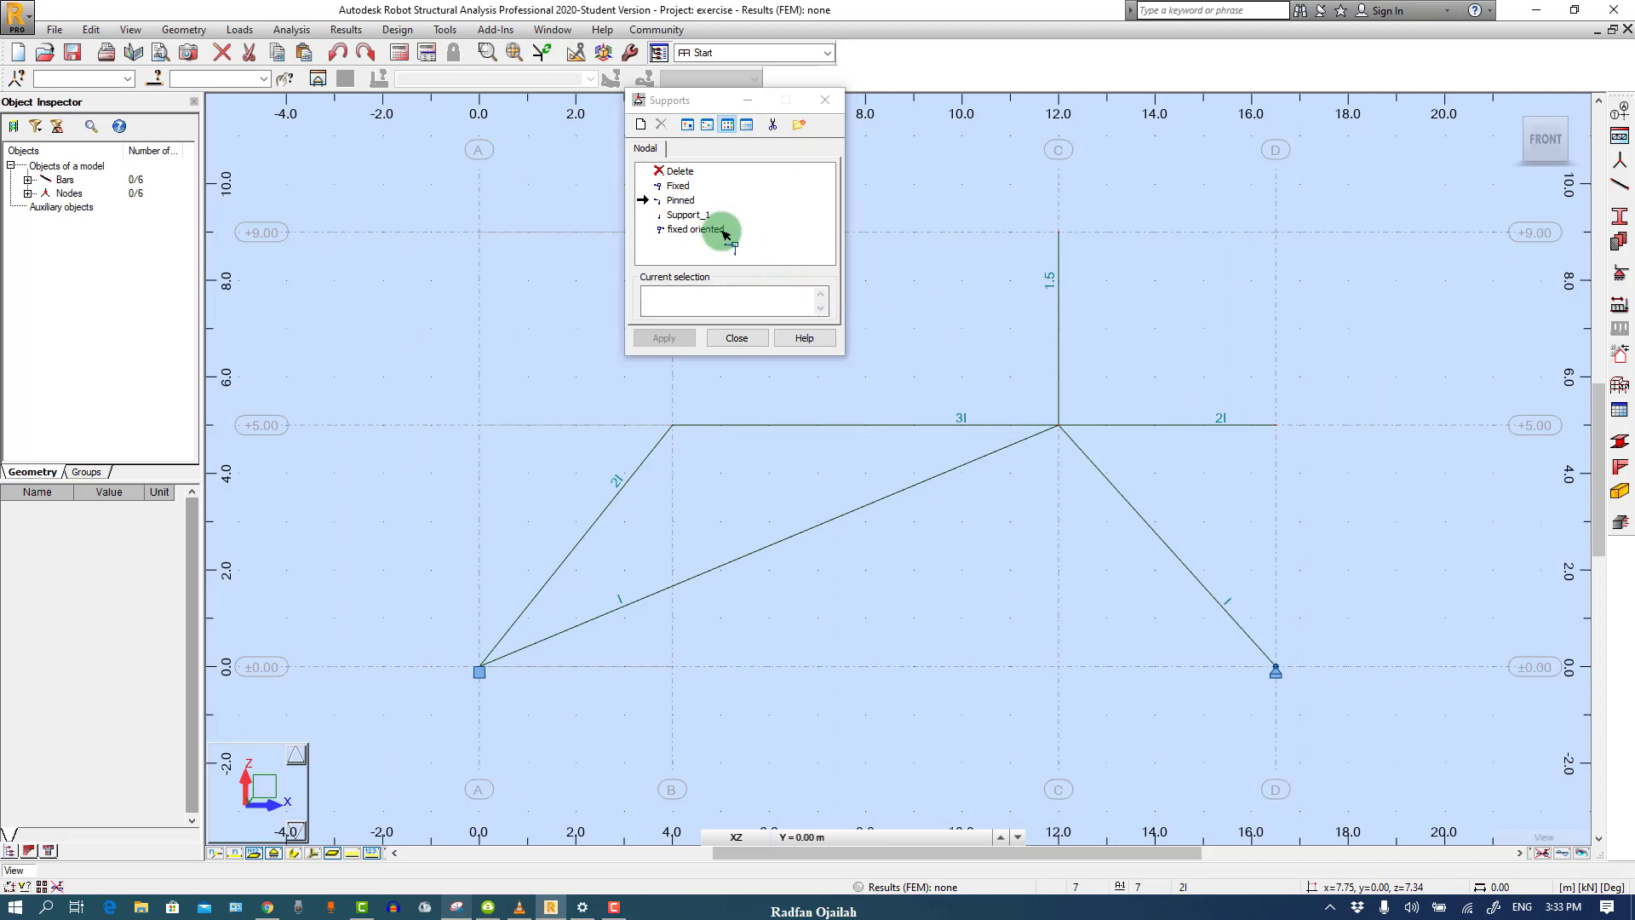
click(680, 185)
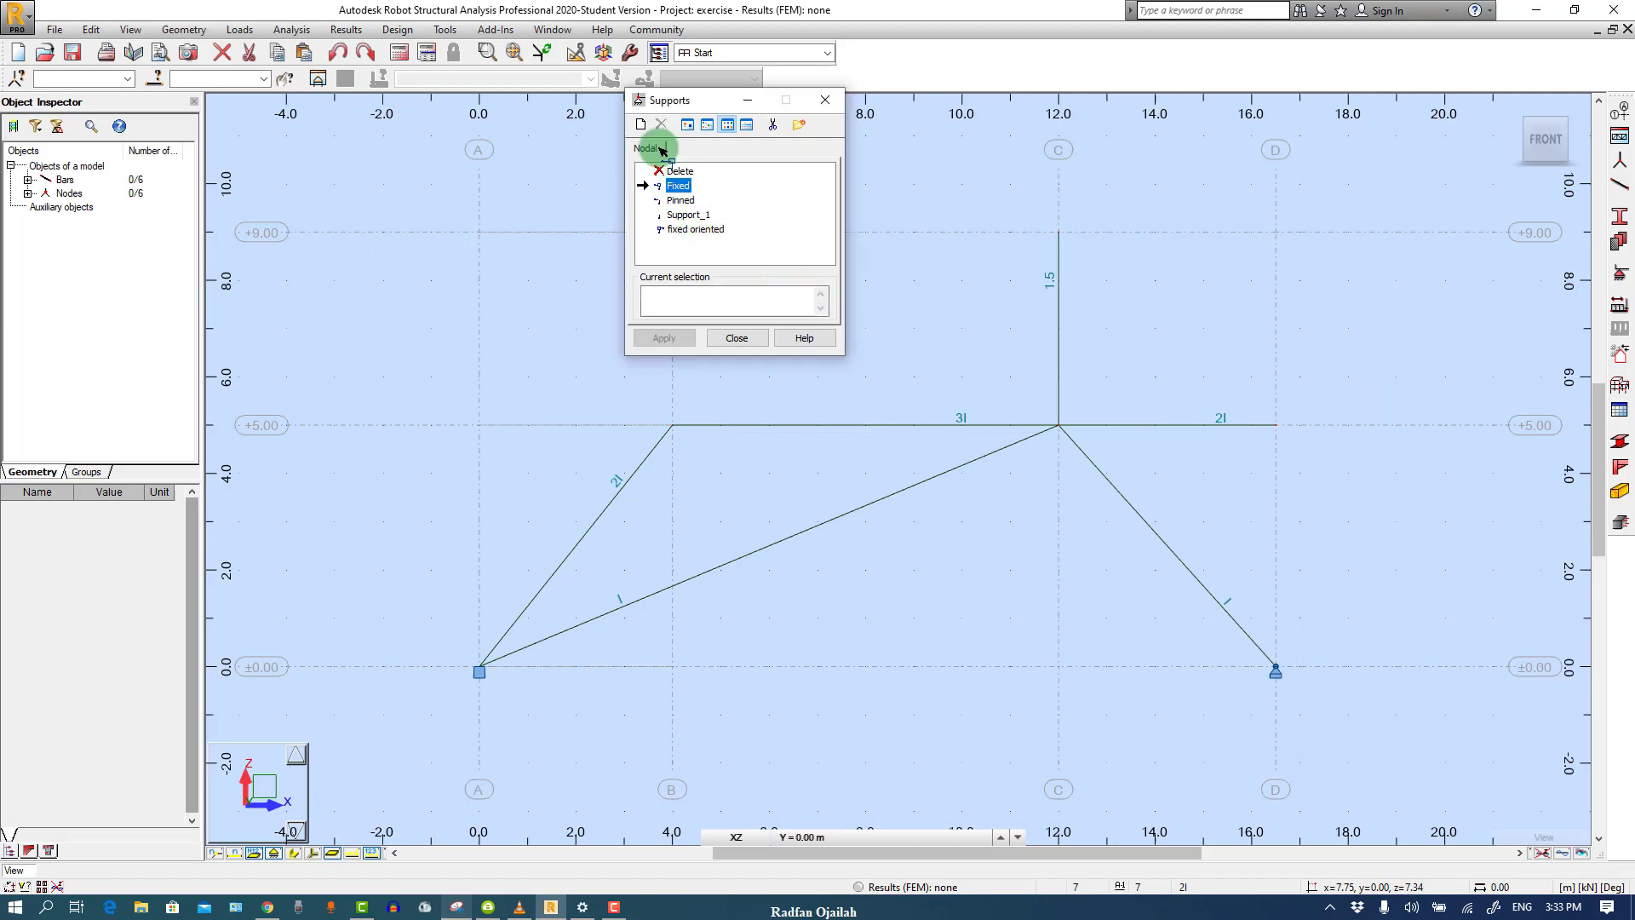
click(649, 127)
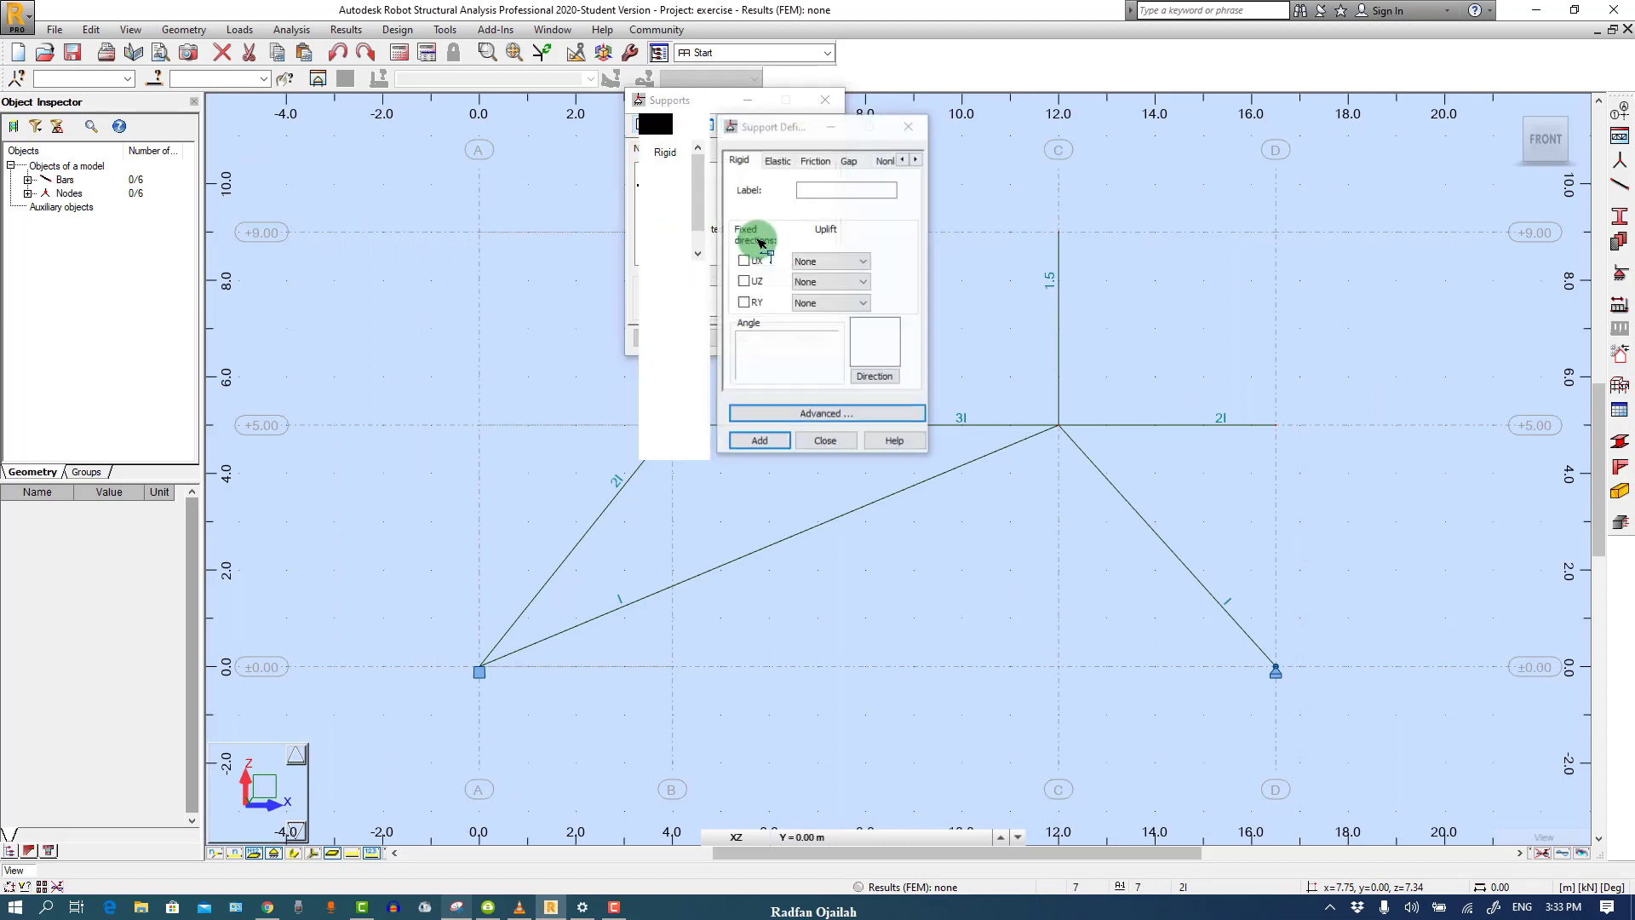
drag(857, 189, 720, 192)
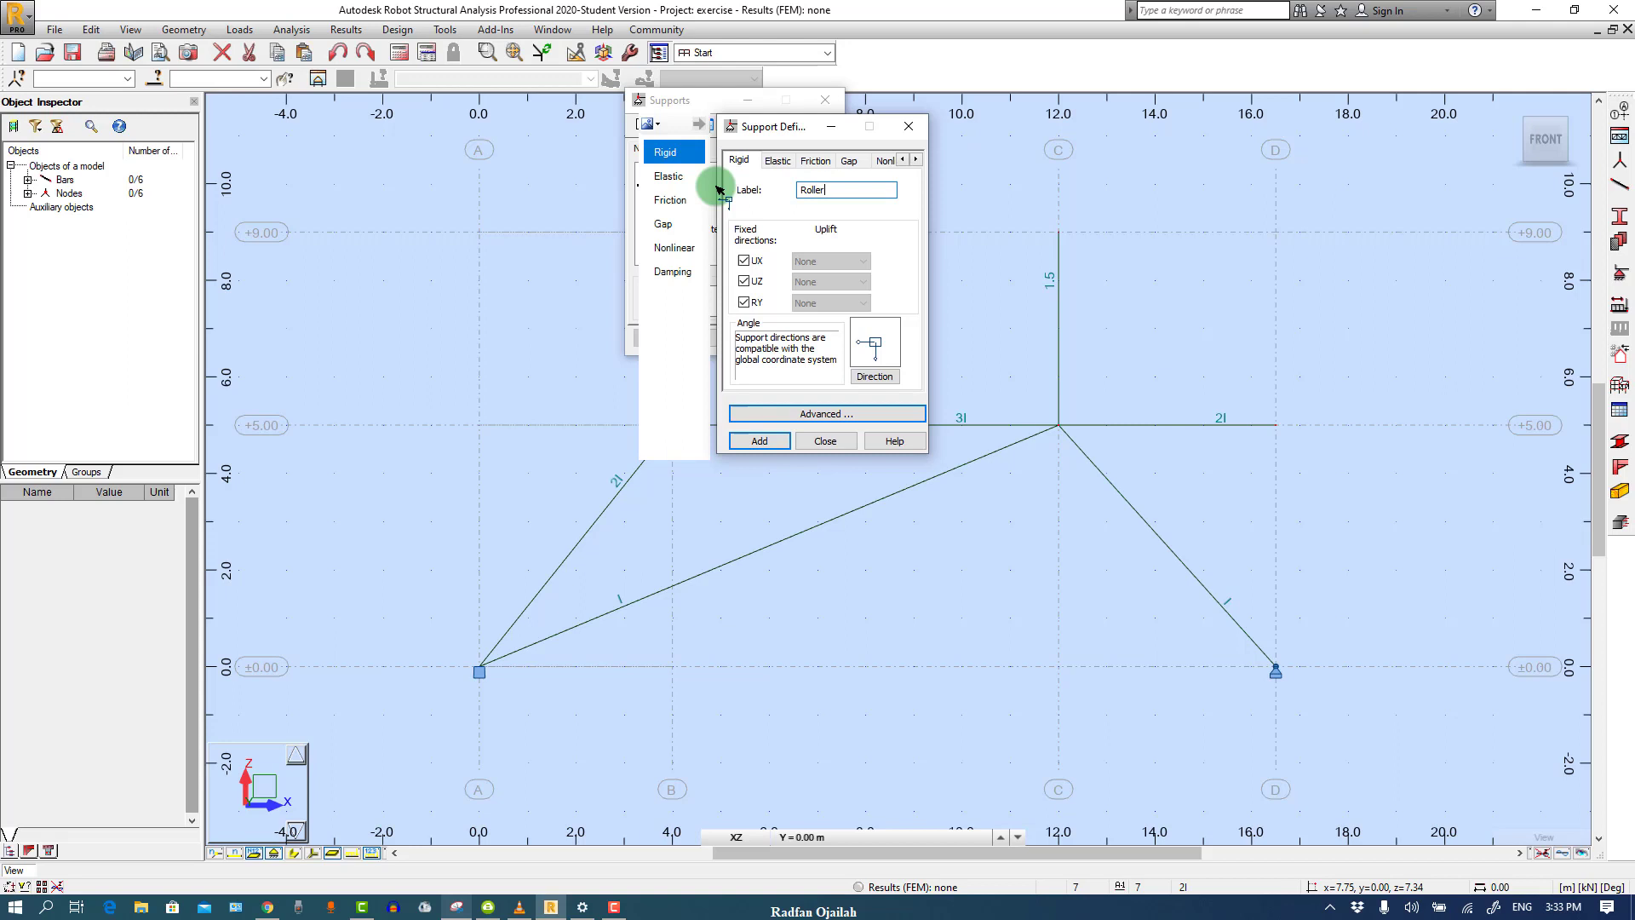
click(746, 264)
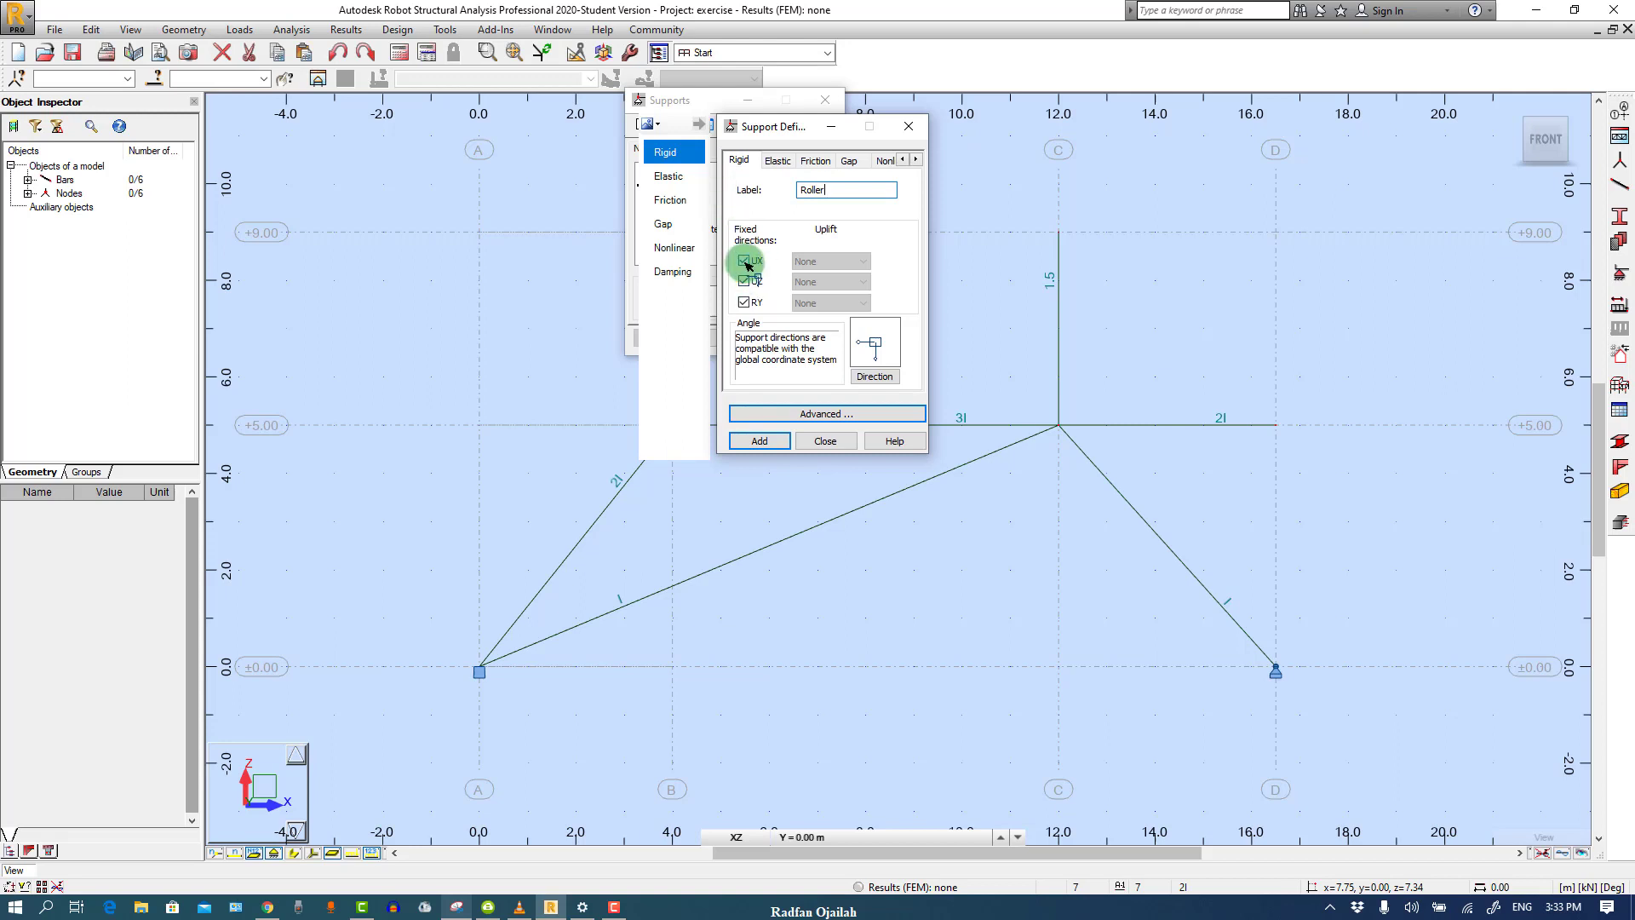
click(746, 302)
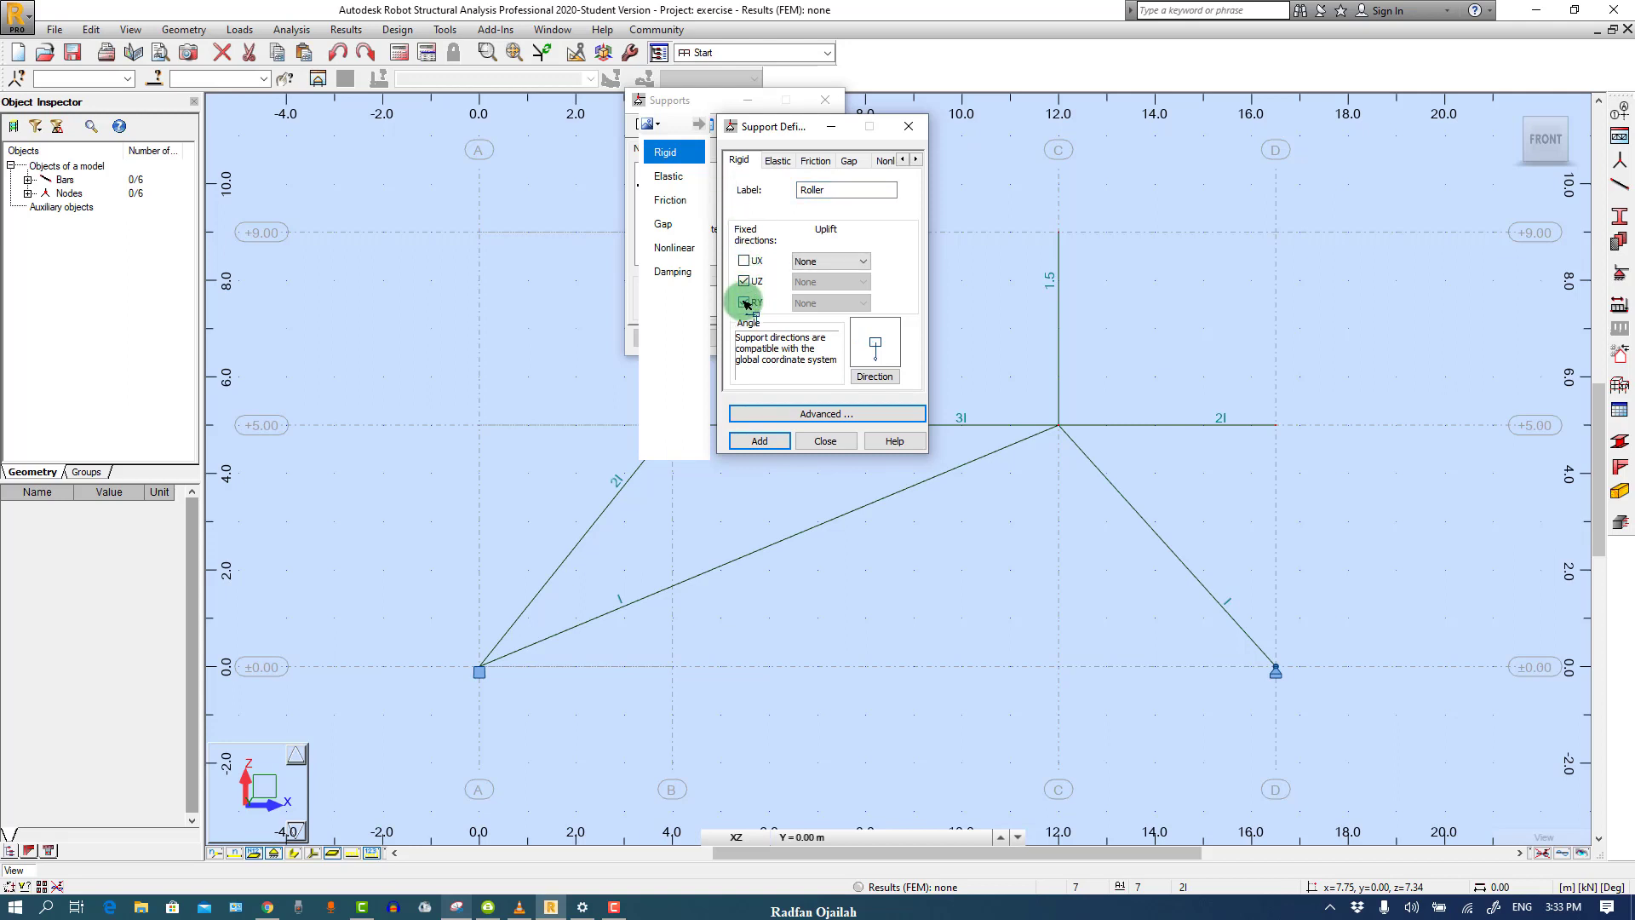
click(759, 440)
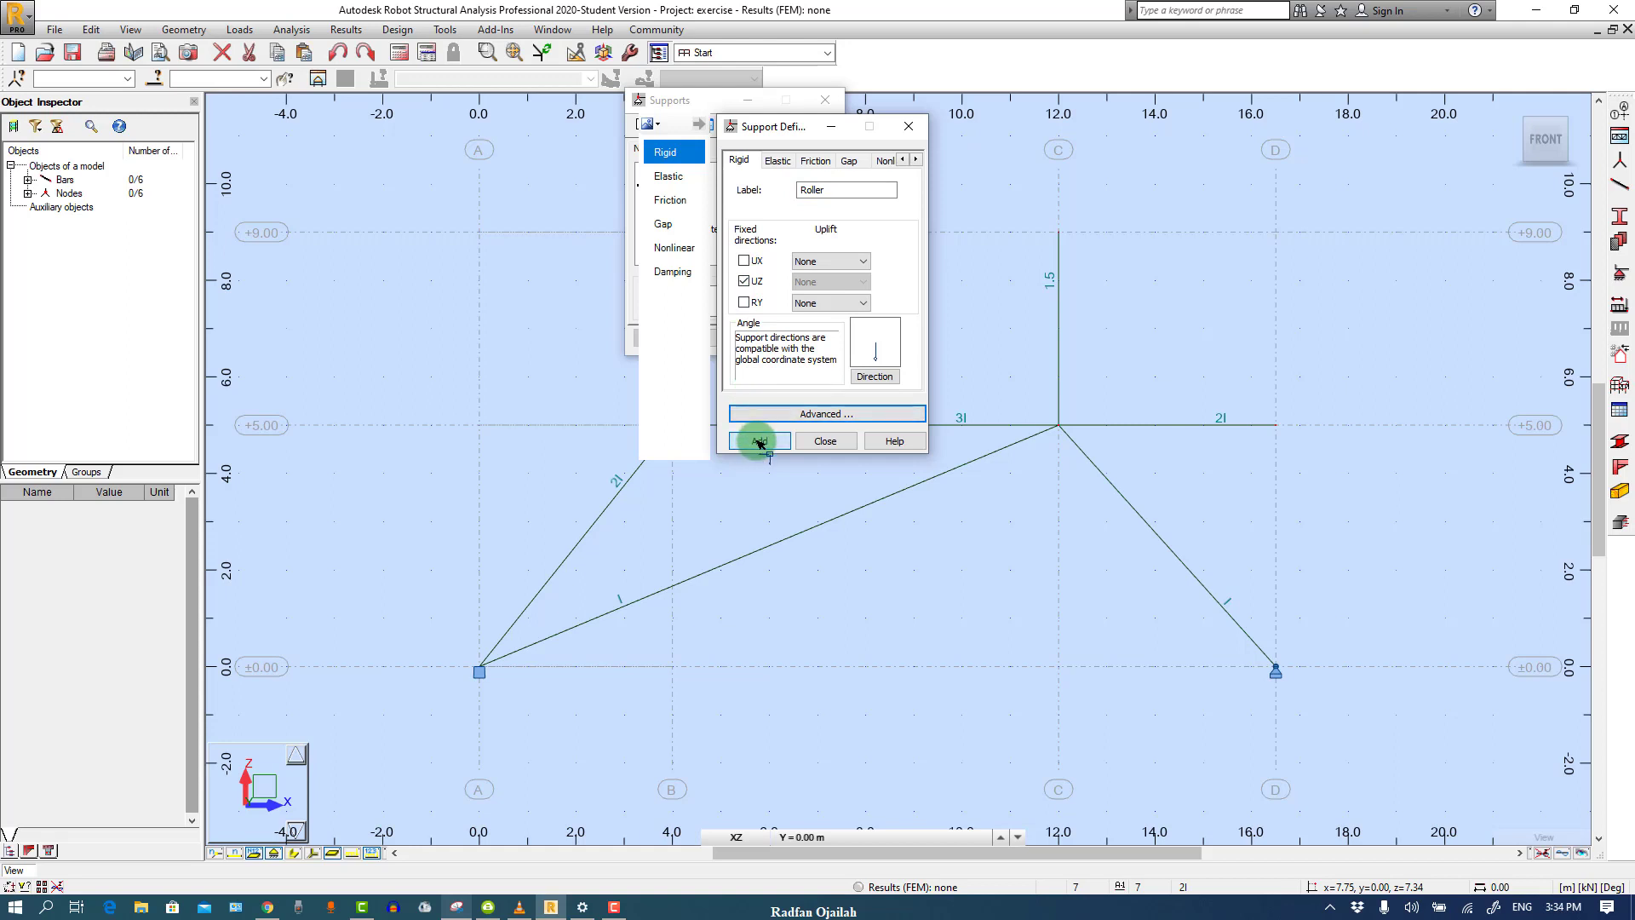
click(825, 439)
Assign the Roller support to the right end node at (16.5, 5)
click(671, 213)
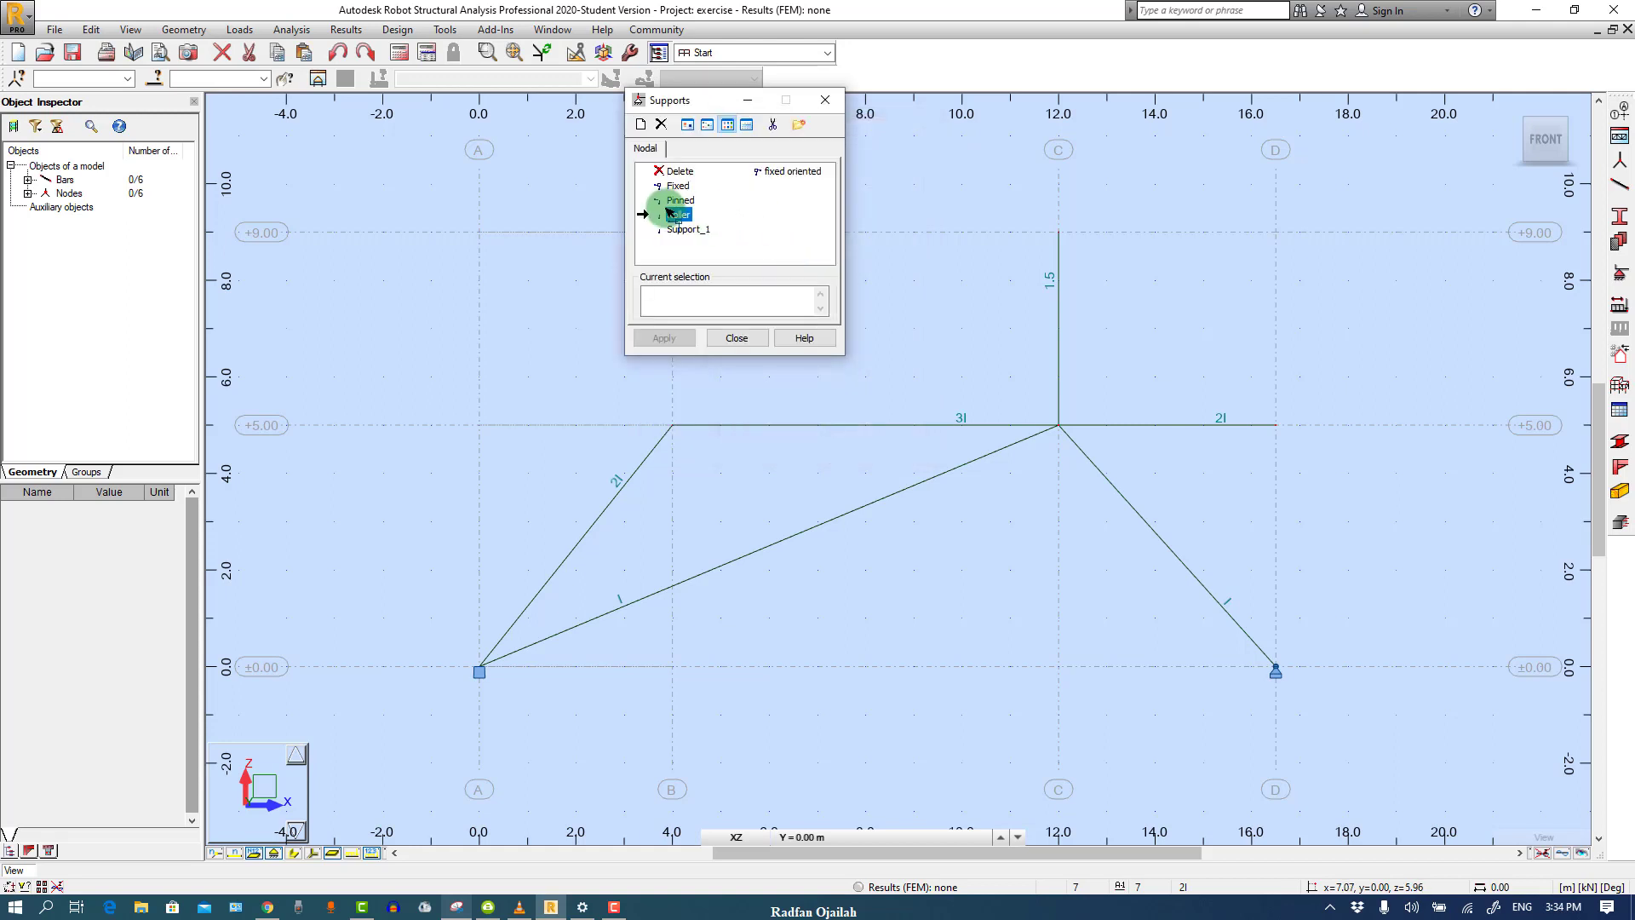
click(1277, 429)
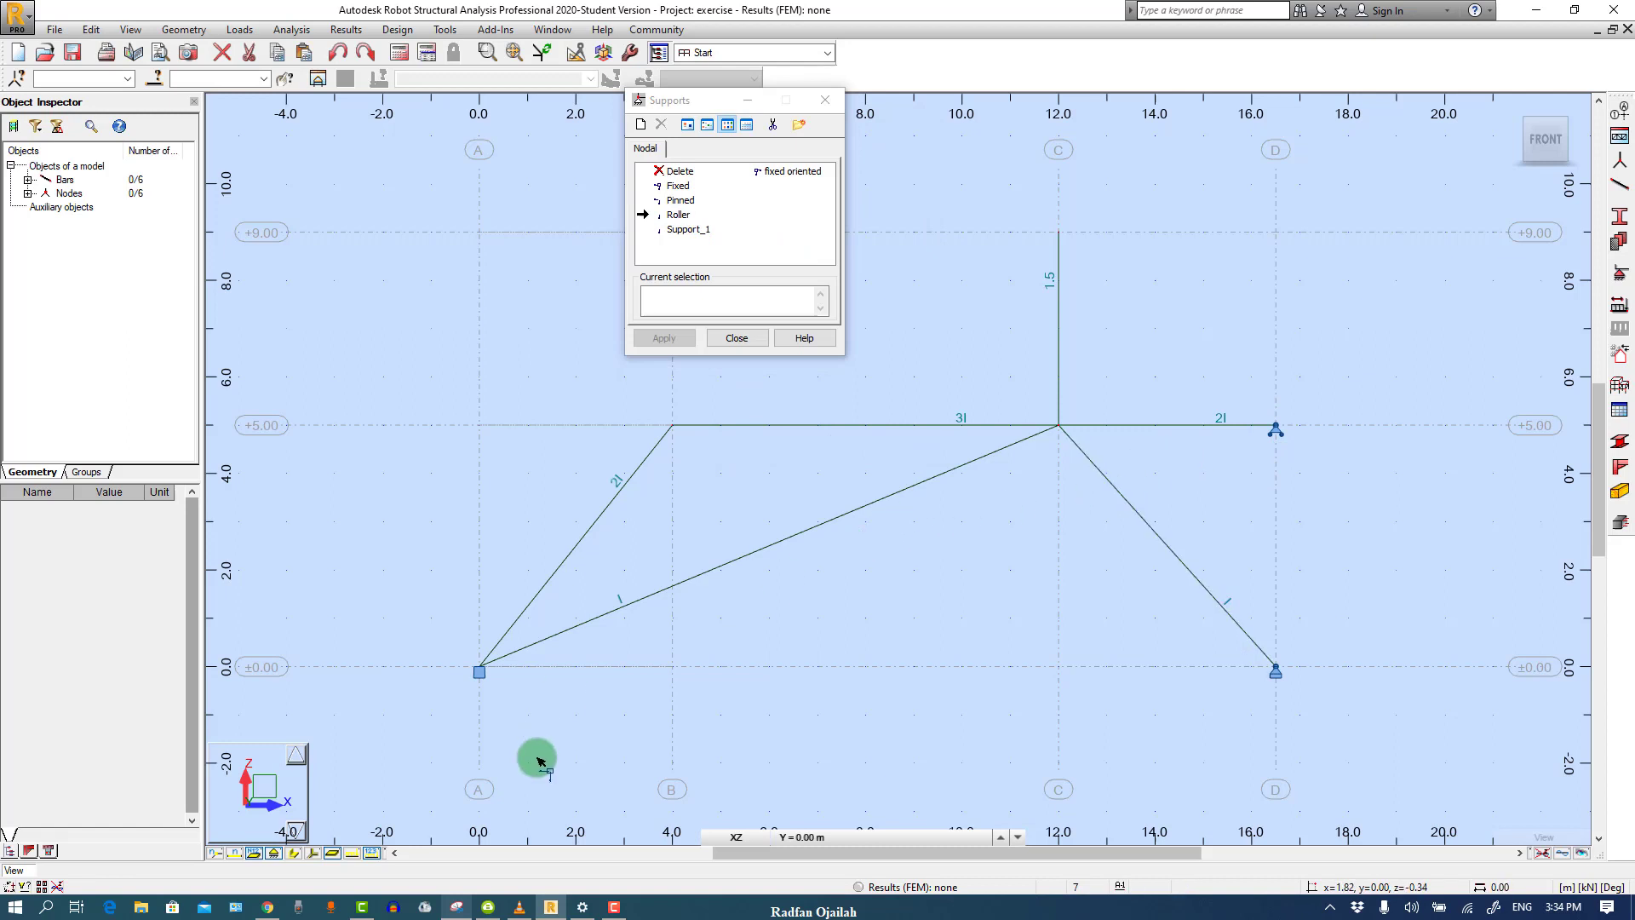
click(457, 908)
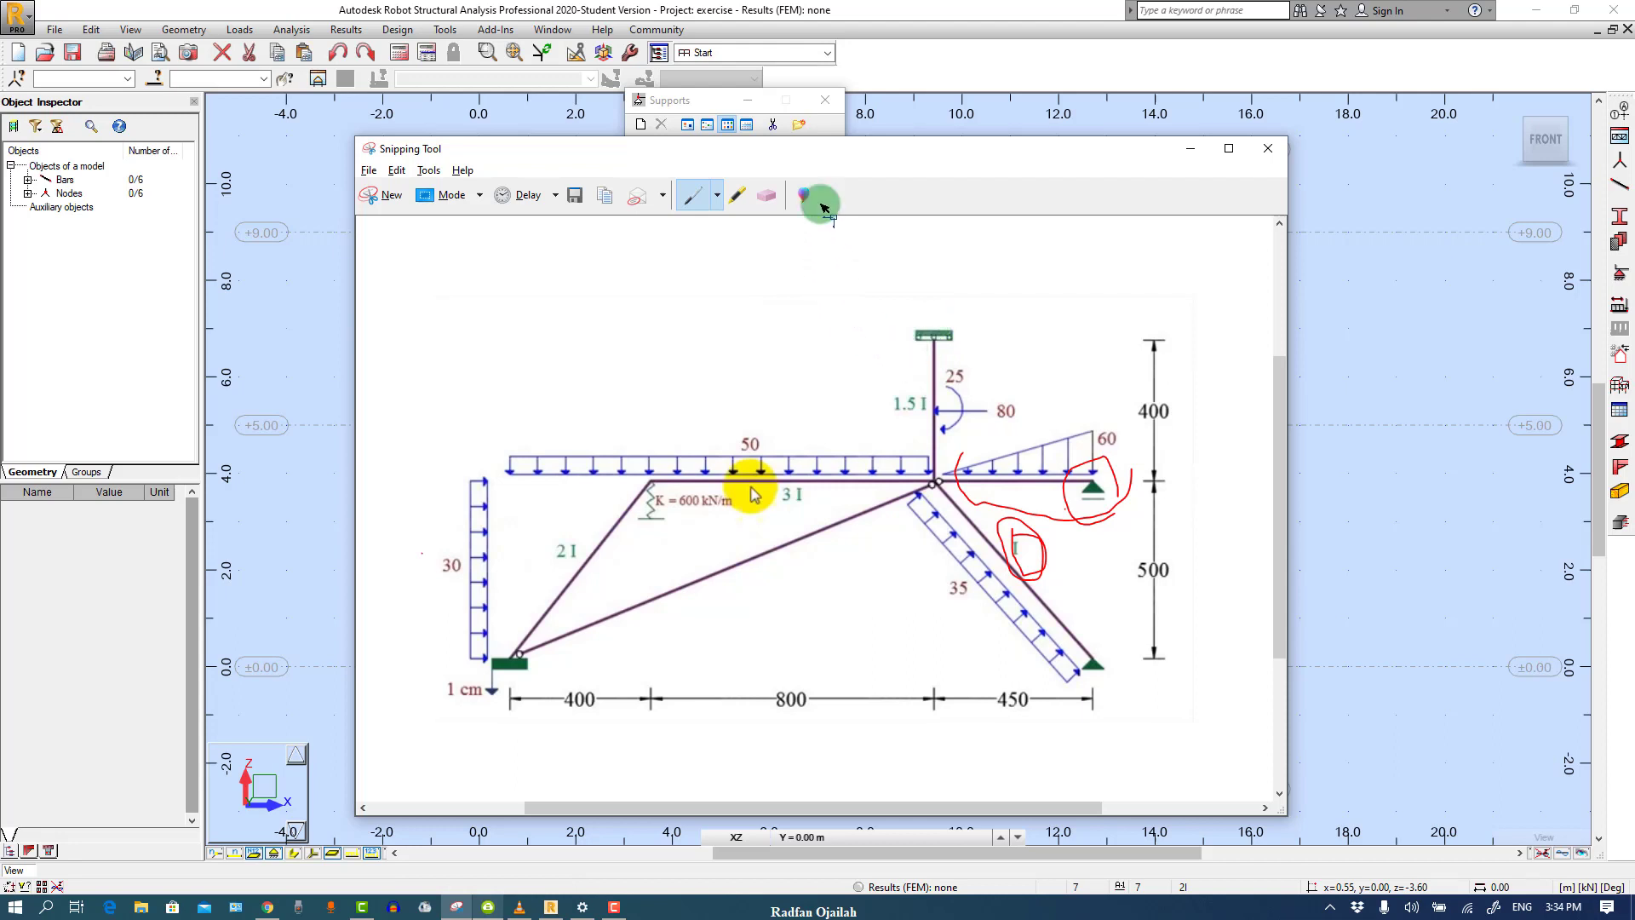
Define a new support type named Fixed-Roller with UZ and RY fixed
click(712, 108)
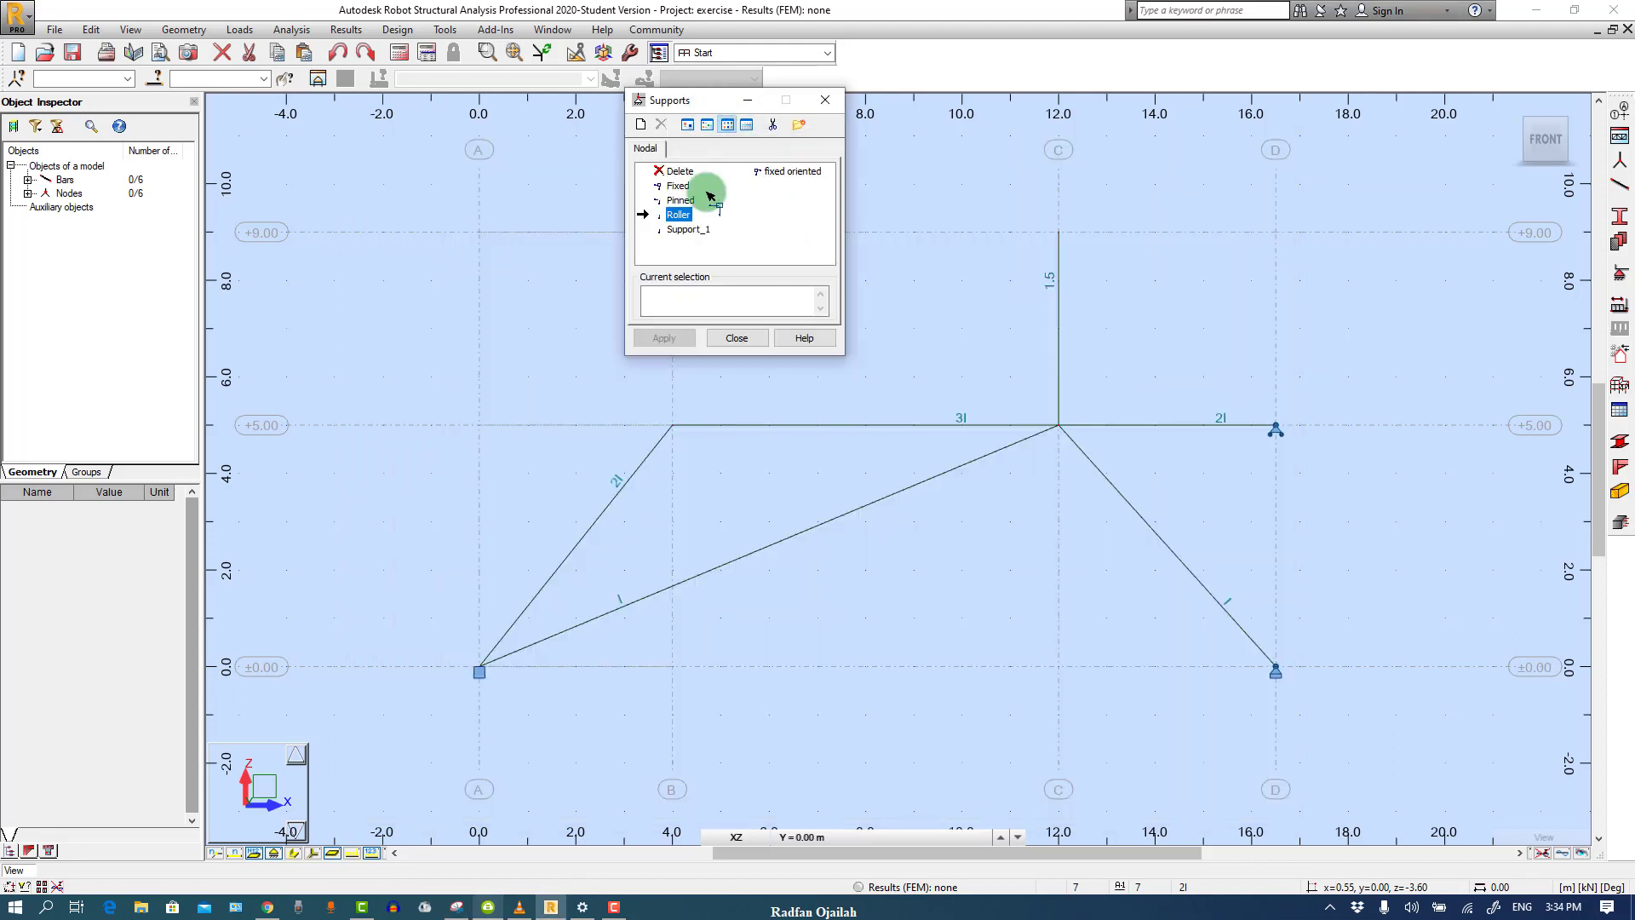
click(643, 126)
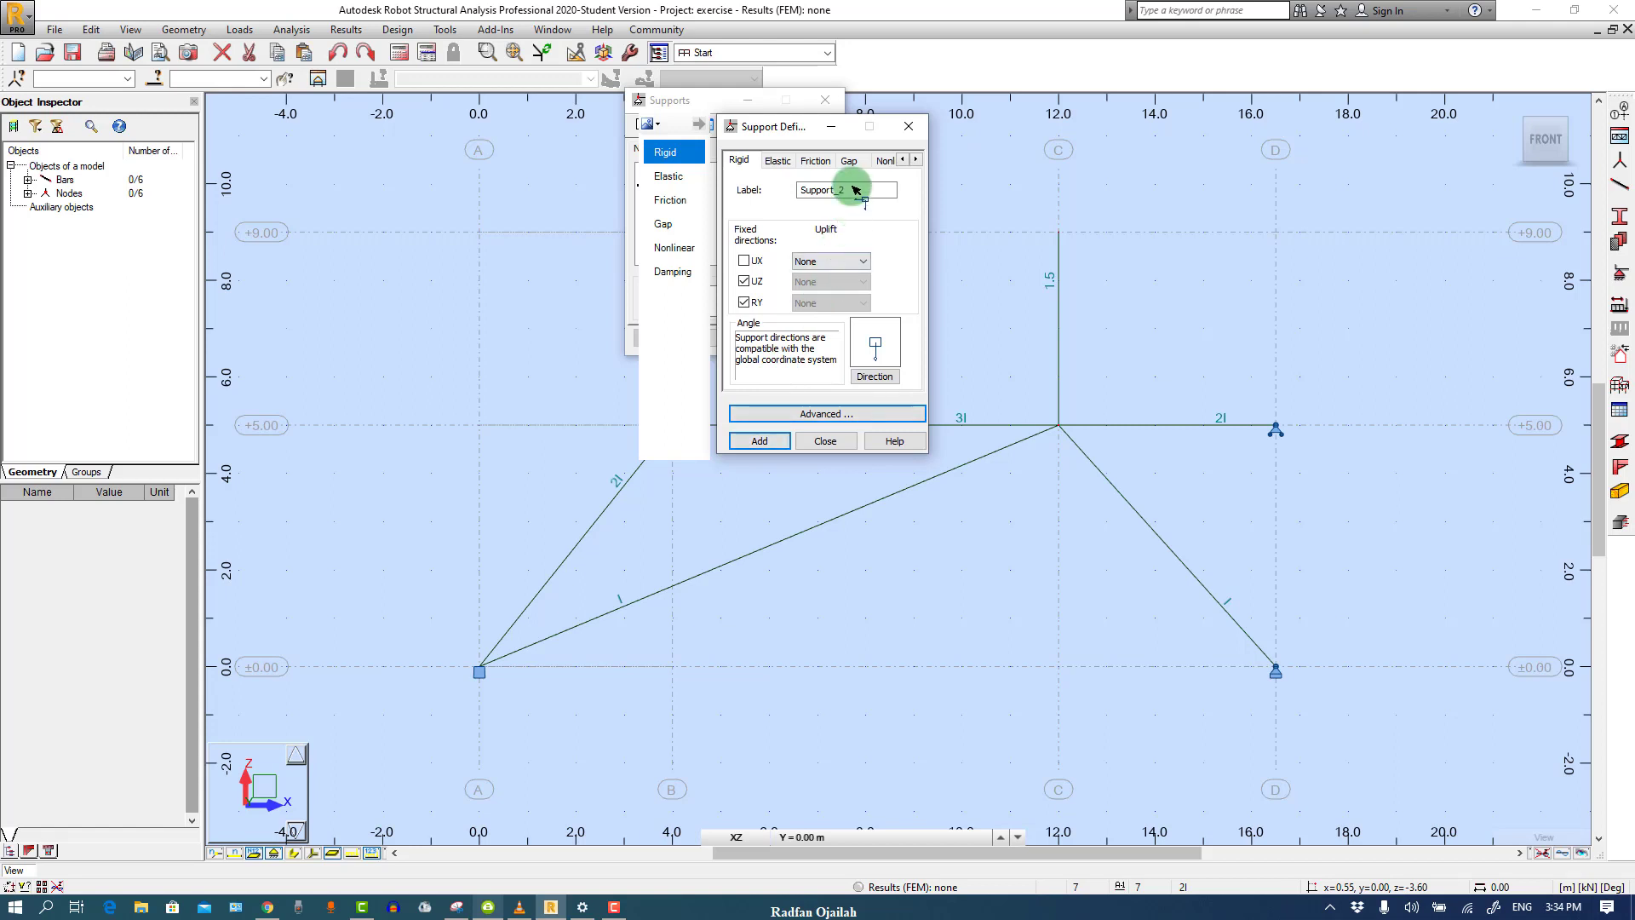
drag(856, 189, 741, 192)
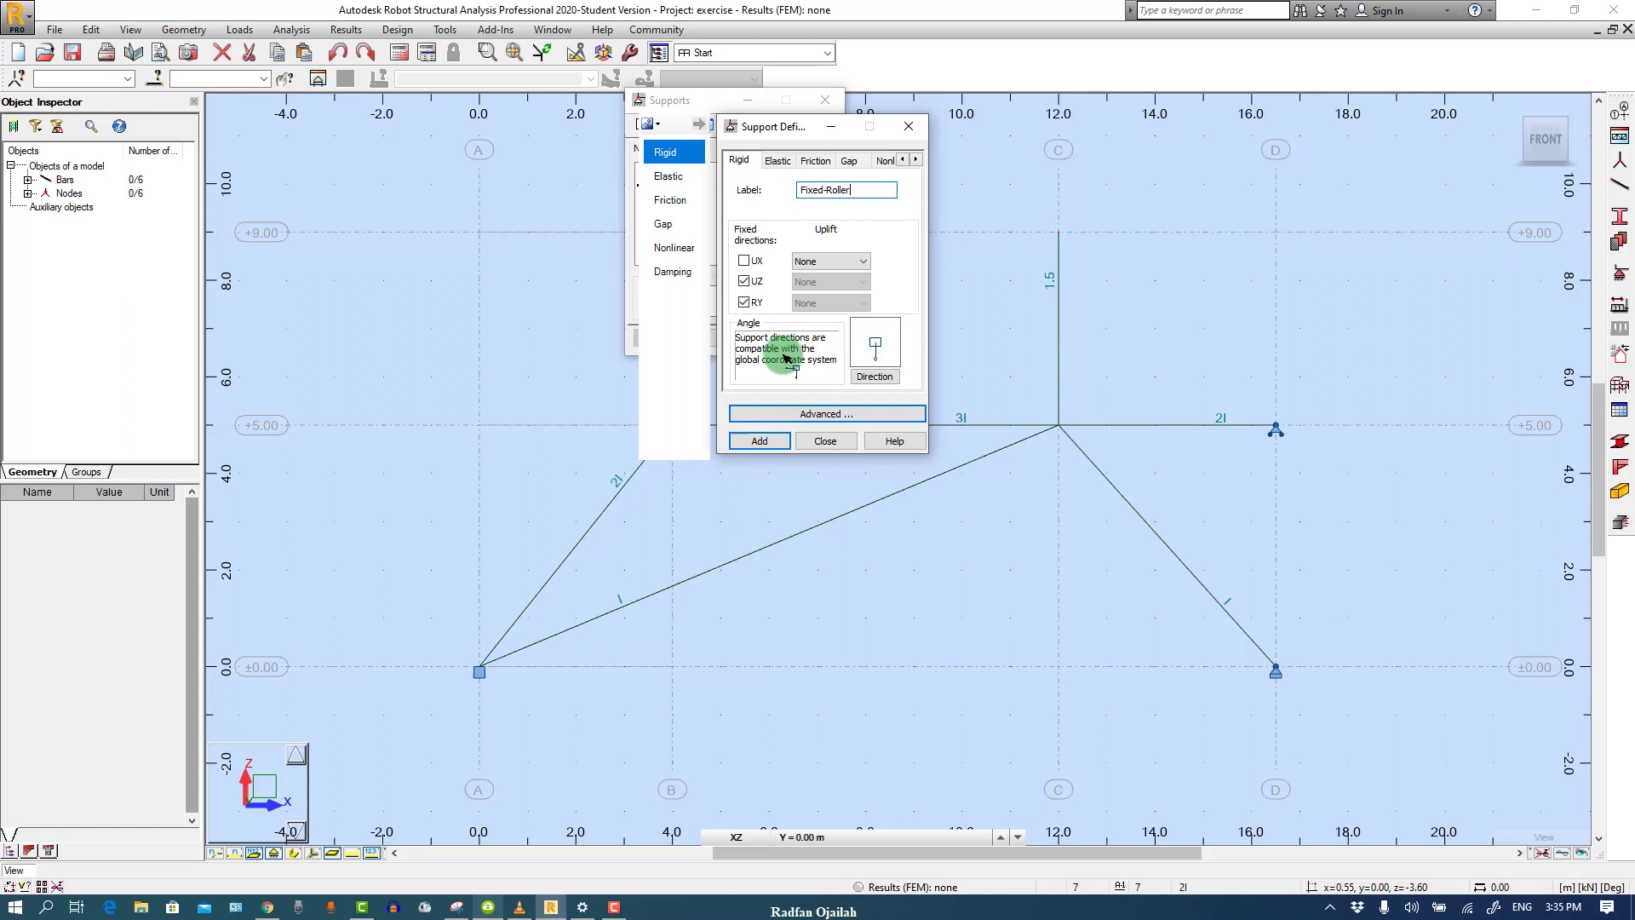
click(759, 440)
click(826, 441)
Assign the Fixed-Roller support to the column's top node at (12, 9)
click(758, 197)
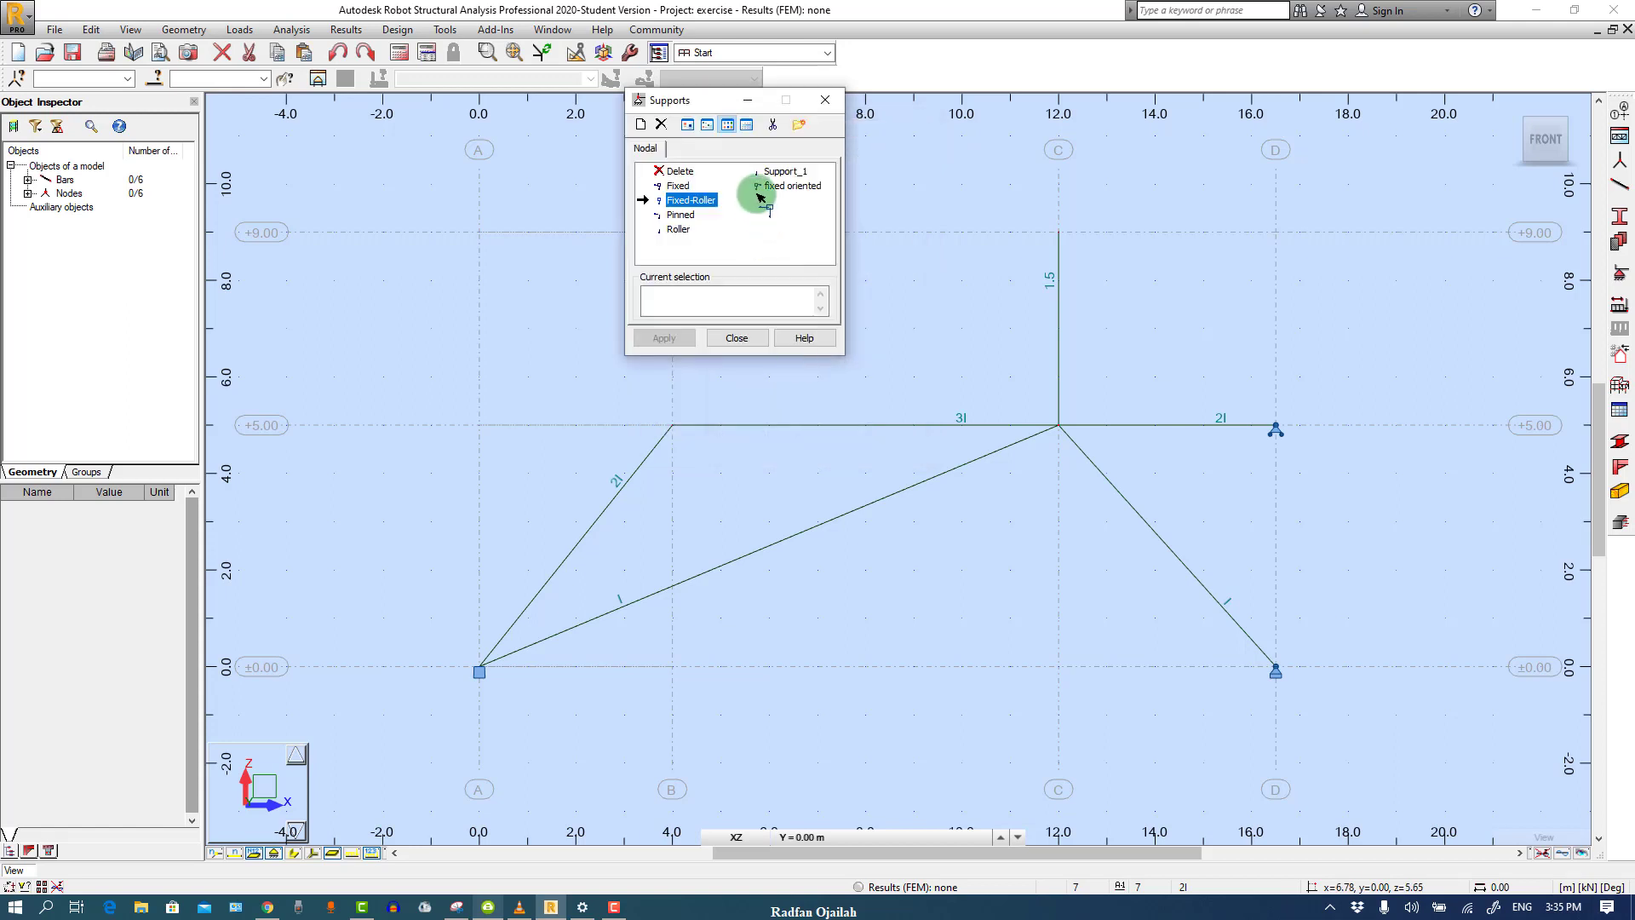
click(1059, 232)
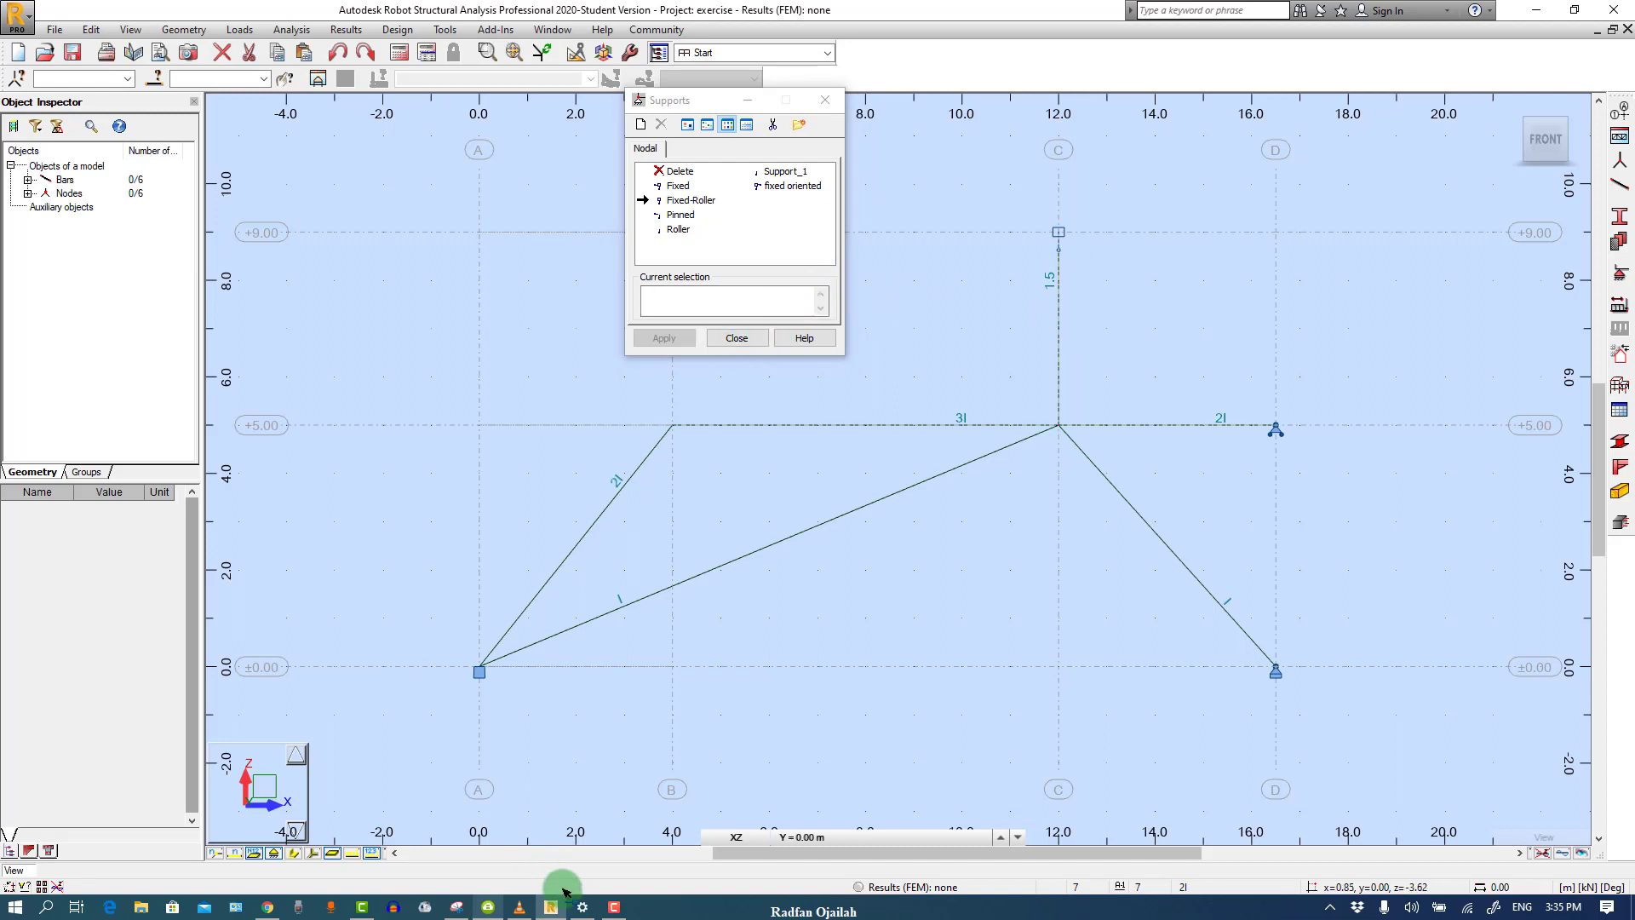
click(468, 910)
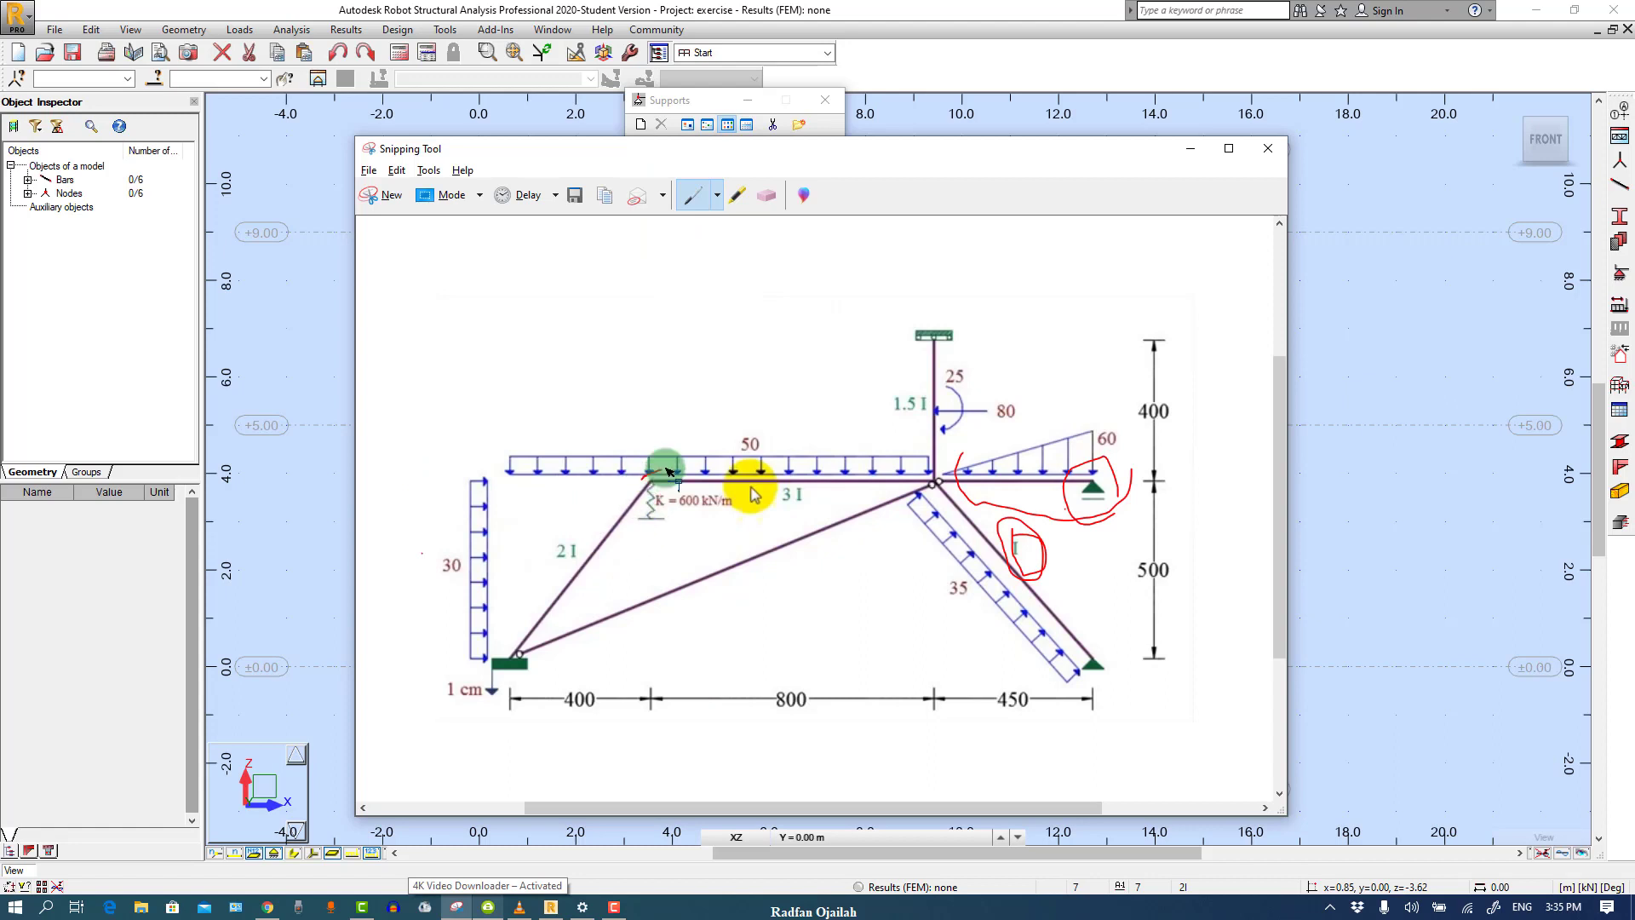
Mark the spring on the sketch and define an elastic support with KZ = 600 kN/m
mouse_move(661, 465)
mouse_down()
mouse_move(690, 513)
mouse_move(647, 539)
mouse_move(652, 471)
mouse_up()
click(658, 502)
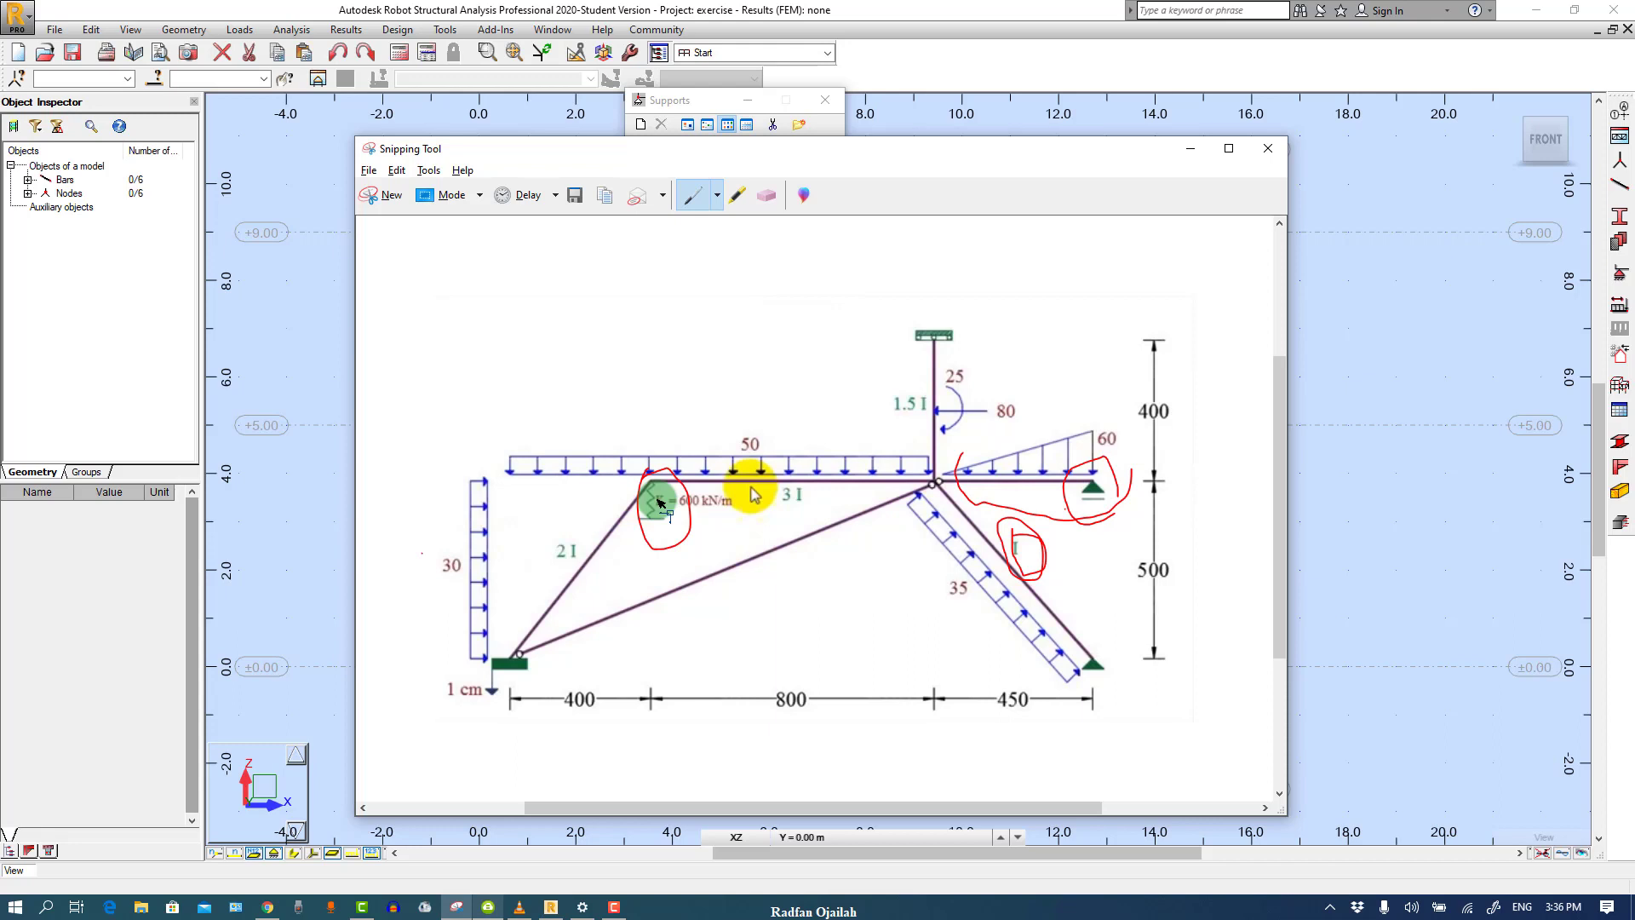
click(1351, 424)
click(692, 203)
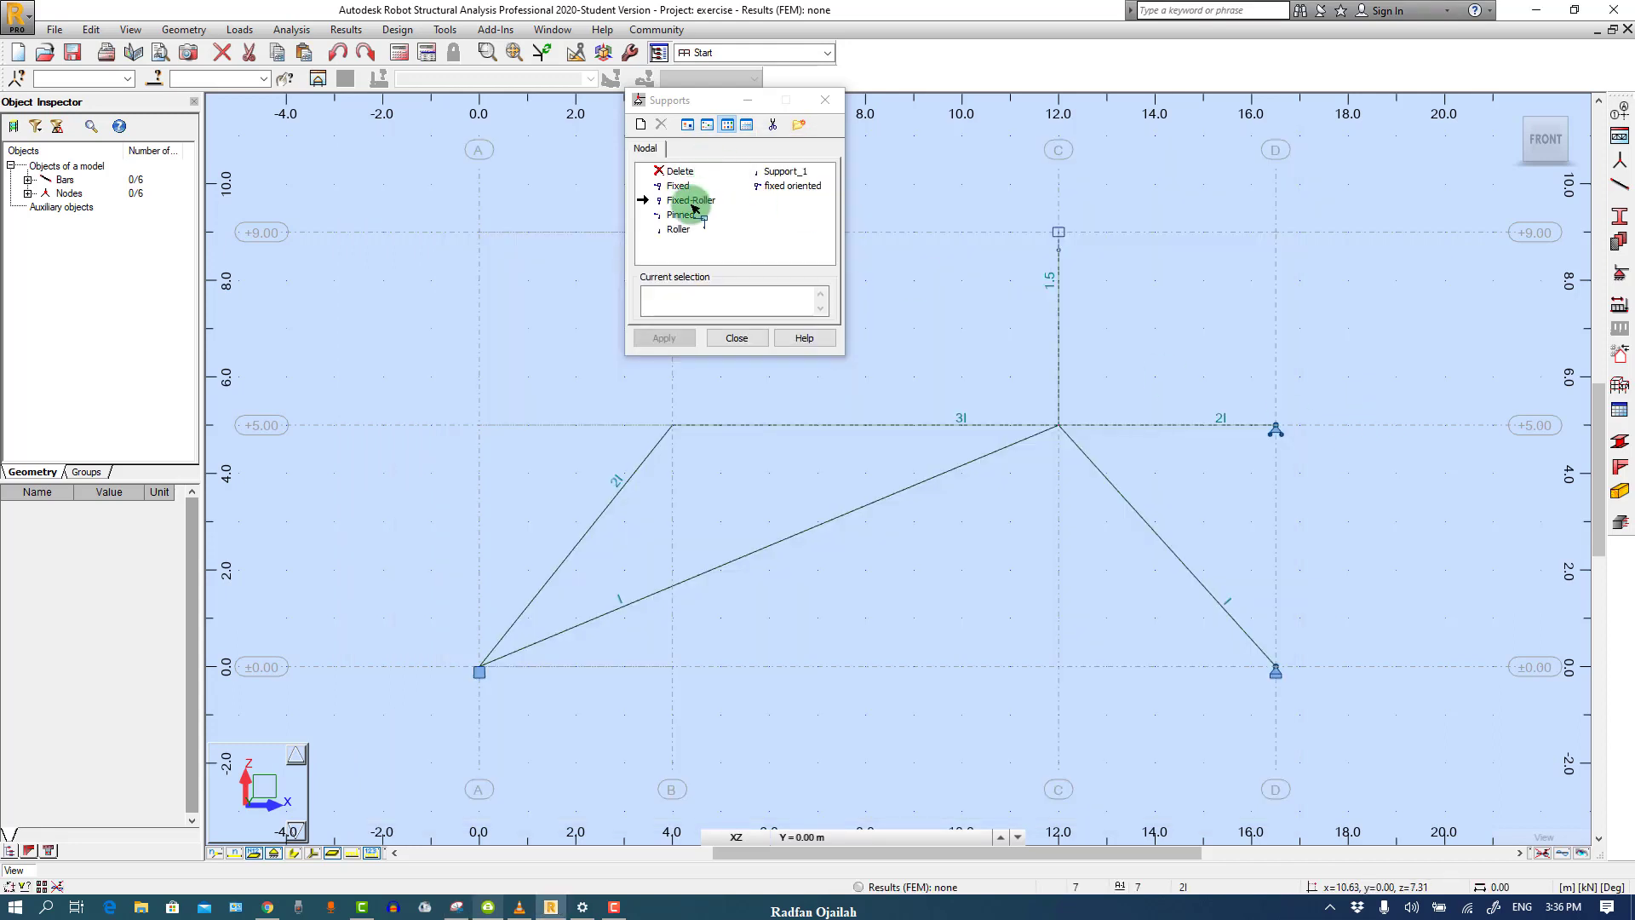
click(642, 124)
click(777, 156)
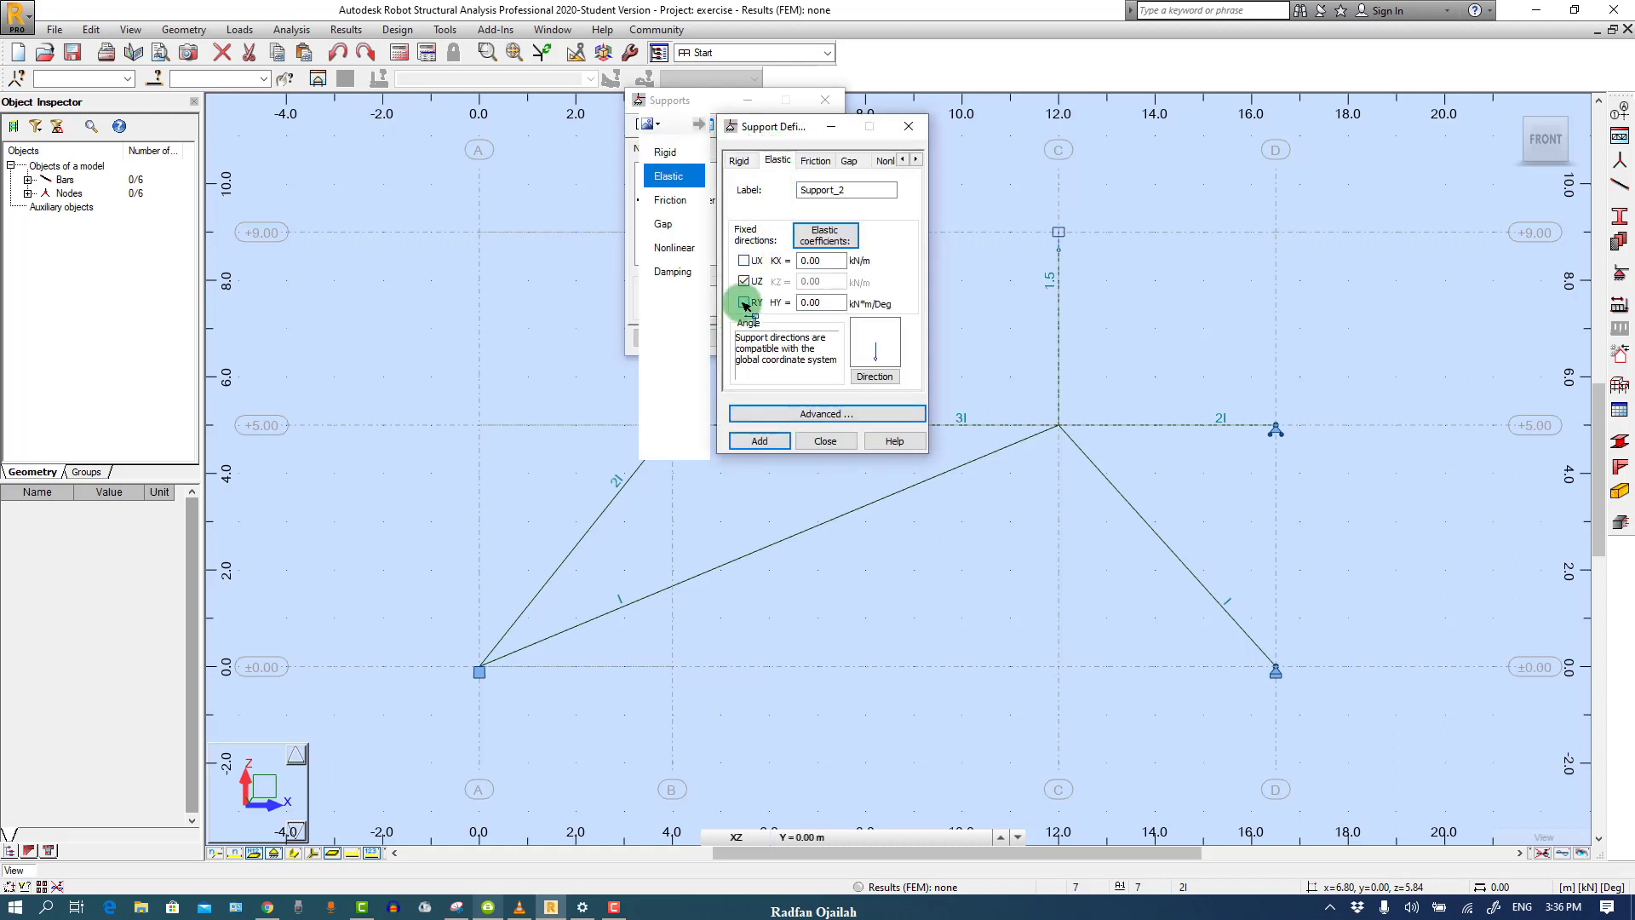
click(744, 282)
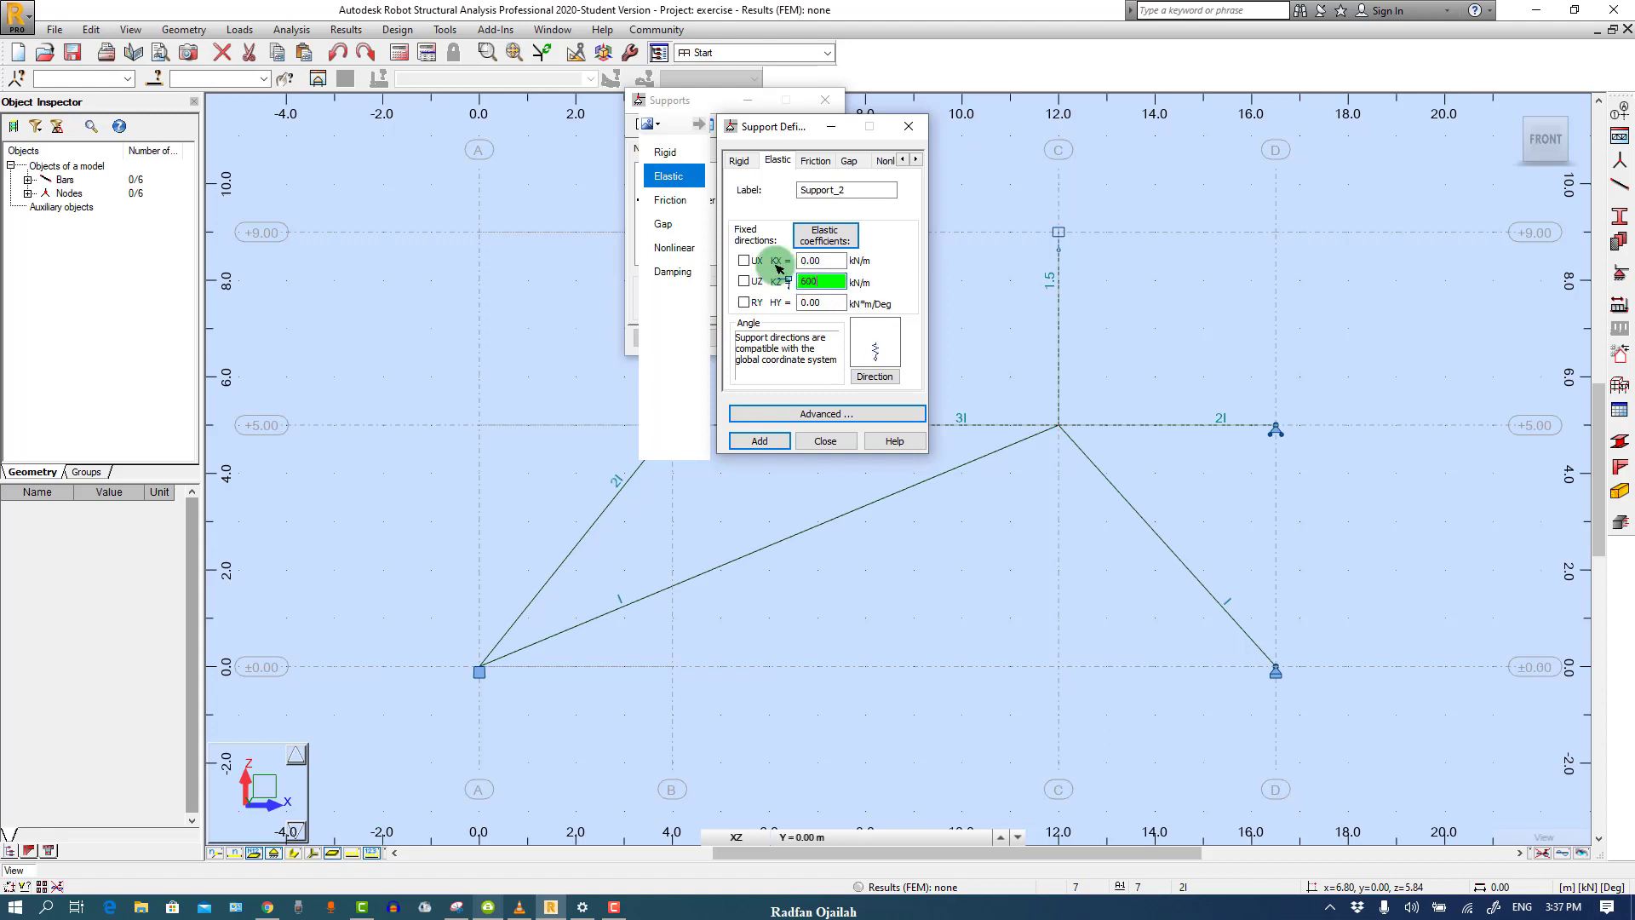
click(759, 440)
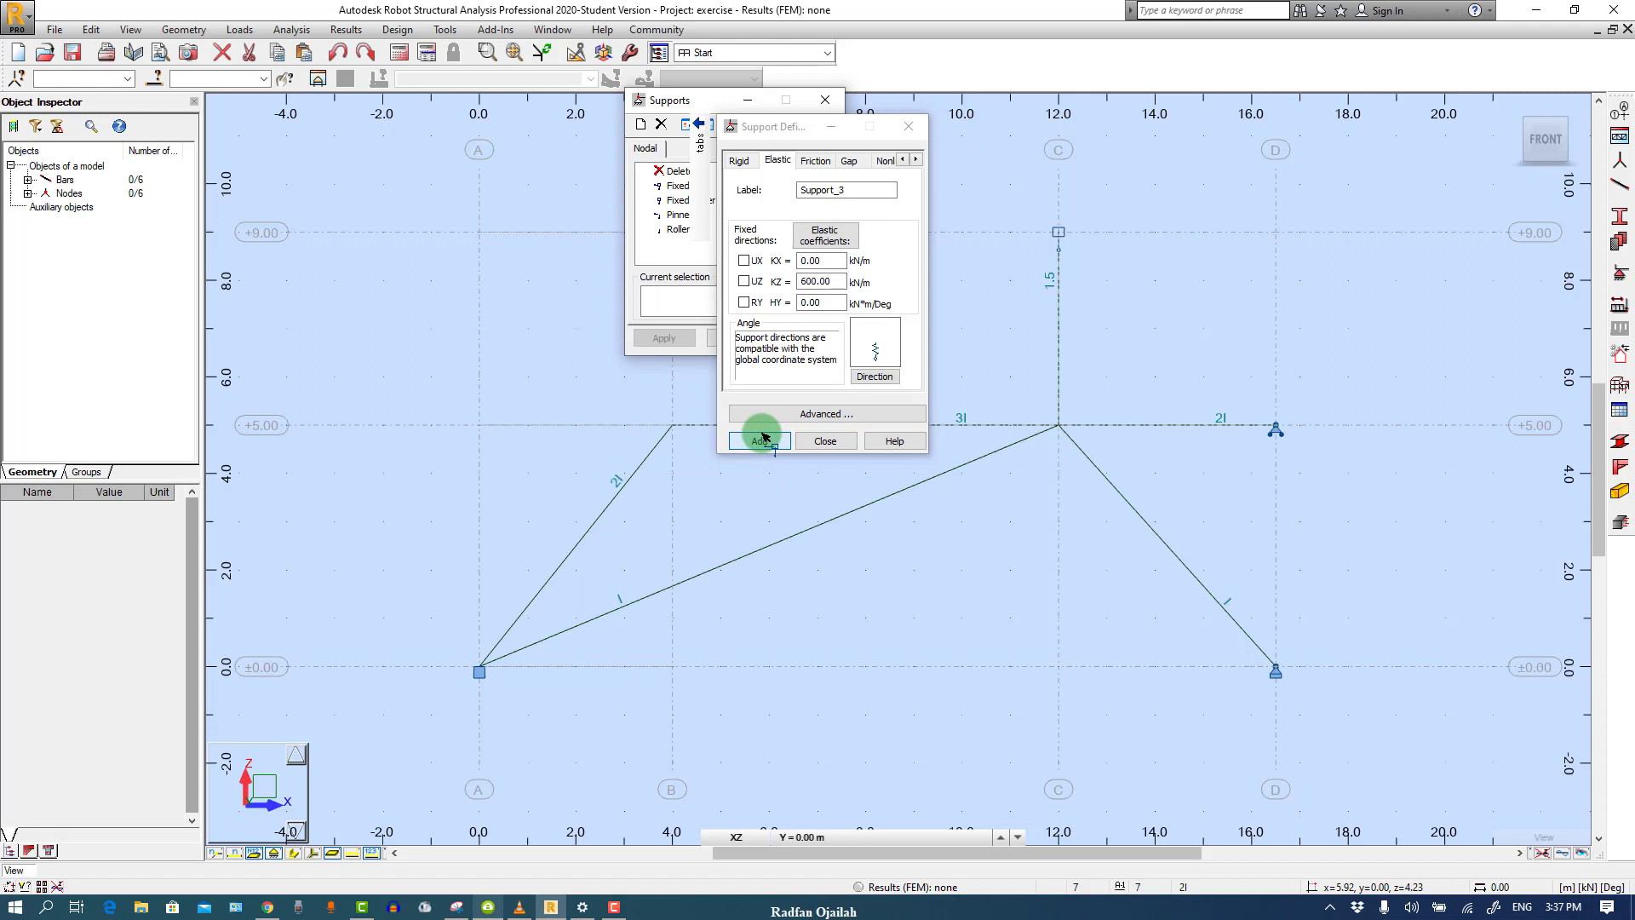
click(816, 444)
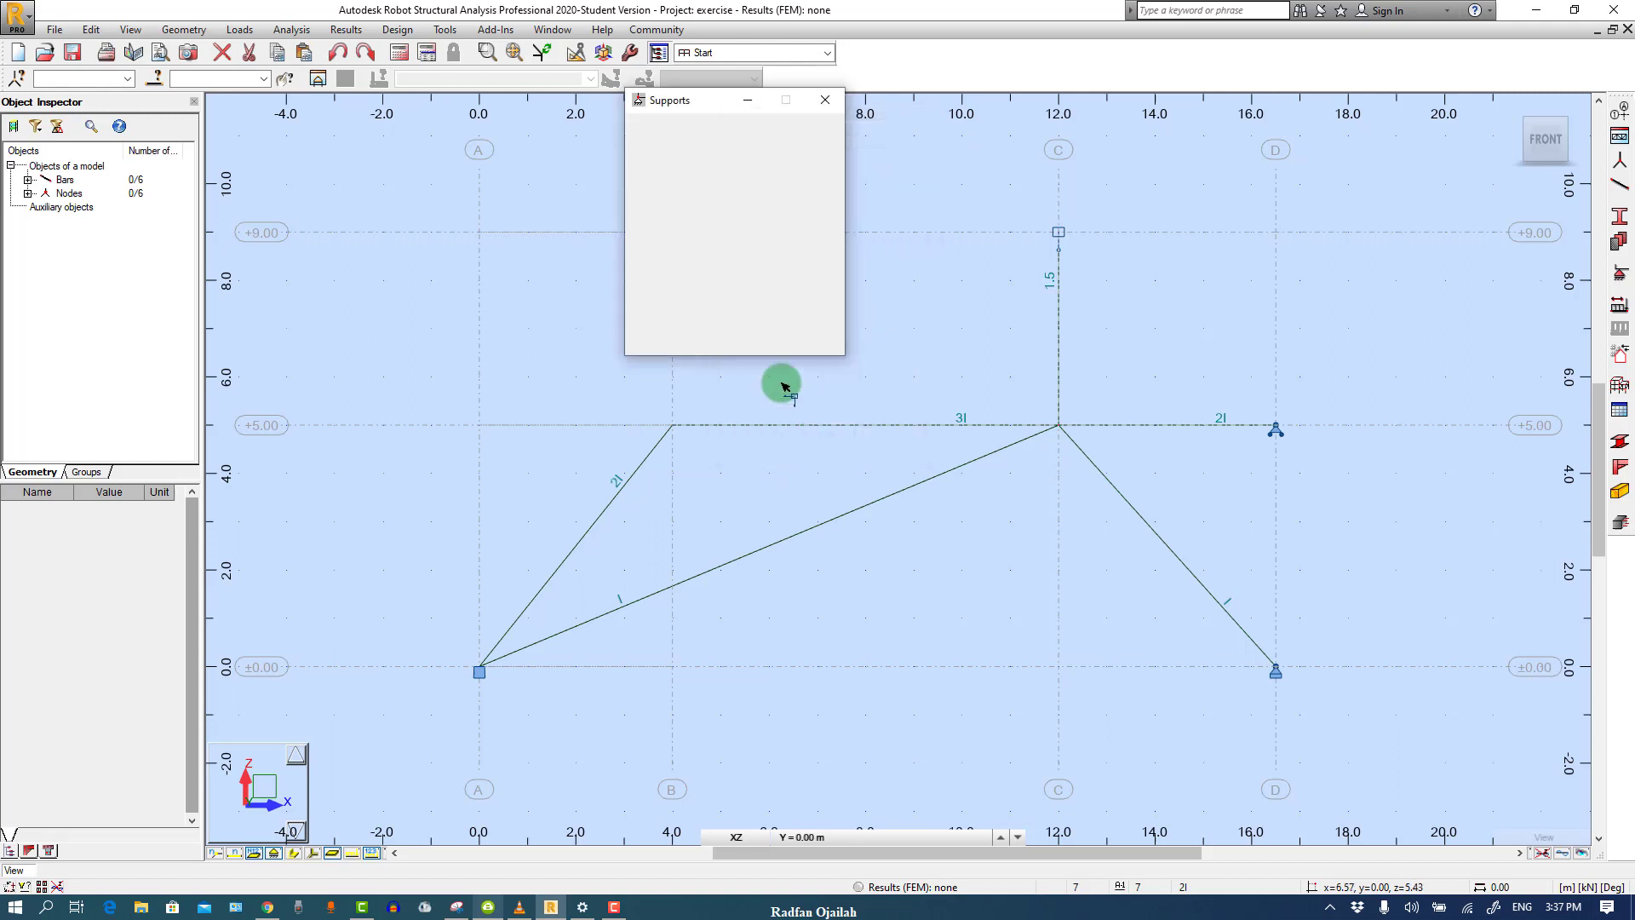
Assign the elastic Support_2 to the node at (4, 5)
click(673, 425)
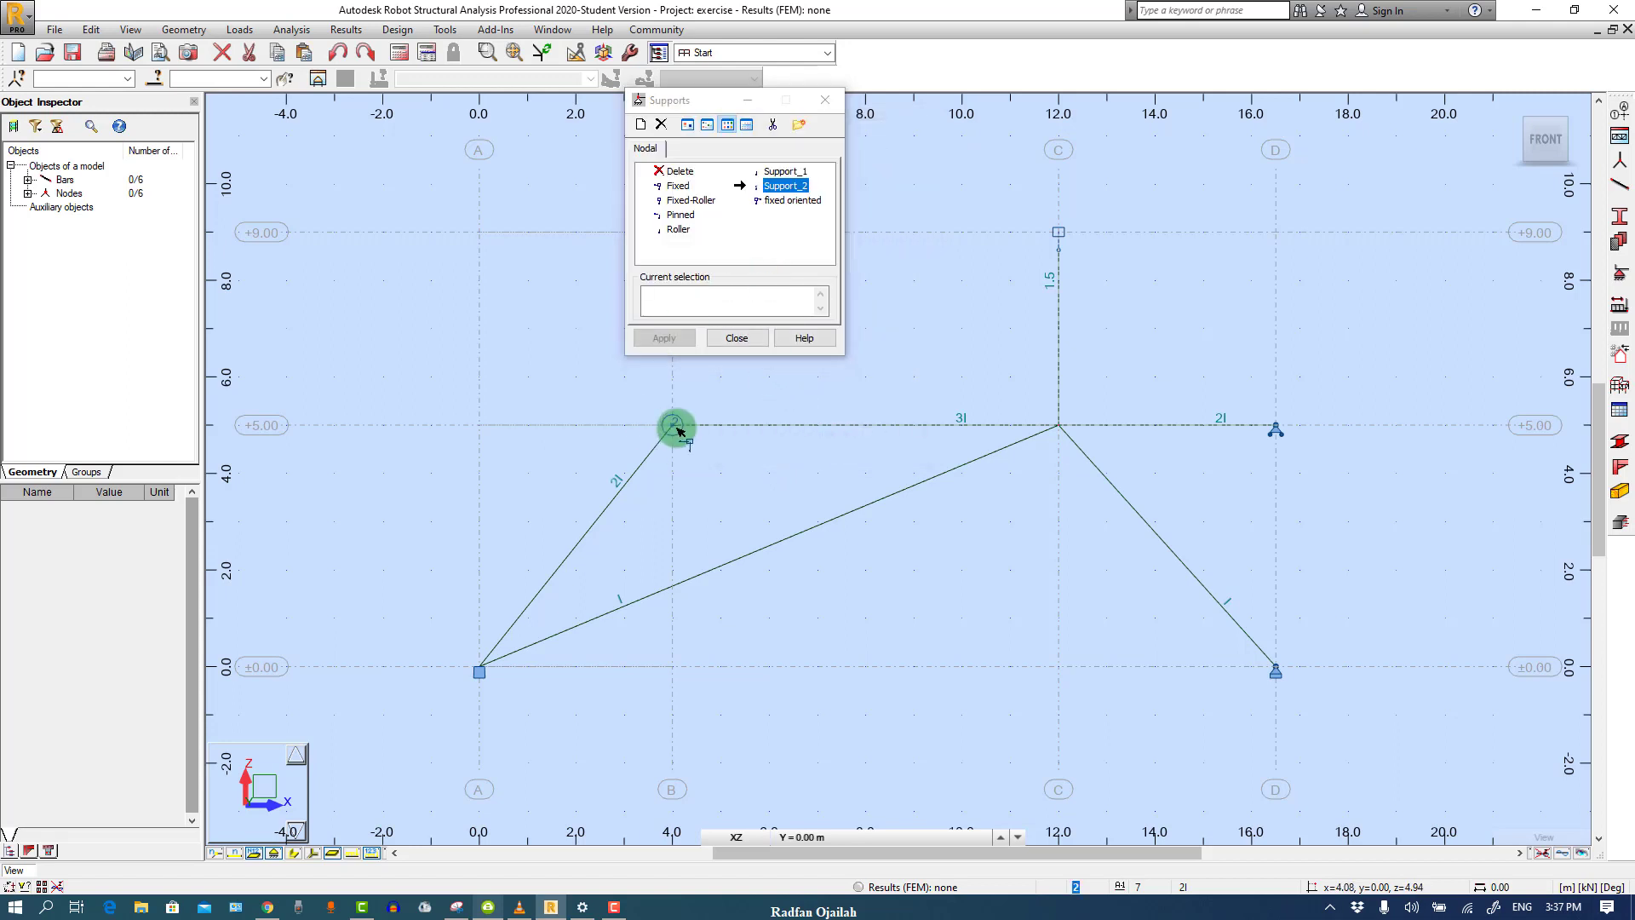
click(734, 338)
key(alt+Tab)
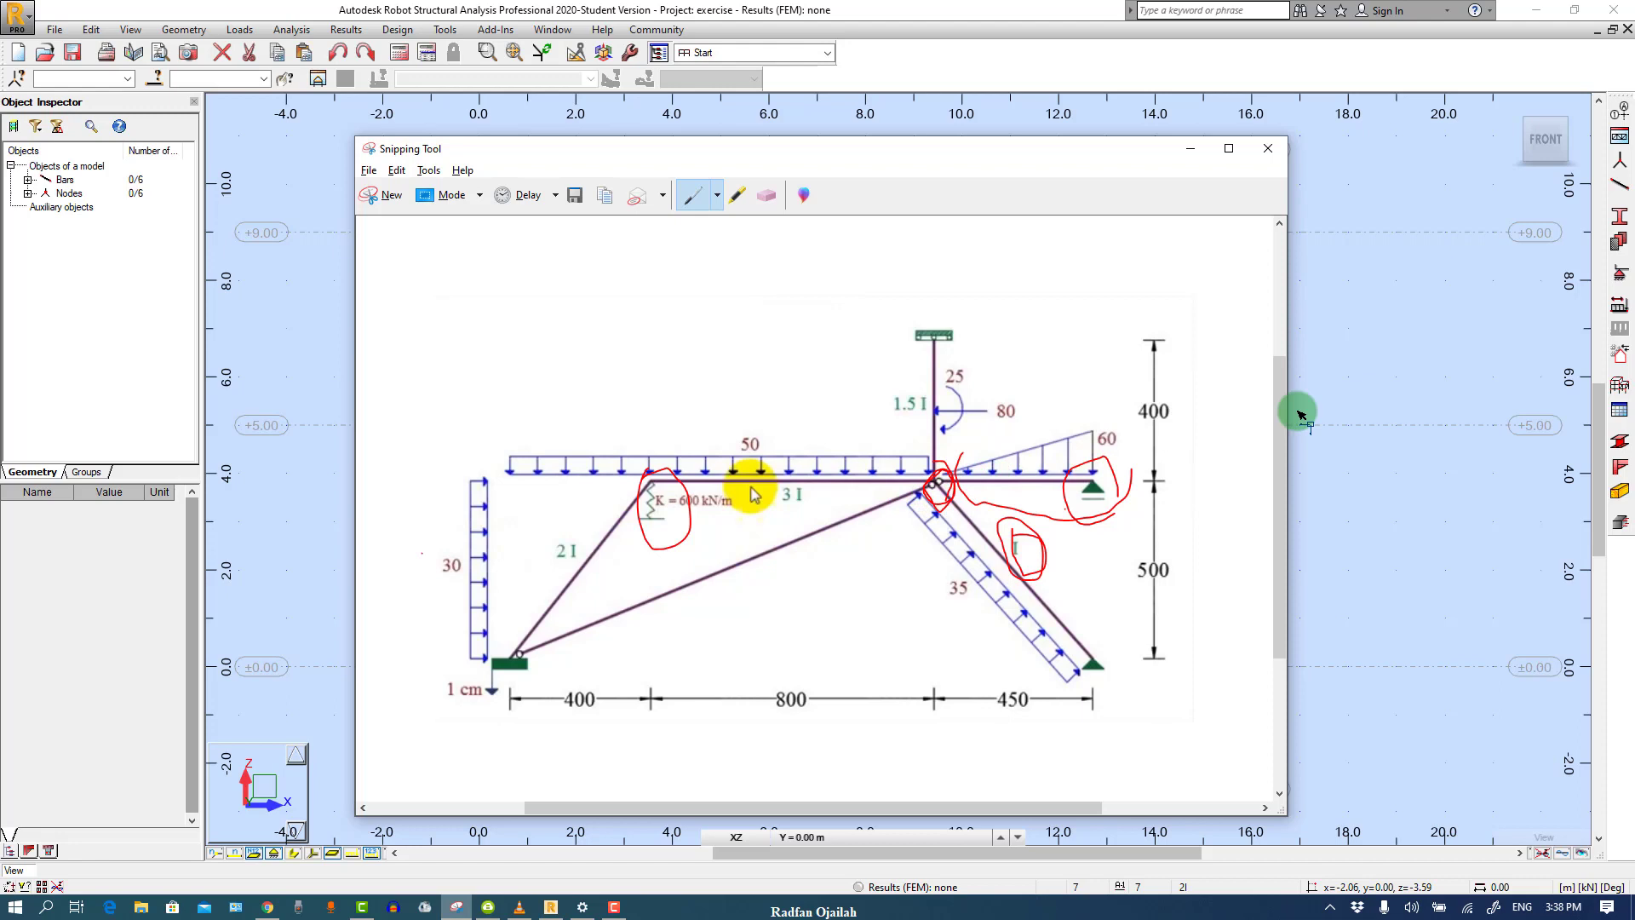
Give bar 6, from (12, 5) to (16.5, 5), a Pinned-Fixed end release
click(1329, 407)
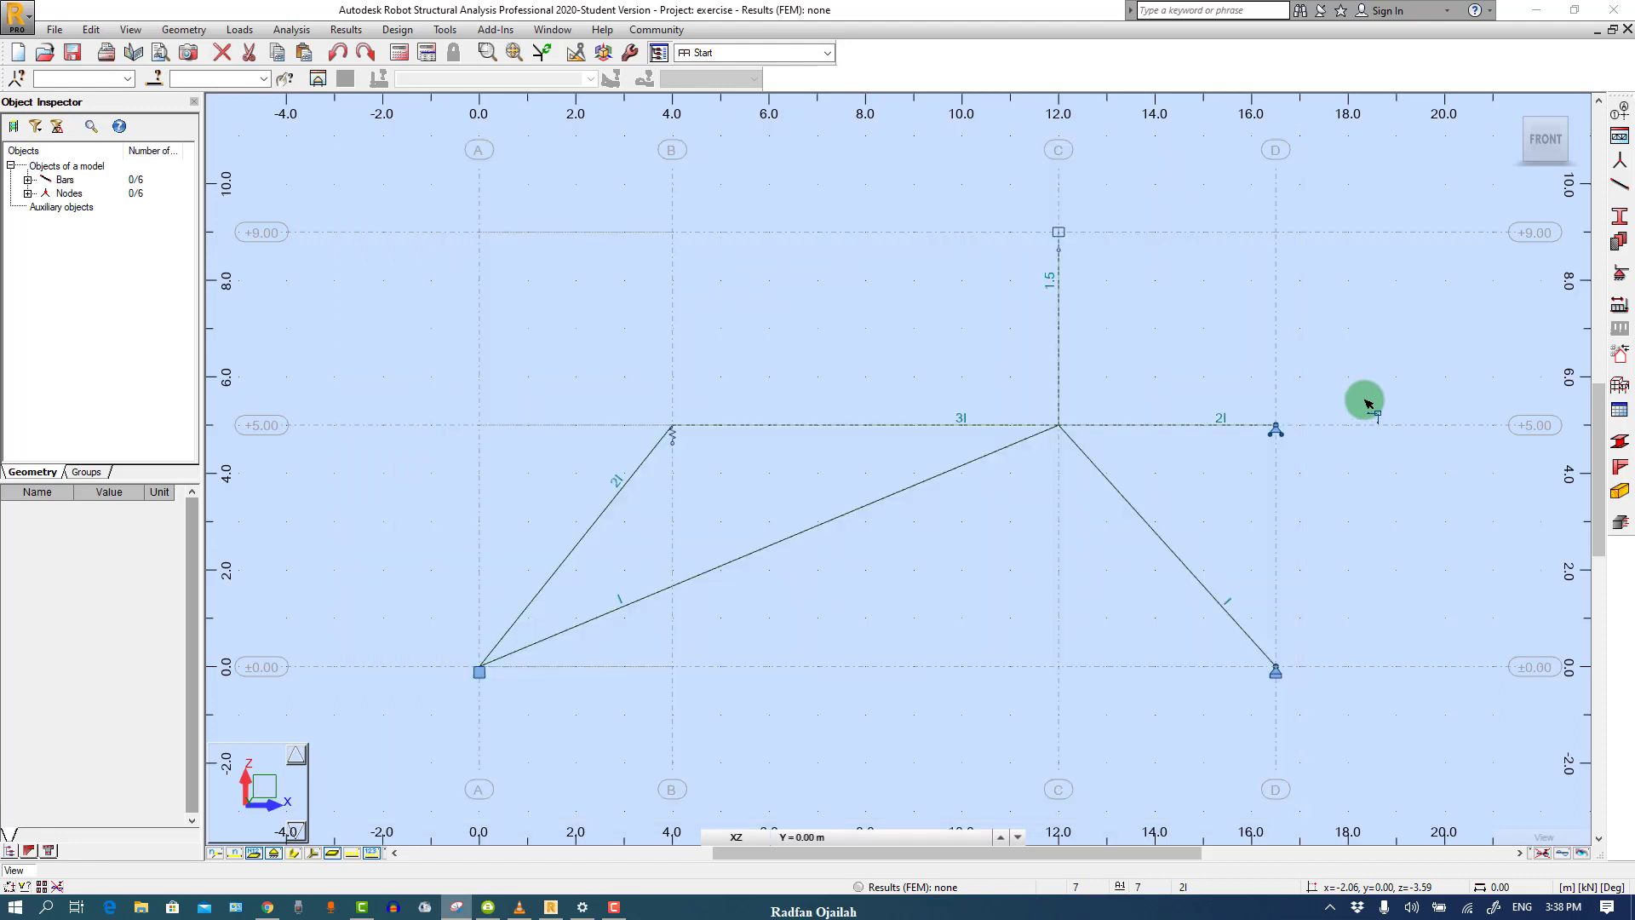
click(1128, 426)
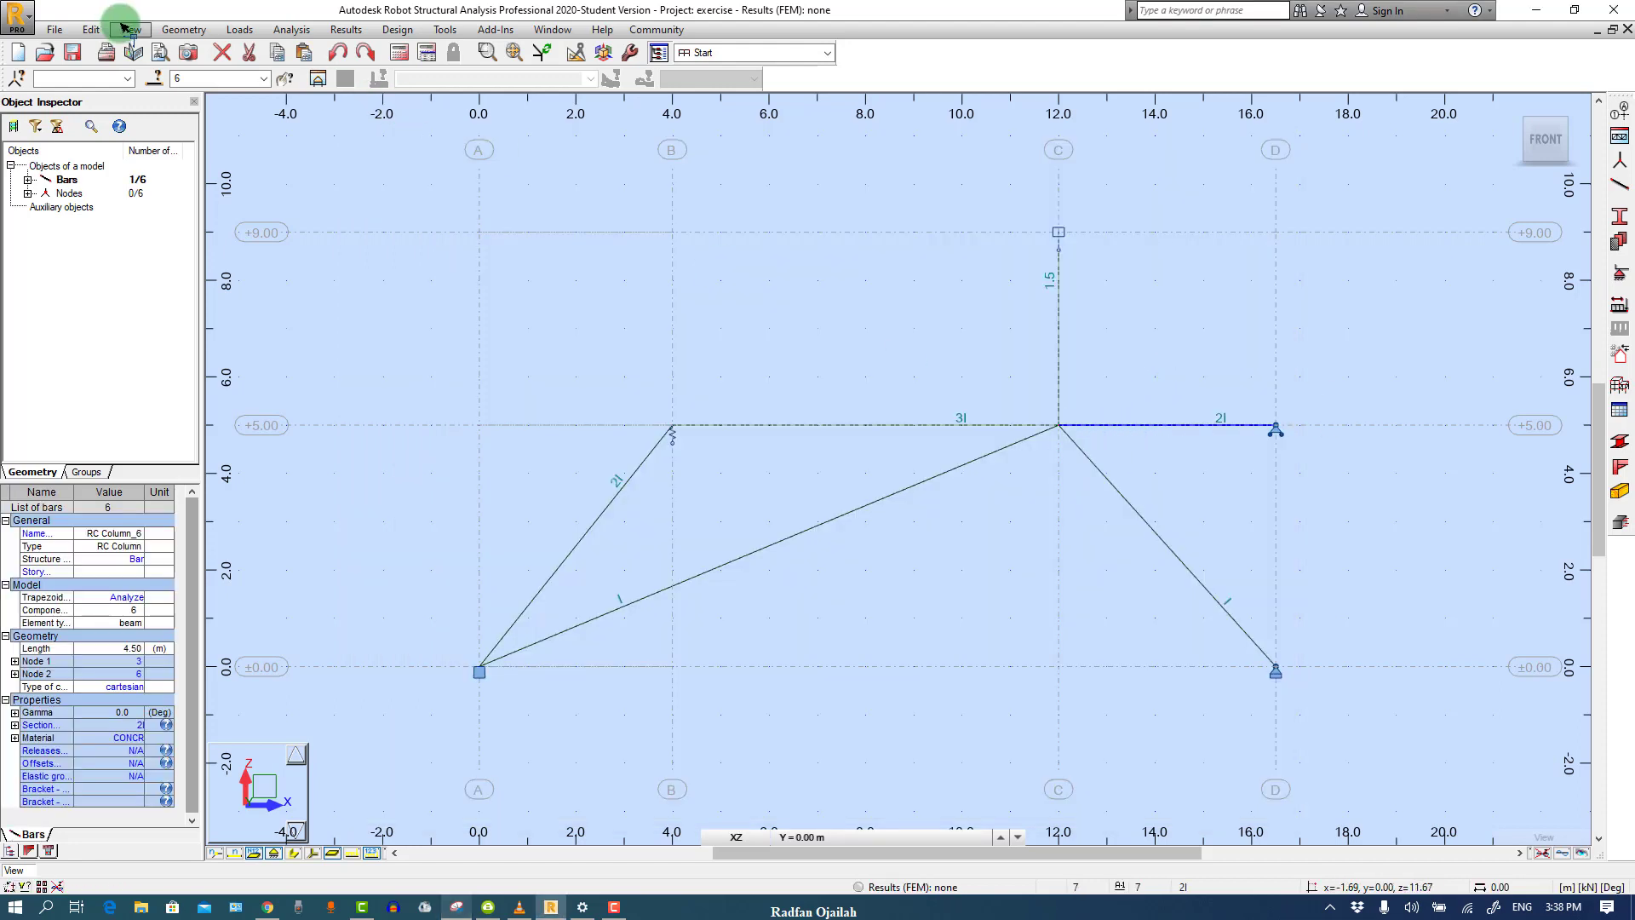
click(183, 30)
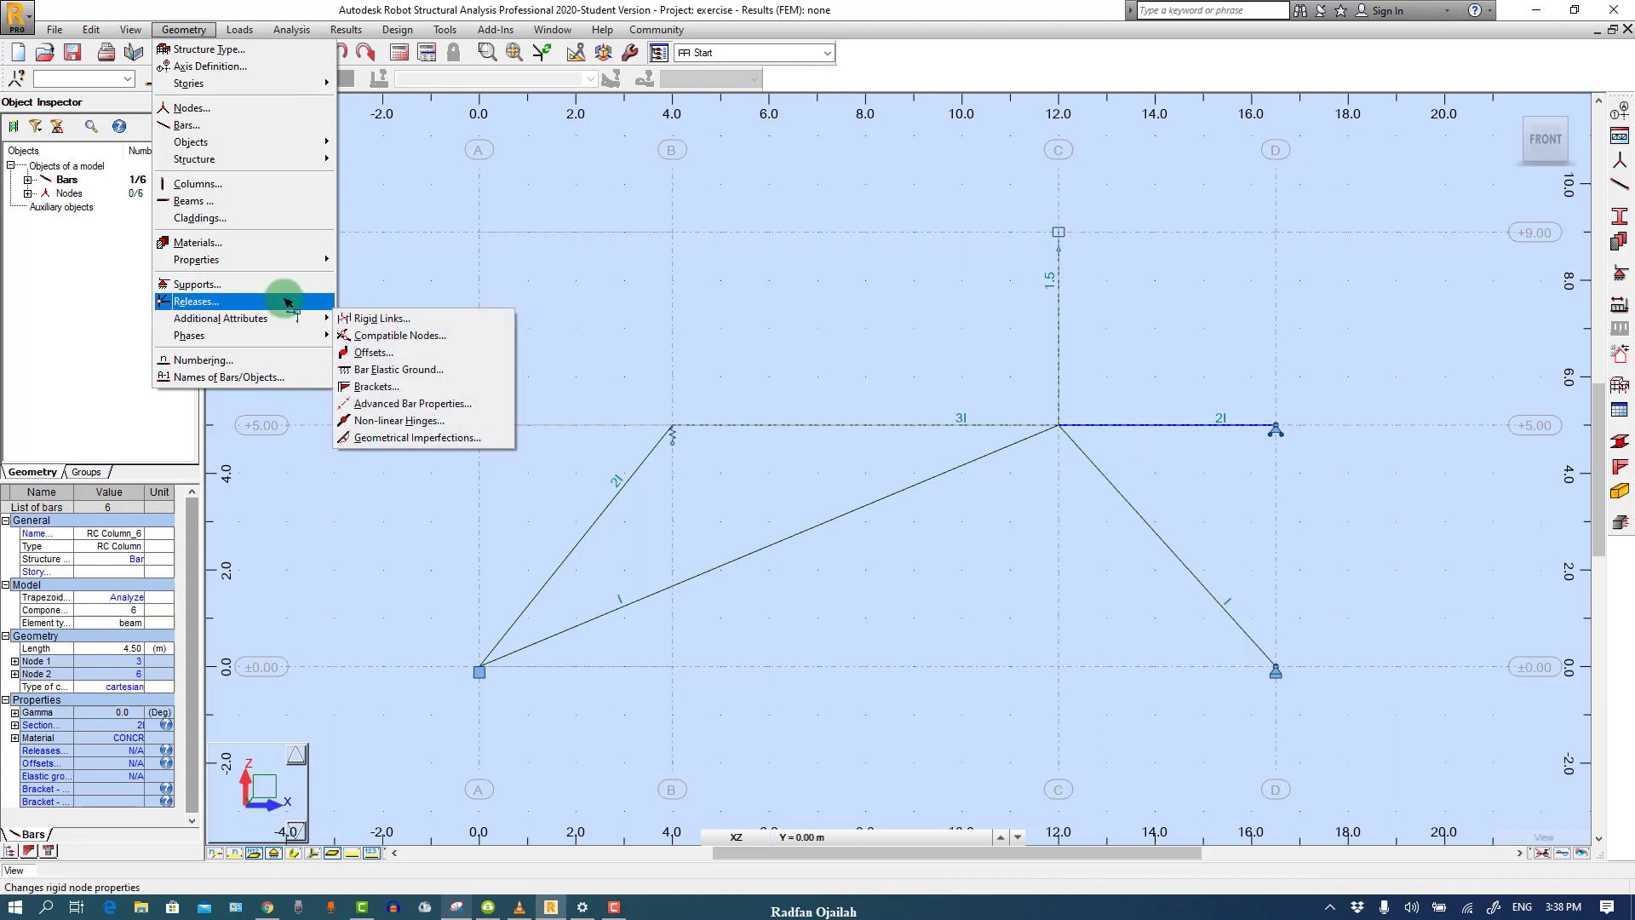
click(307, 302)
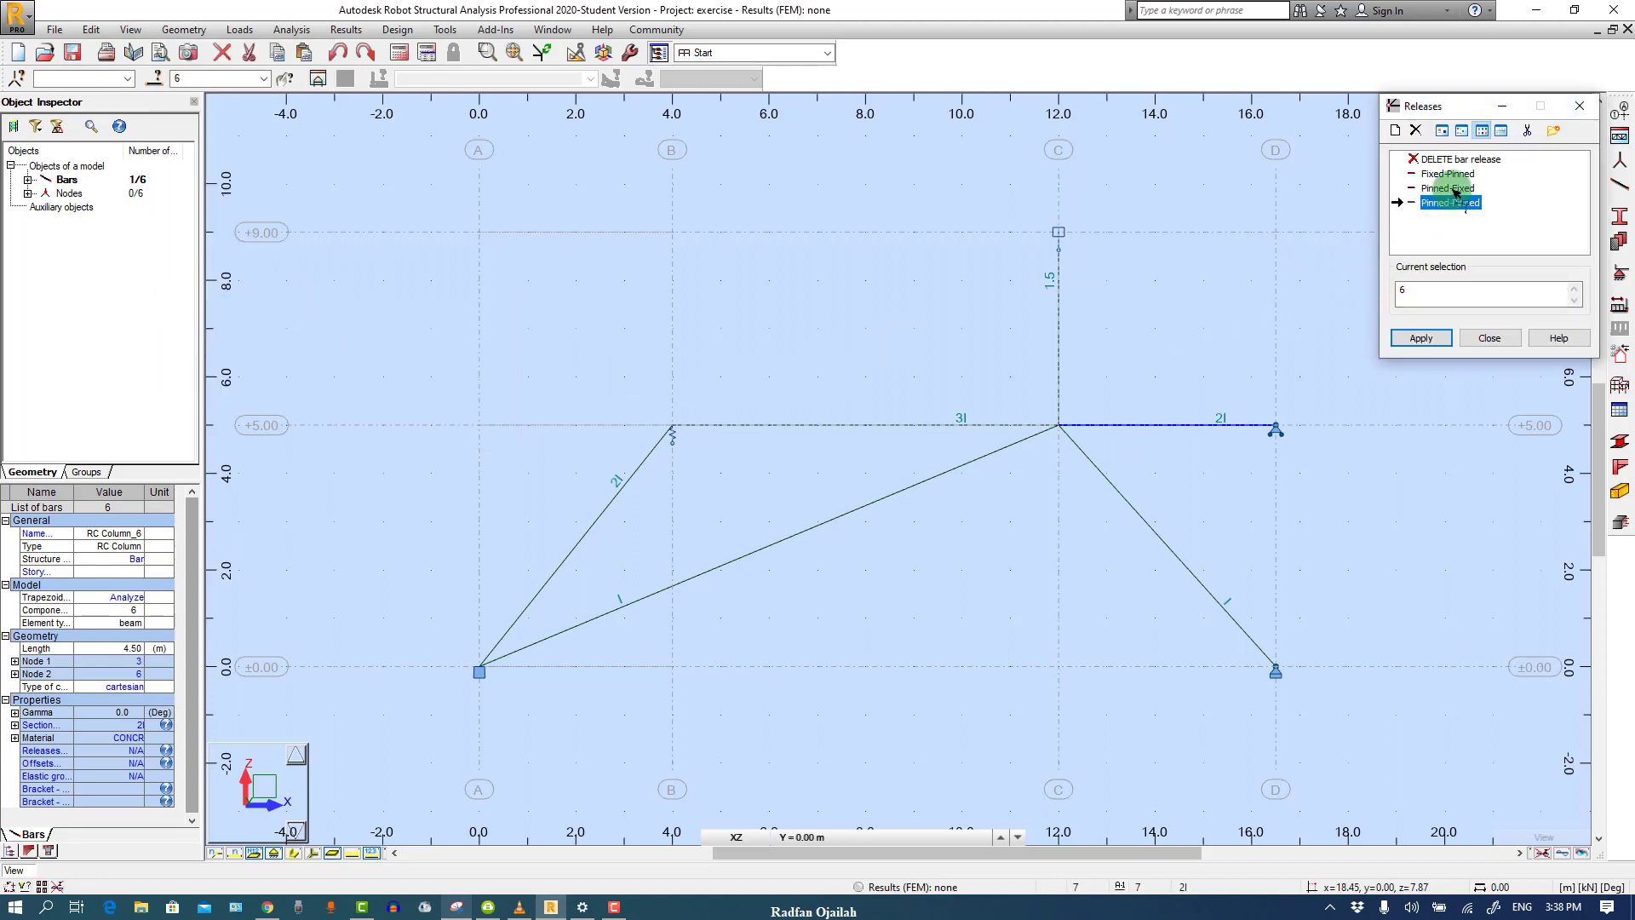
click(1453, 189)
click(1415, 339)
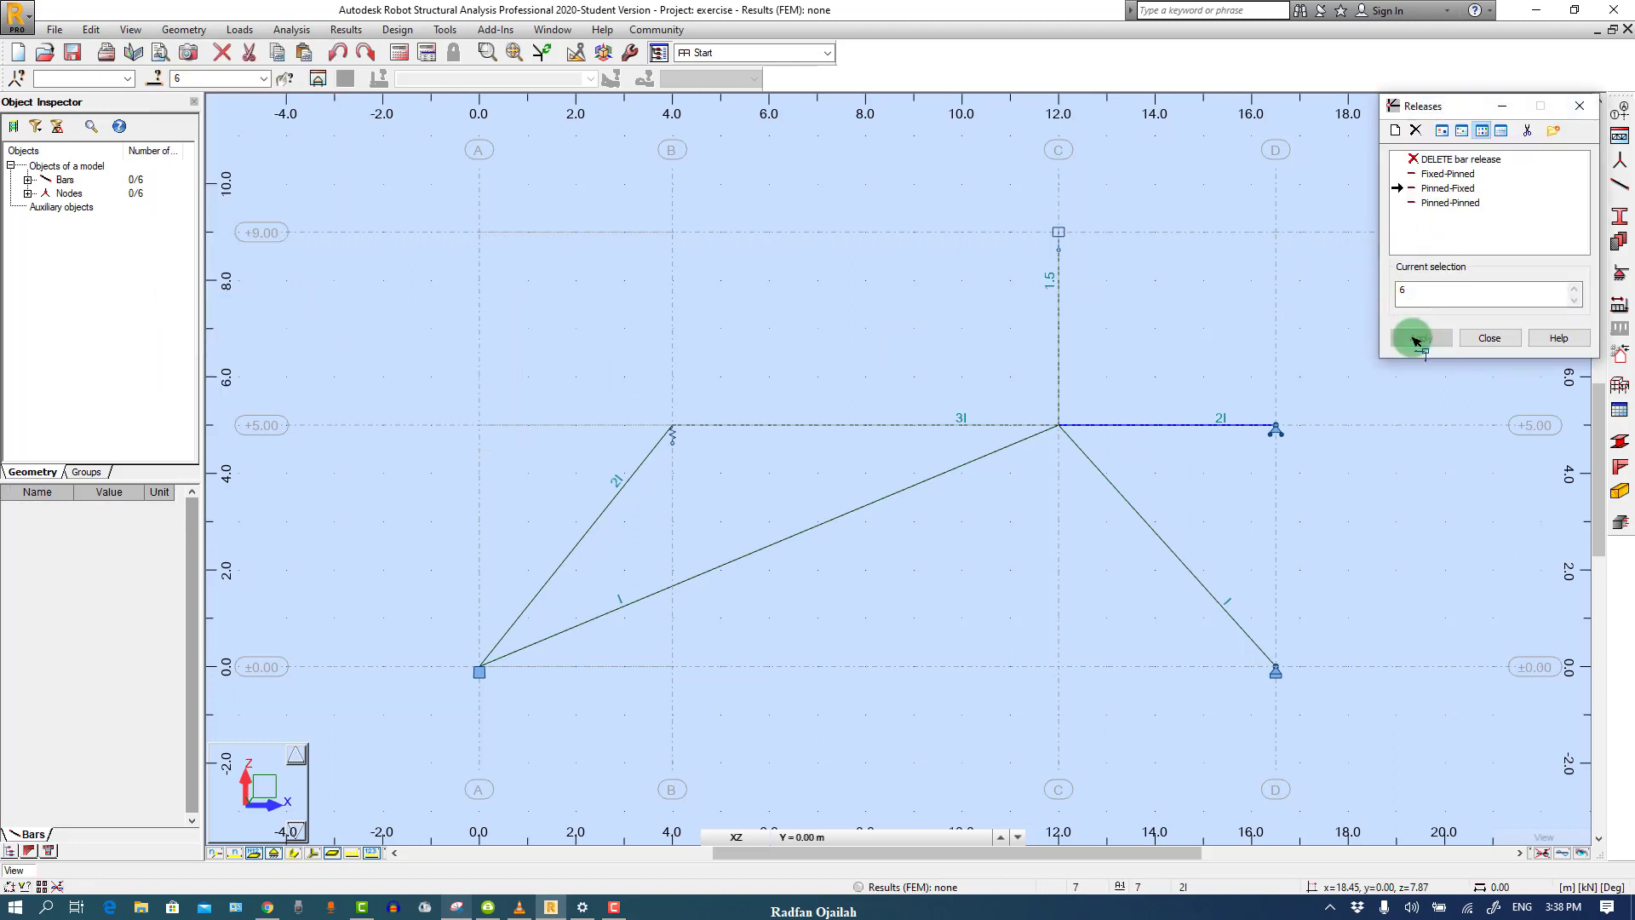
click(1056, 426)
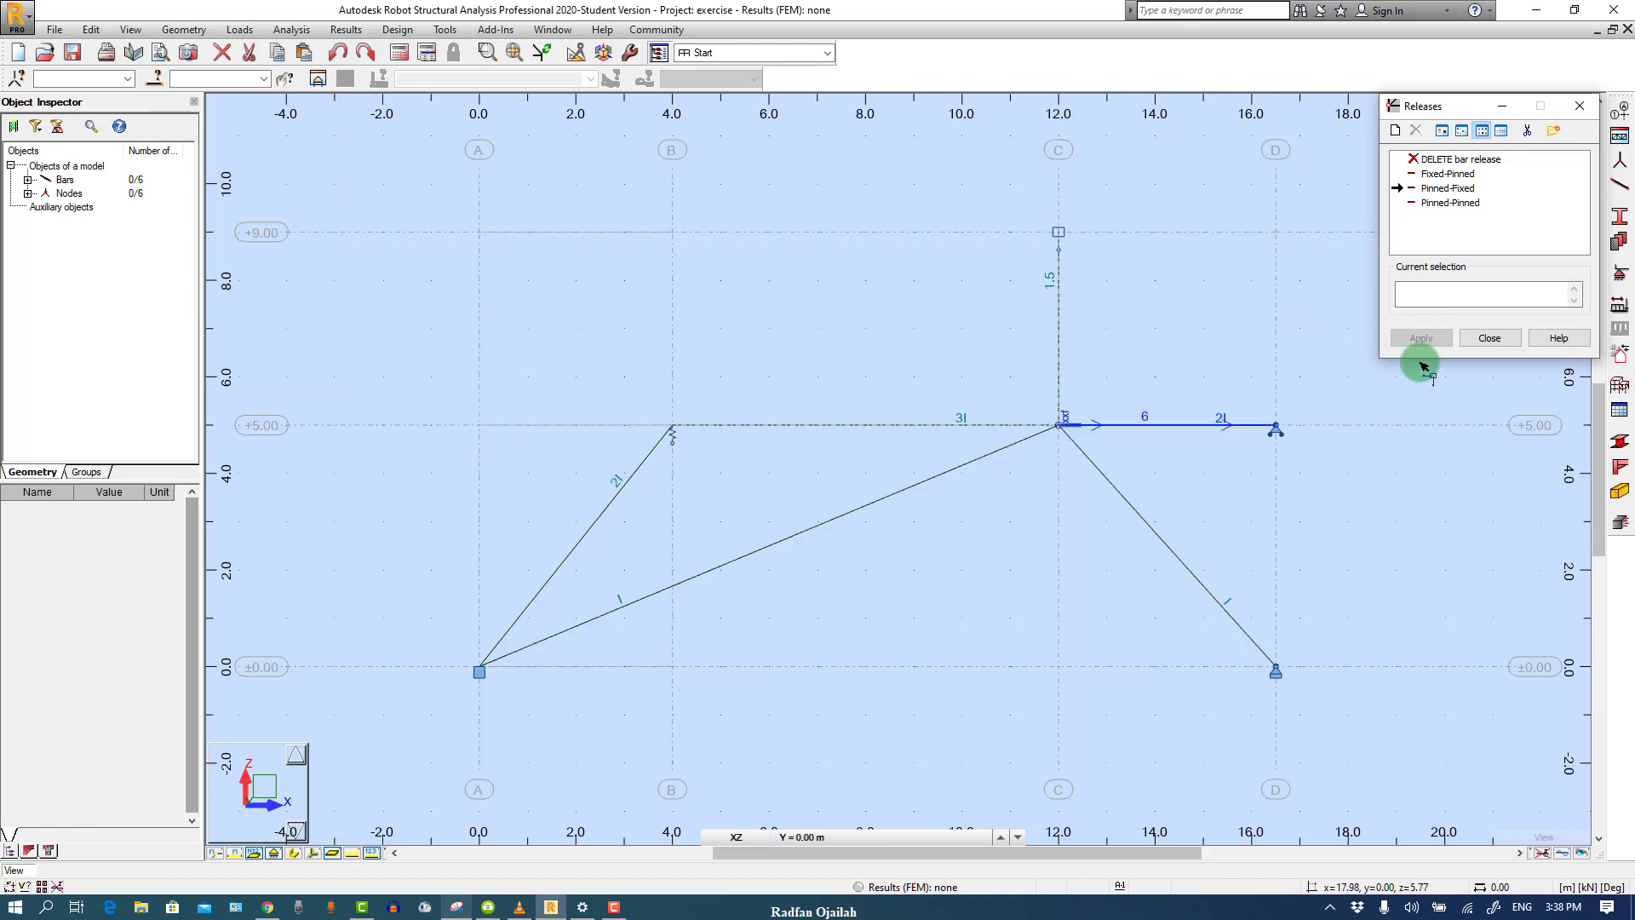
click(1490, 339)
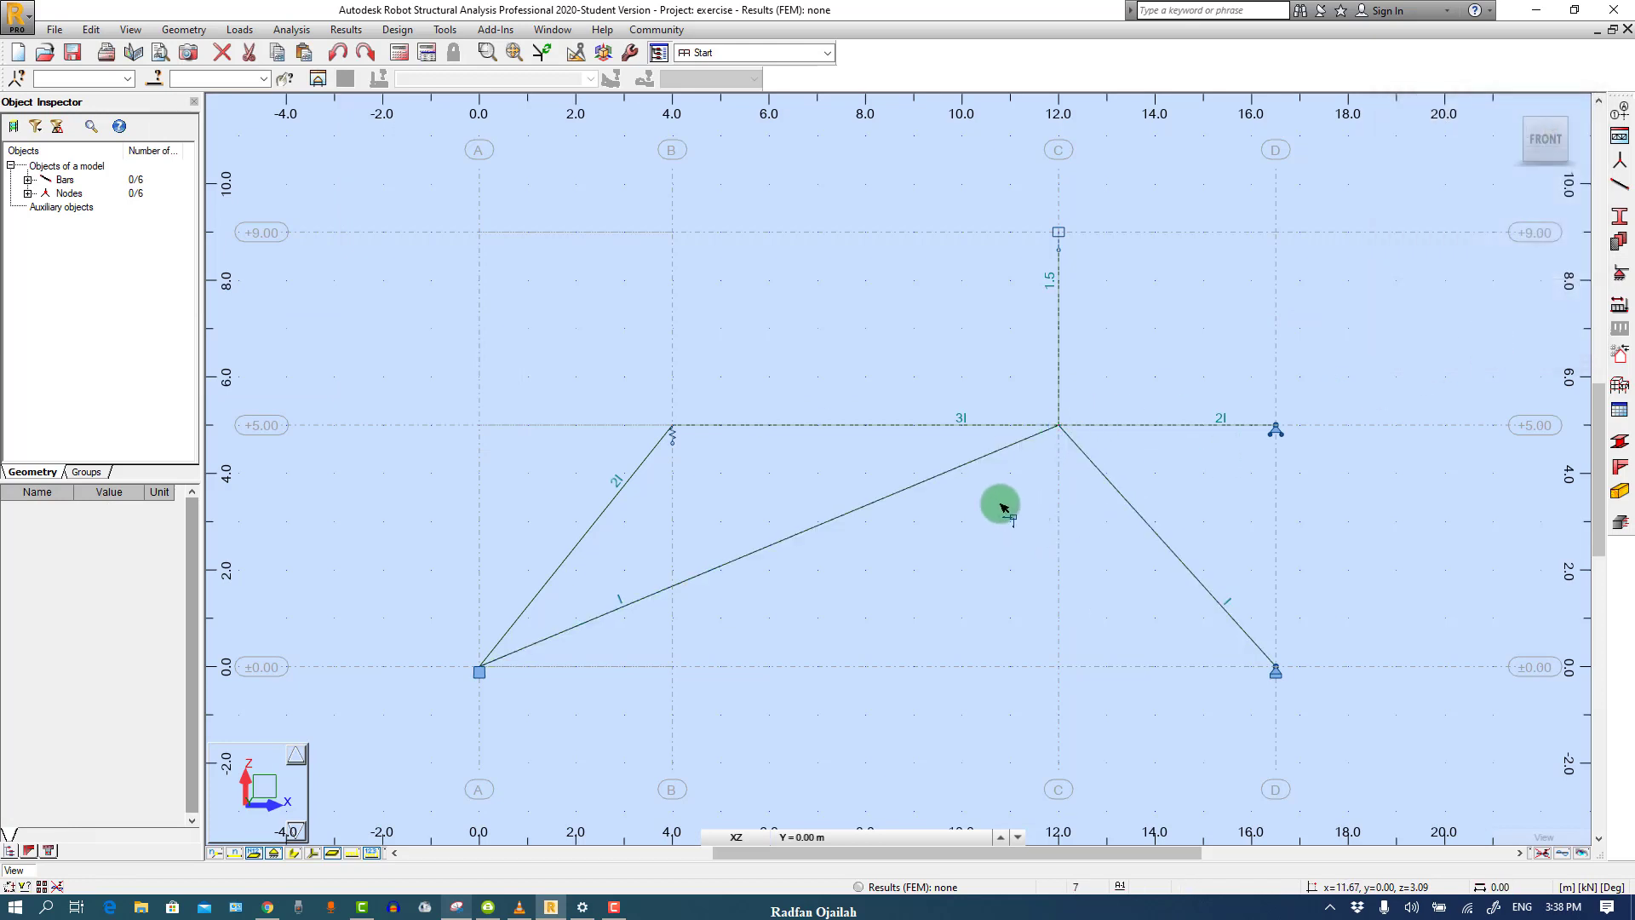
drag(899, 462, 771, 581)
Make bar 5 a truss bar with tension/compression-only behaviour turned off
click(458, 907)
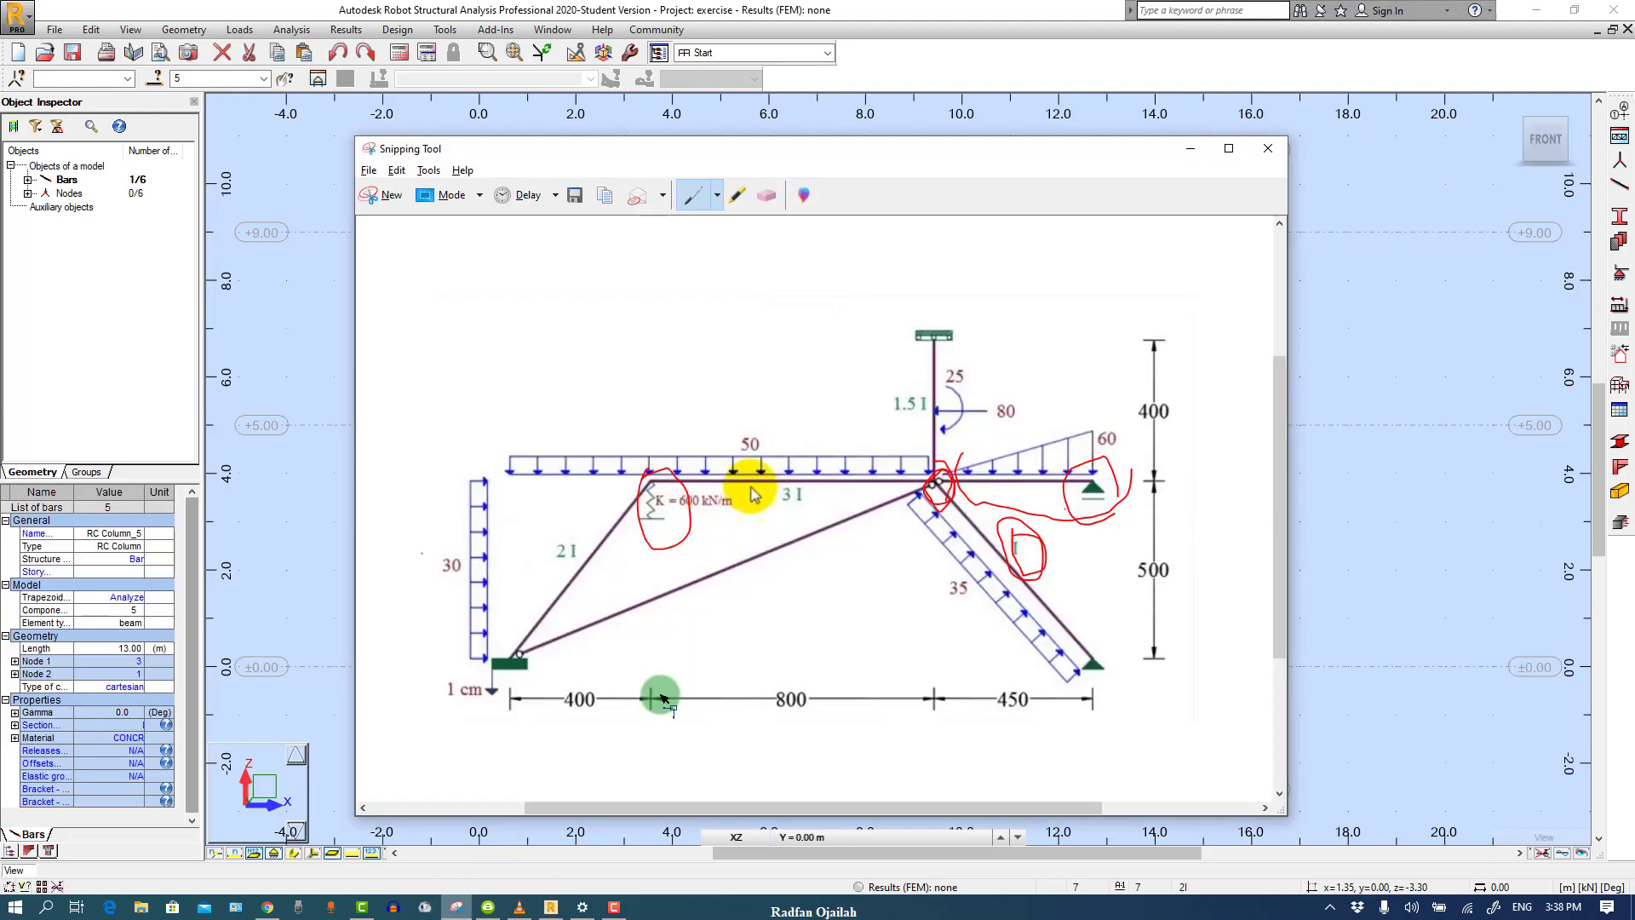
click(1195, 151)
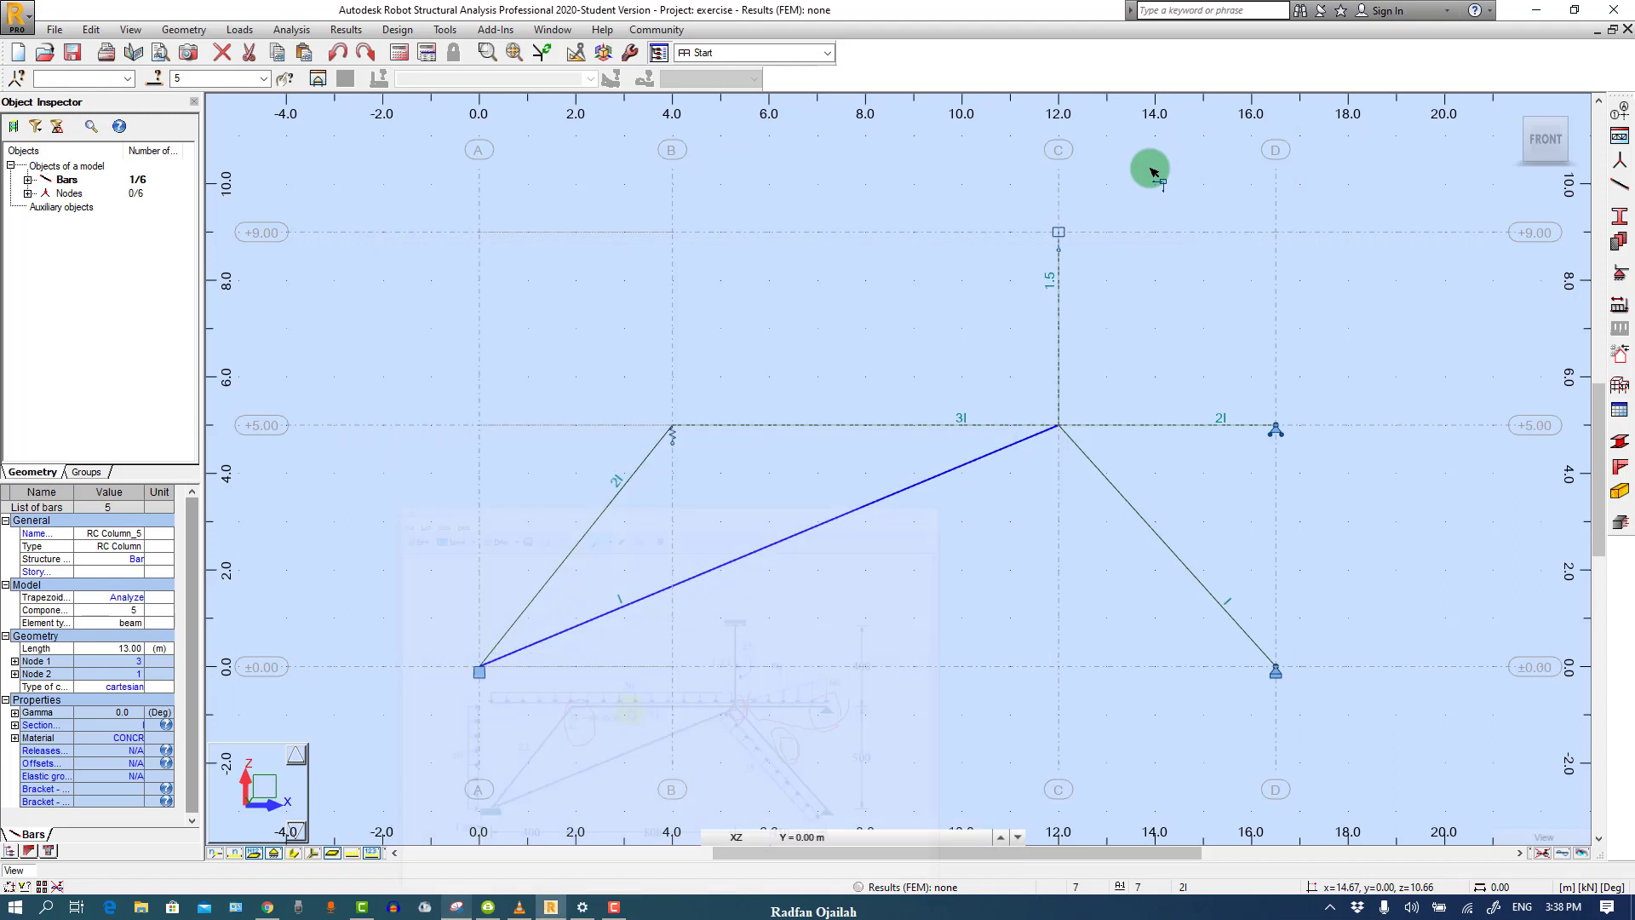
click(181, 30)
mouse_move(205, 319)
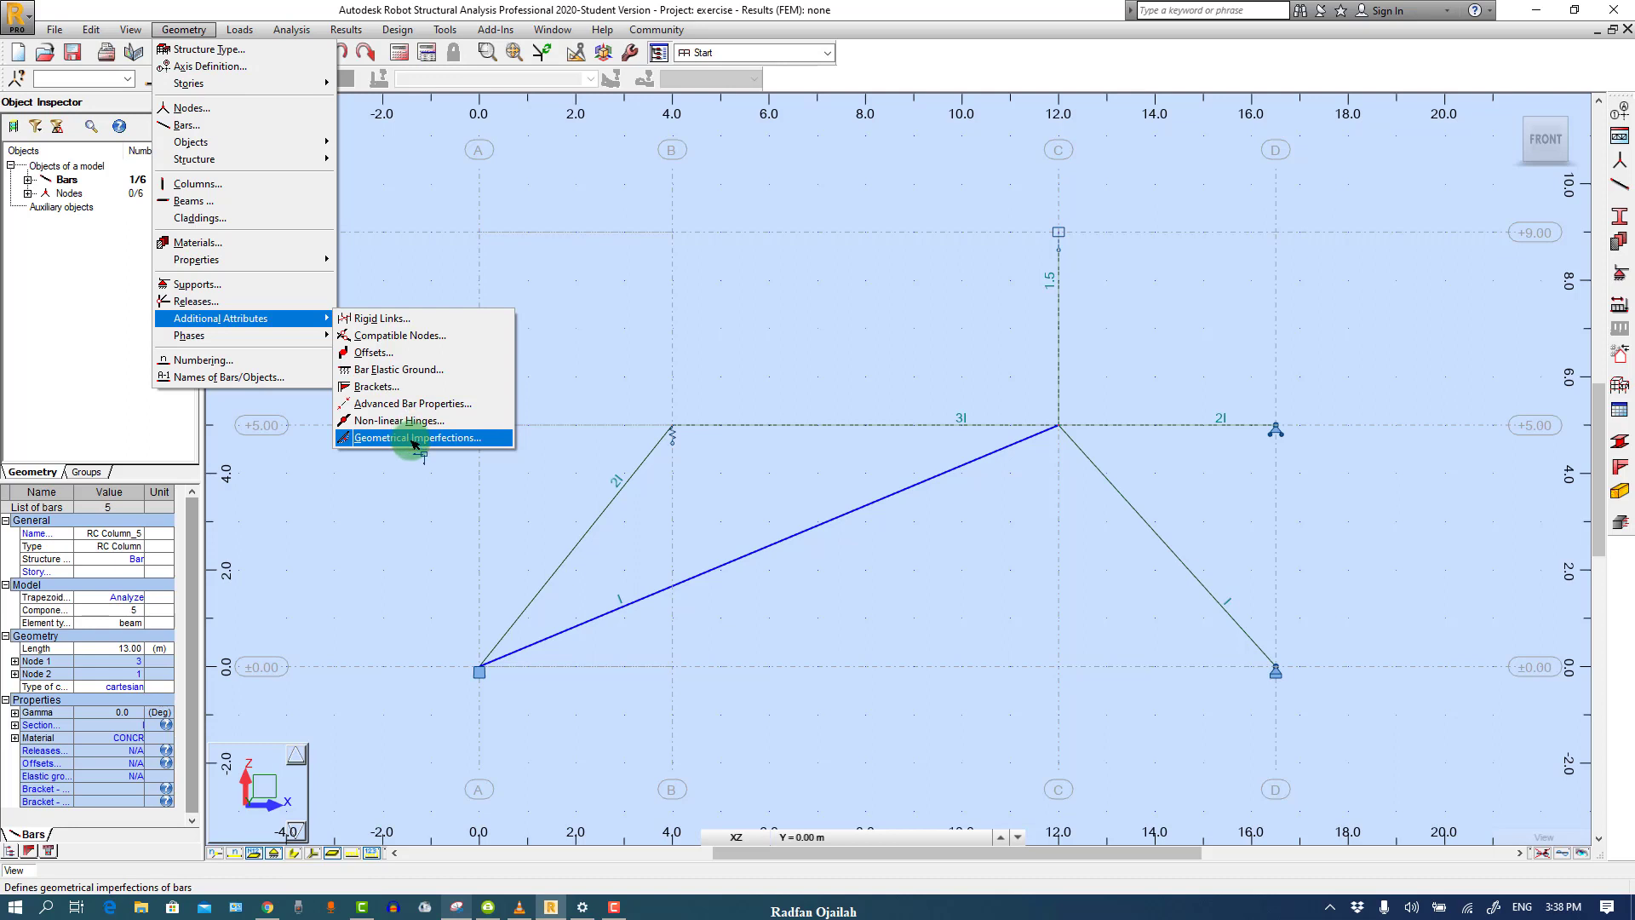
click(430, 403)
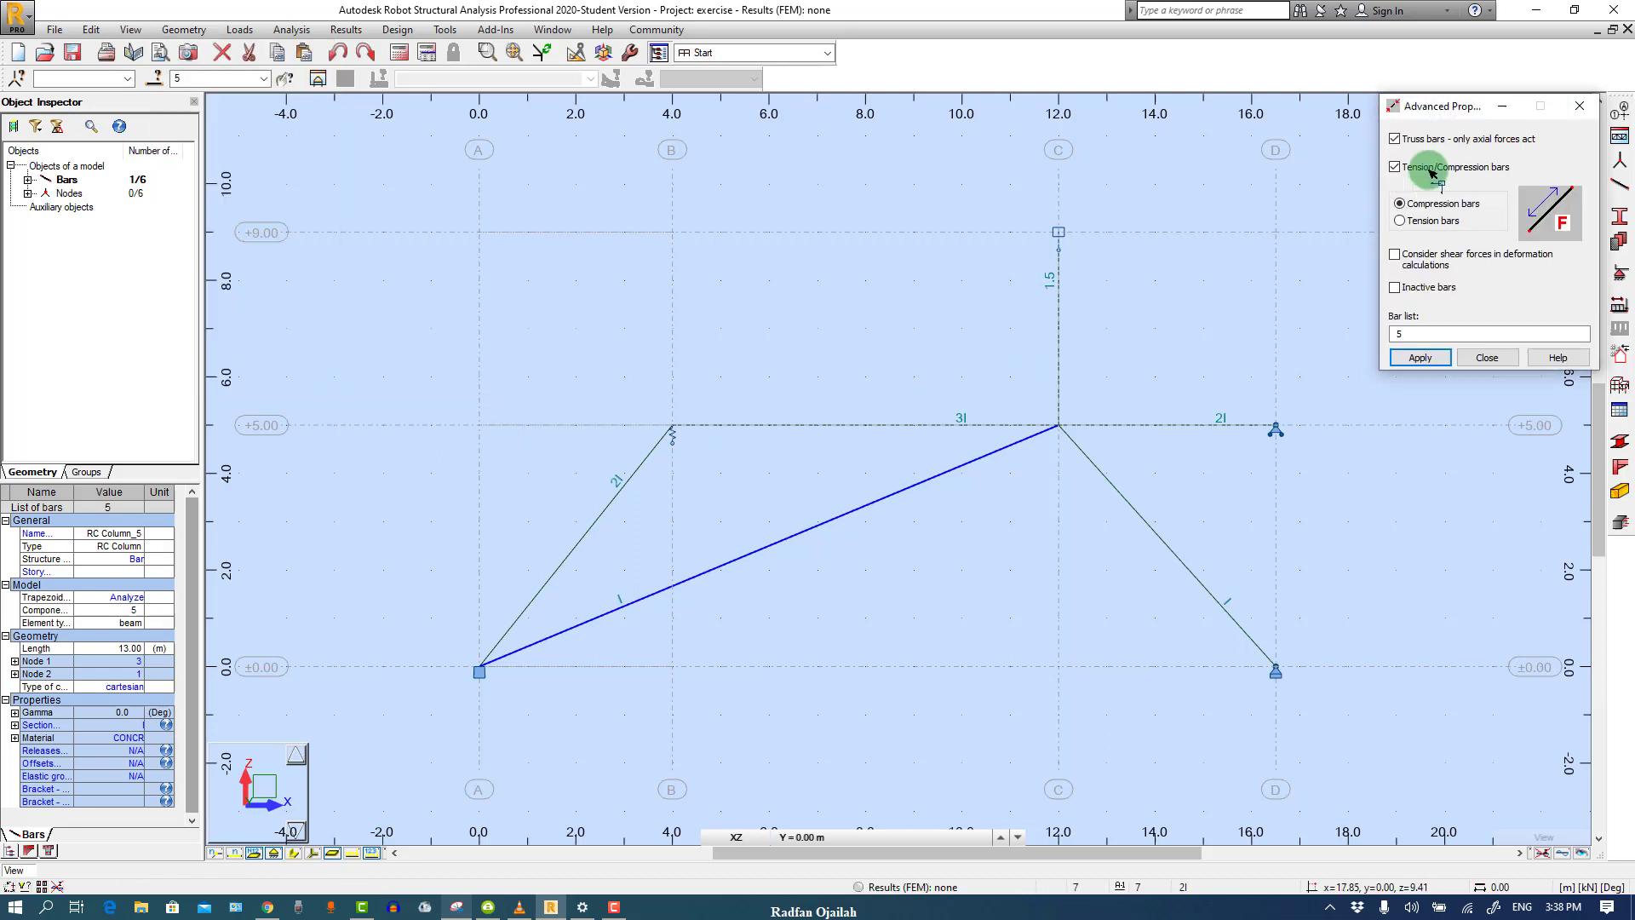
click(1428, 175)
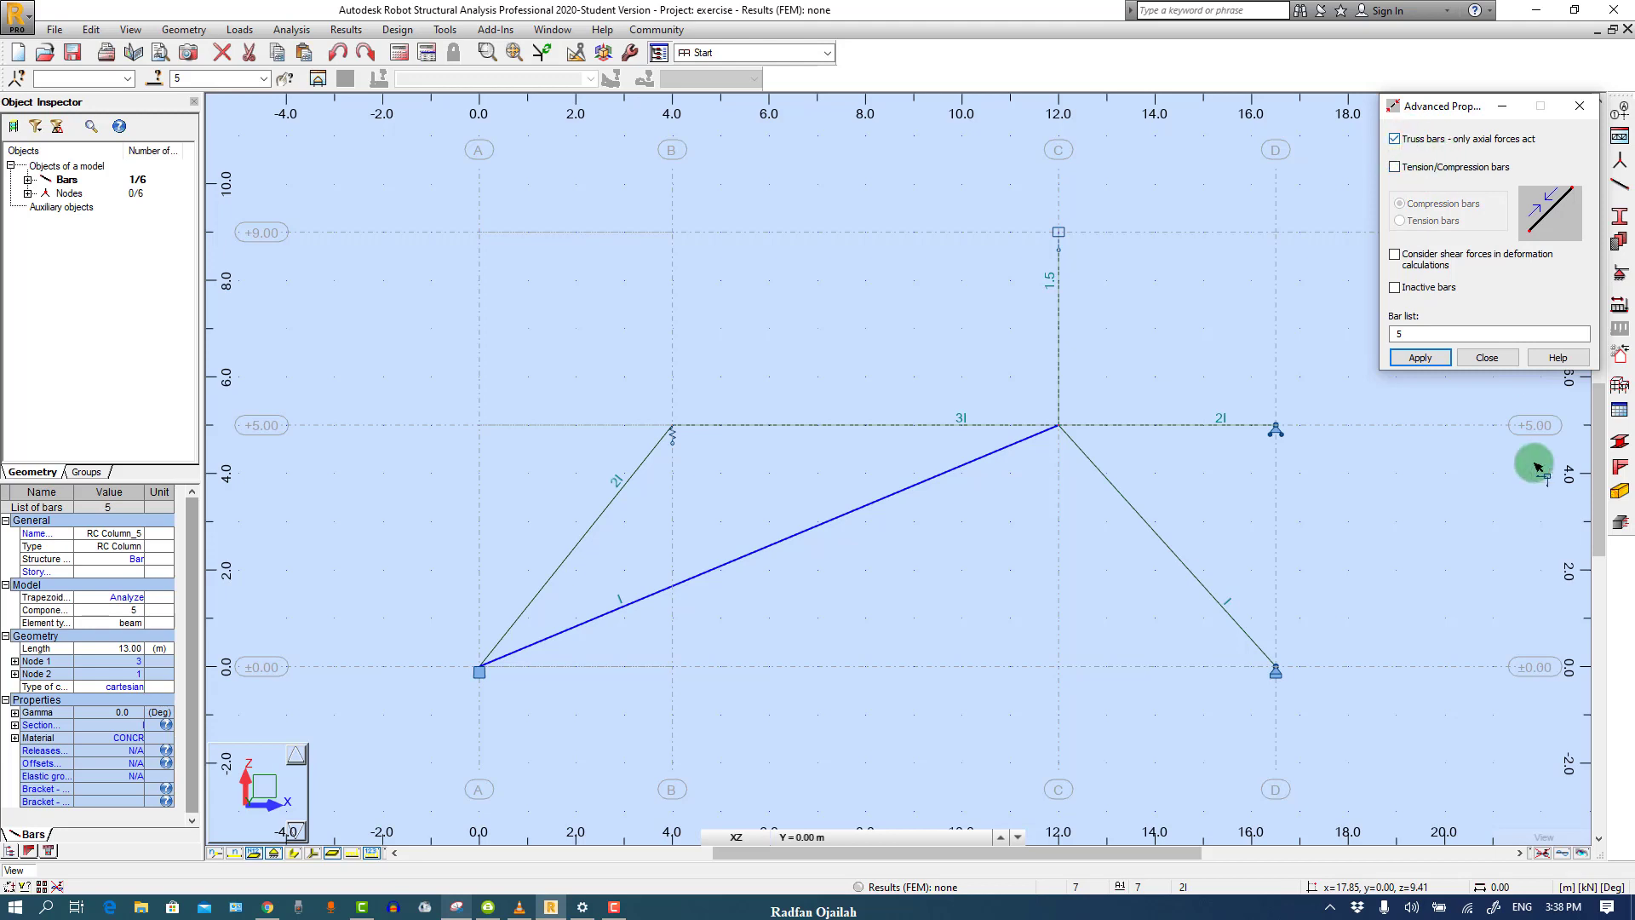
click(1420, 357)
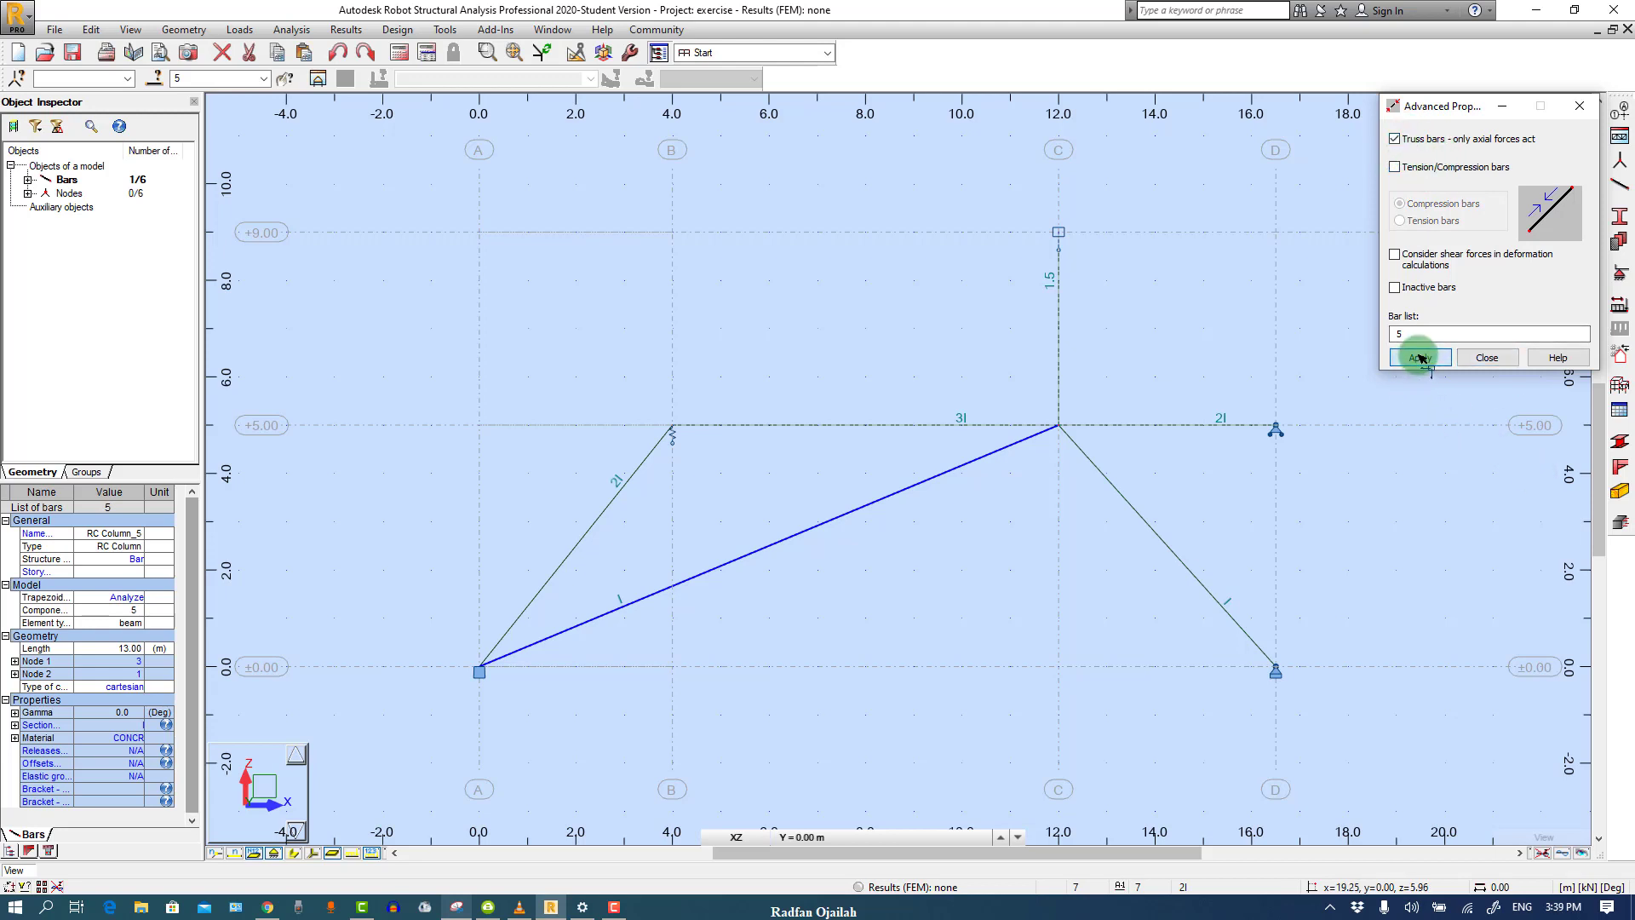
Create a dead load case named DL1
click(1487, 358)
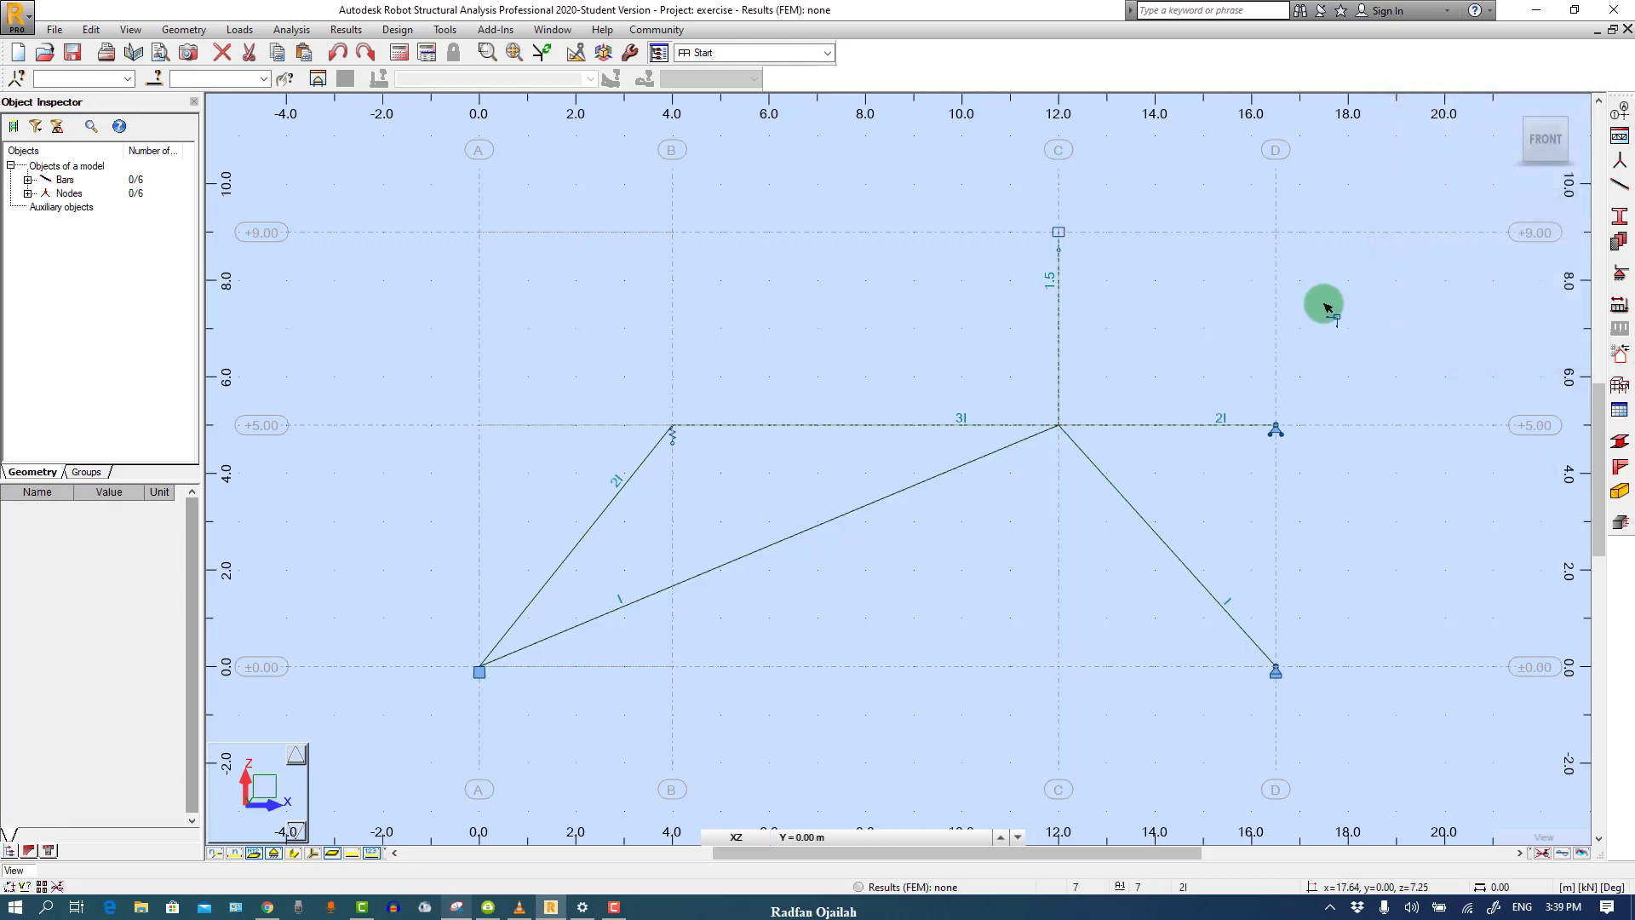
scroll(1233, 288, up, 1)
scroll(973, 323, down, 1)
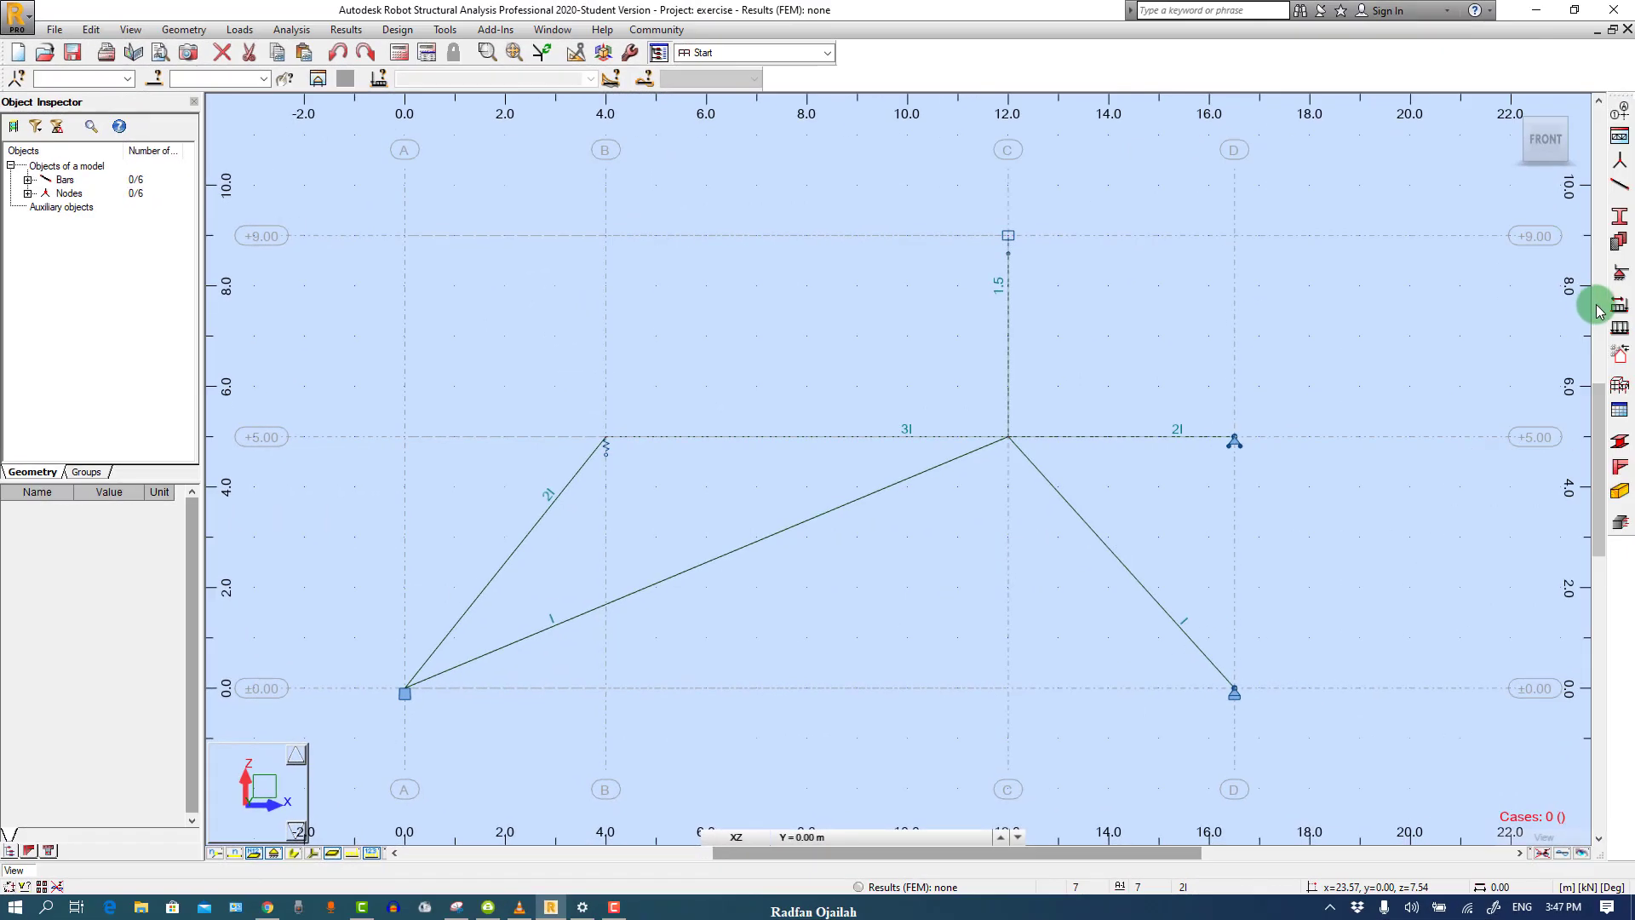
click(1614, 308)
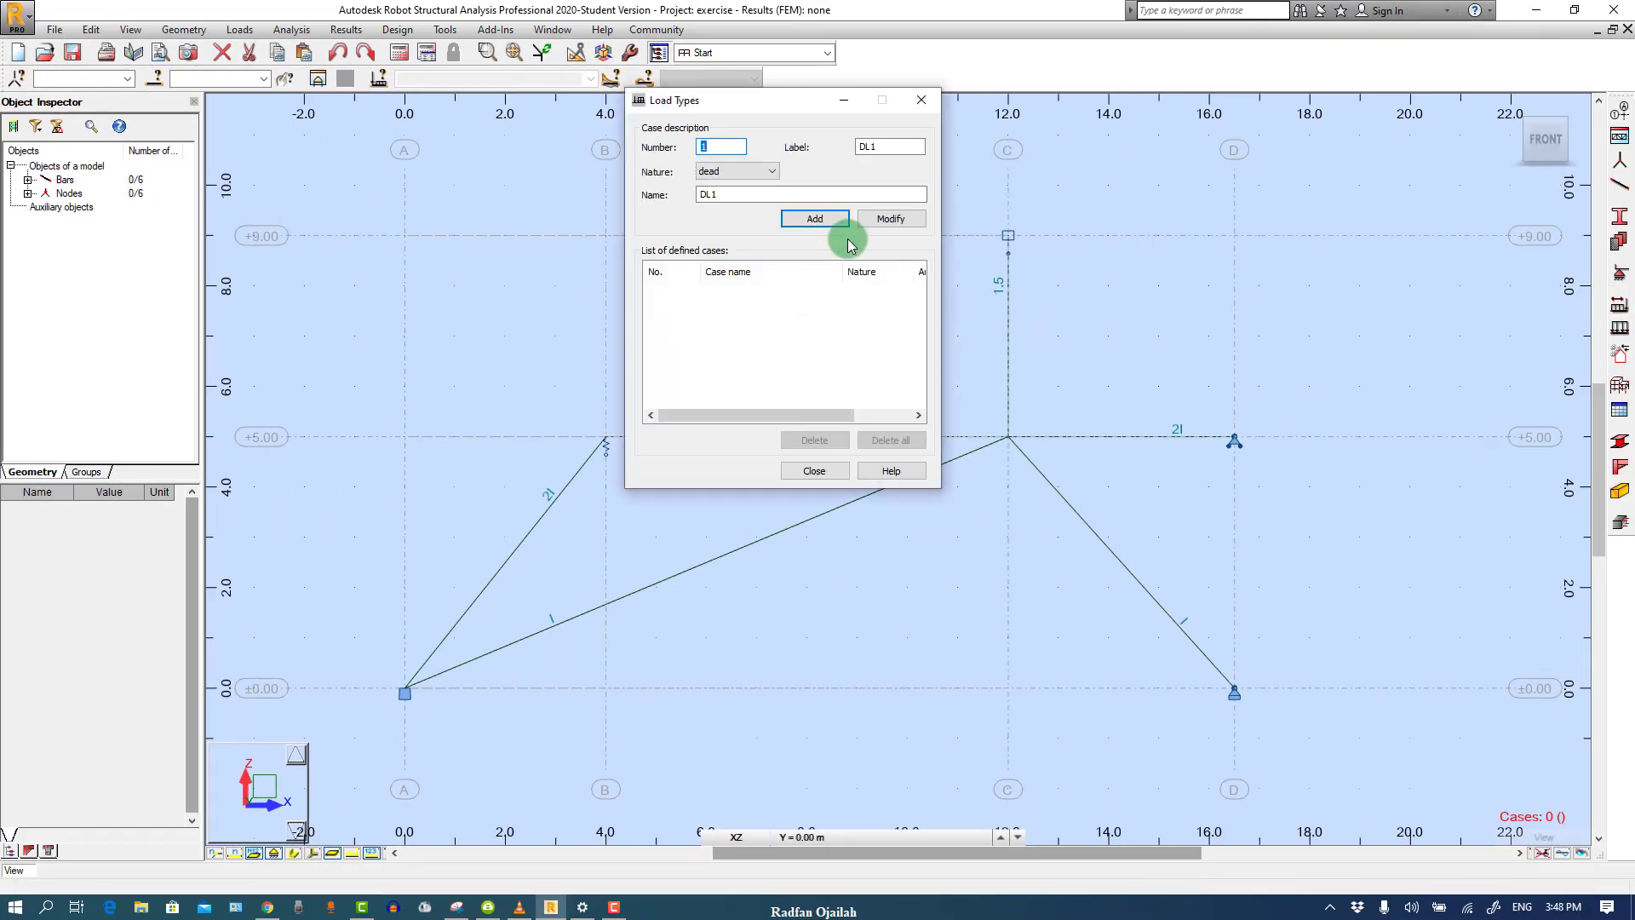
click(839, 225)
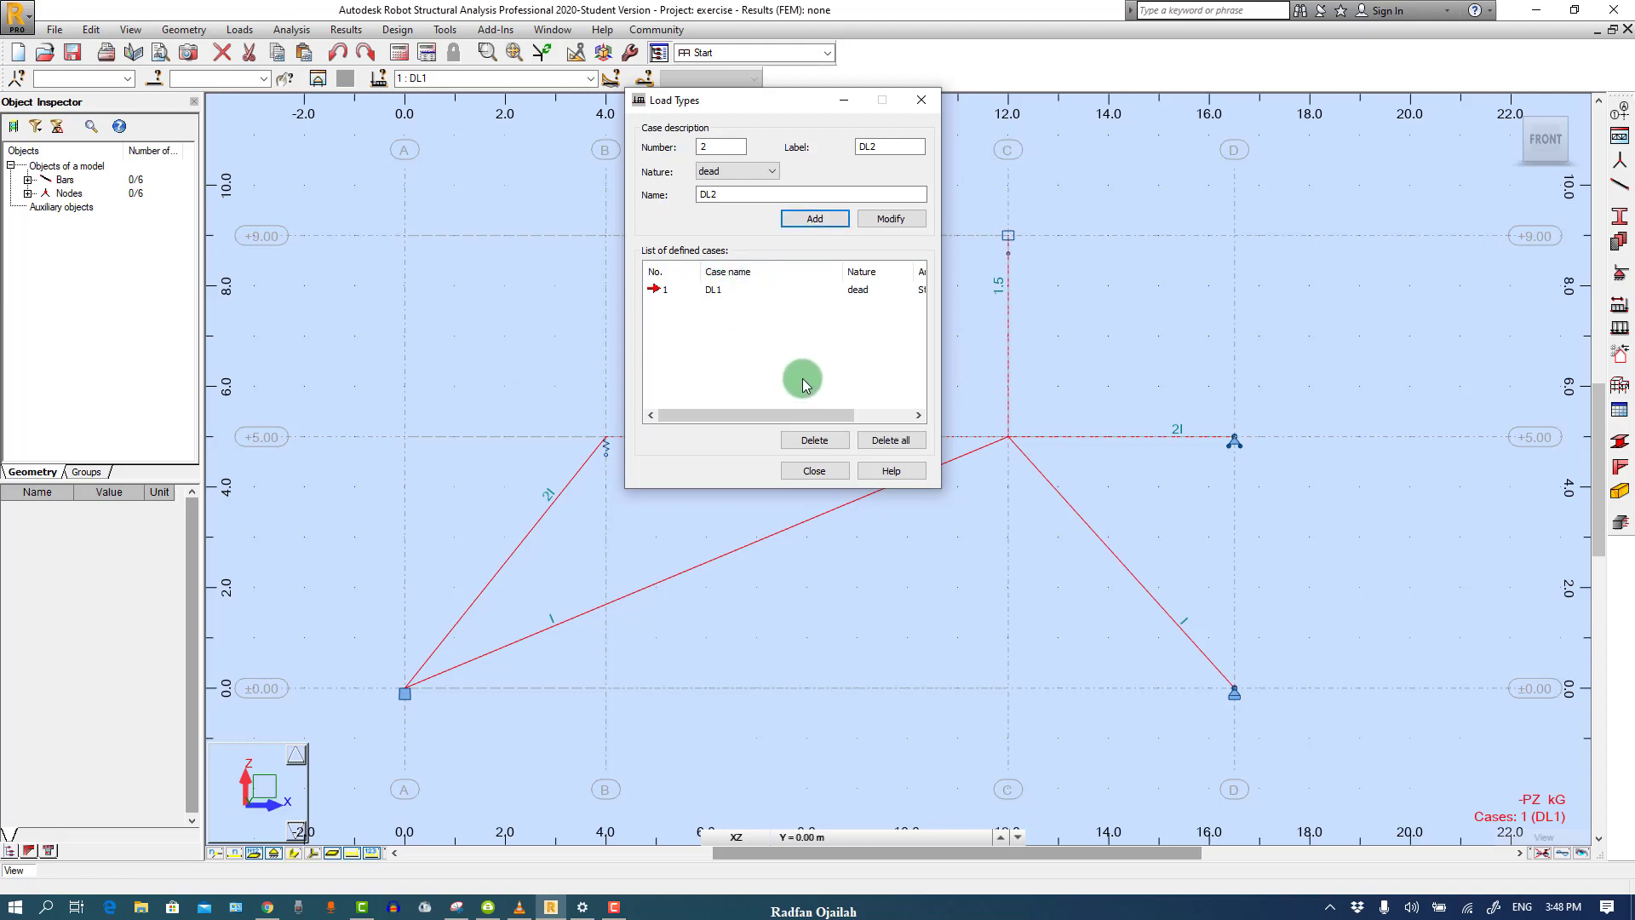
click(818, 468)
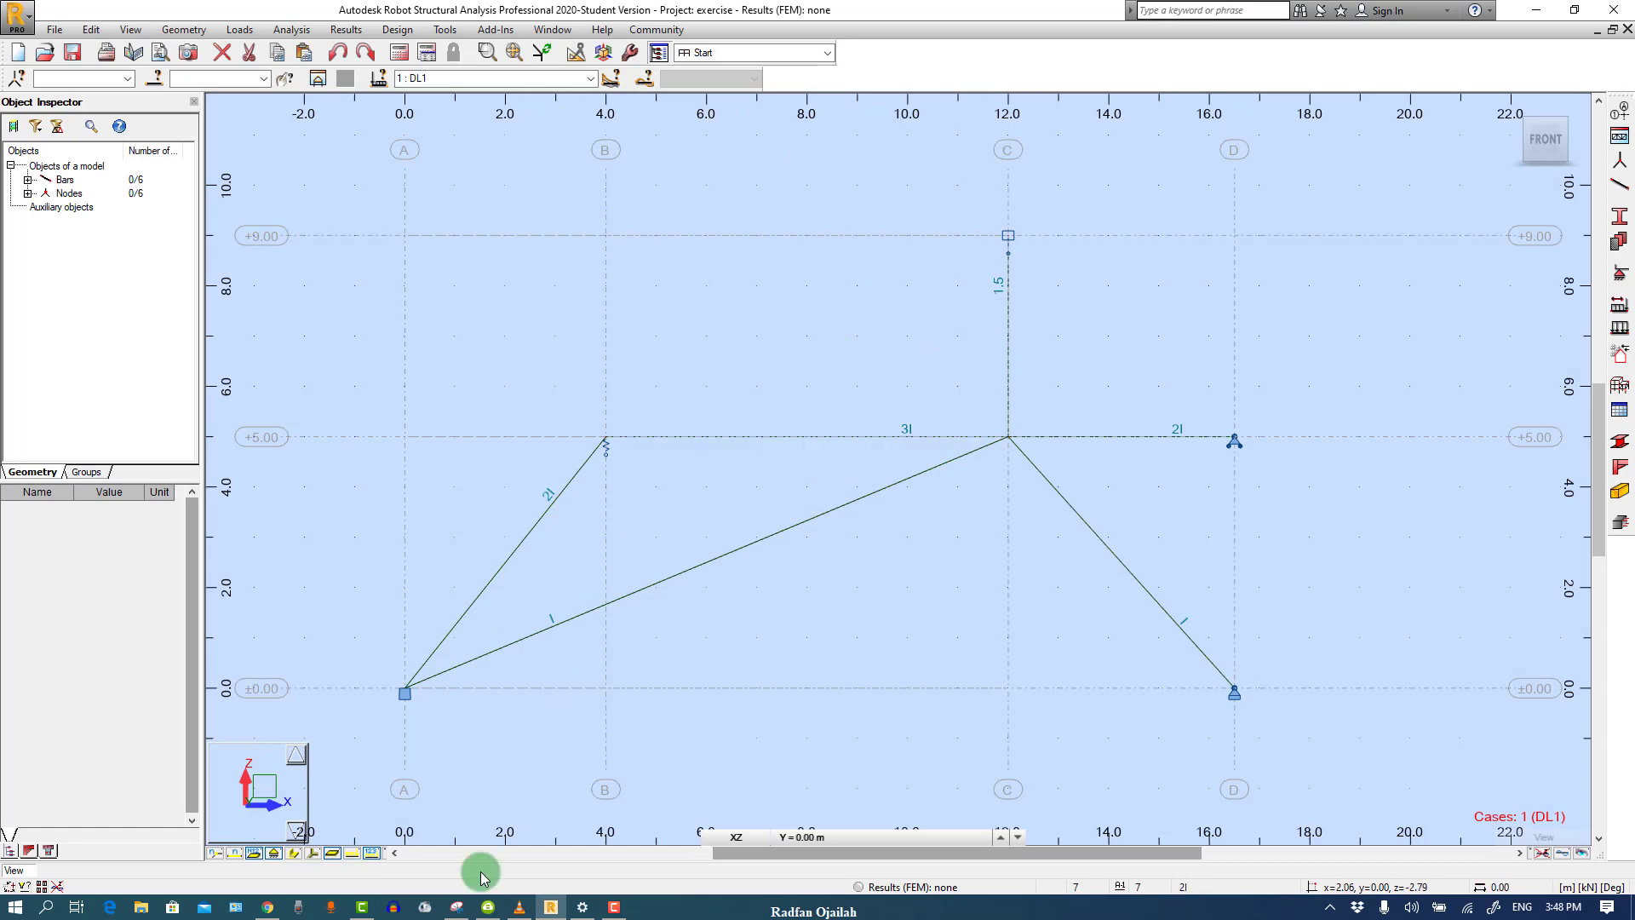
click(455, 907)
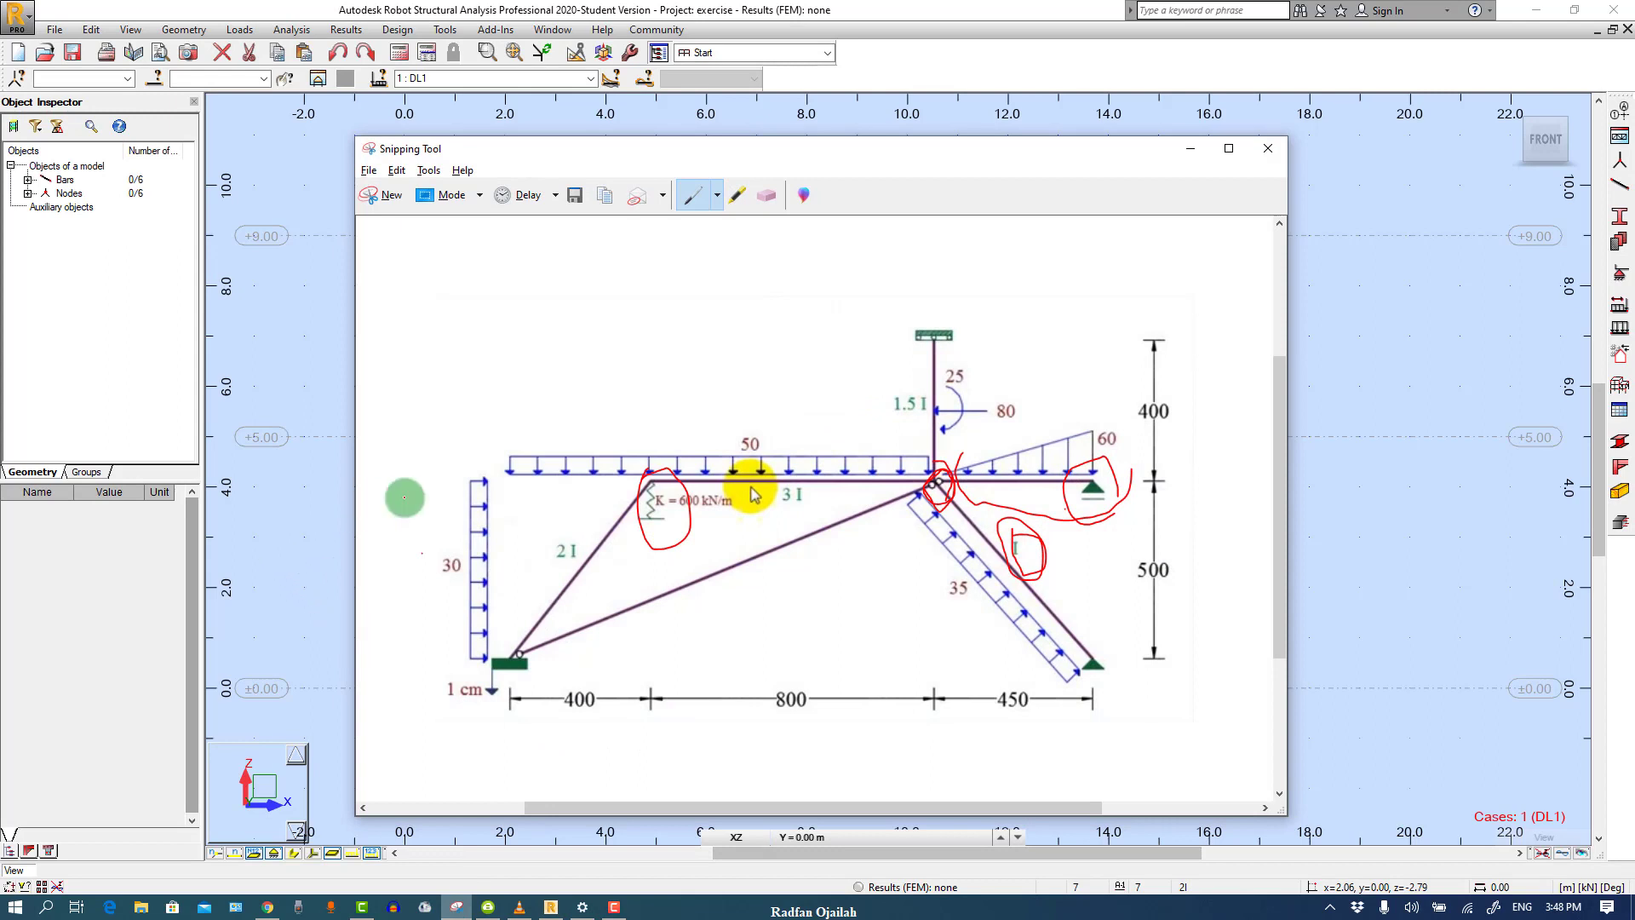
Apply a projected uniform load X = 30 kN/m to the left inclined bar in DL1
drag(487, 467, 512, 589)
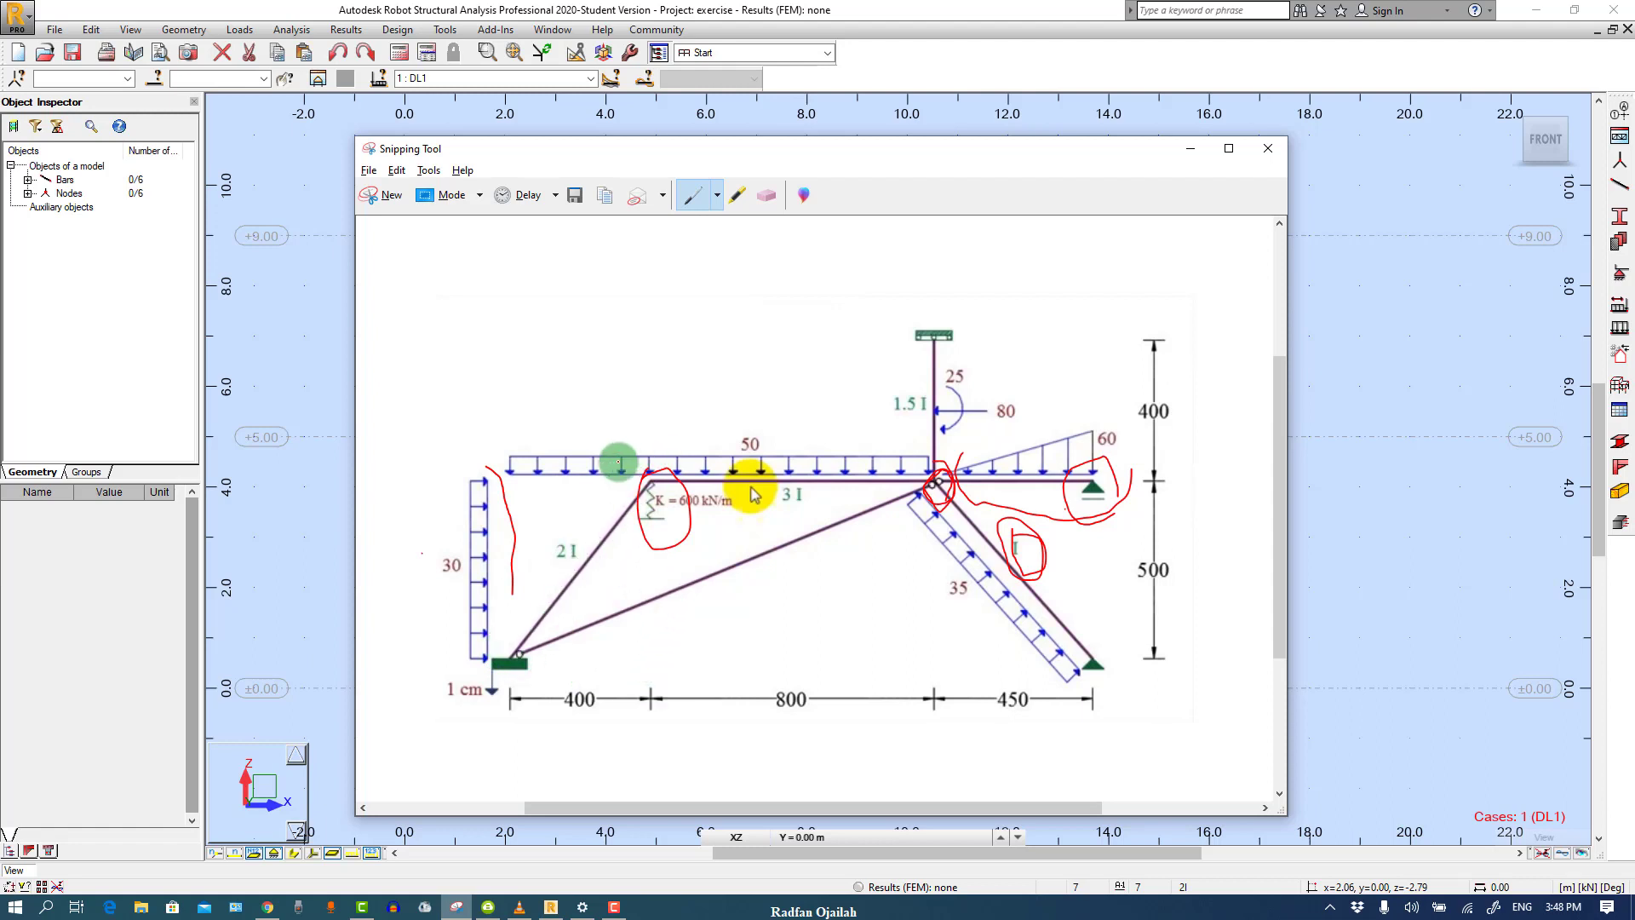
click(1386, 516)
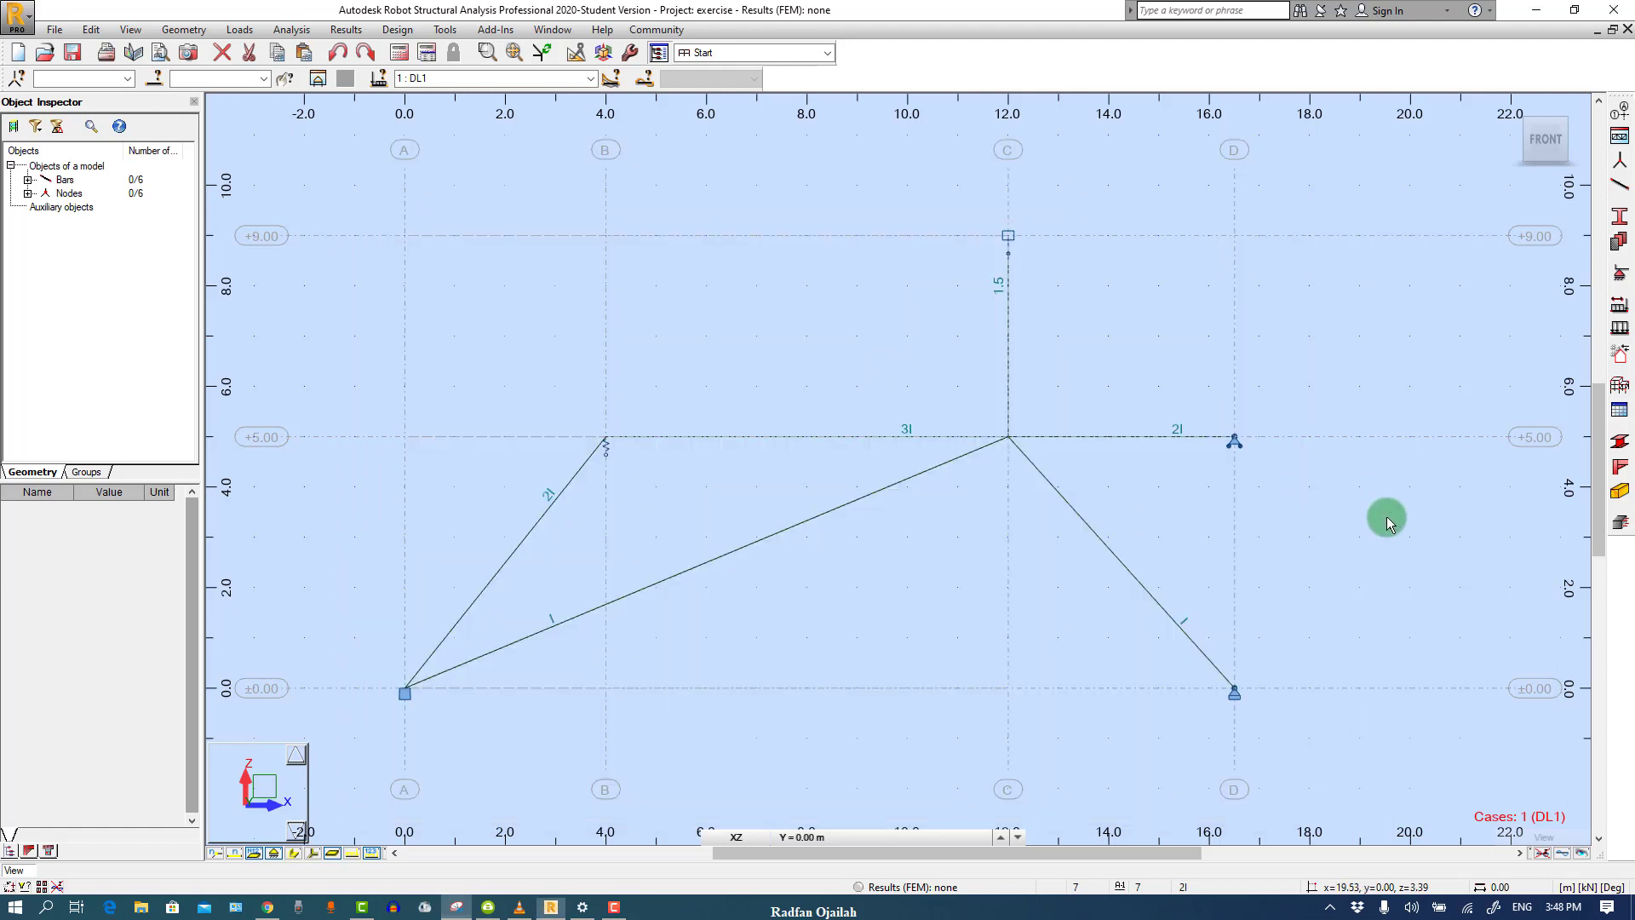
click(1620, 328)
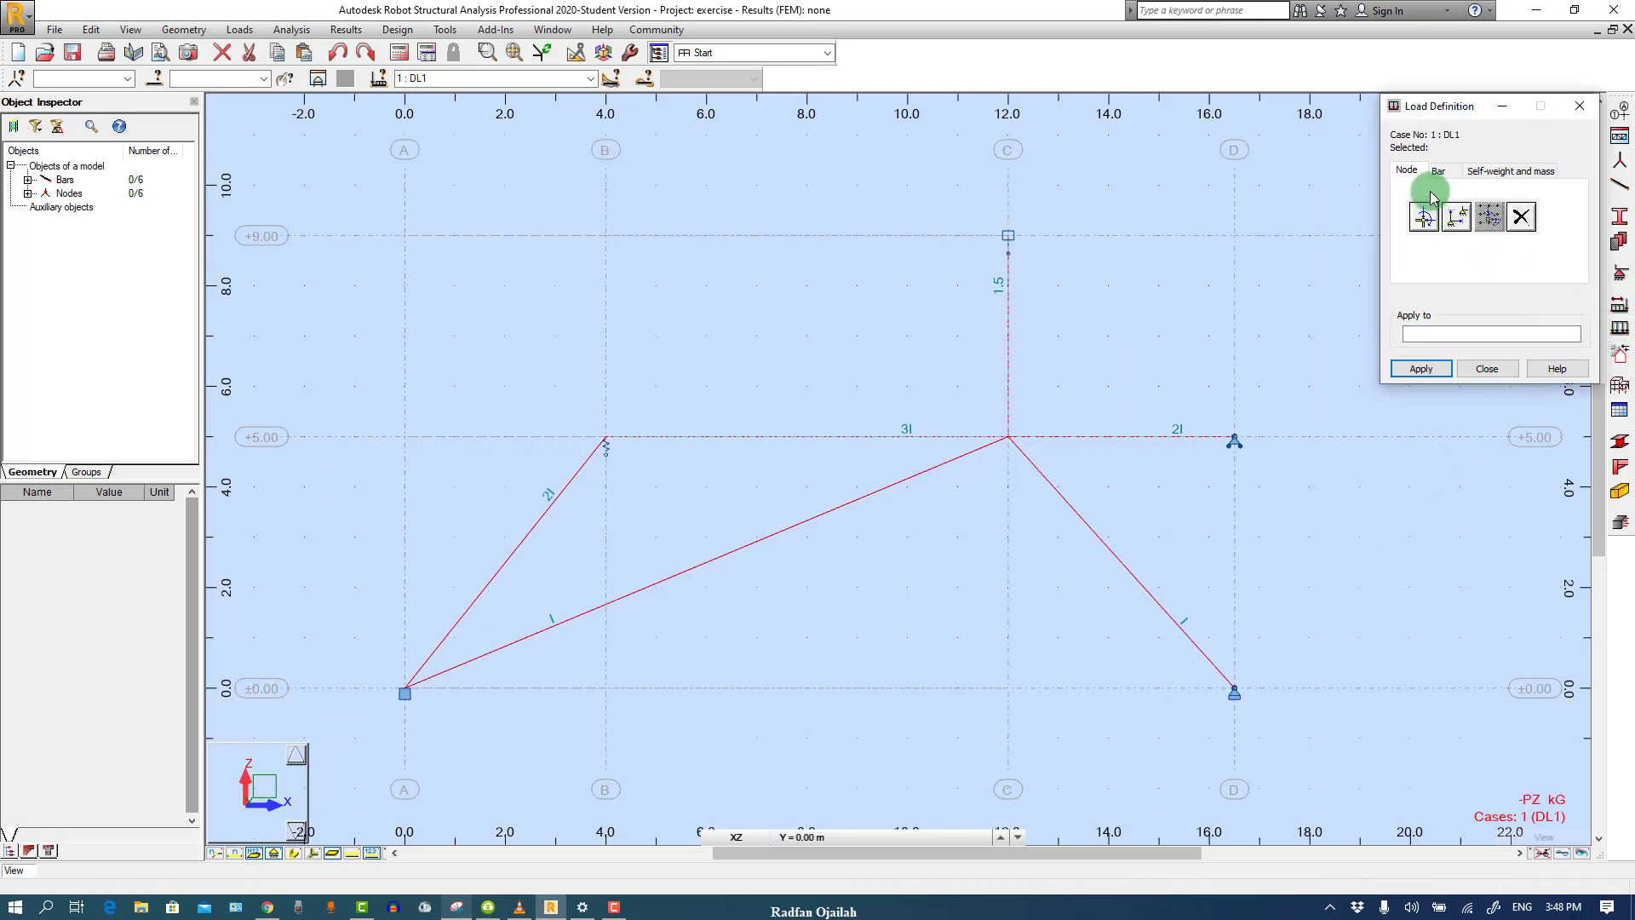
click(1439, 172)
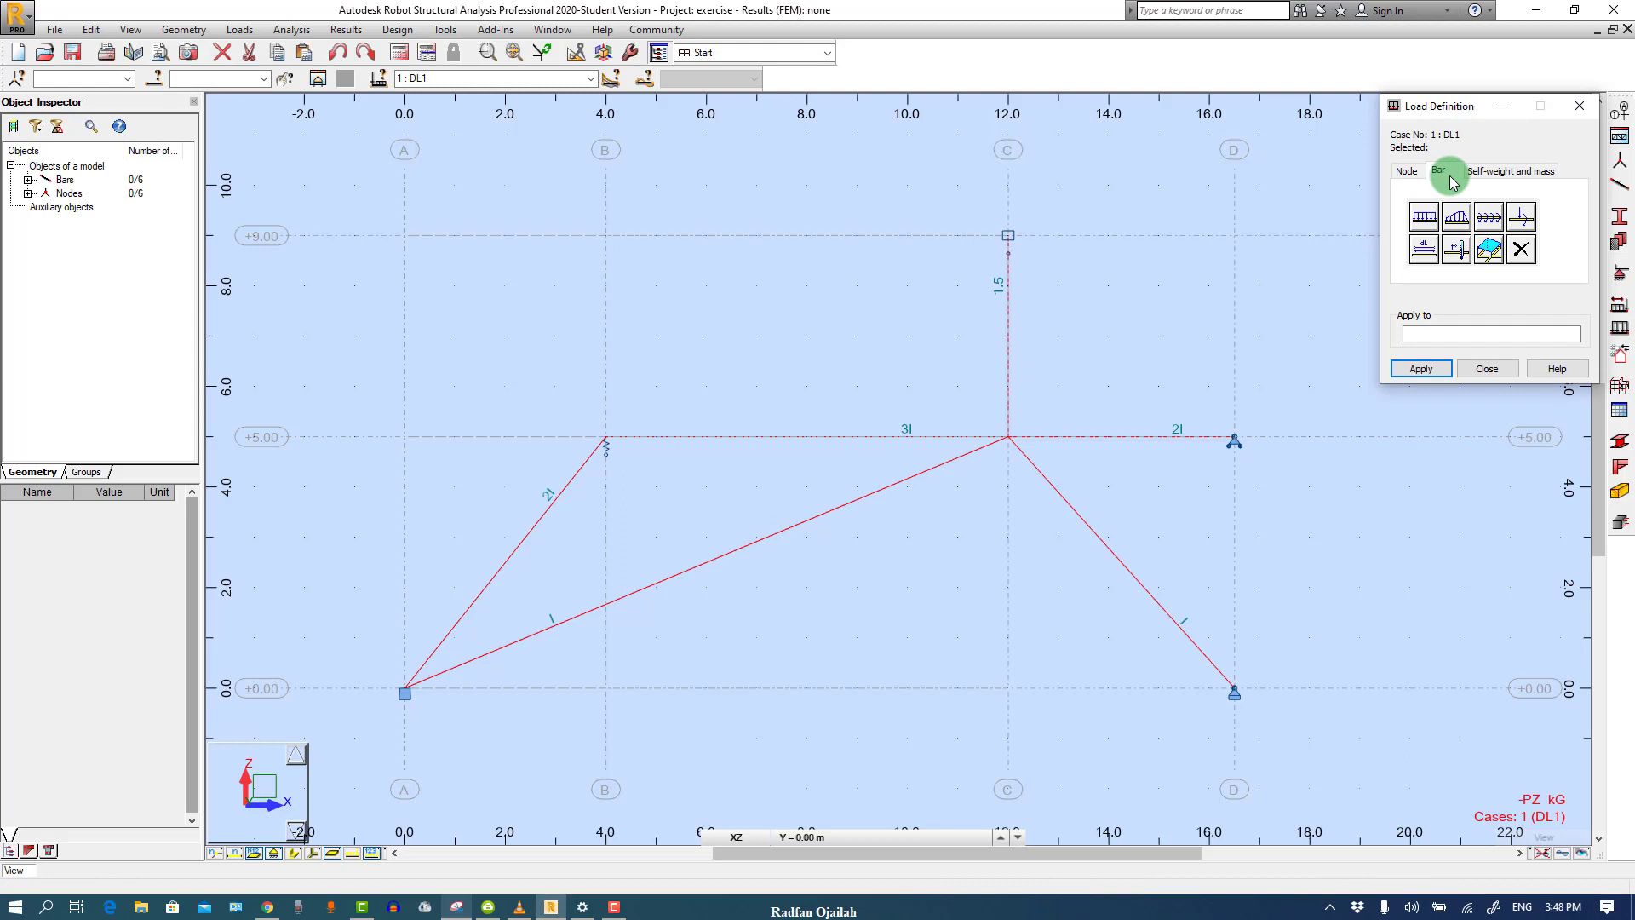
click(1425, 216)
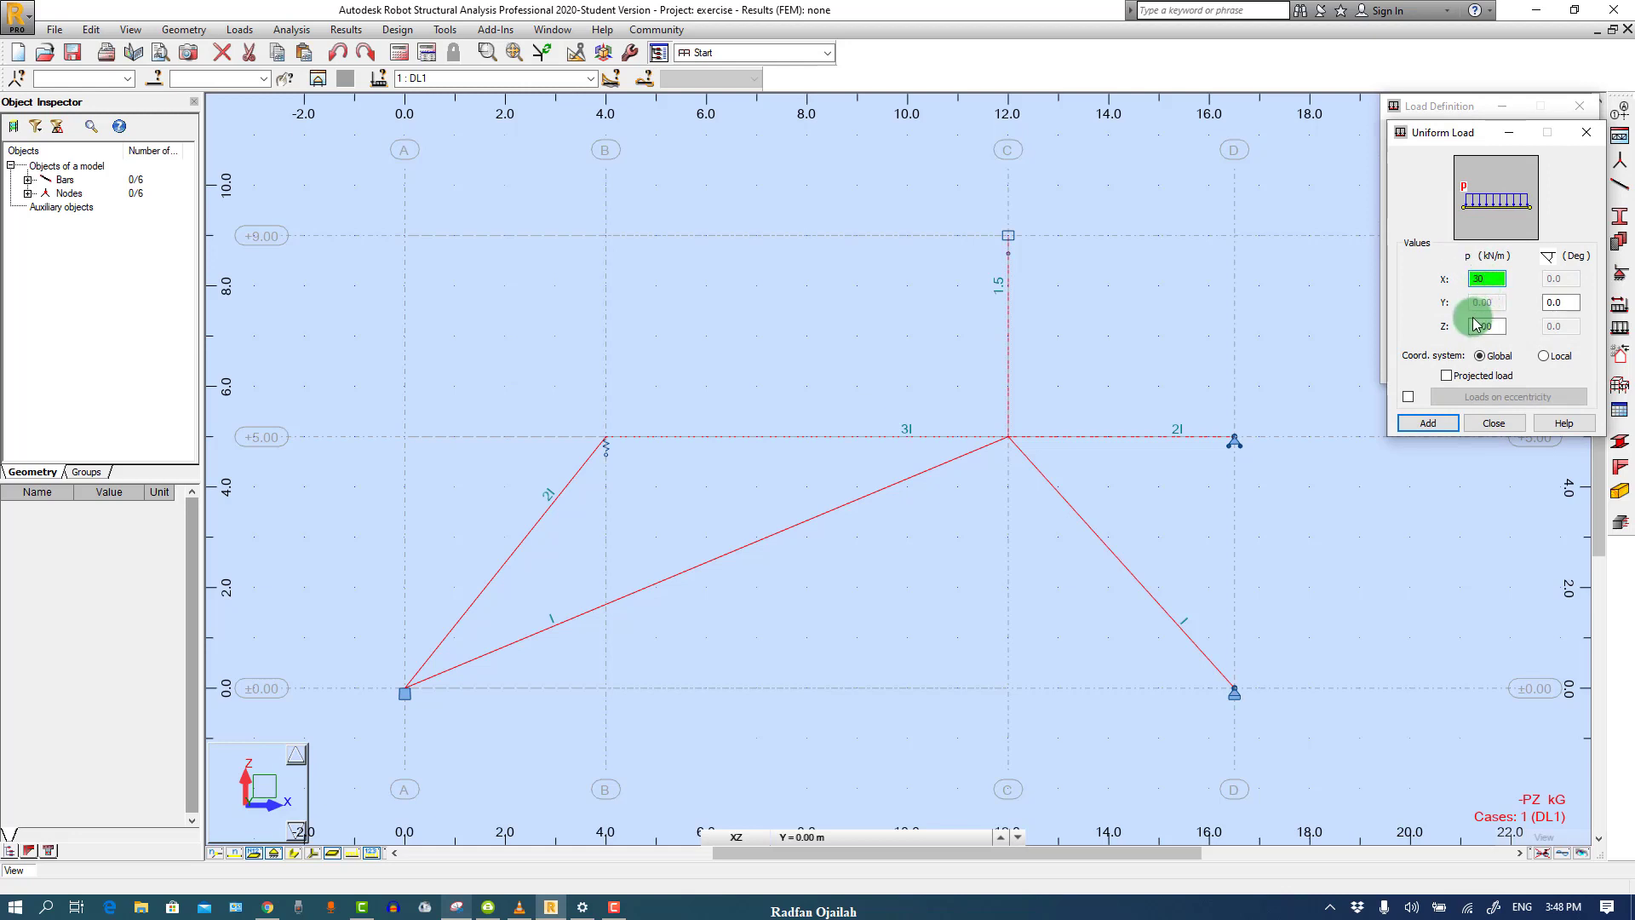
click(1447, 376)
click(457, 907)
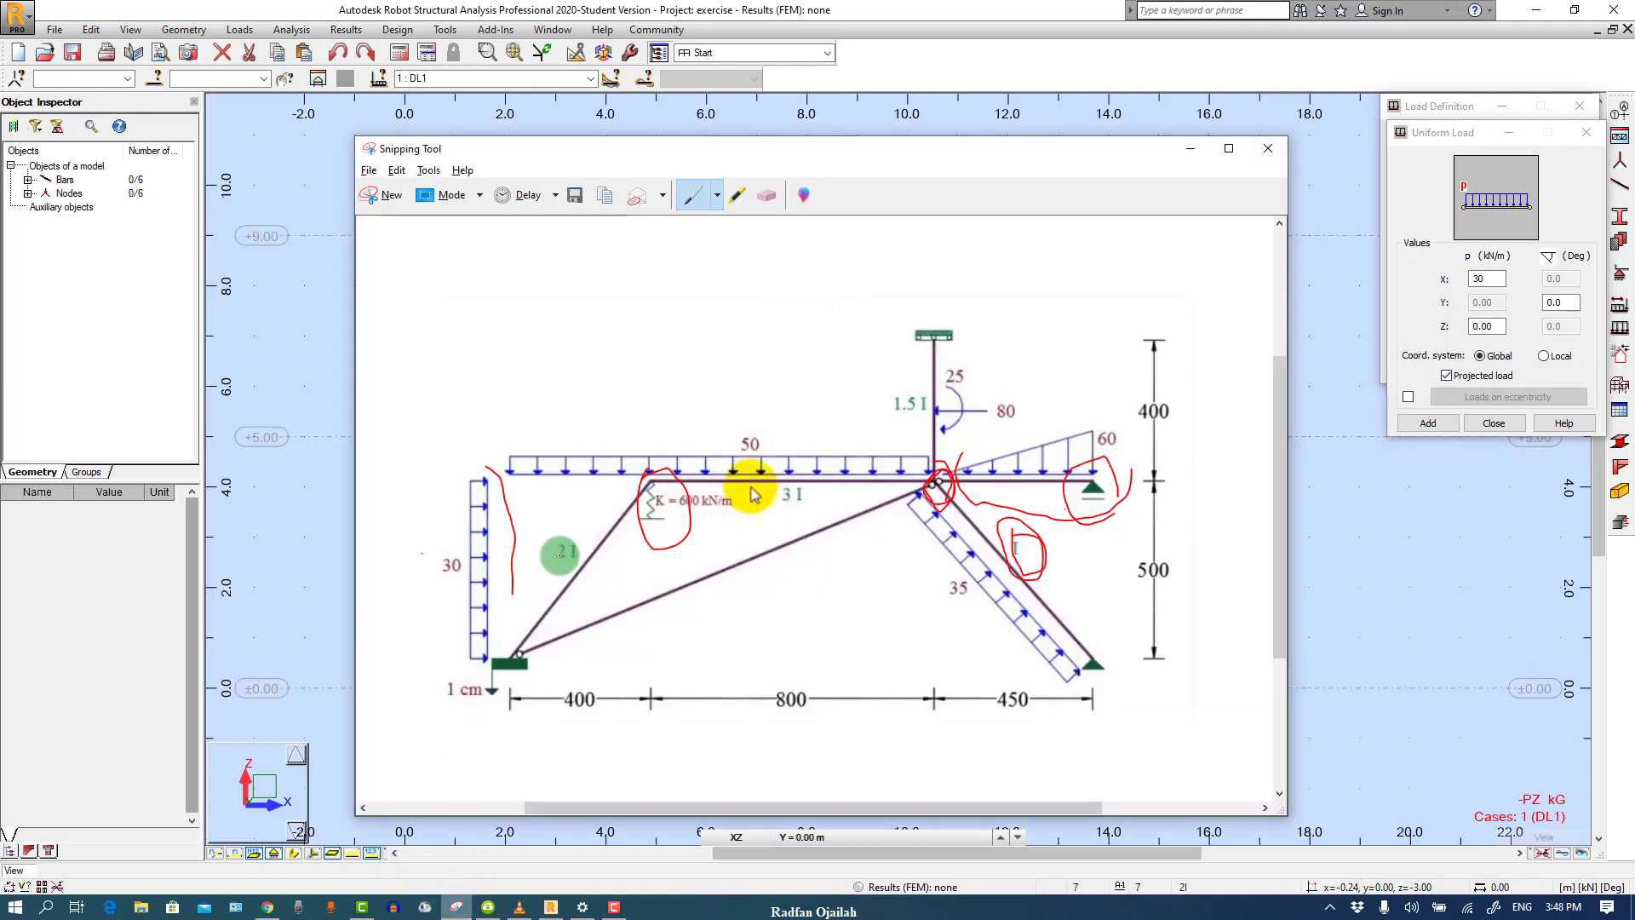
click(1439, 328)
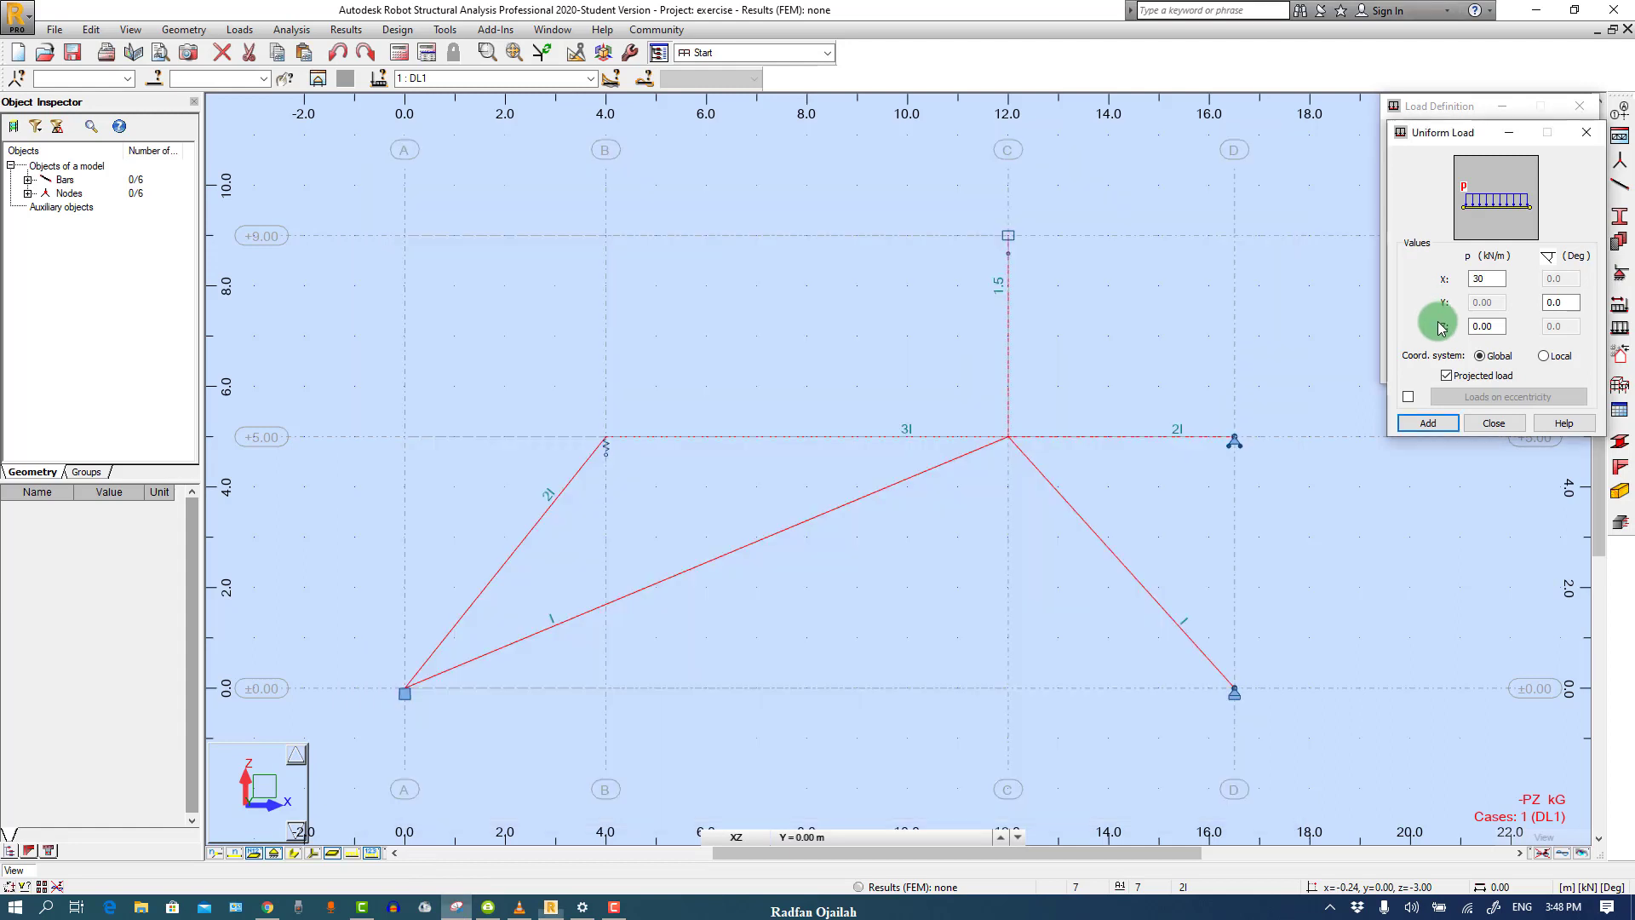
click(1431, 423)
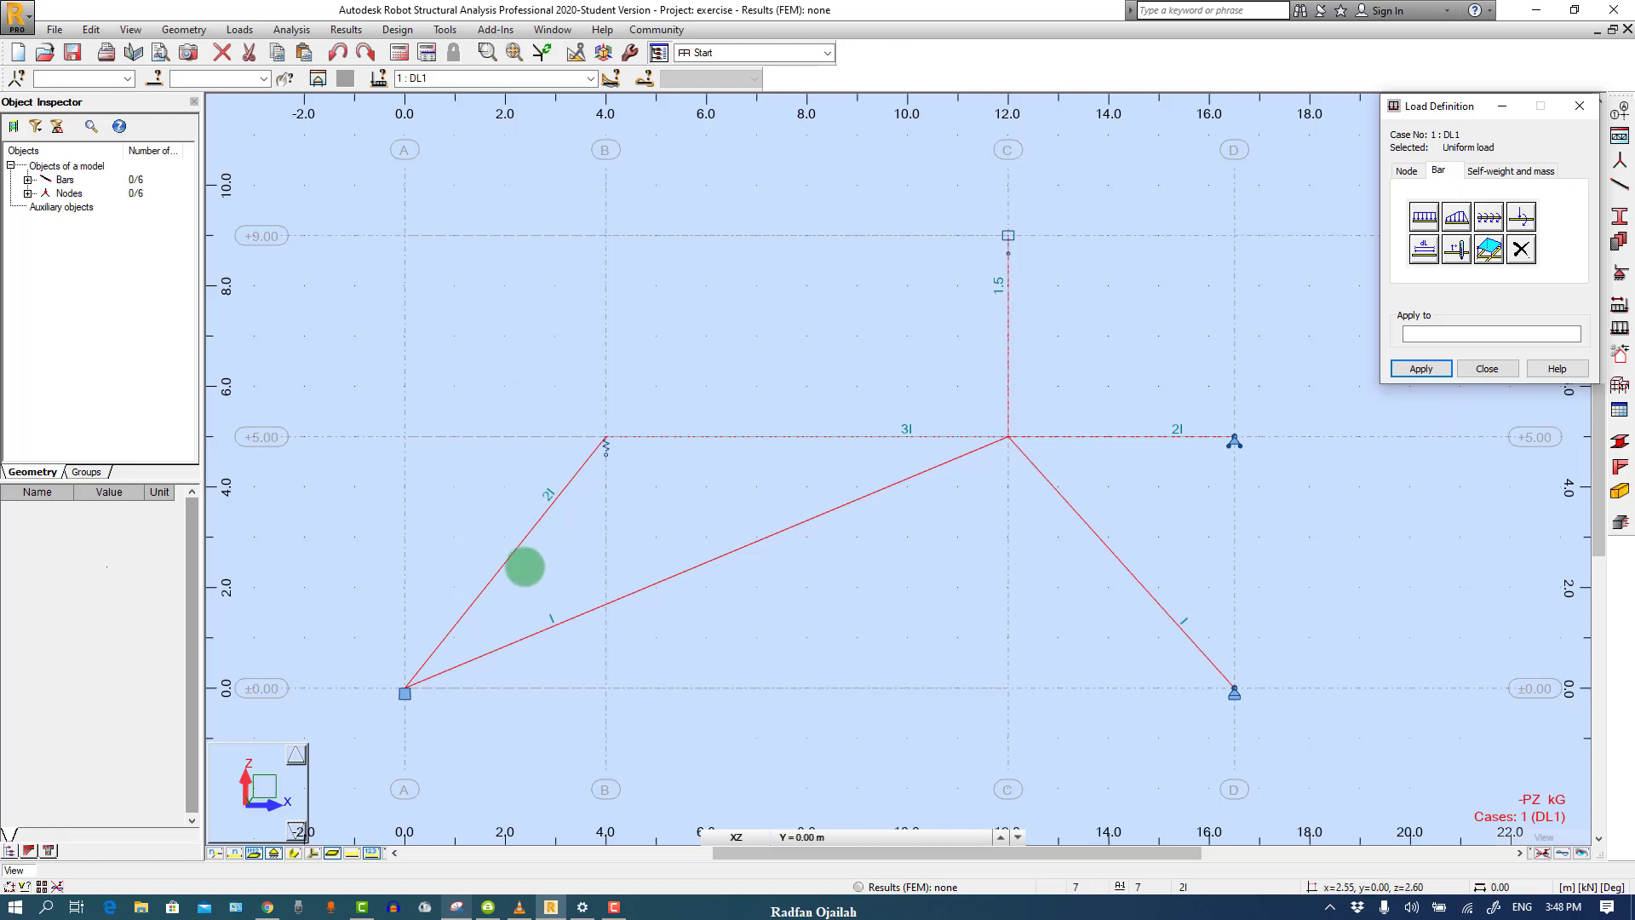
click(520, 545)
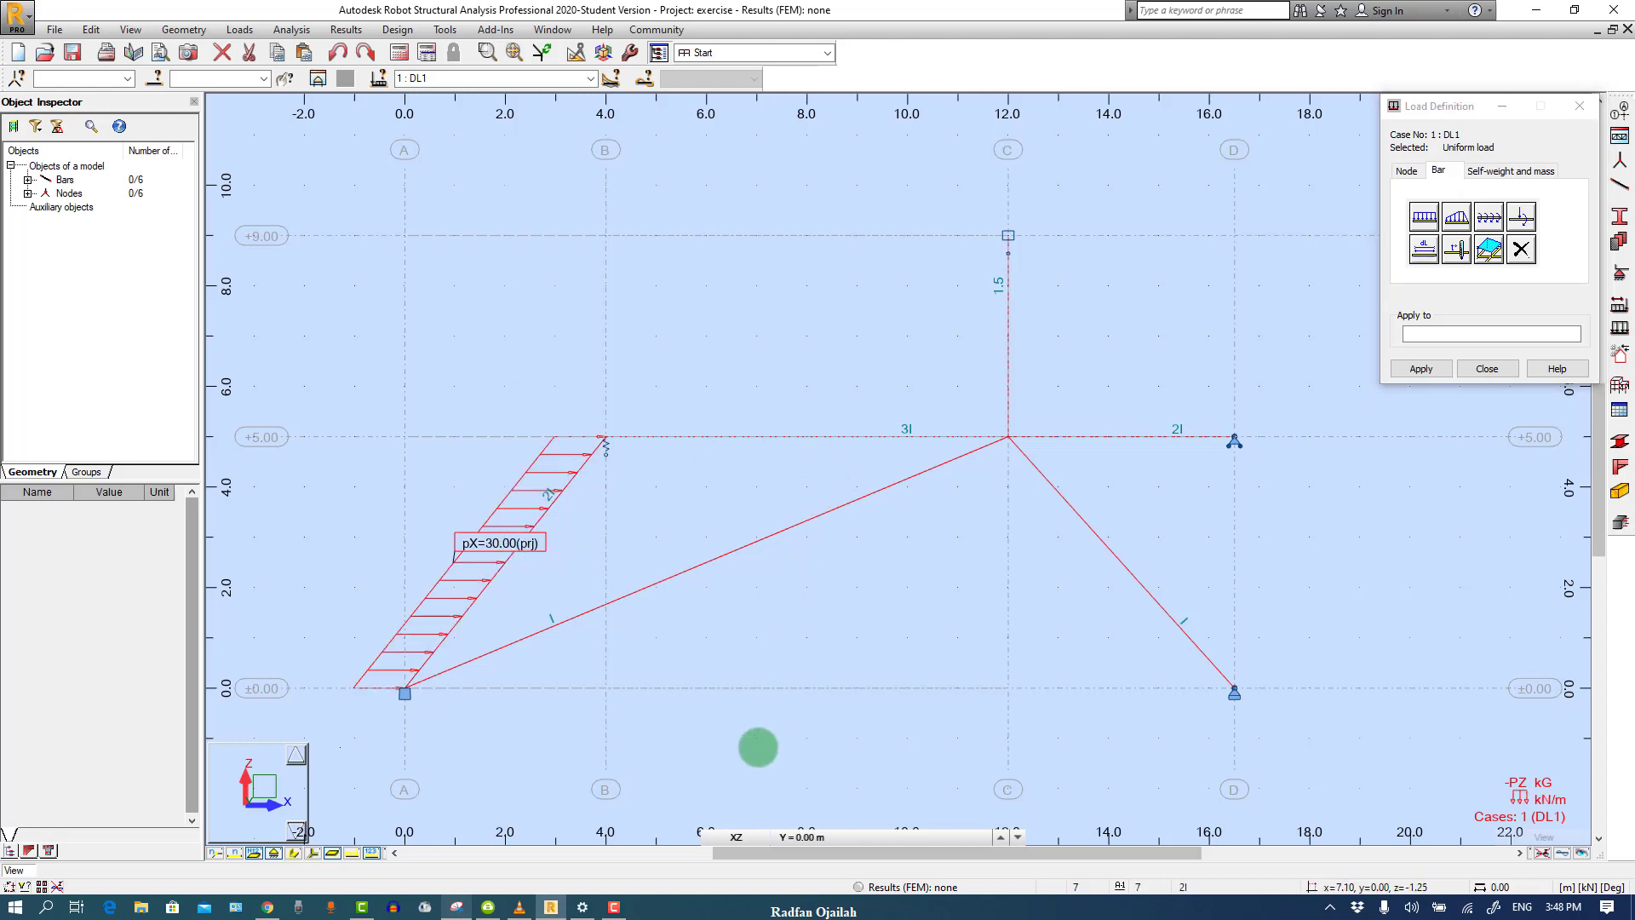
Apply a non-projected uniform load Z = -50 kN/m to the upper horizontal beam
click(456, 906)
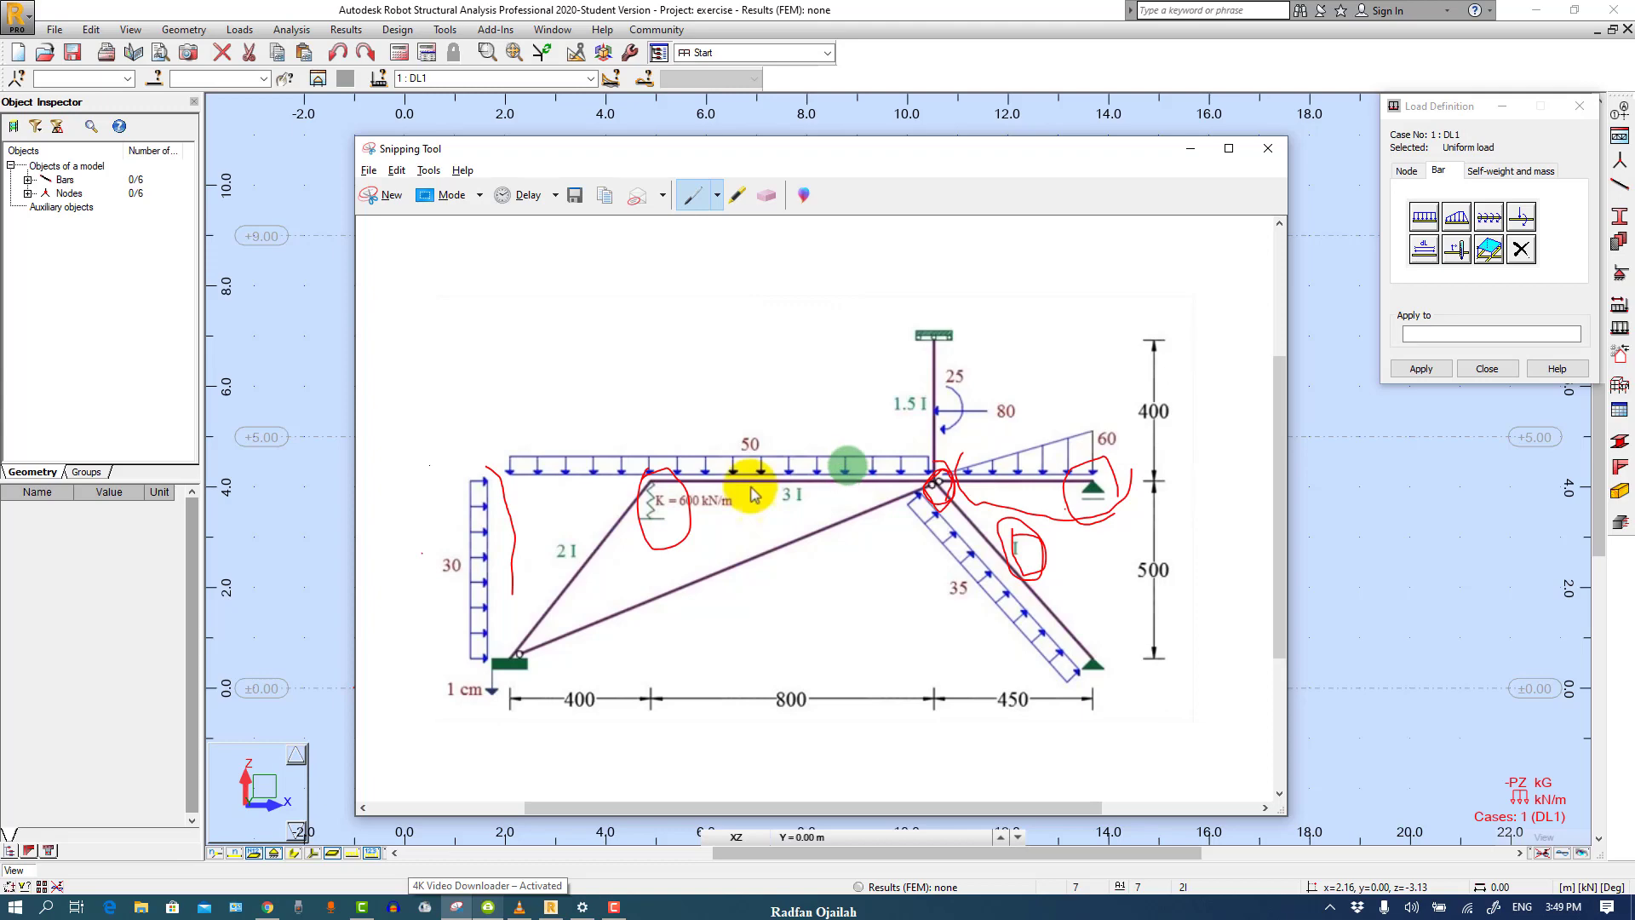
click(1424, 216)
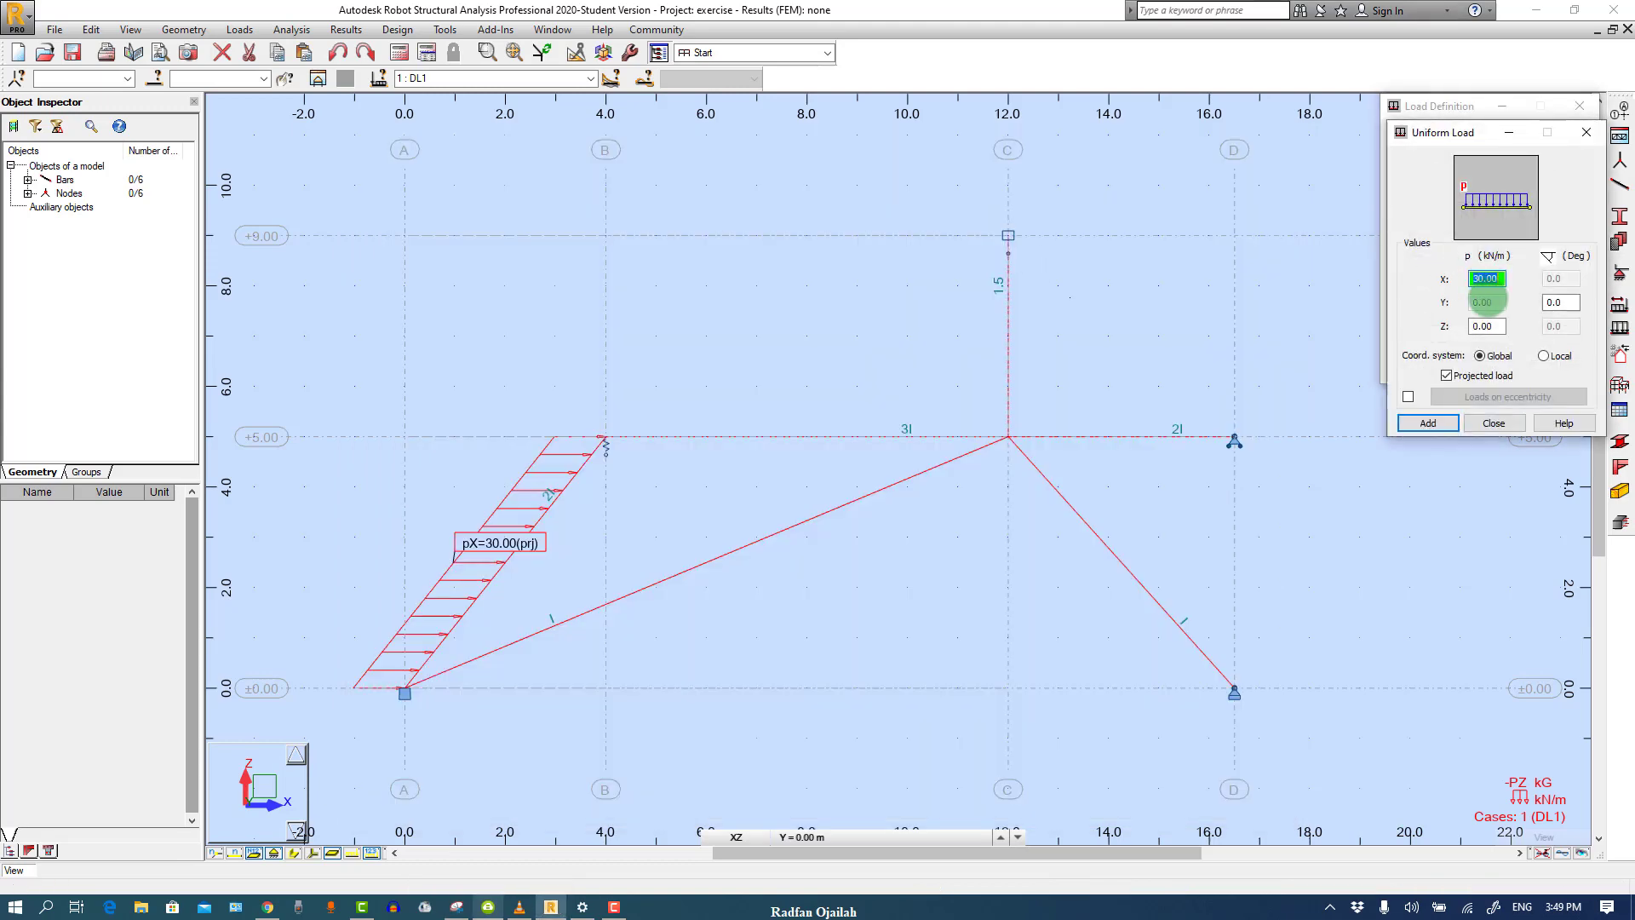
key(Tab)
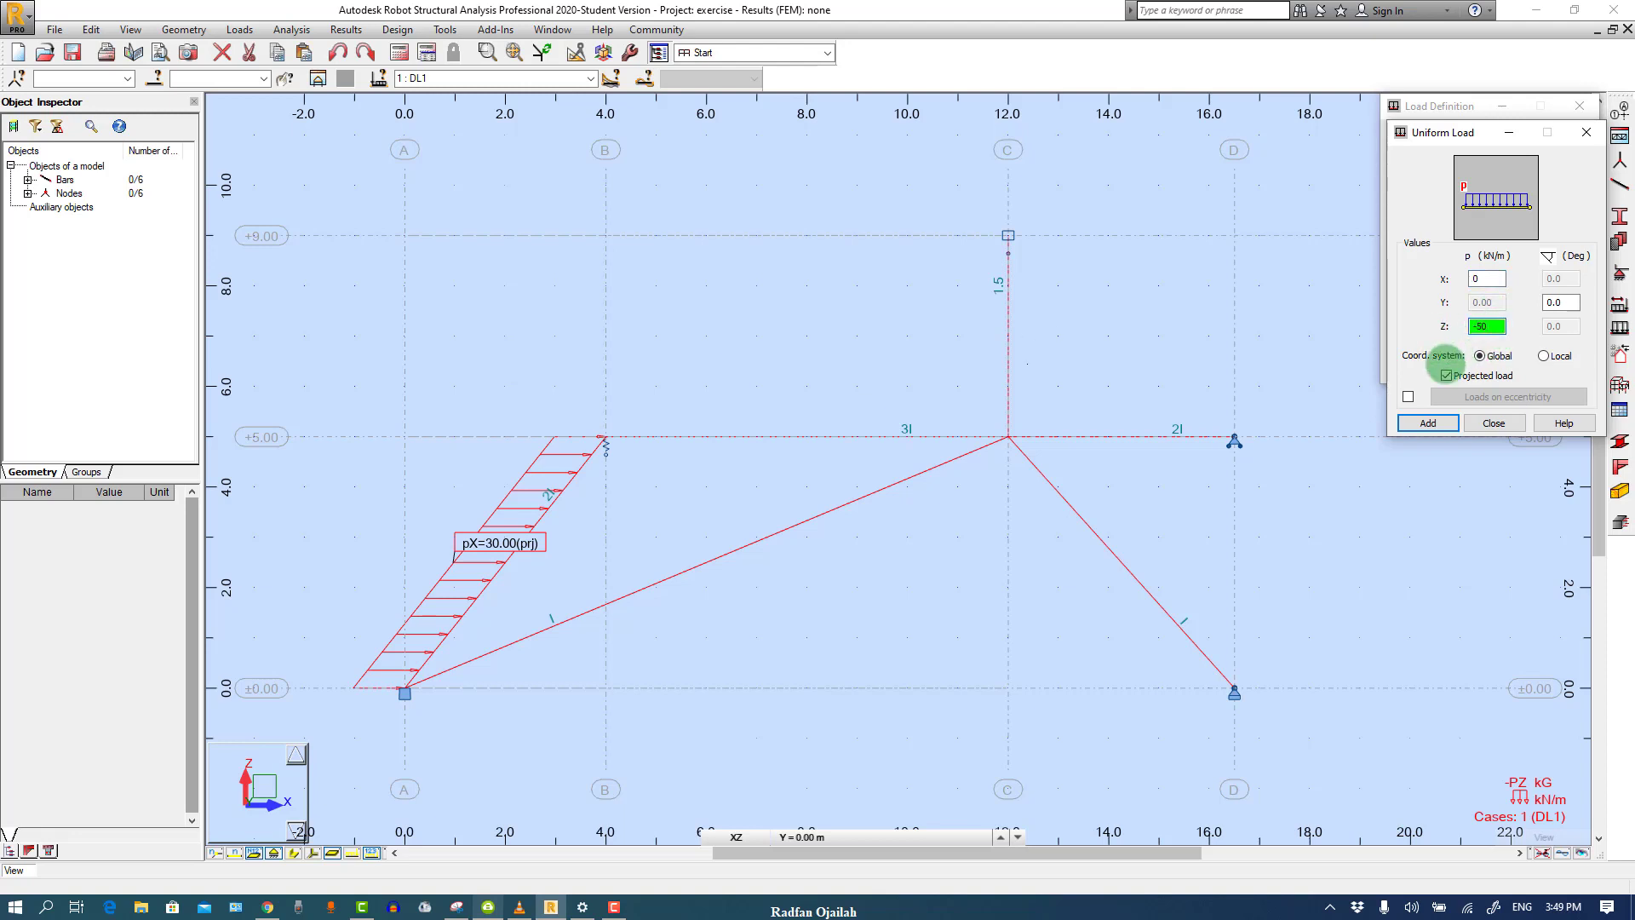
click(1463, 376)
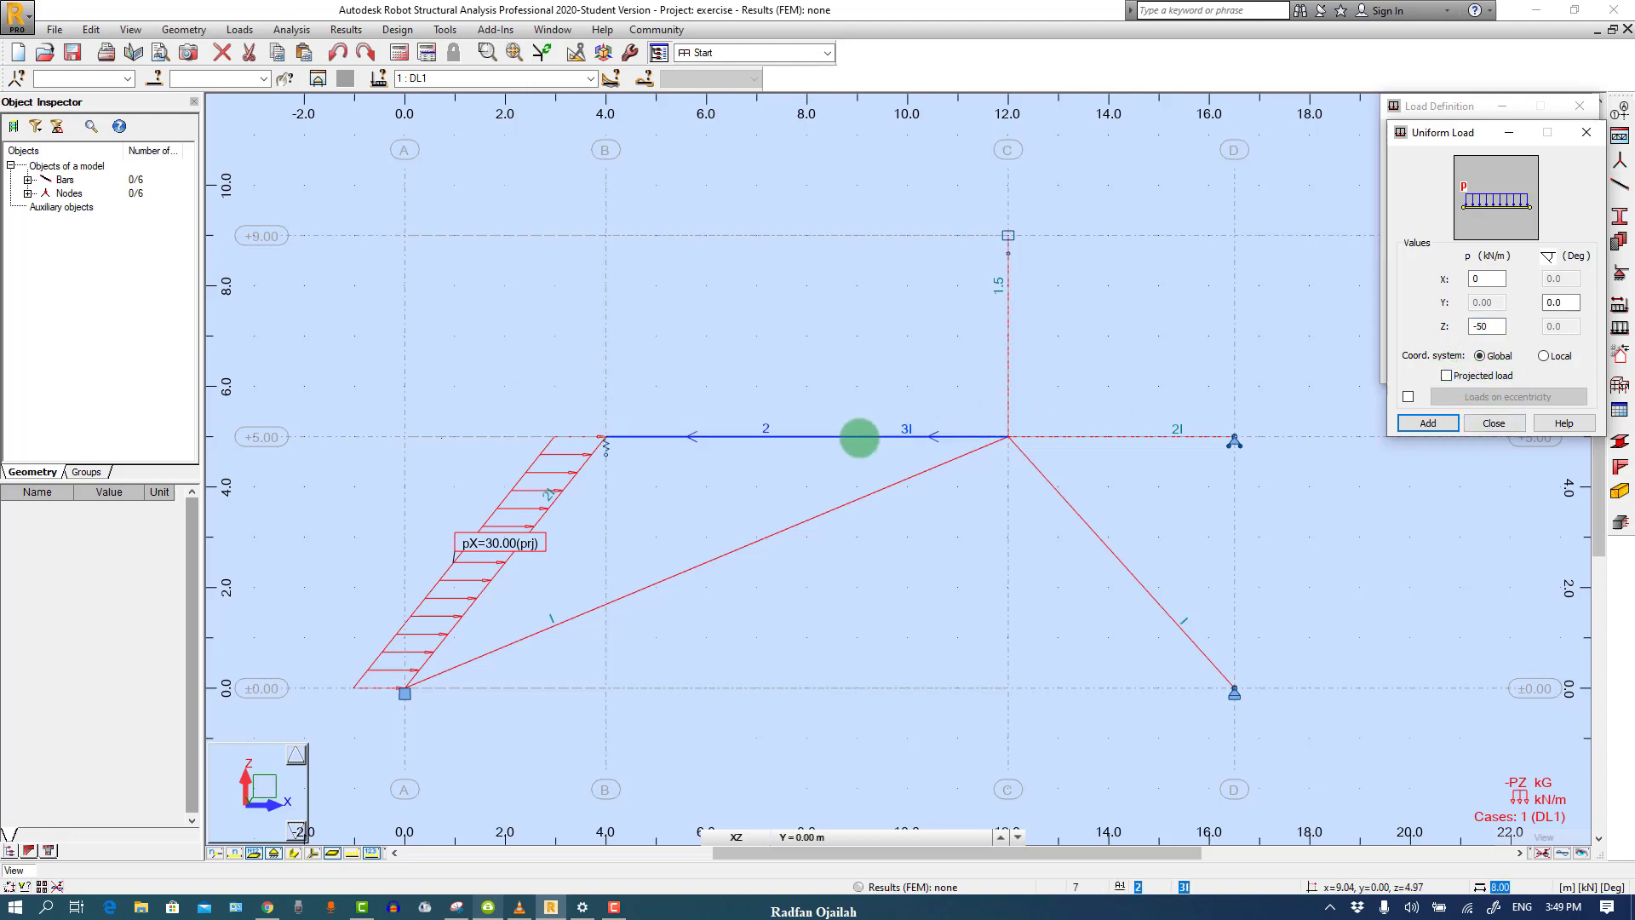
click(1428, 423)
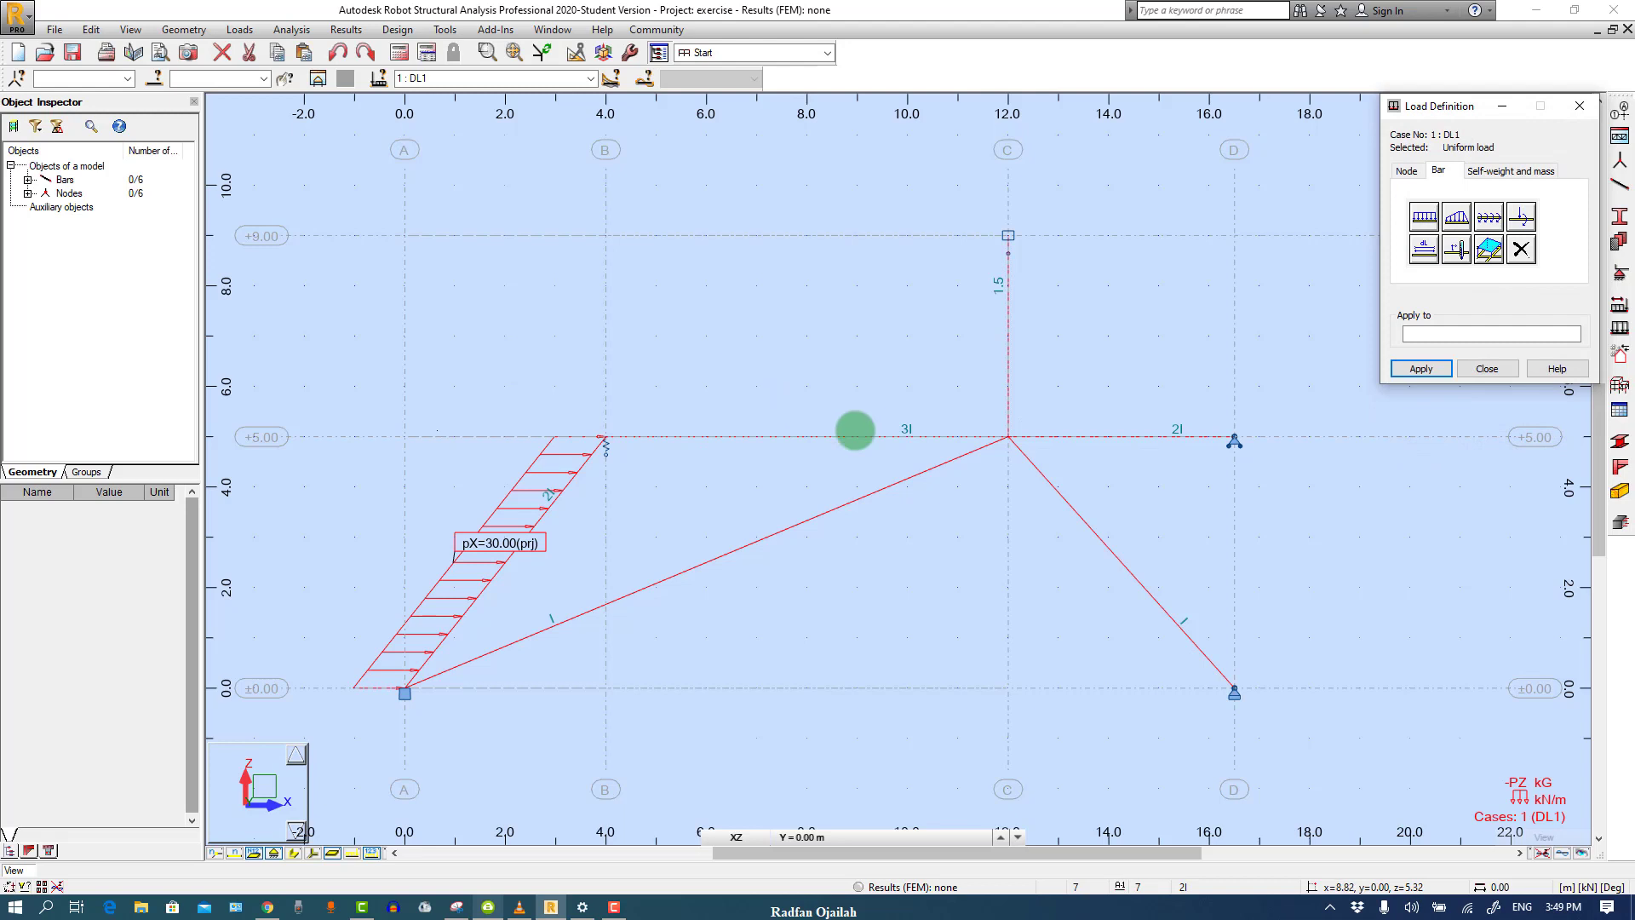
click(859, 438)
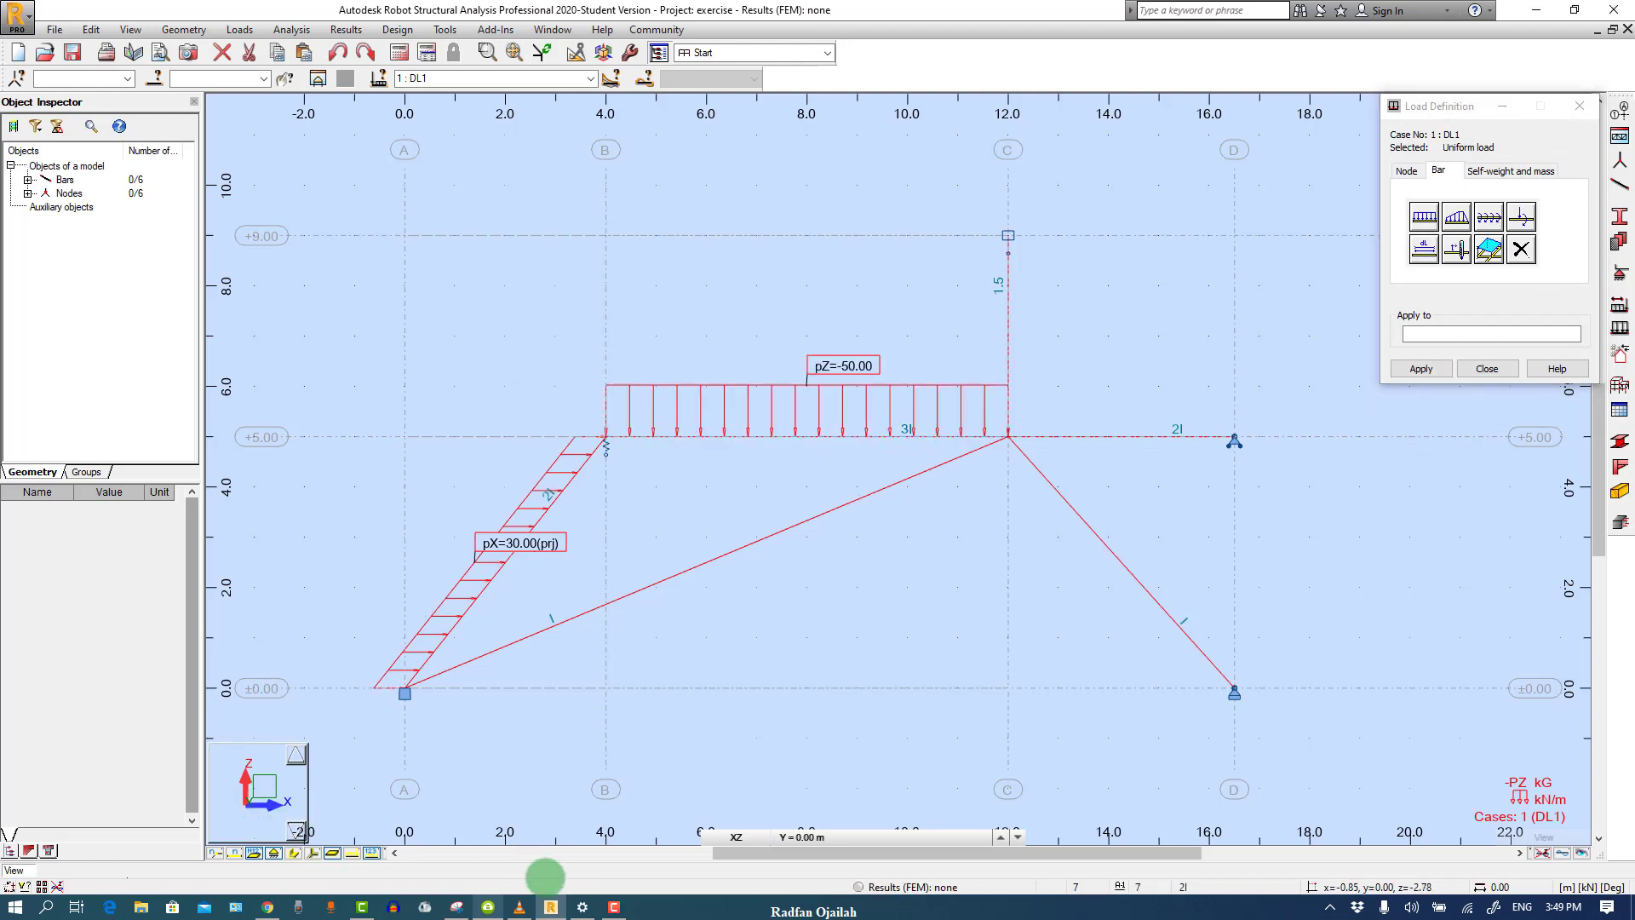
click(457, 906)
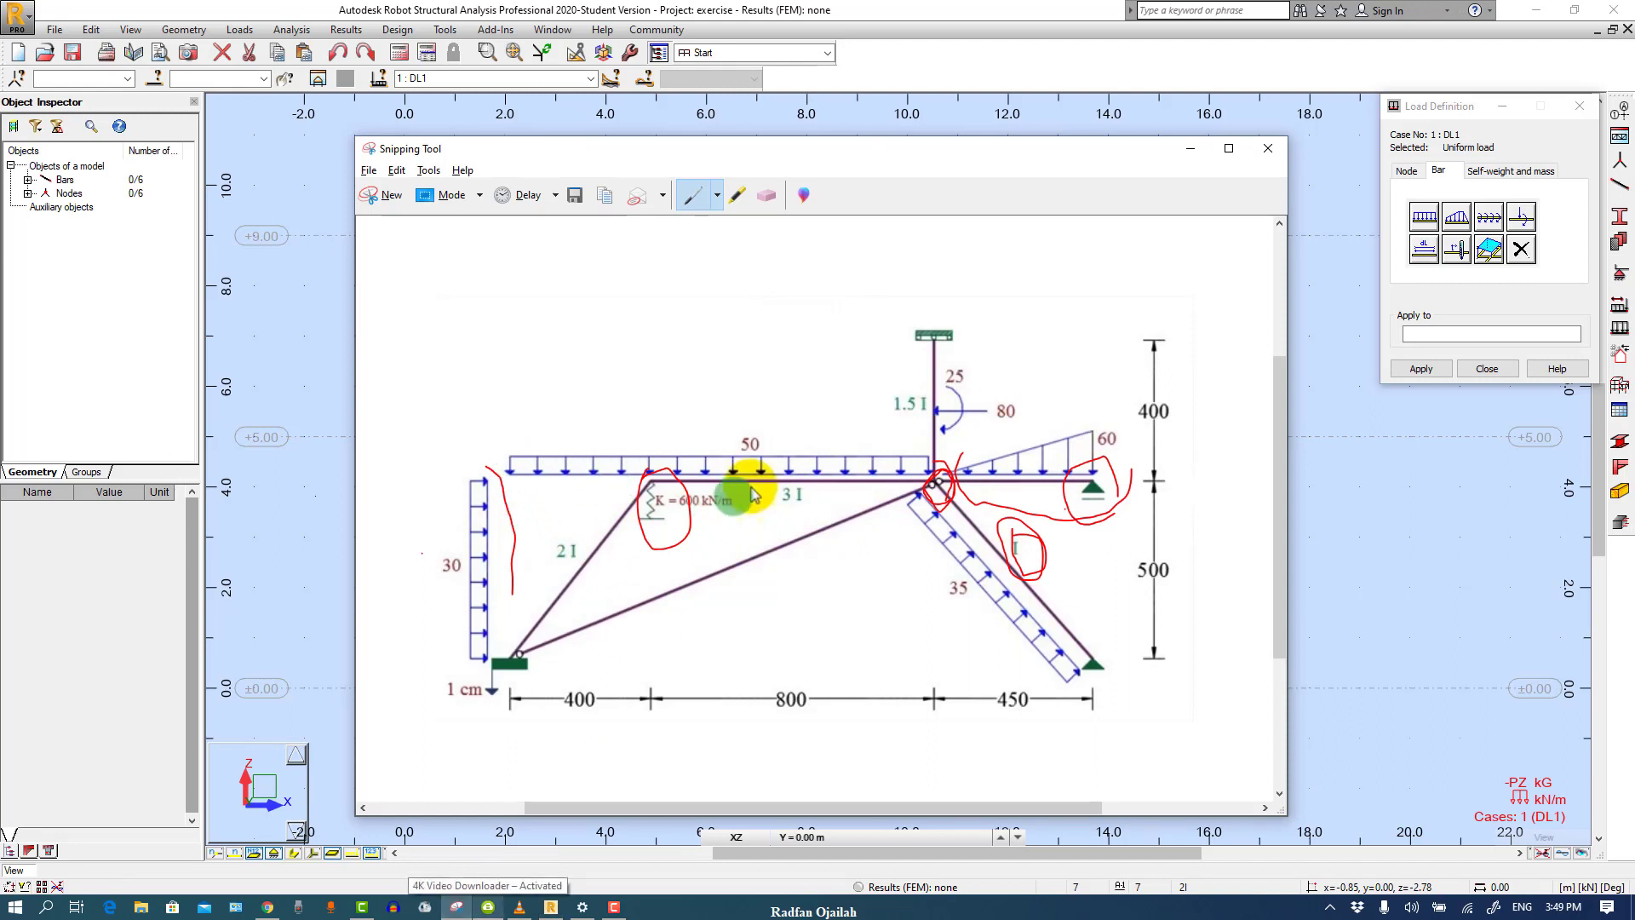
Apply a projected uniform load Z = -50 kN/m to the left inclined bar
click(1423, 216)
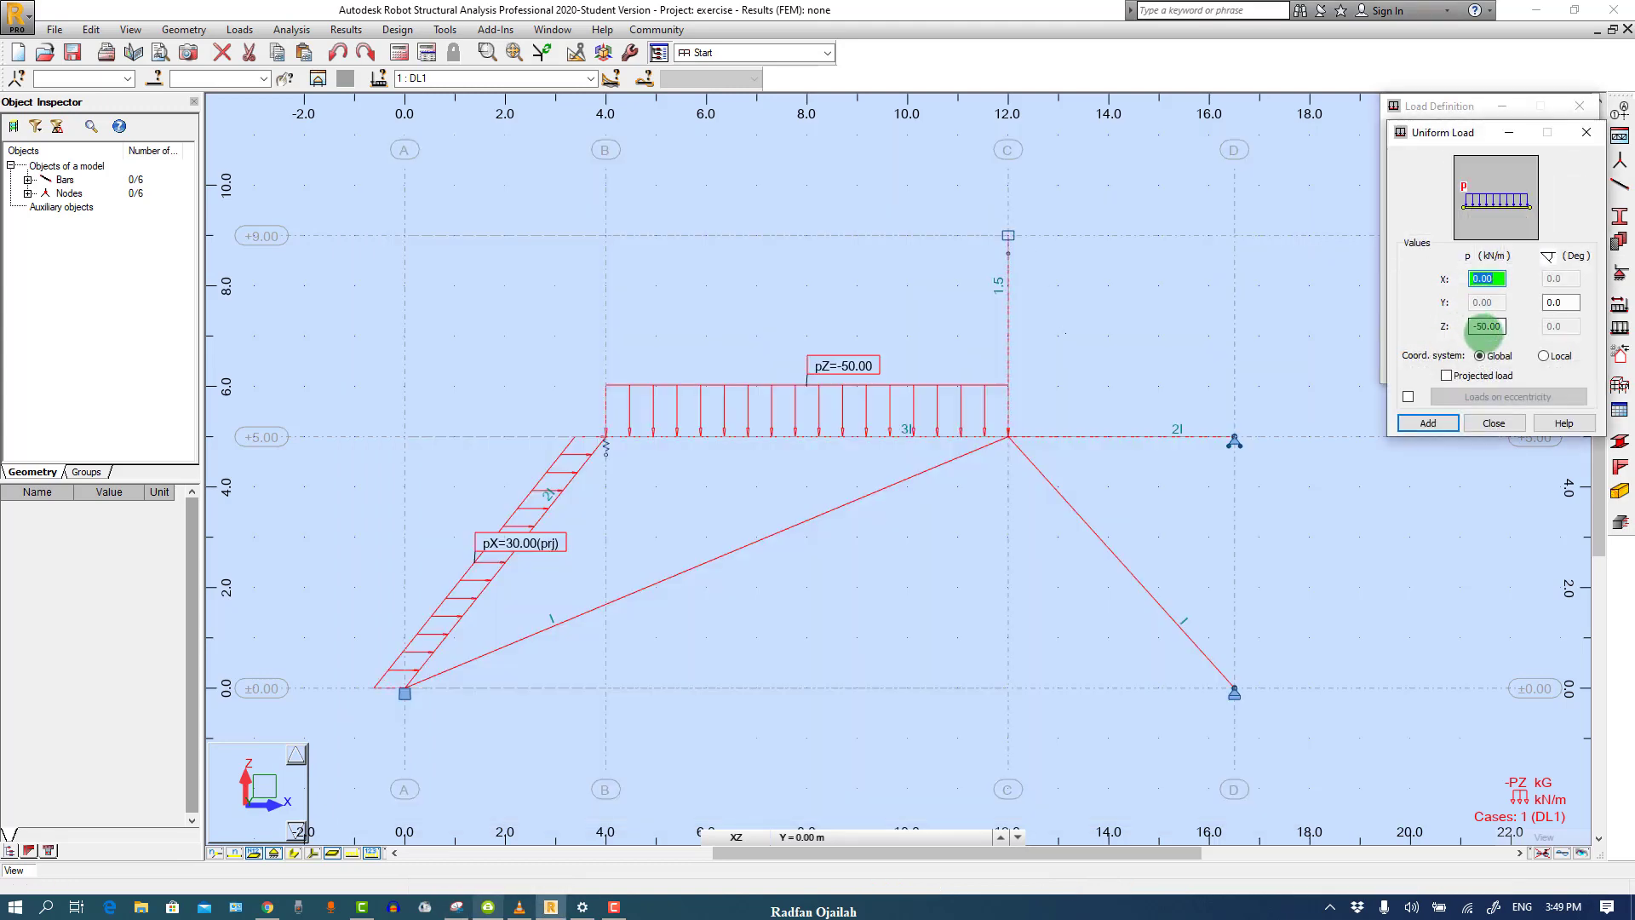
click(1446, 376)
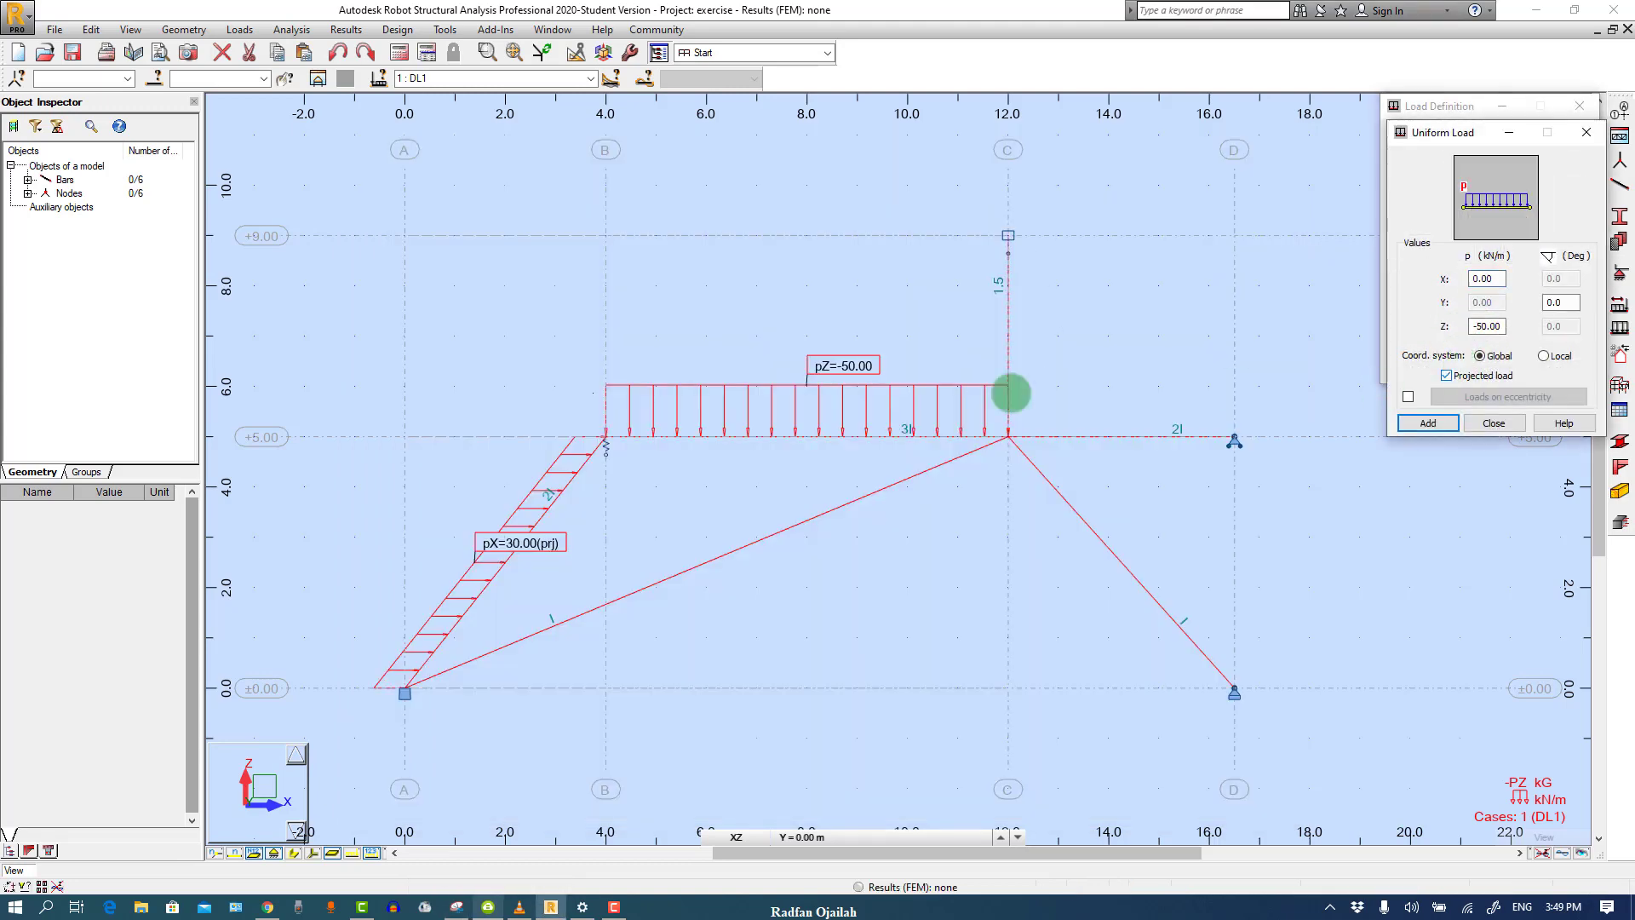
click(569, 487)
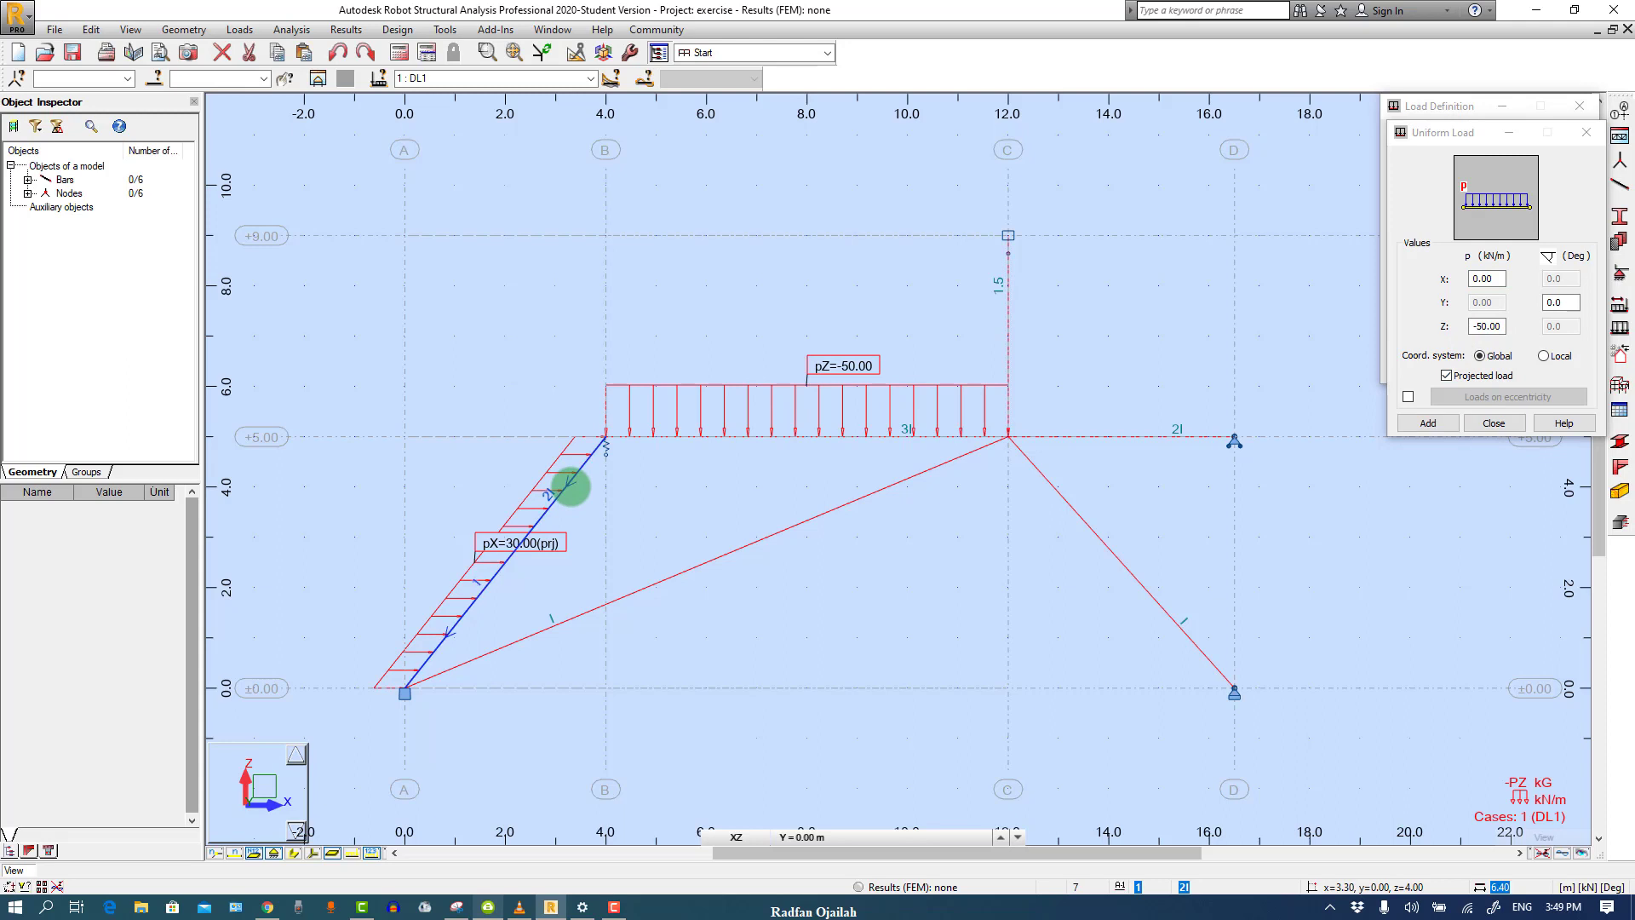
click(1436, 423)
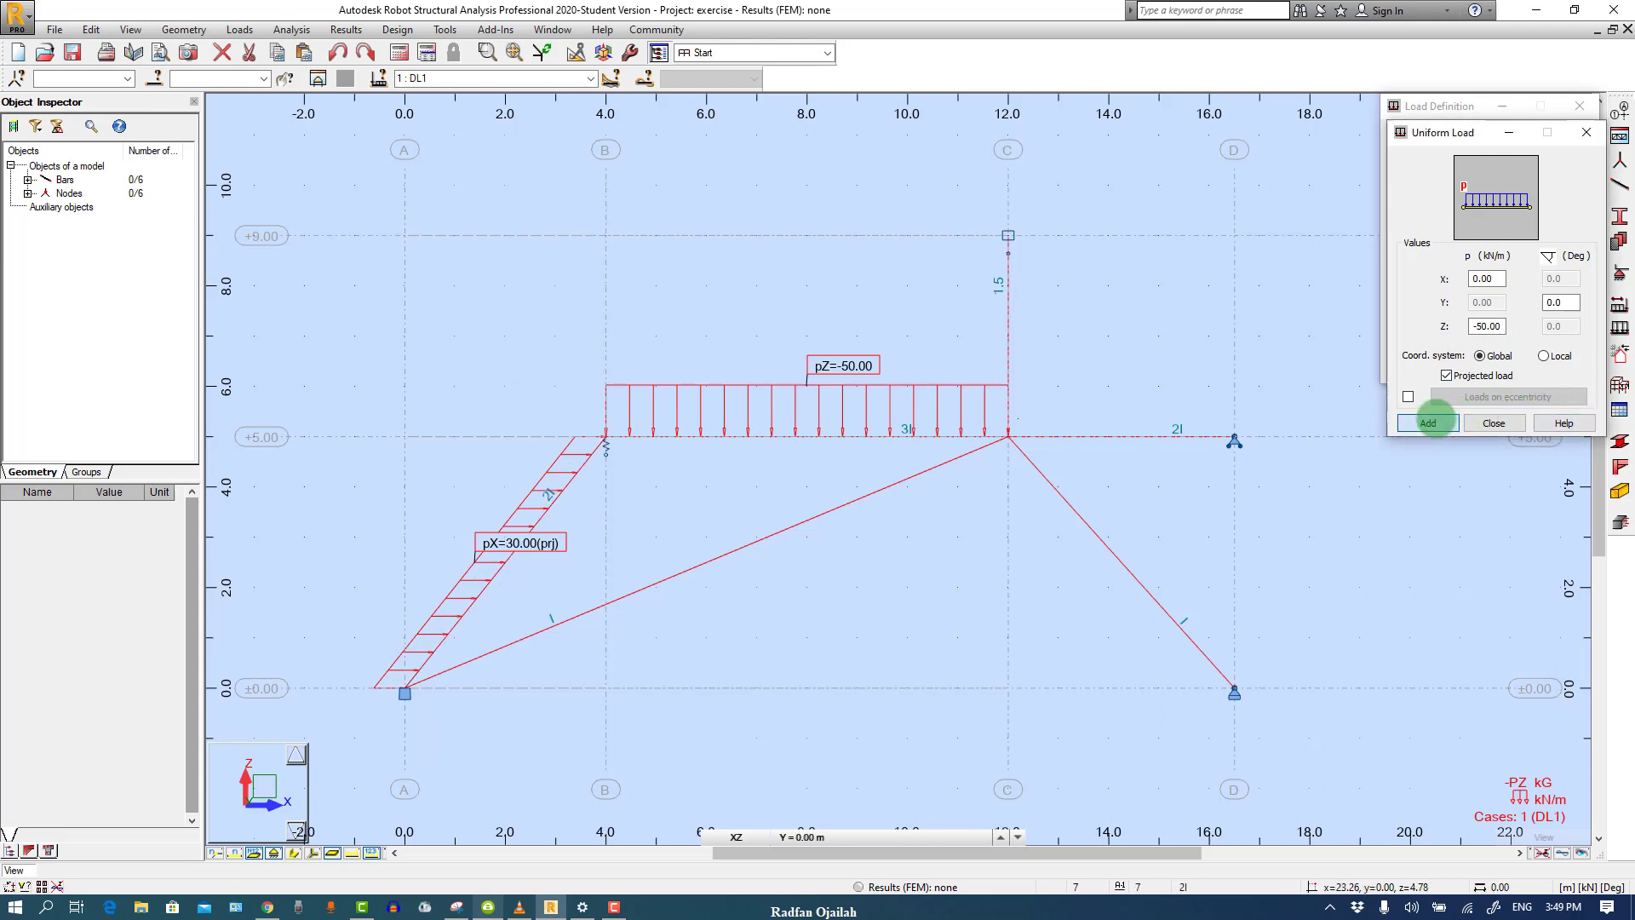
click(554, 487)
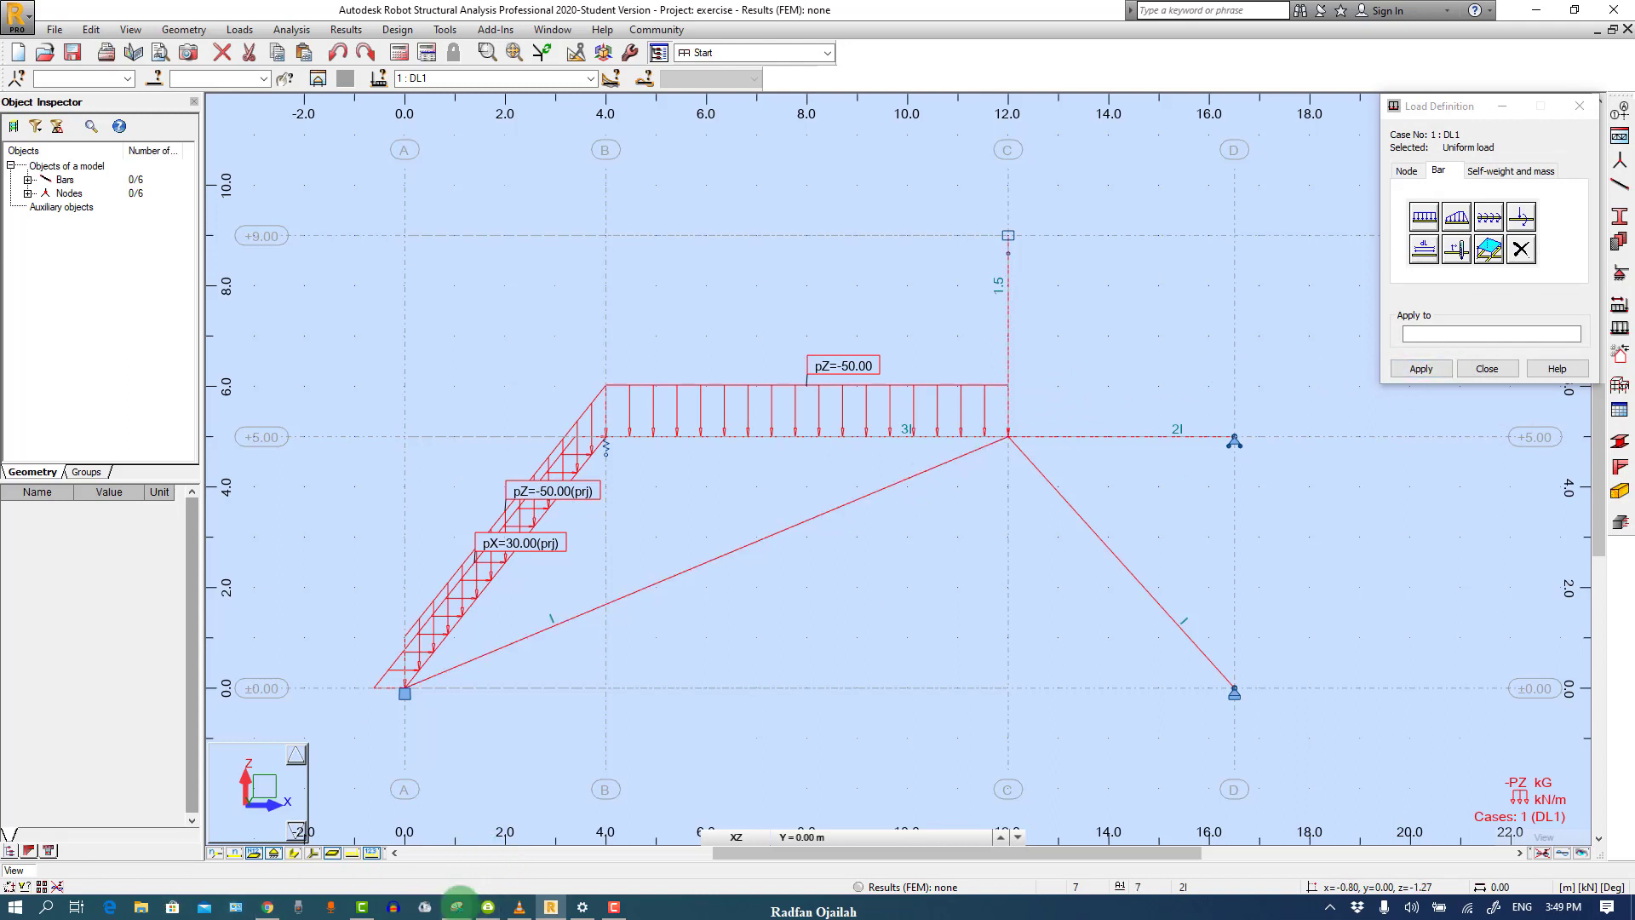
click(456, 907)
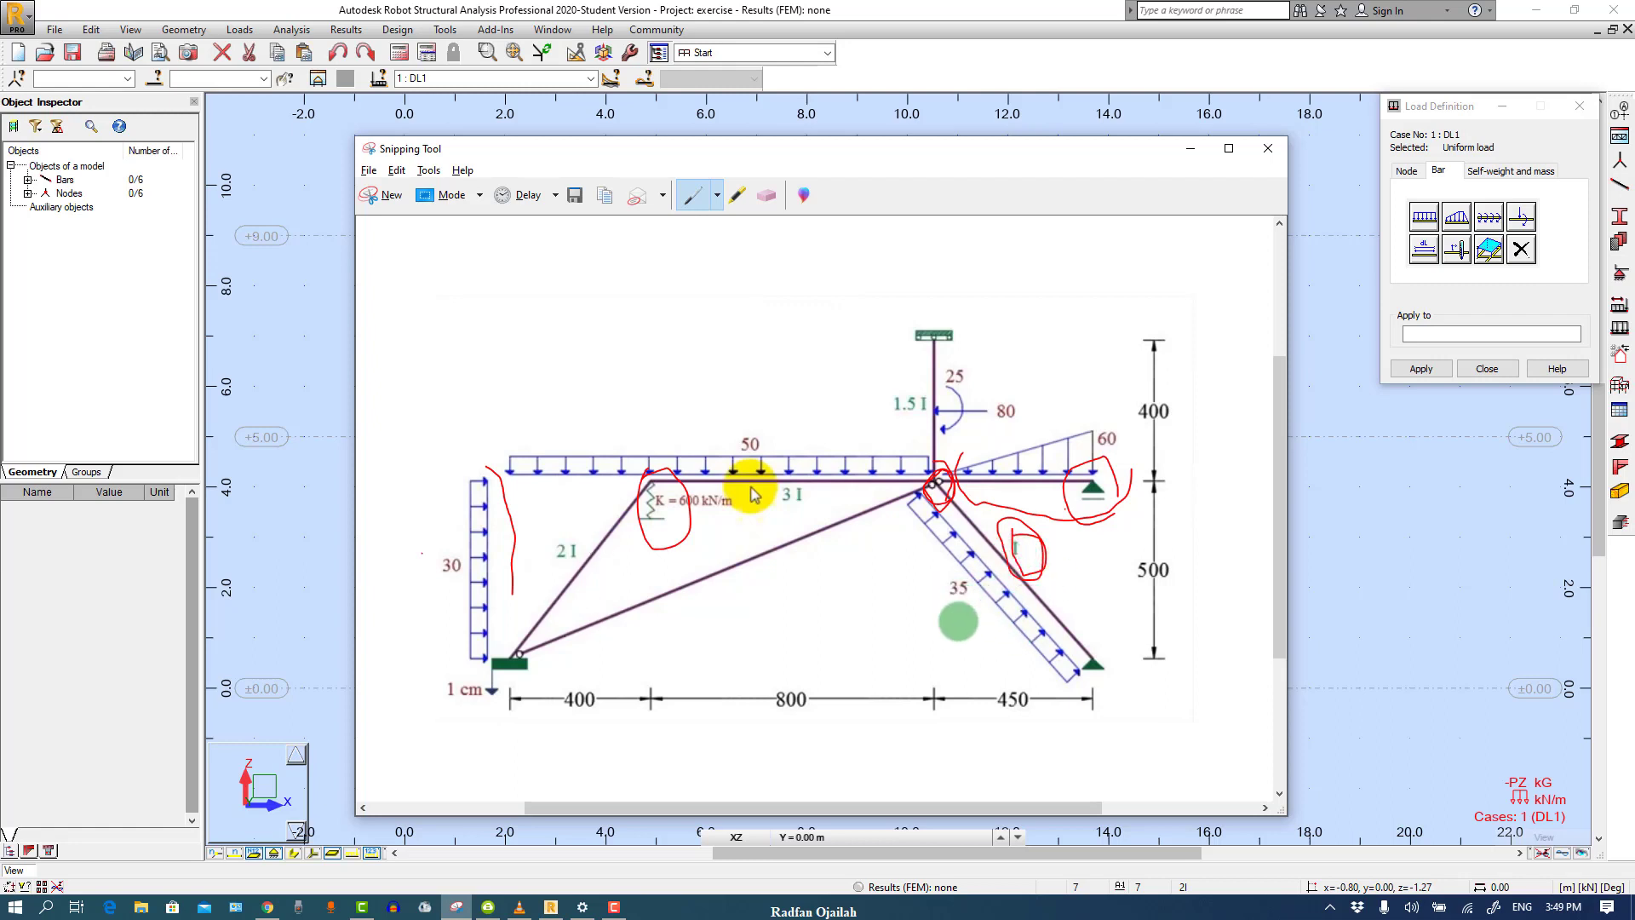
Apply a local uniform load Z = 35 kN/m to the bar from (12, 5) to (16.5, 0)
click(1422, 217)
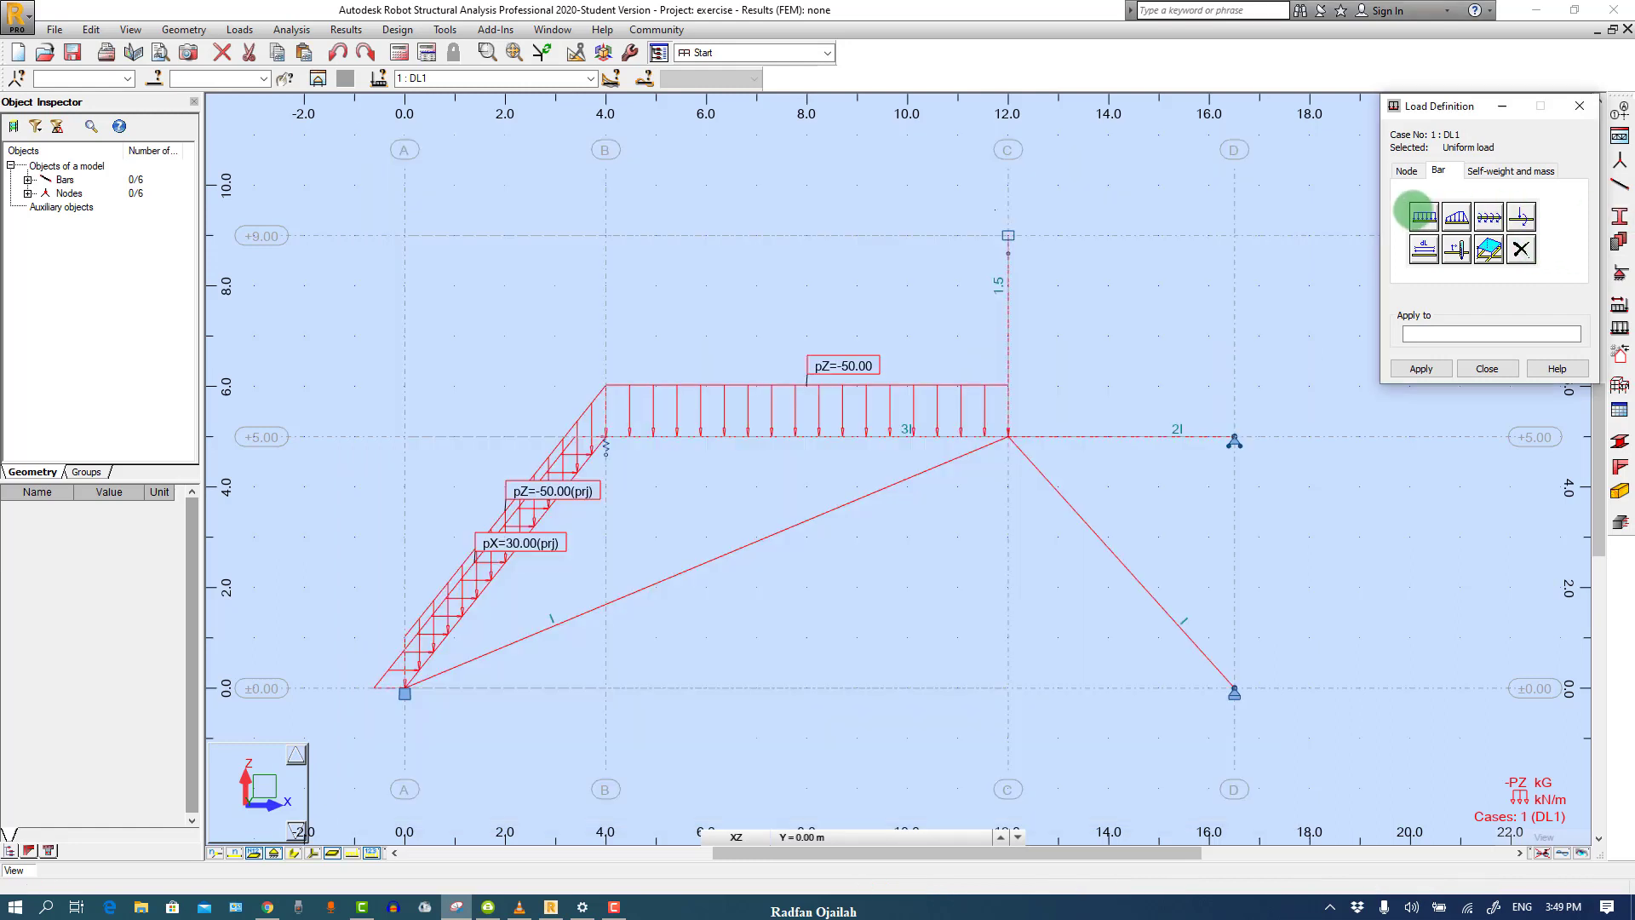
click(1499, 326)
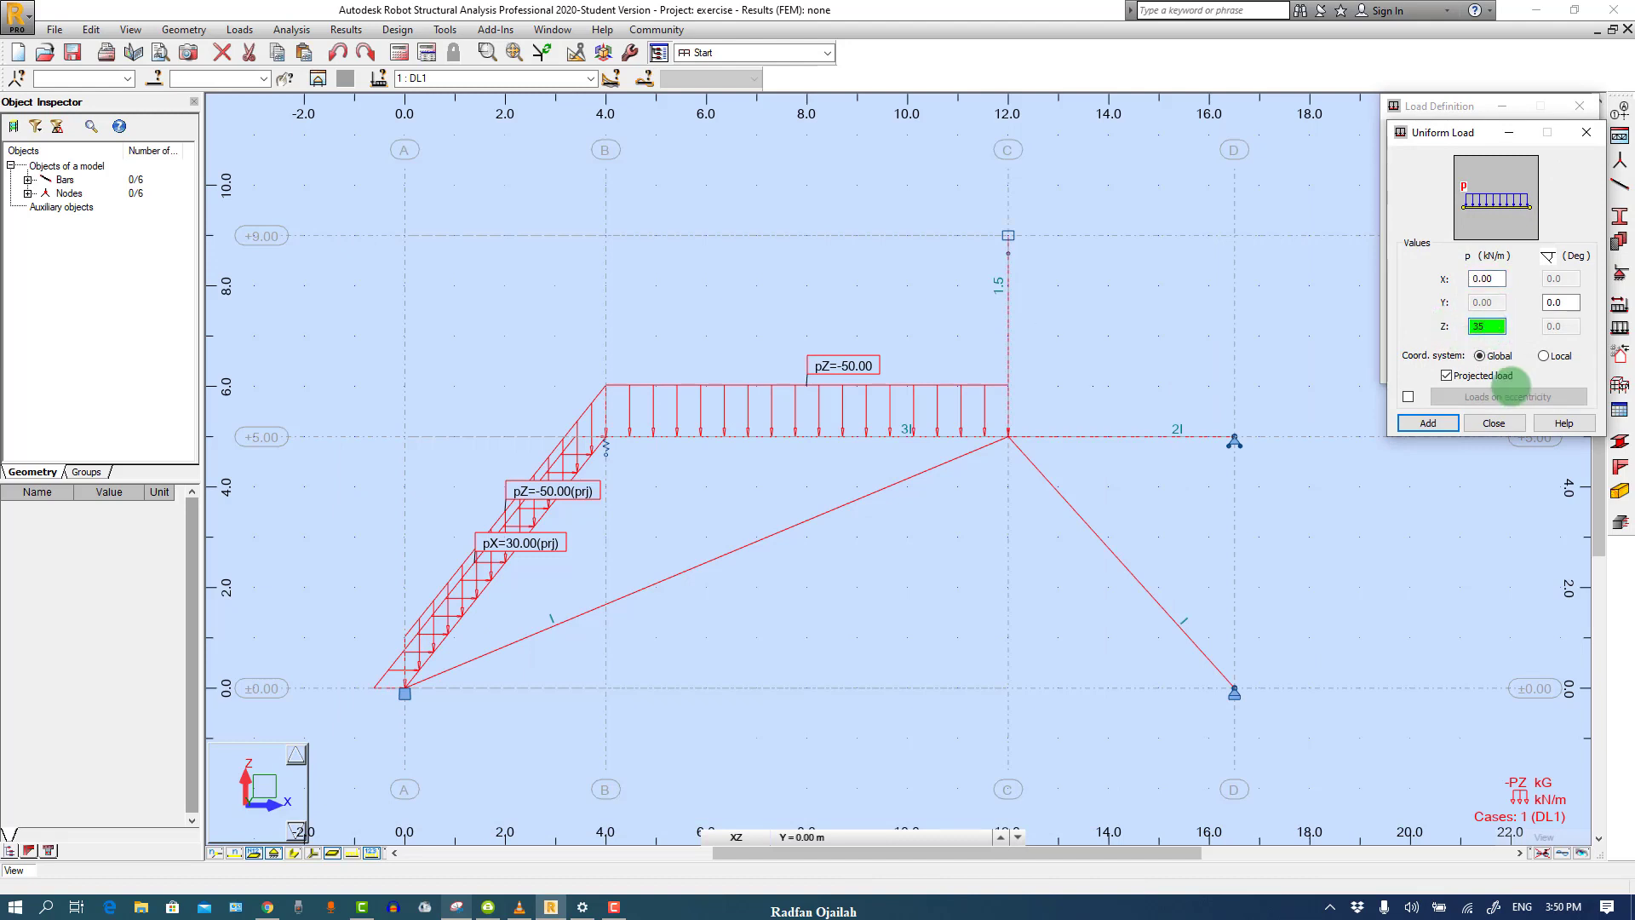
click(1544, 356)
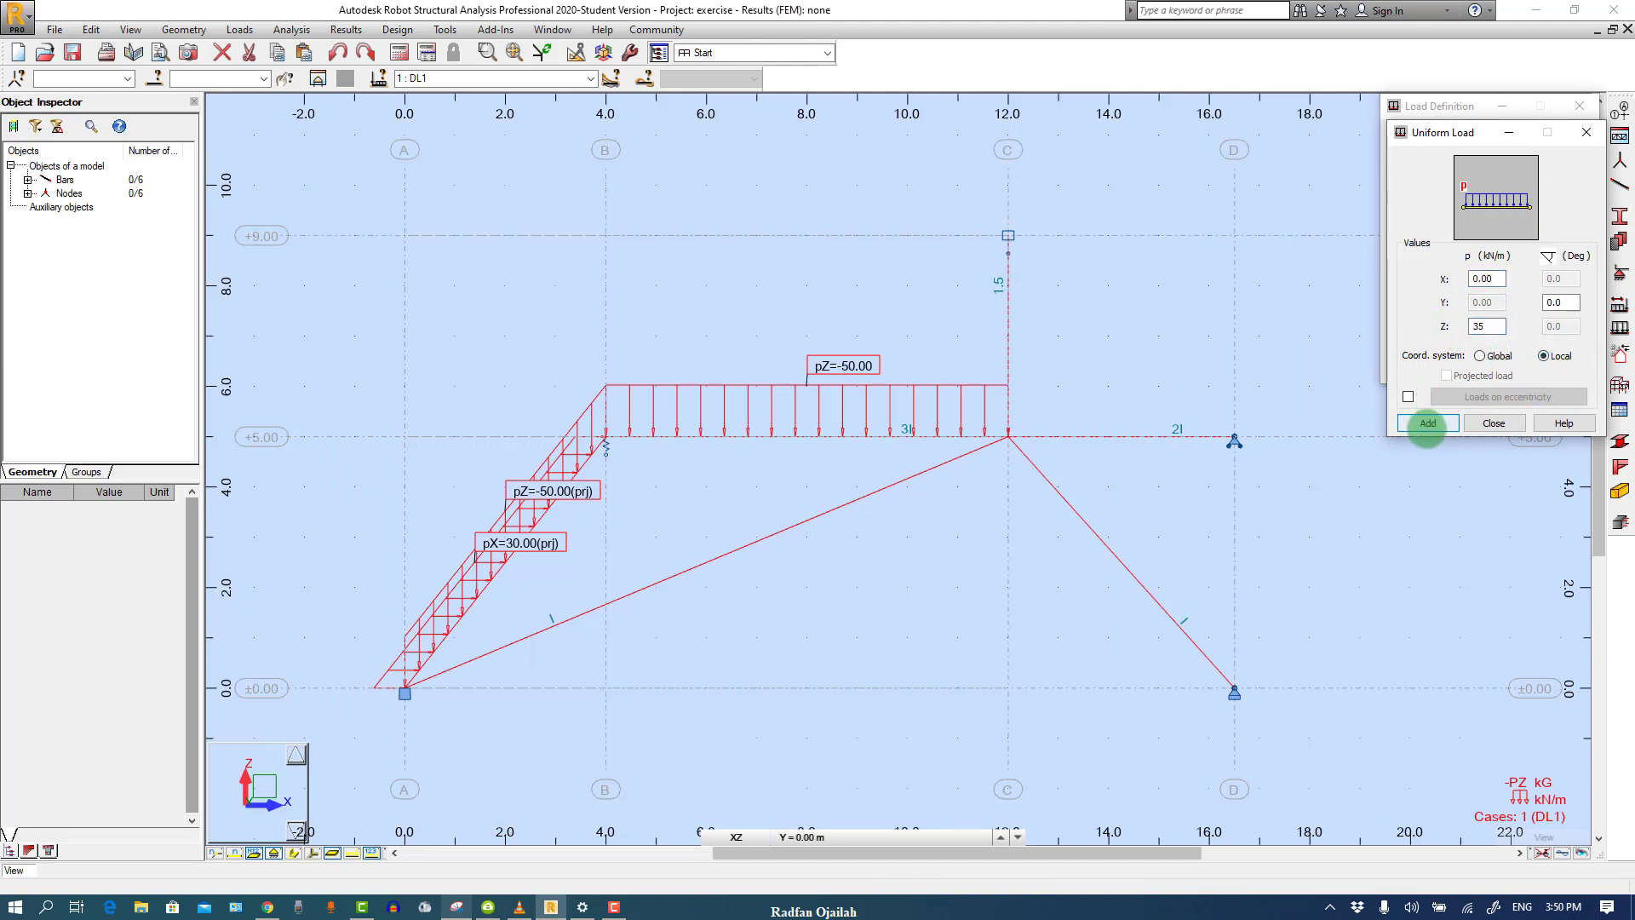
click(1427, 423)
click(1098, 549)
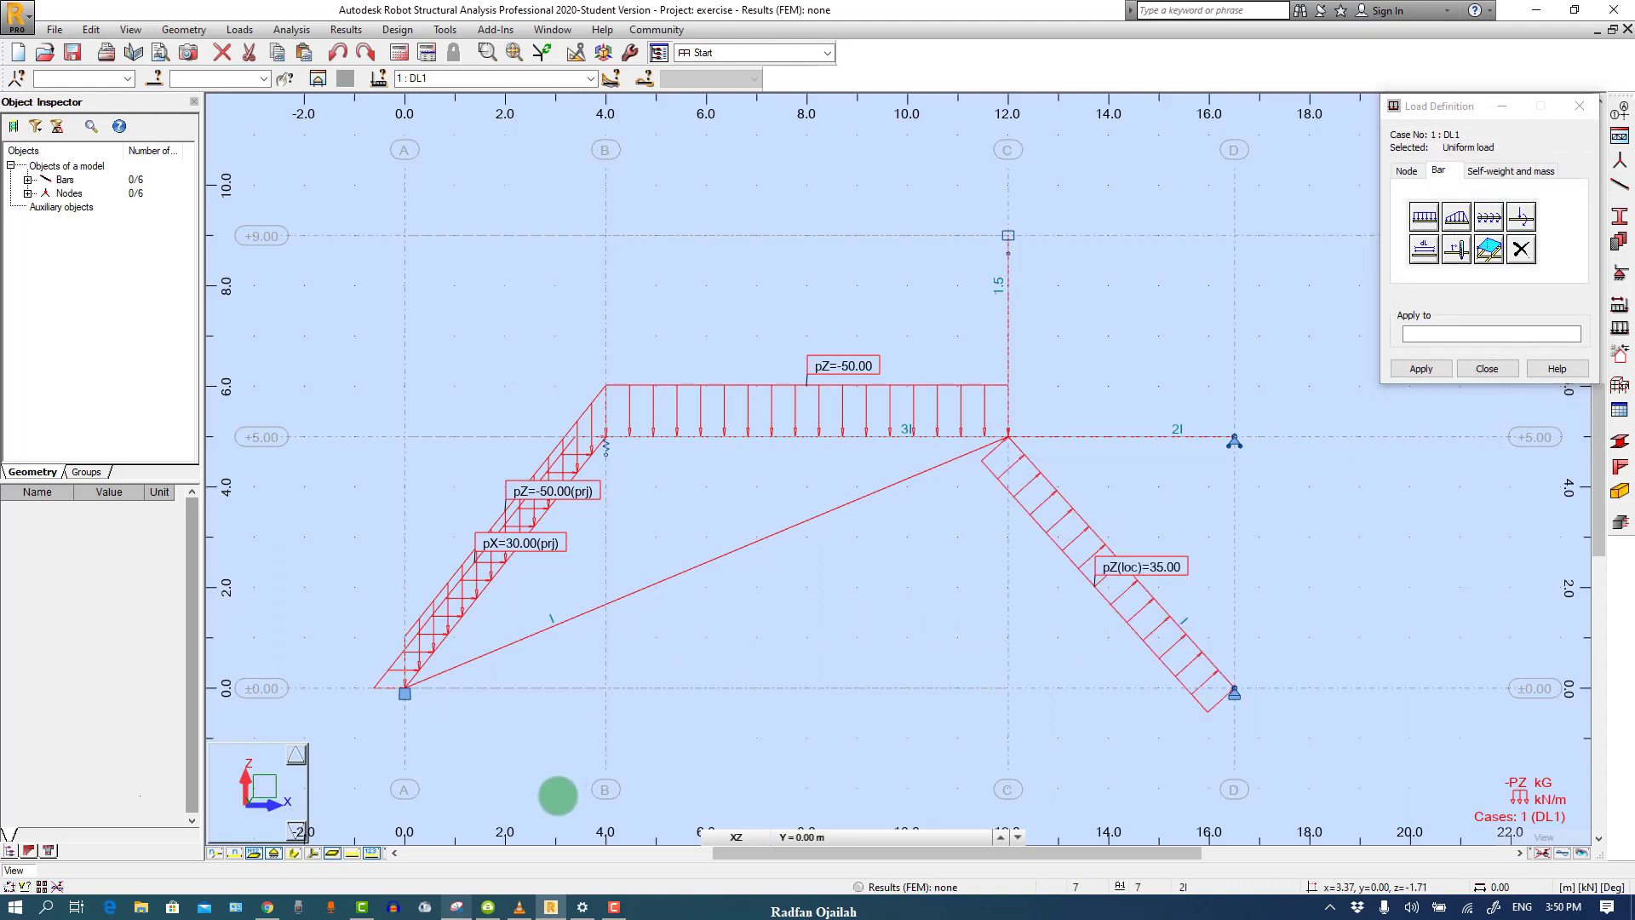
Set up a two-point trapezoidal load in global Z: p1=0, p2=-60 kN/m, x1=0 to x2=1 relative
click(457, 907)
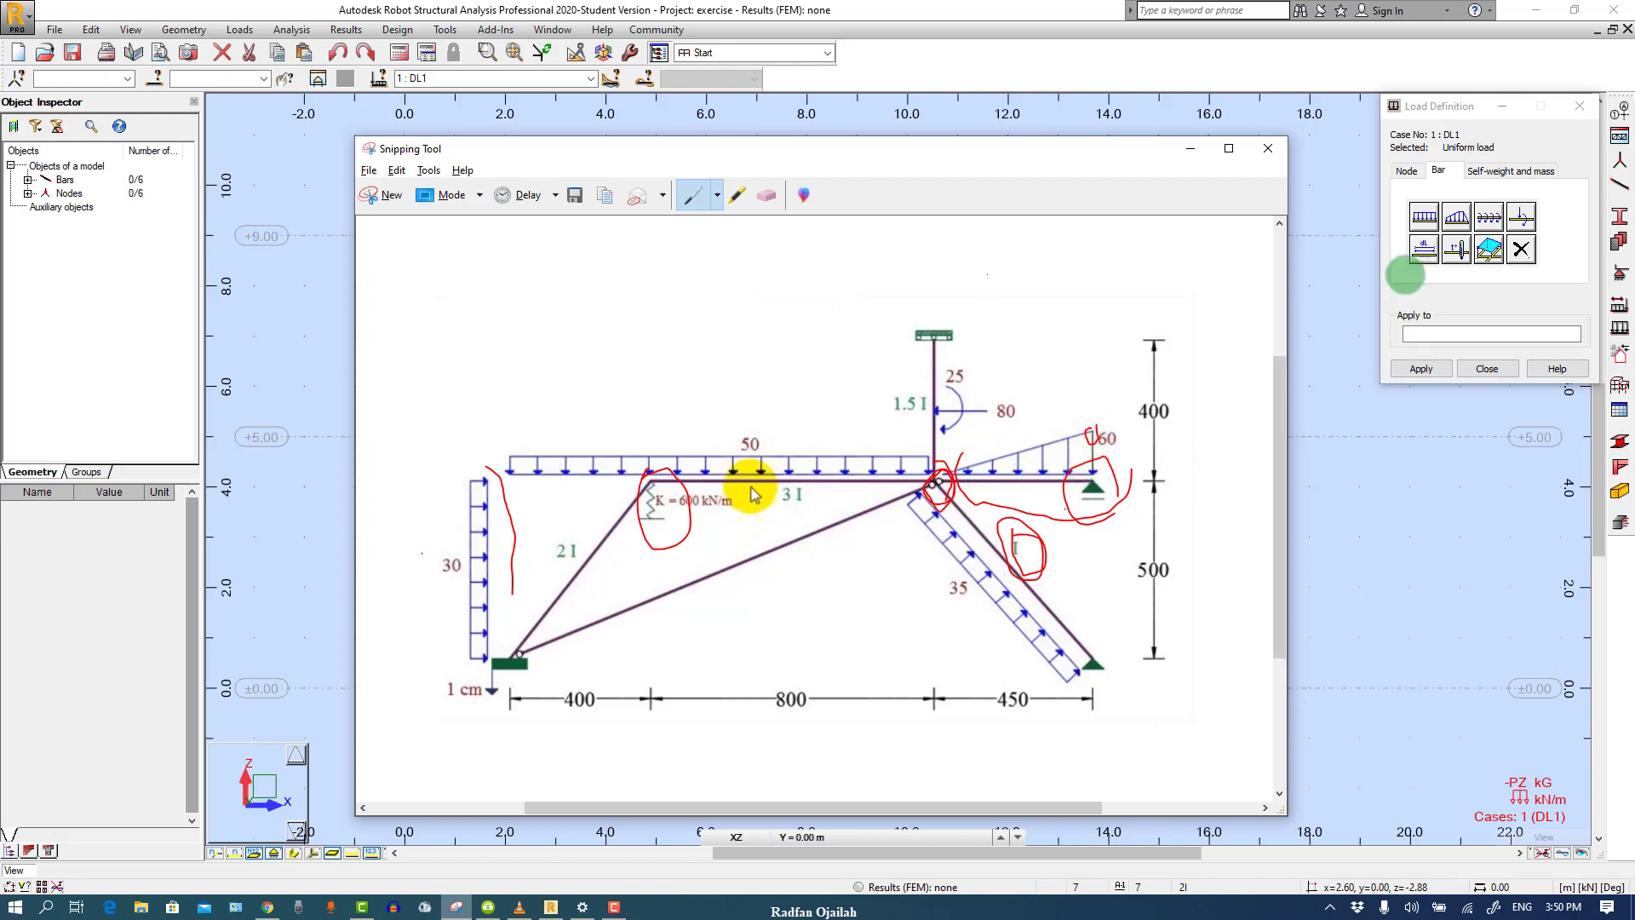
click(1454, 216)
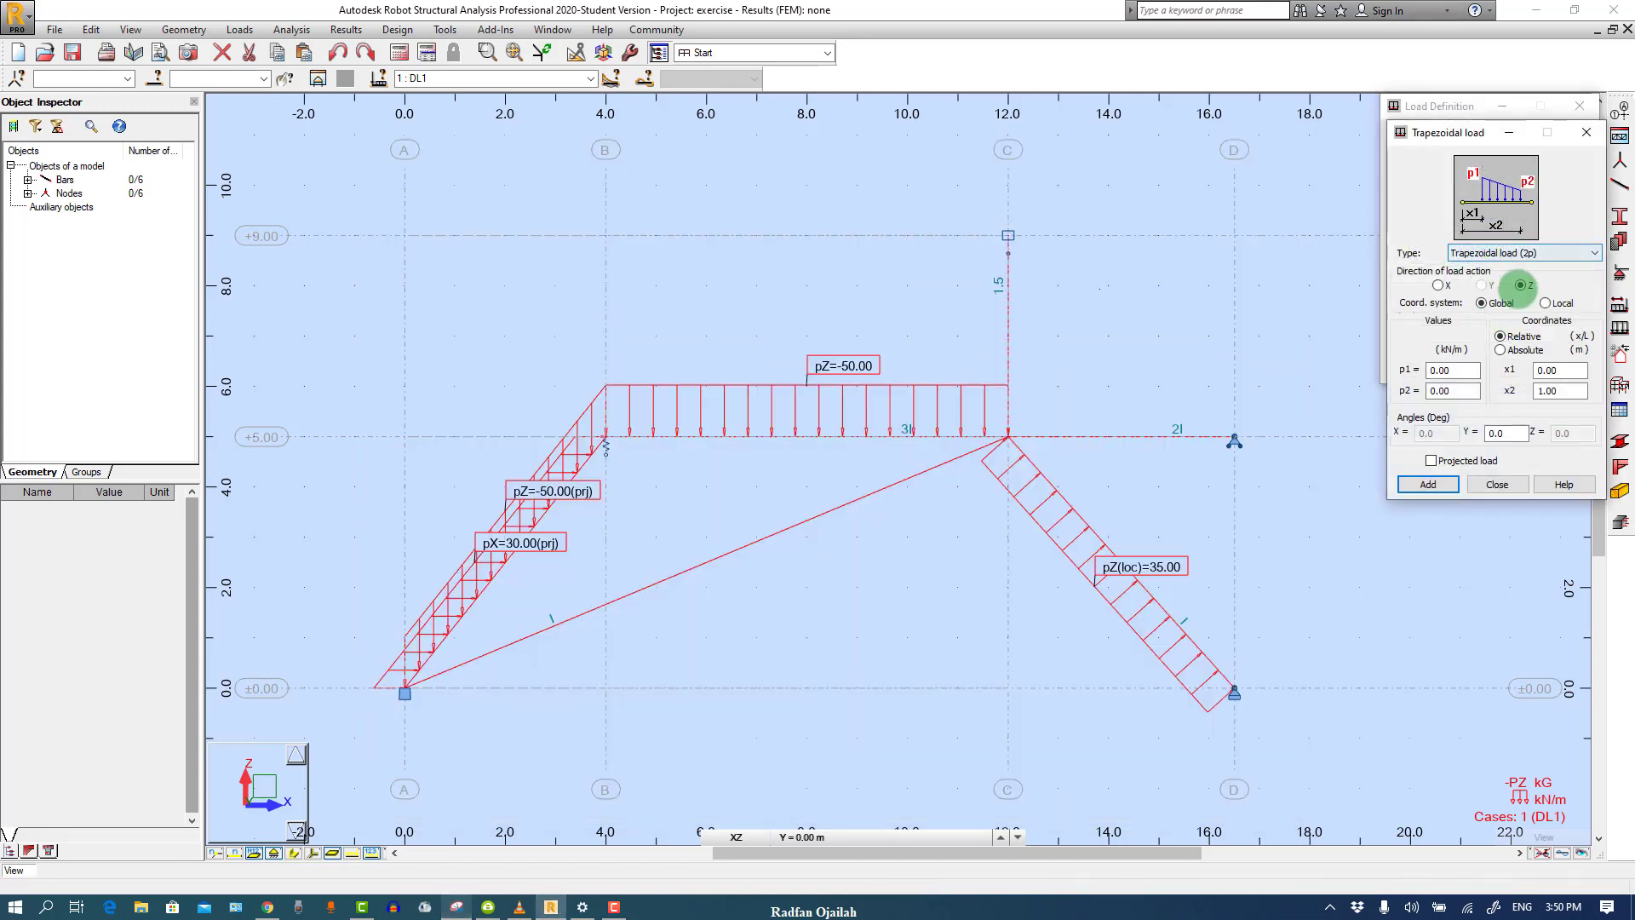
click(1486, 253)
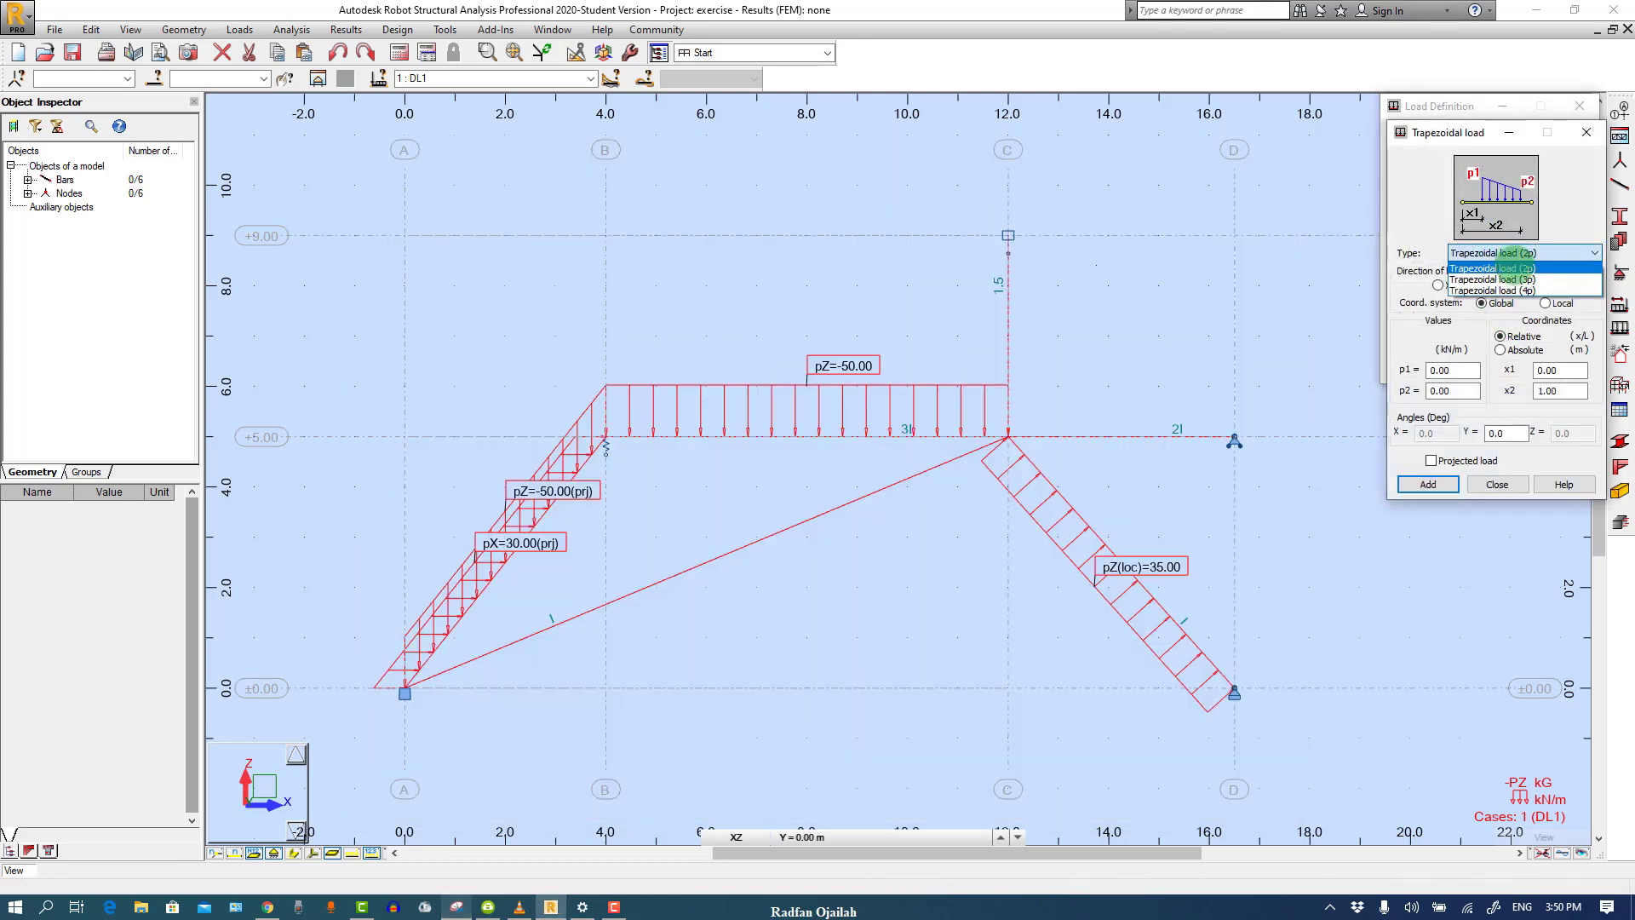
click(1506, 267)
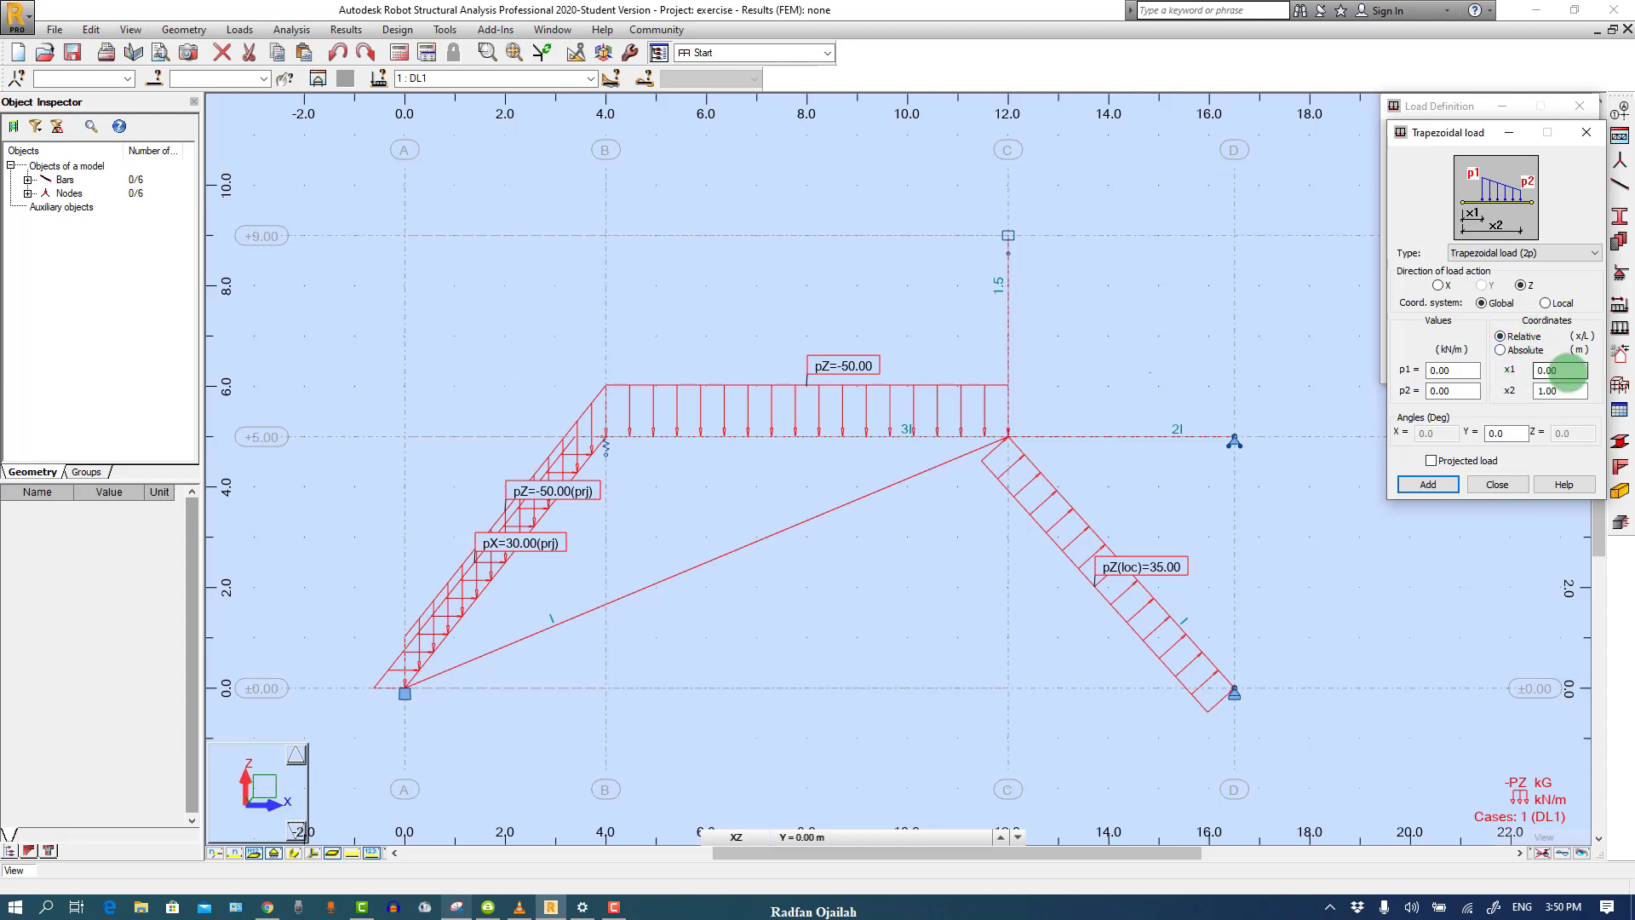
click(1511, 369)
click(1547, 395)
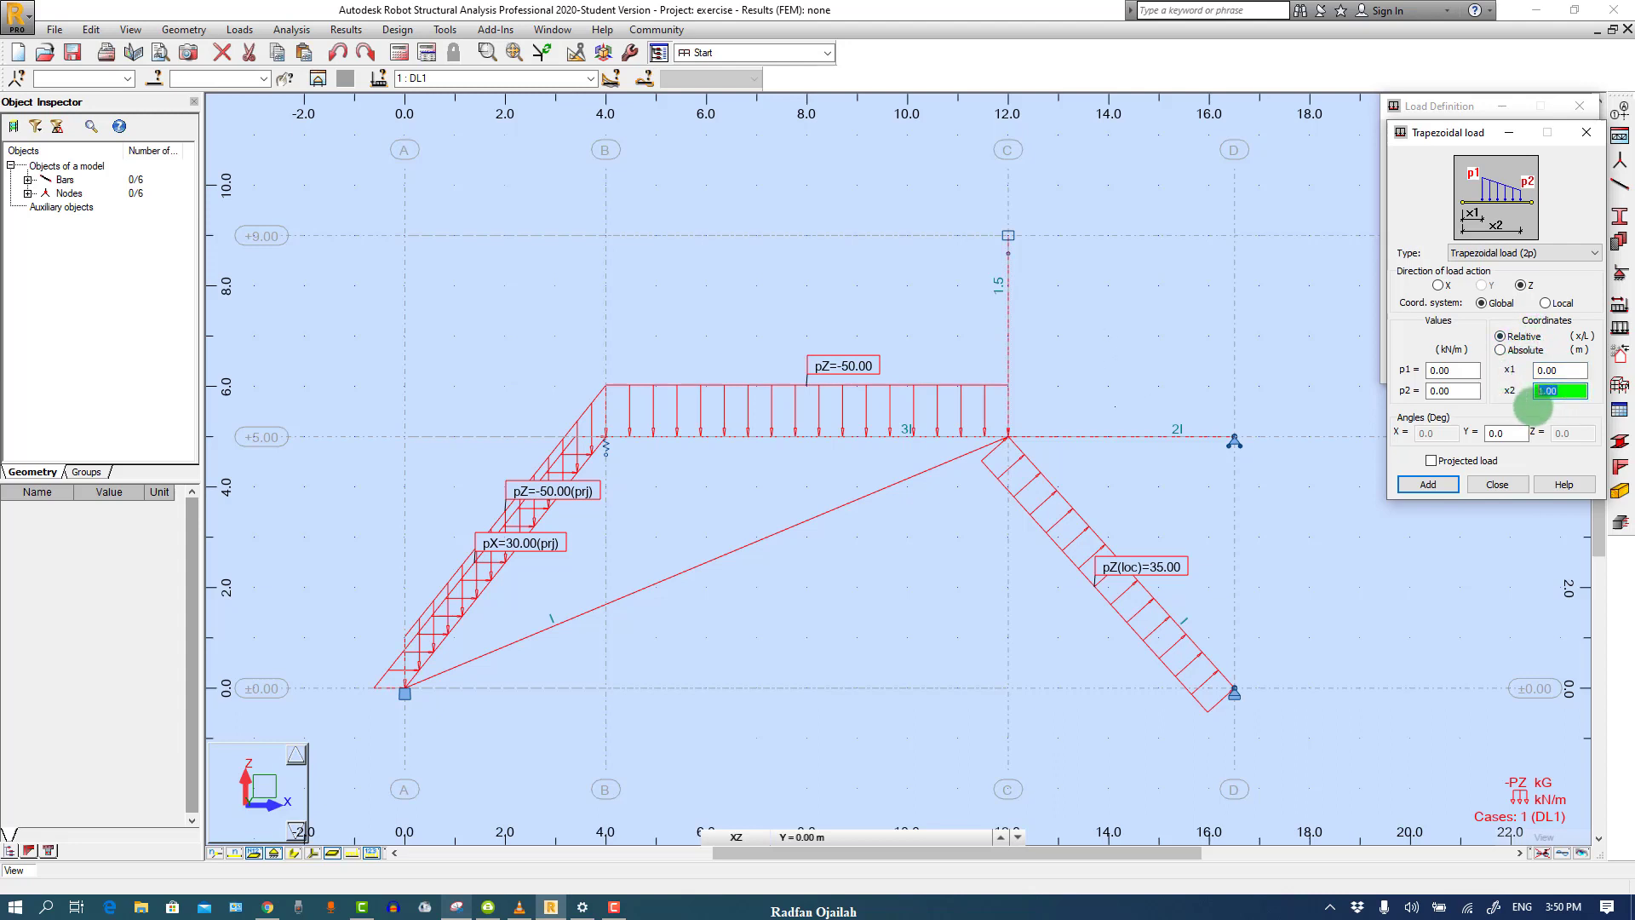
click(1448, 369)
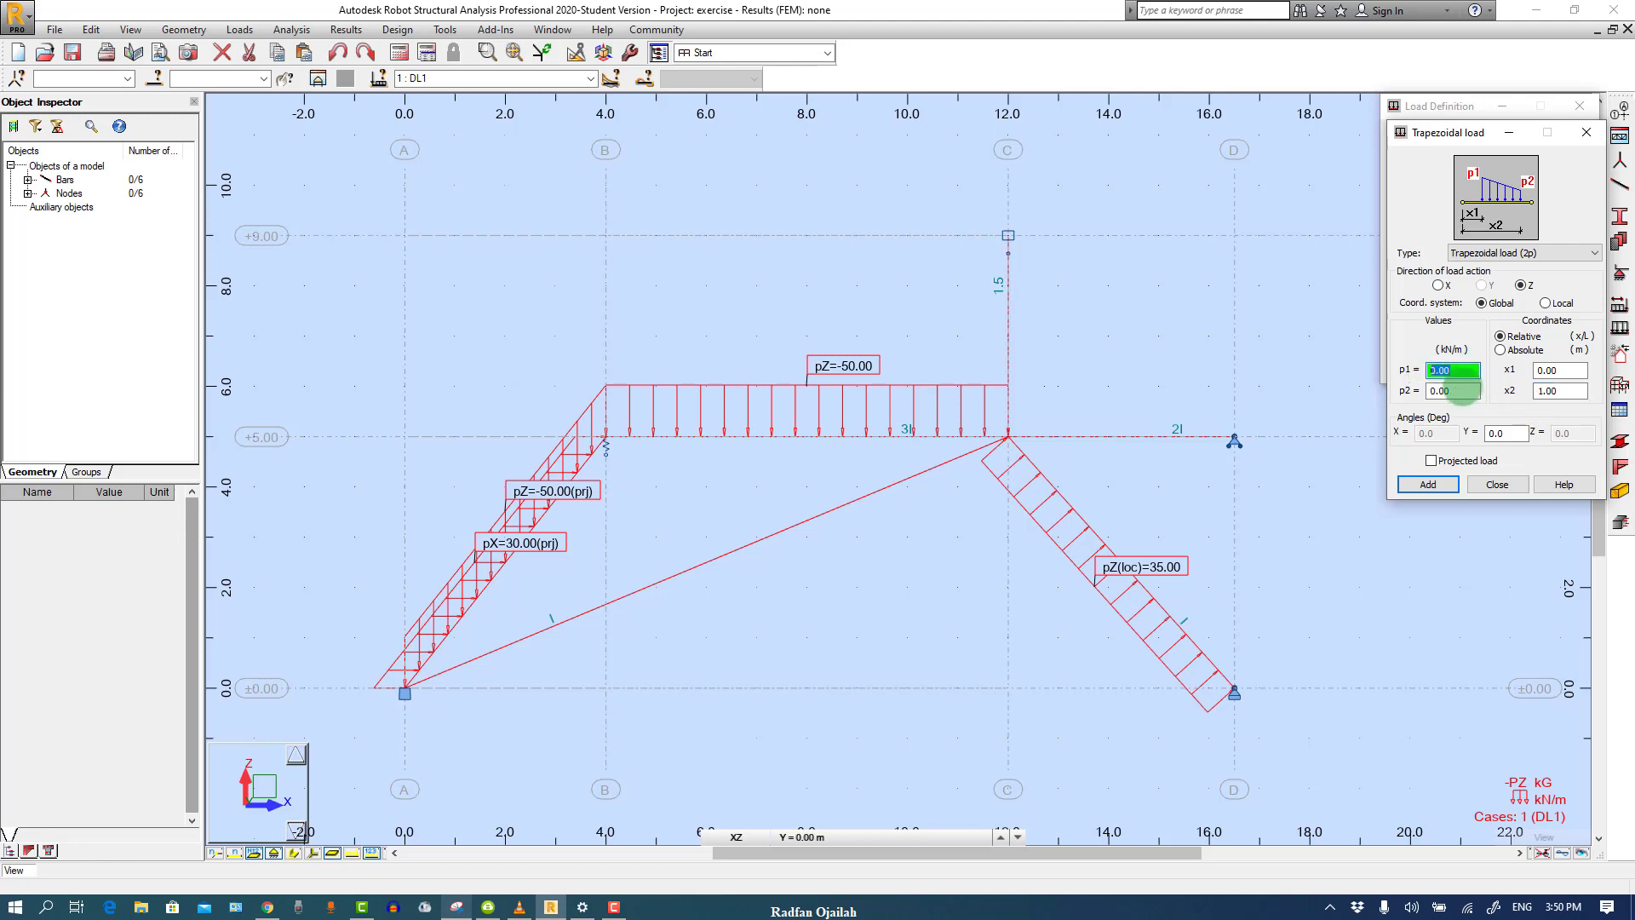
click(1465, 392)
drag(1466, 393, 1420, 401)
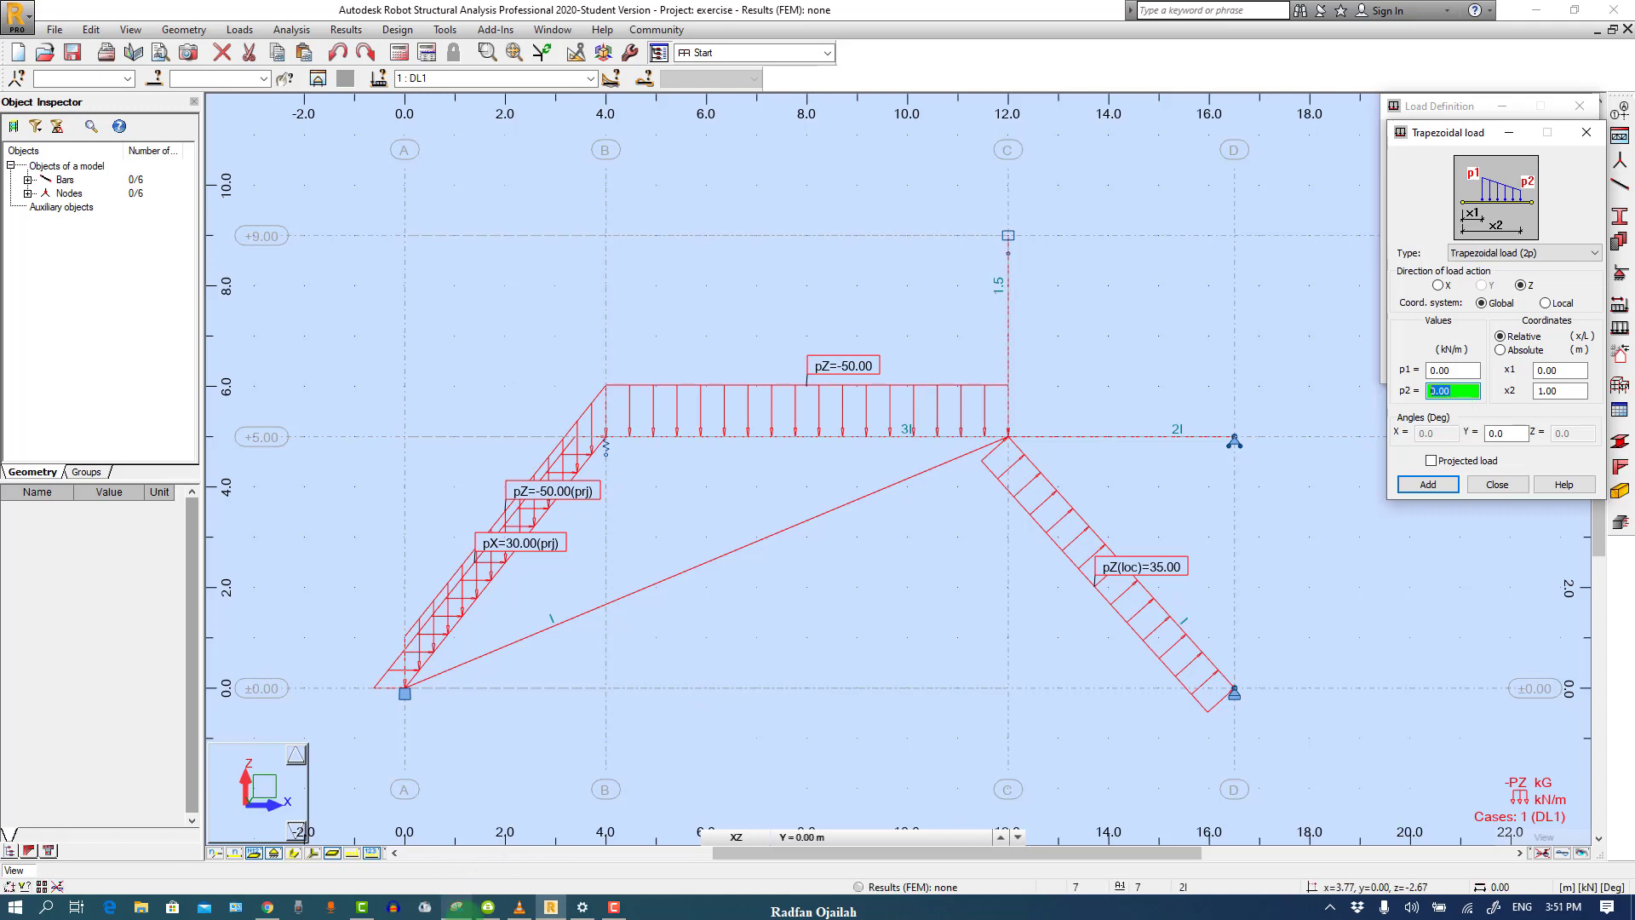
Add the 0 to -60 kN/m trapezoidal load and apply it to the right horizontal bar
click(457, 906)
key(alt+Tab)
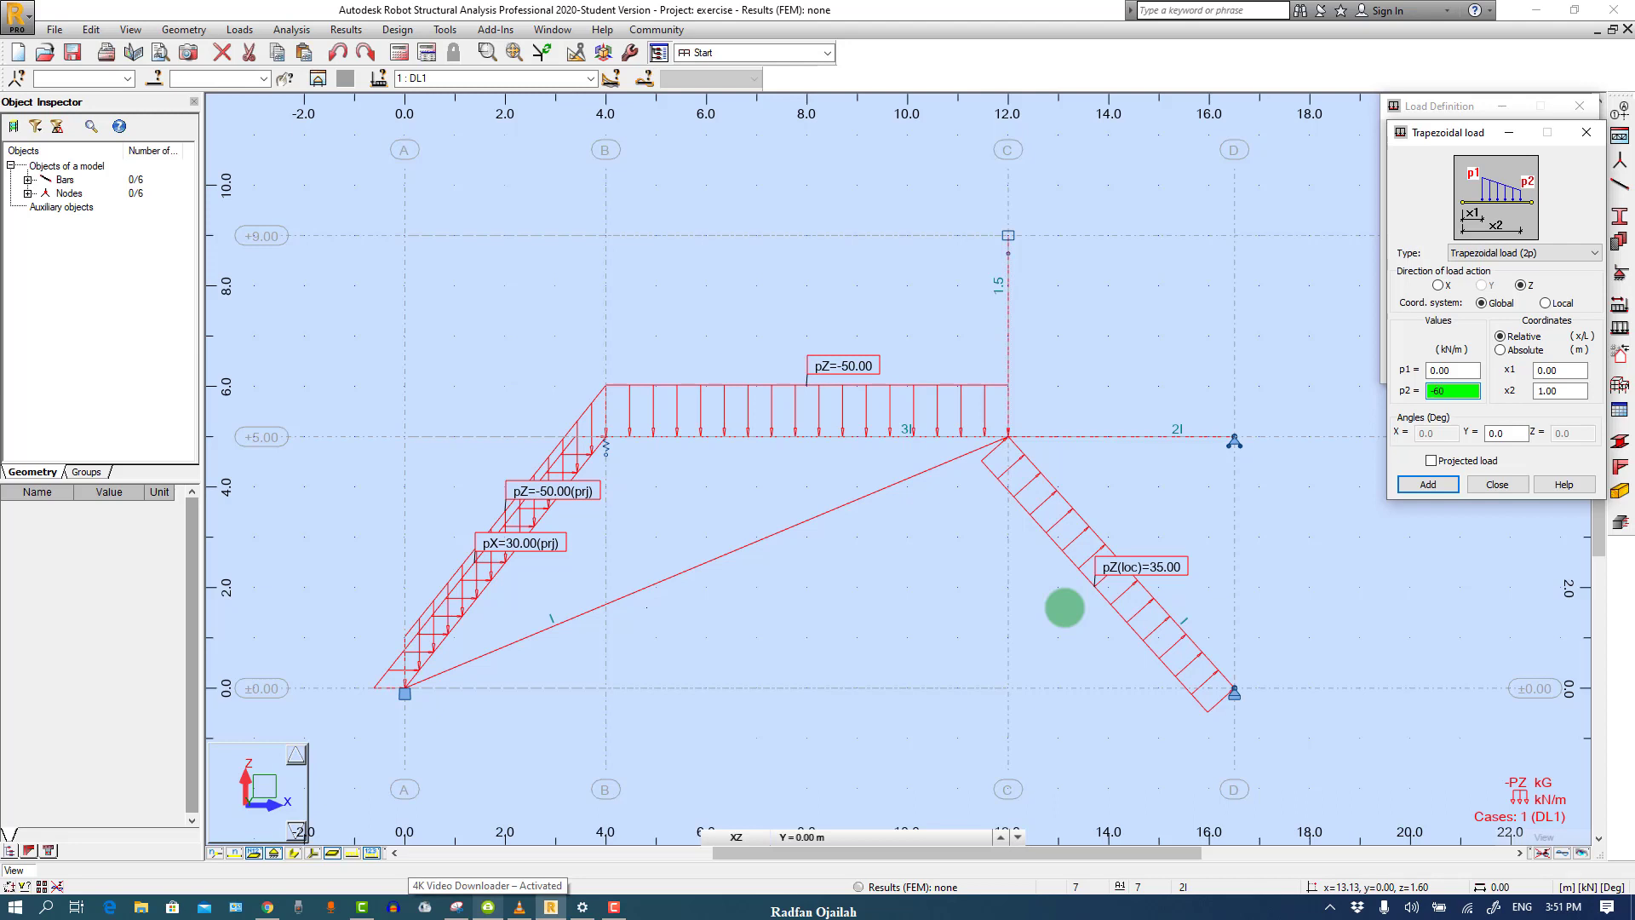
click(1427, 483)
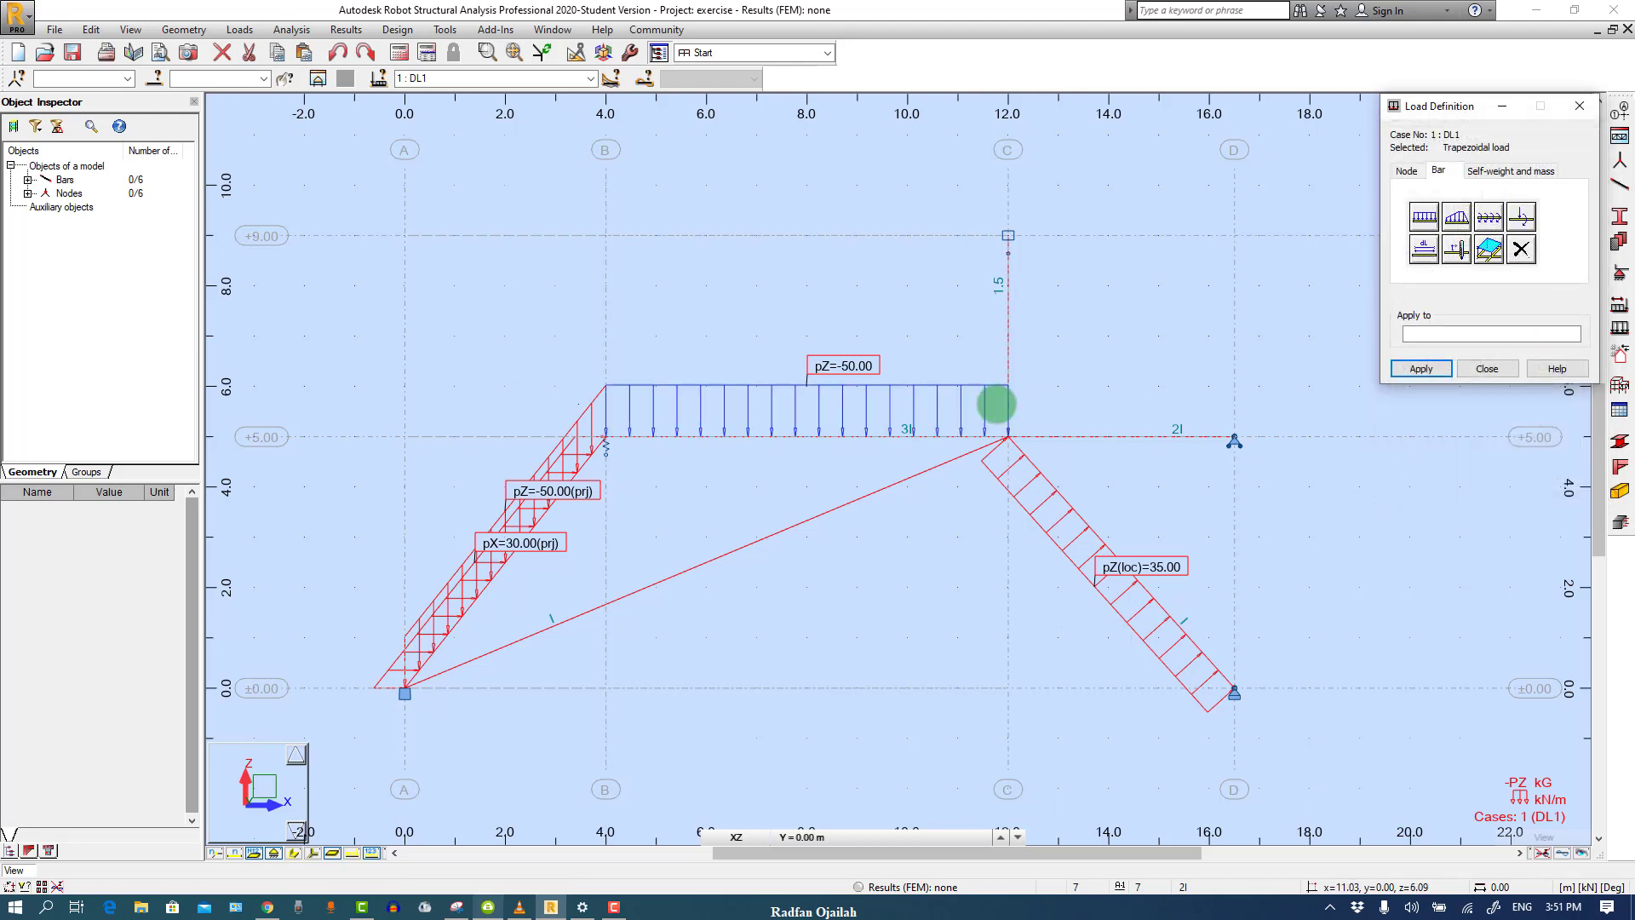
click(1033, 437)
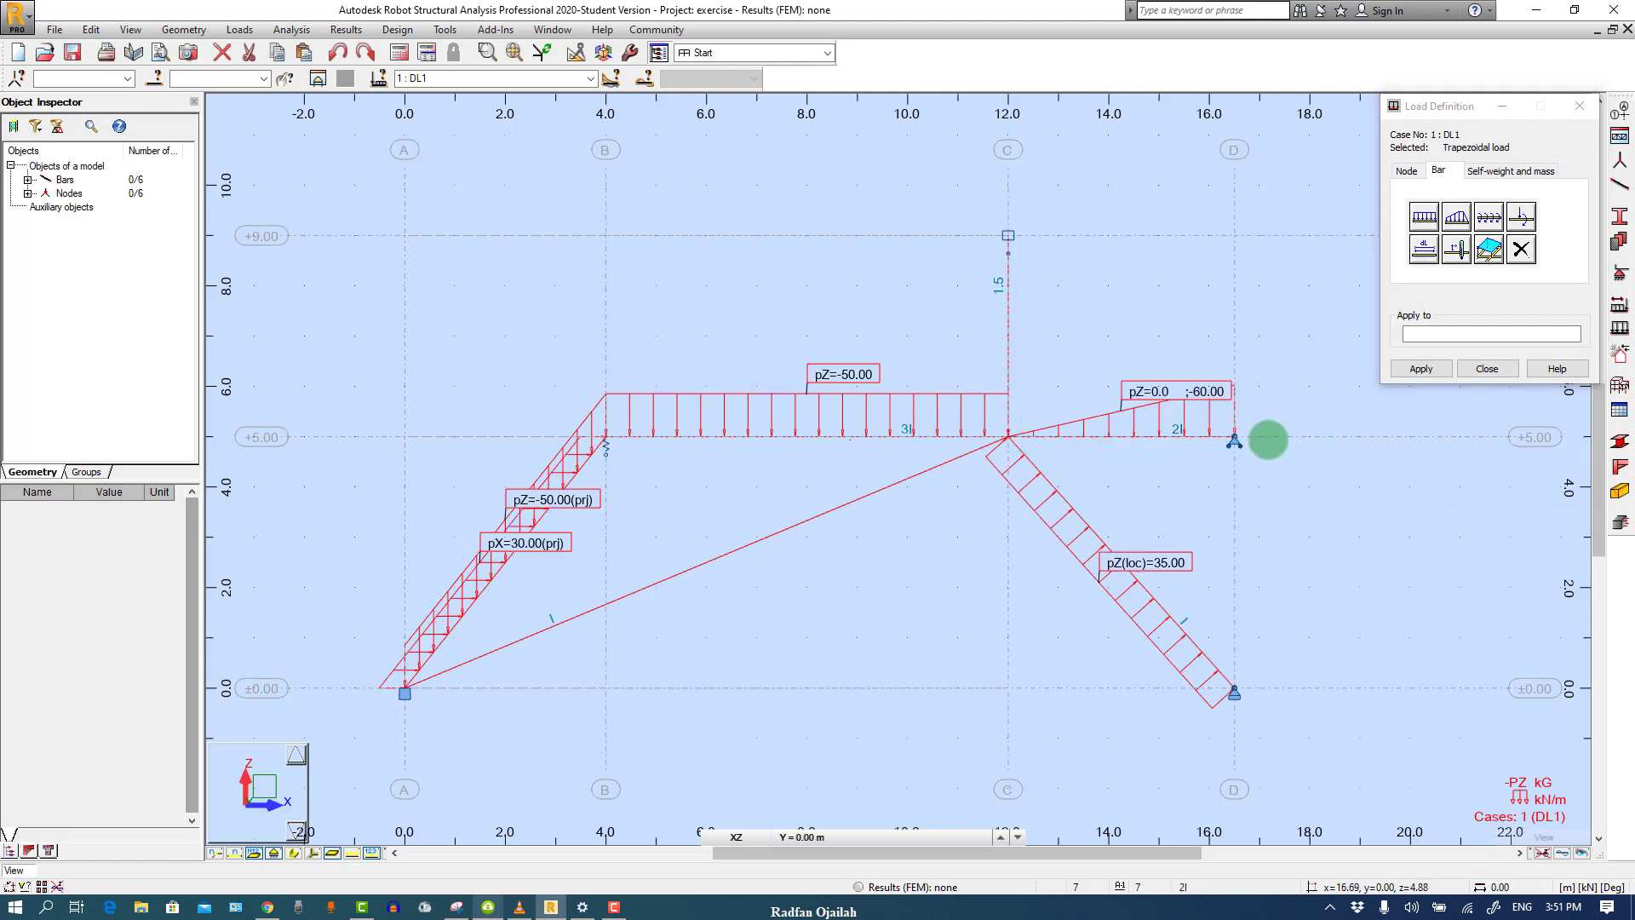
key(alt+Tab)
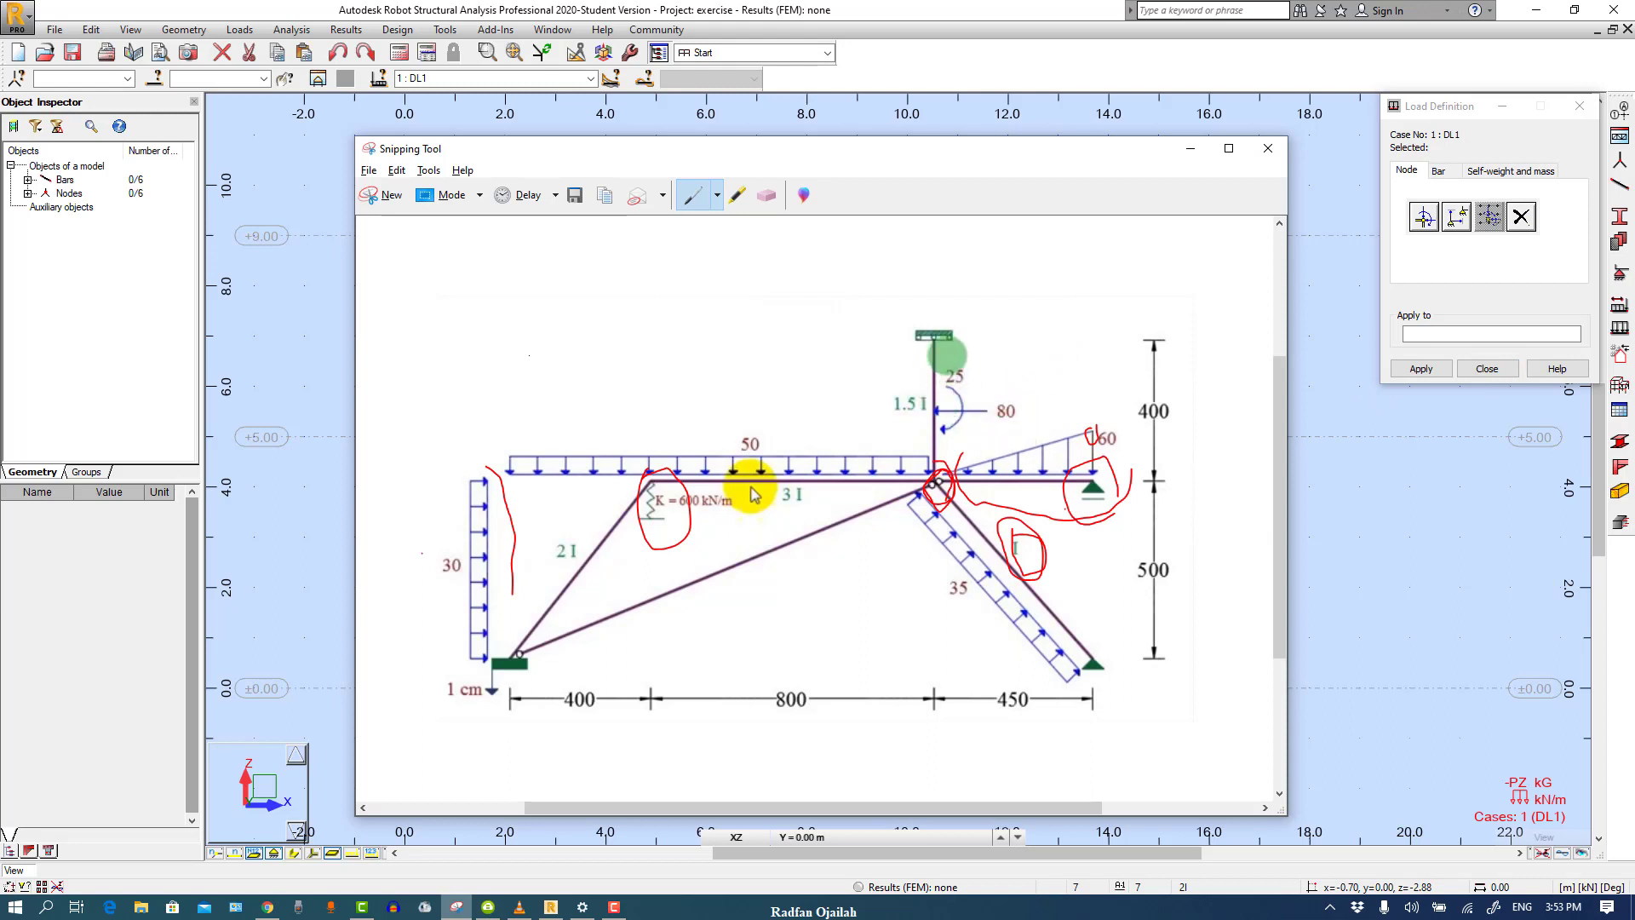
click(1483, 264)
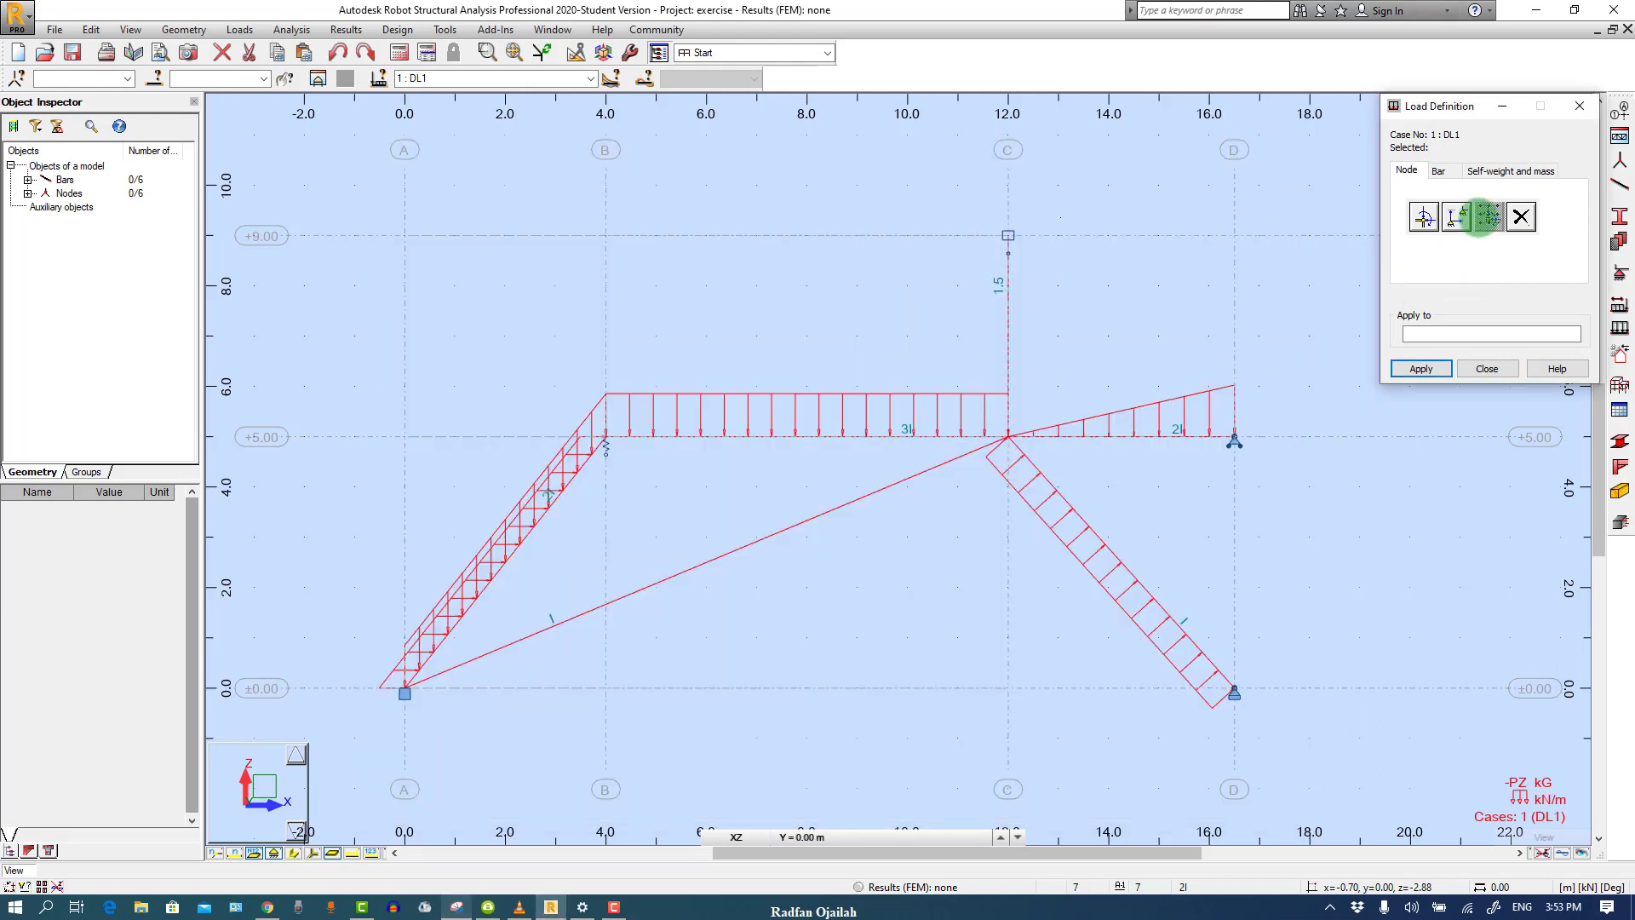
Define a bar force of X=-80 kN with moment 25 kN·m at relative position 0.50
click(1438, 171)
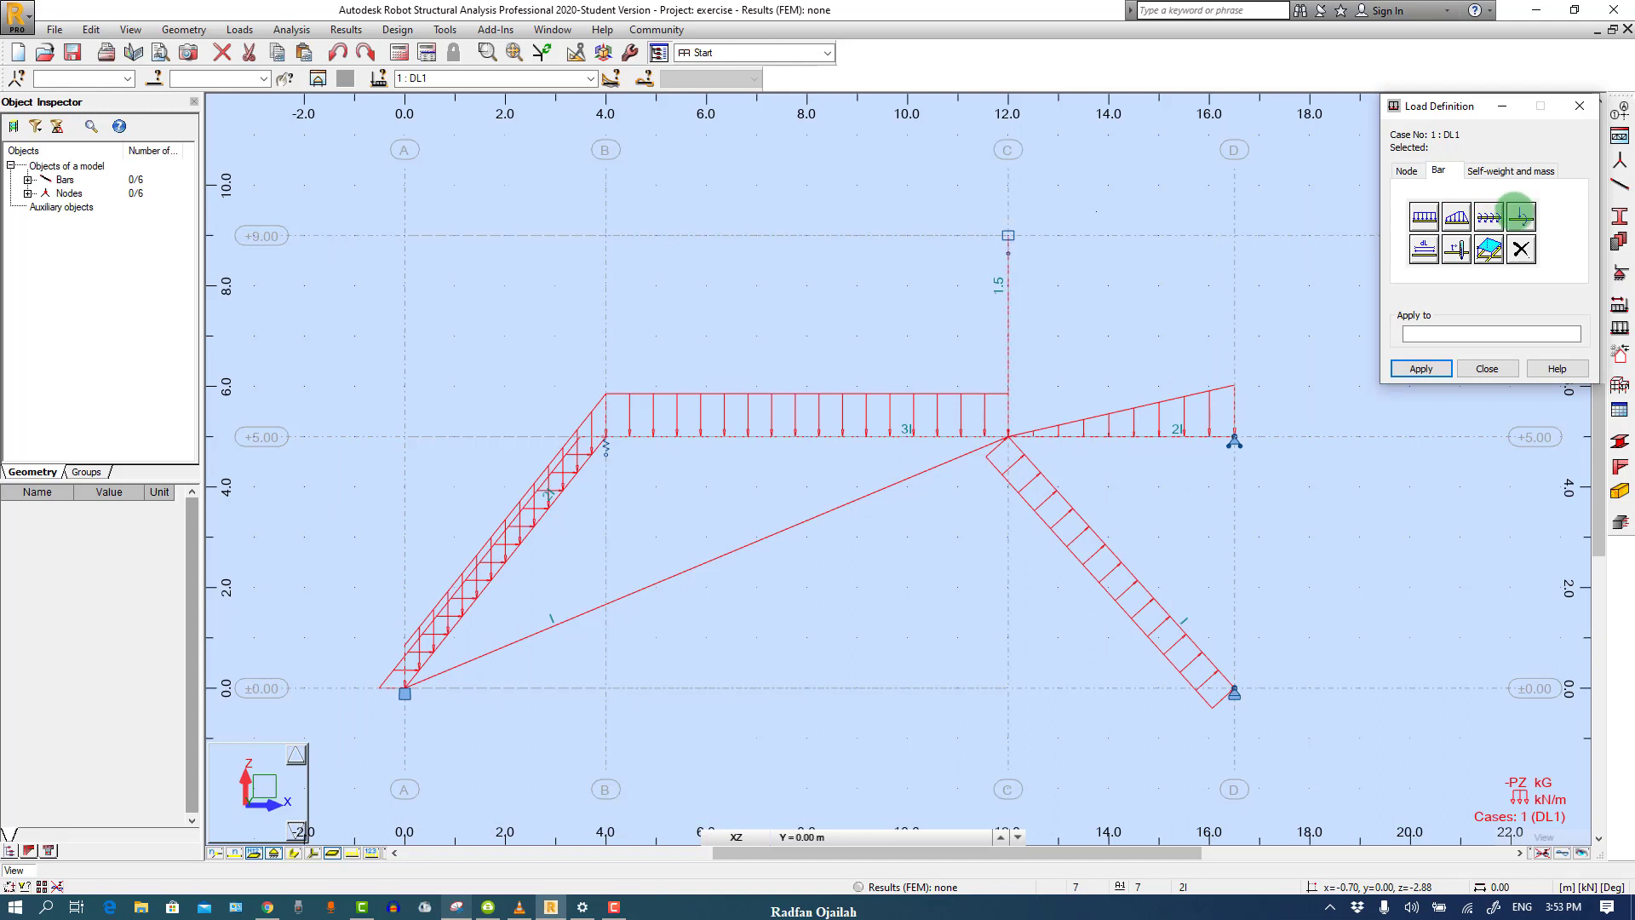
click(1521, 215)
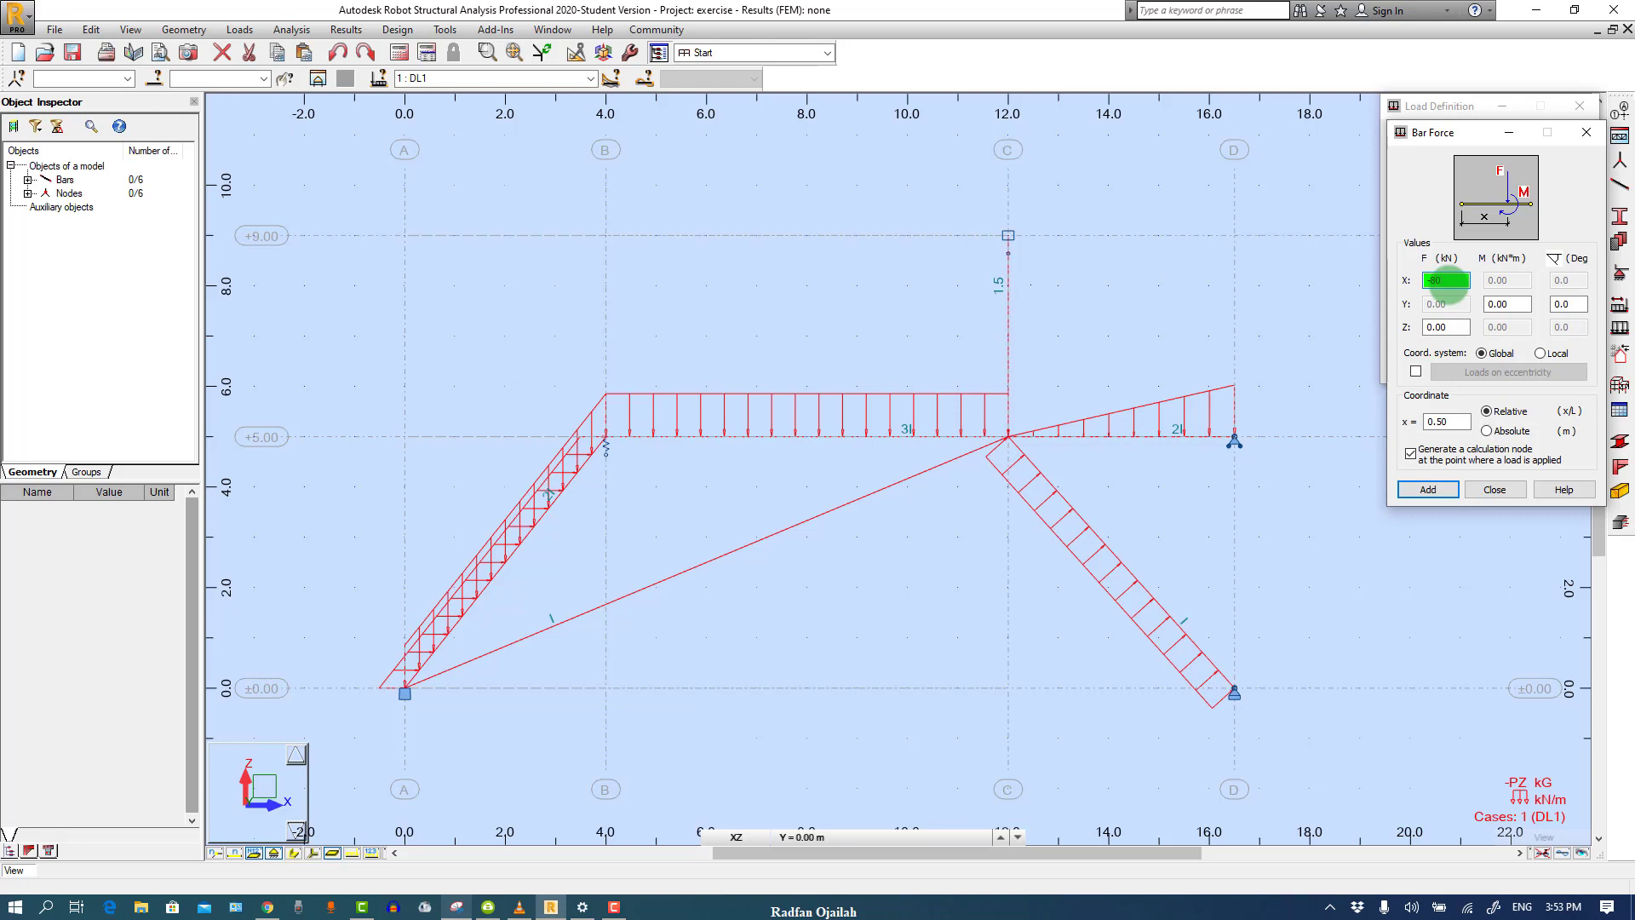
click(1508, 304)
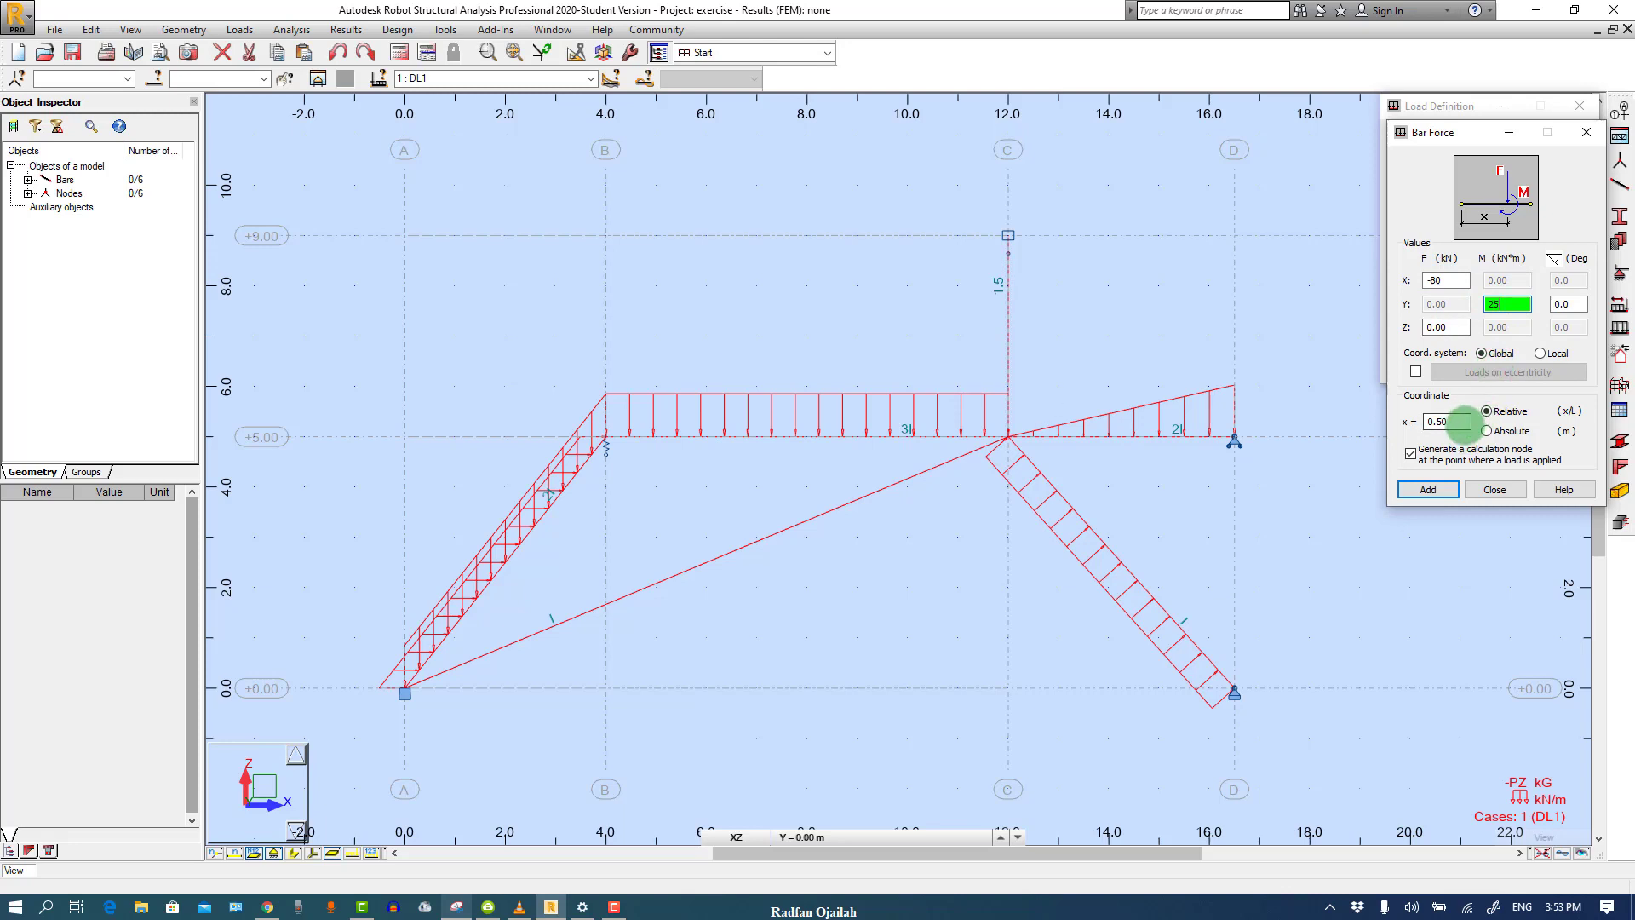
click(1452, 422)
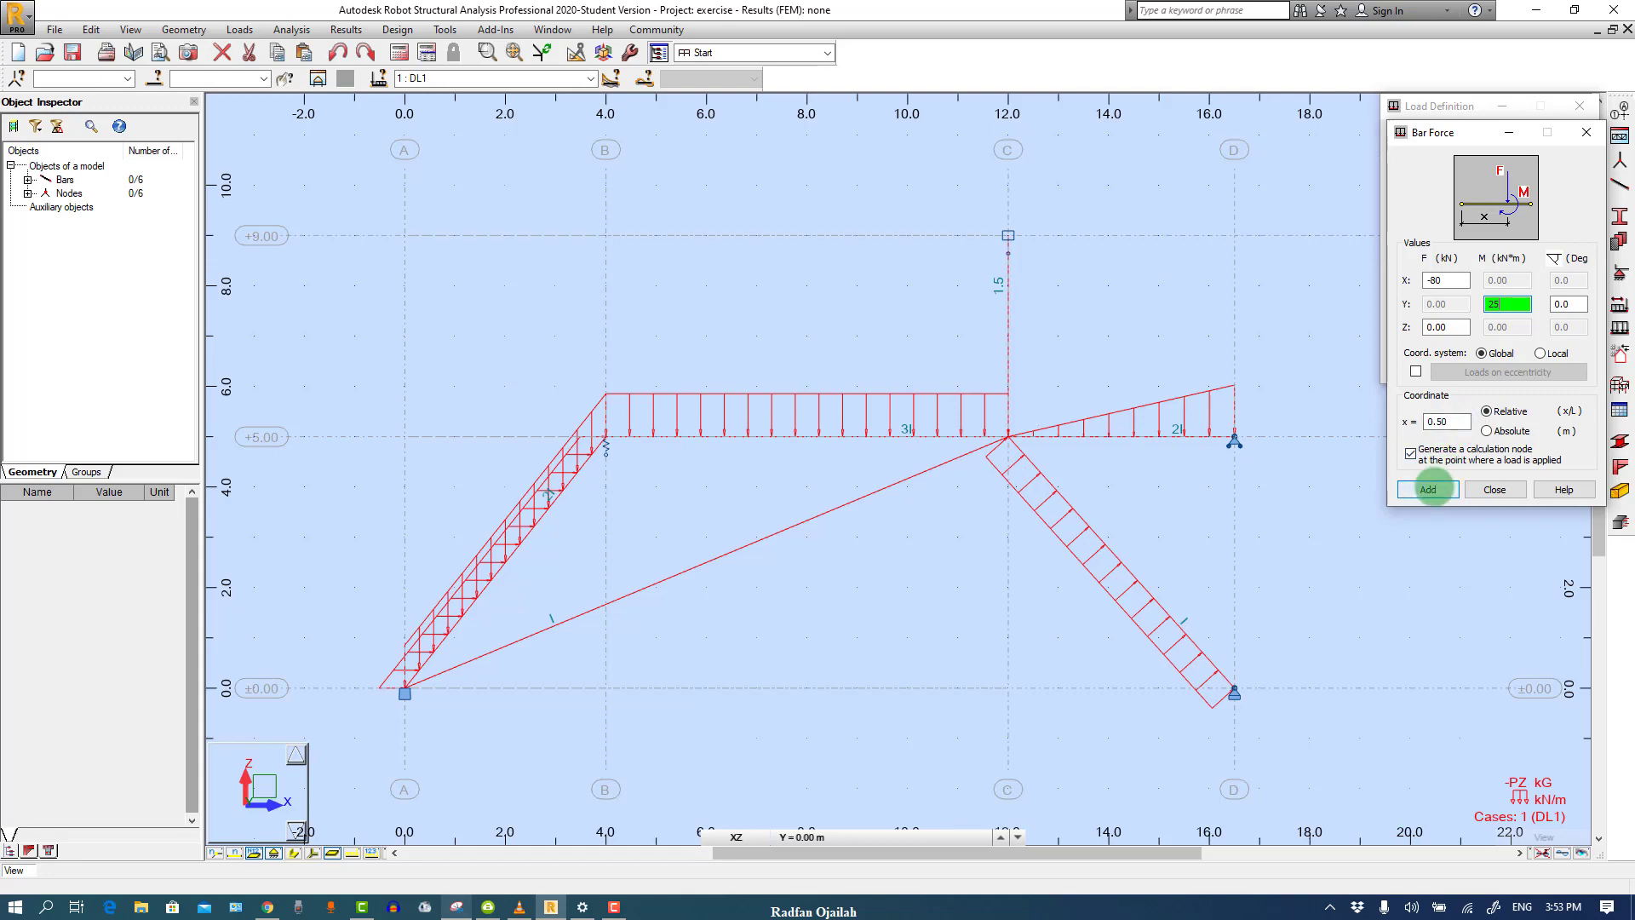
click(1431, 490)
Apply the -80 kN force and 25 kN·m moment to the vertical bar above the central joint
click(1007, 325)
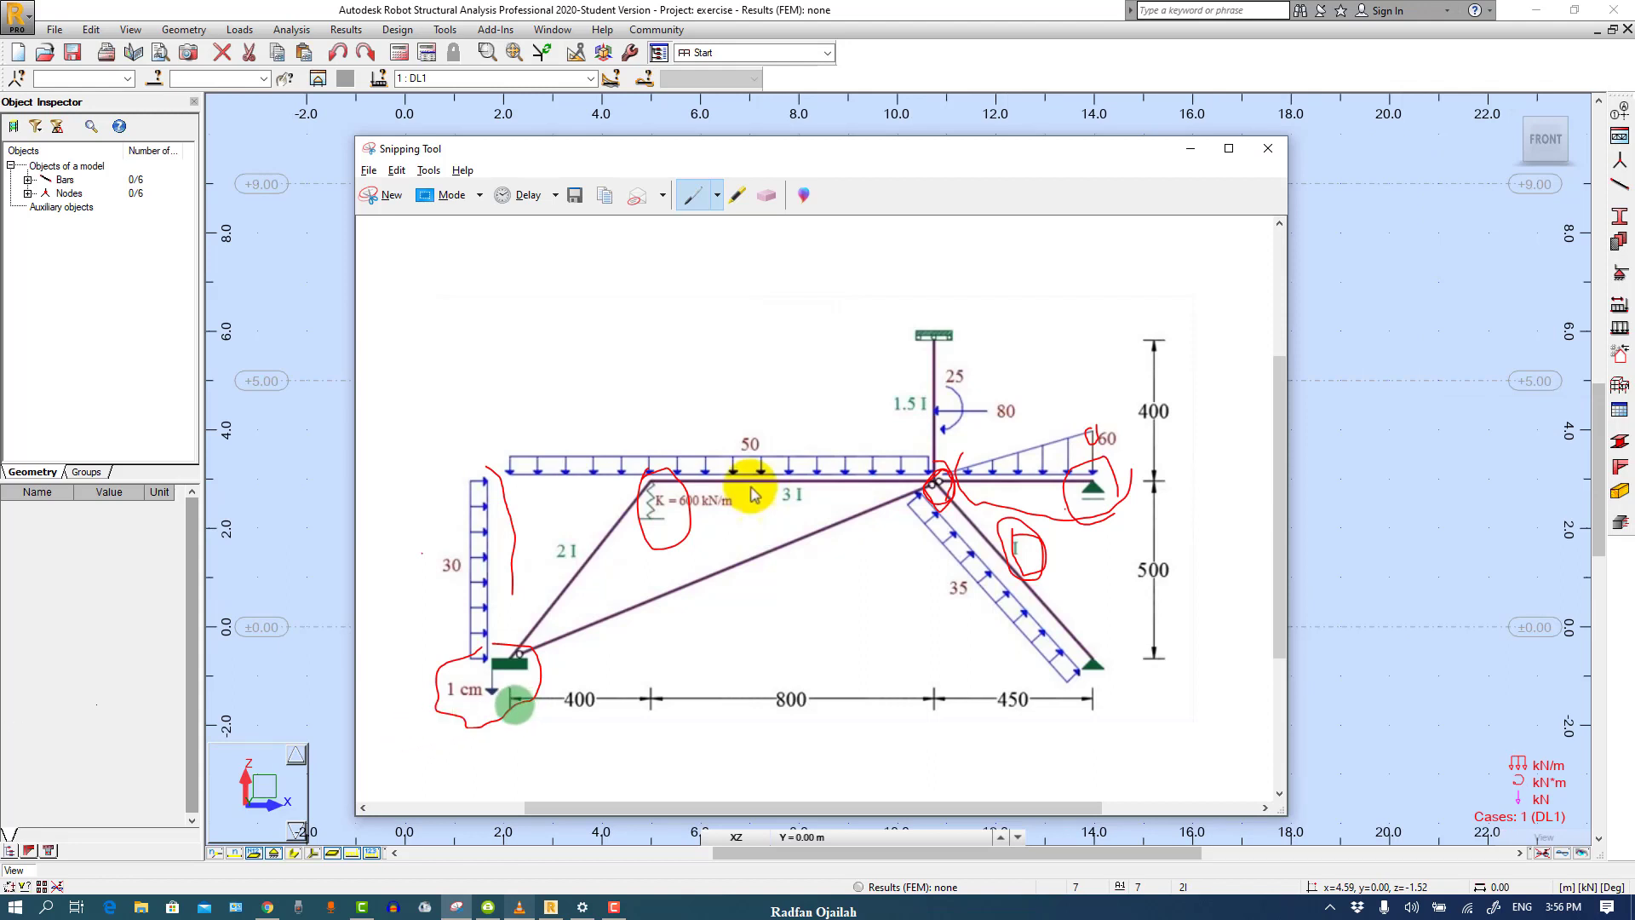
click(1357, 500)
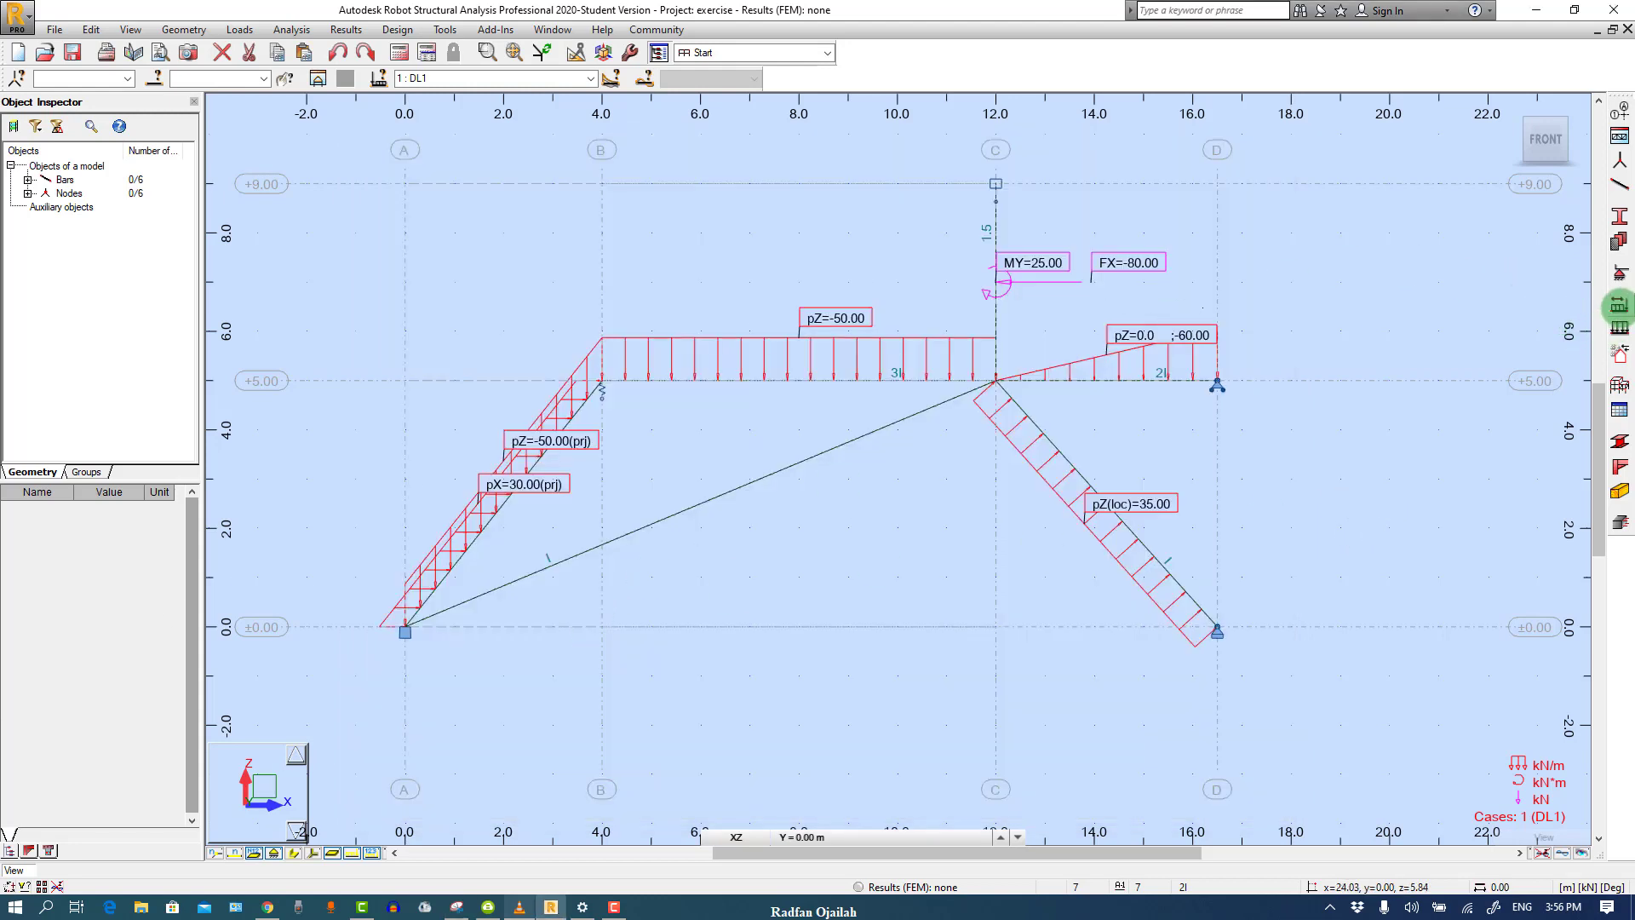
click(1619, 327)
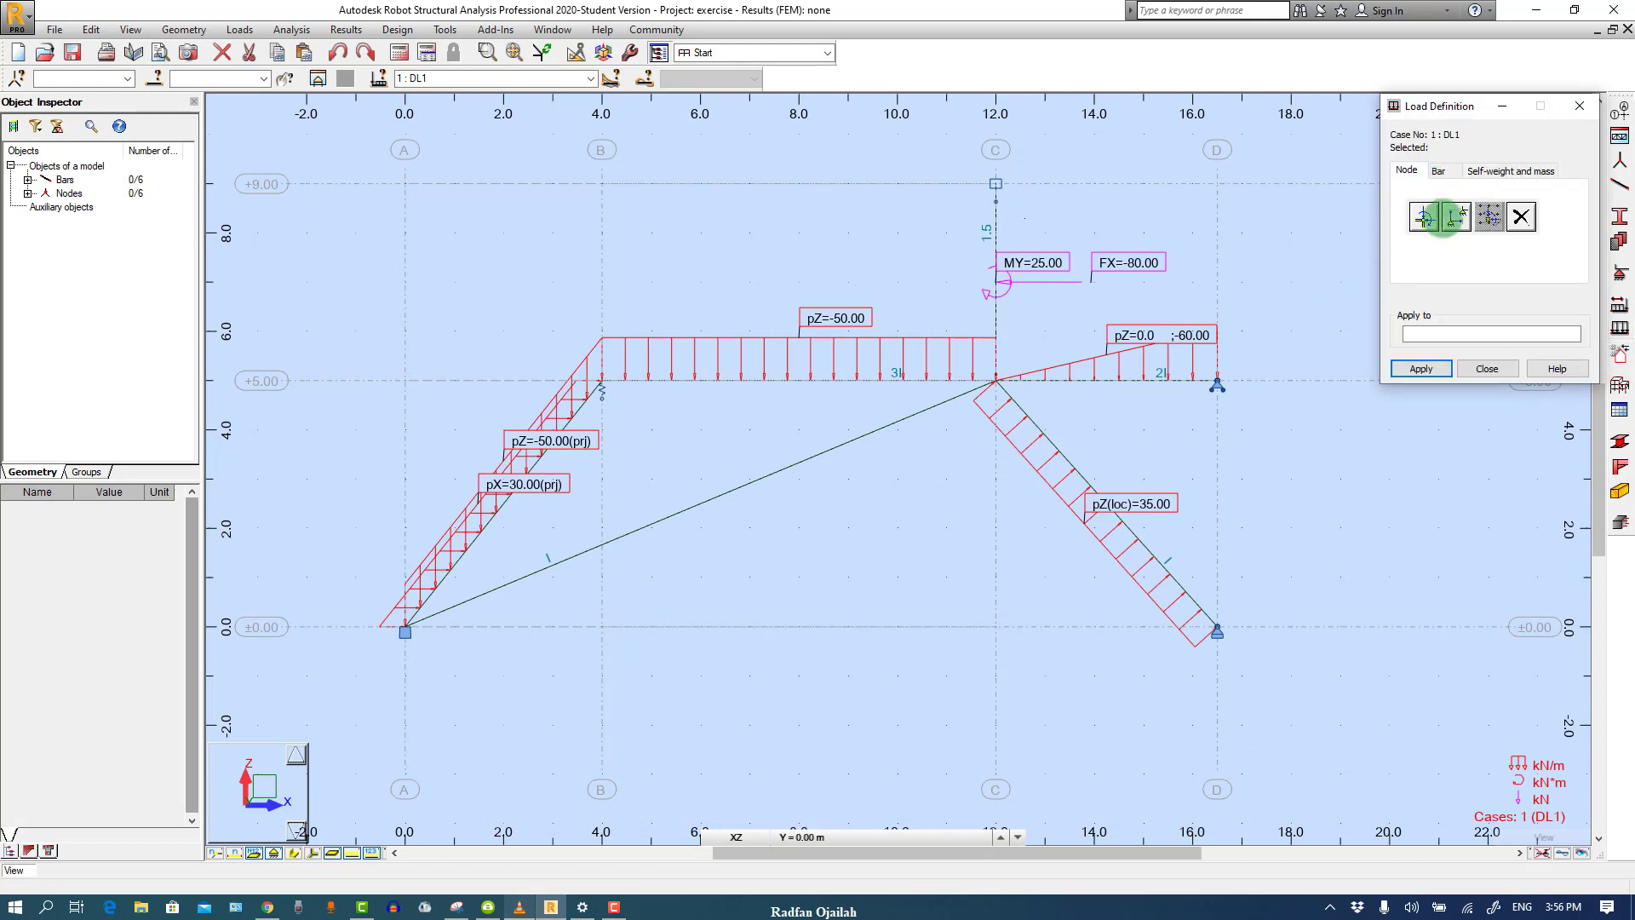
Apply a -1 cm imposed z displacement to the left support node, then delete it again
click(1456, 217)
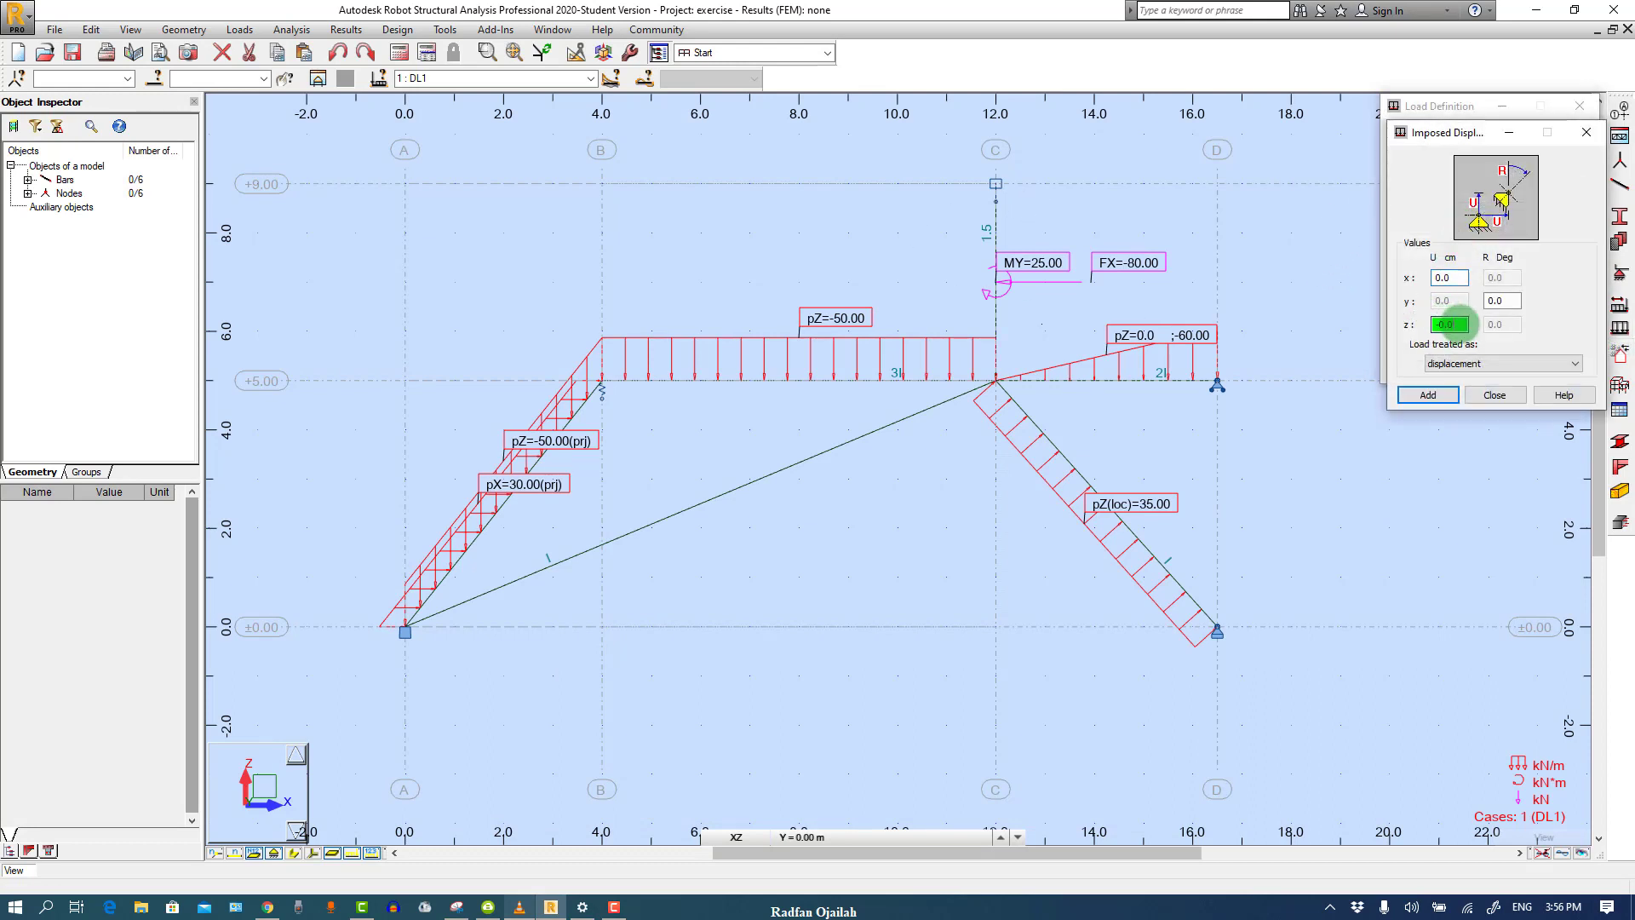
drag(1456, 324, 1410, 322)
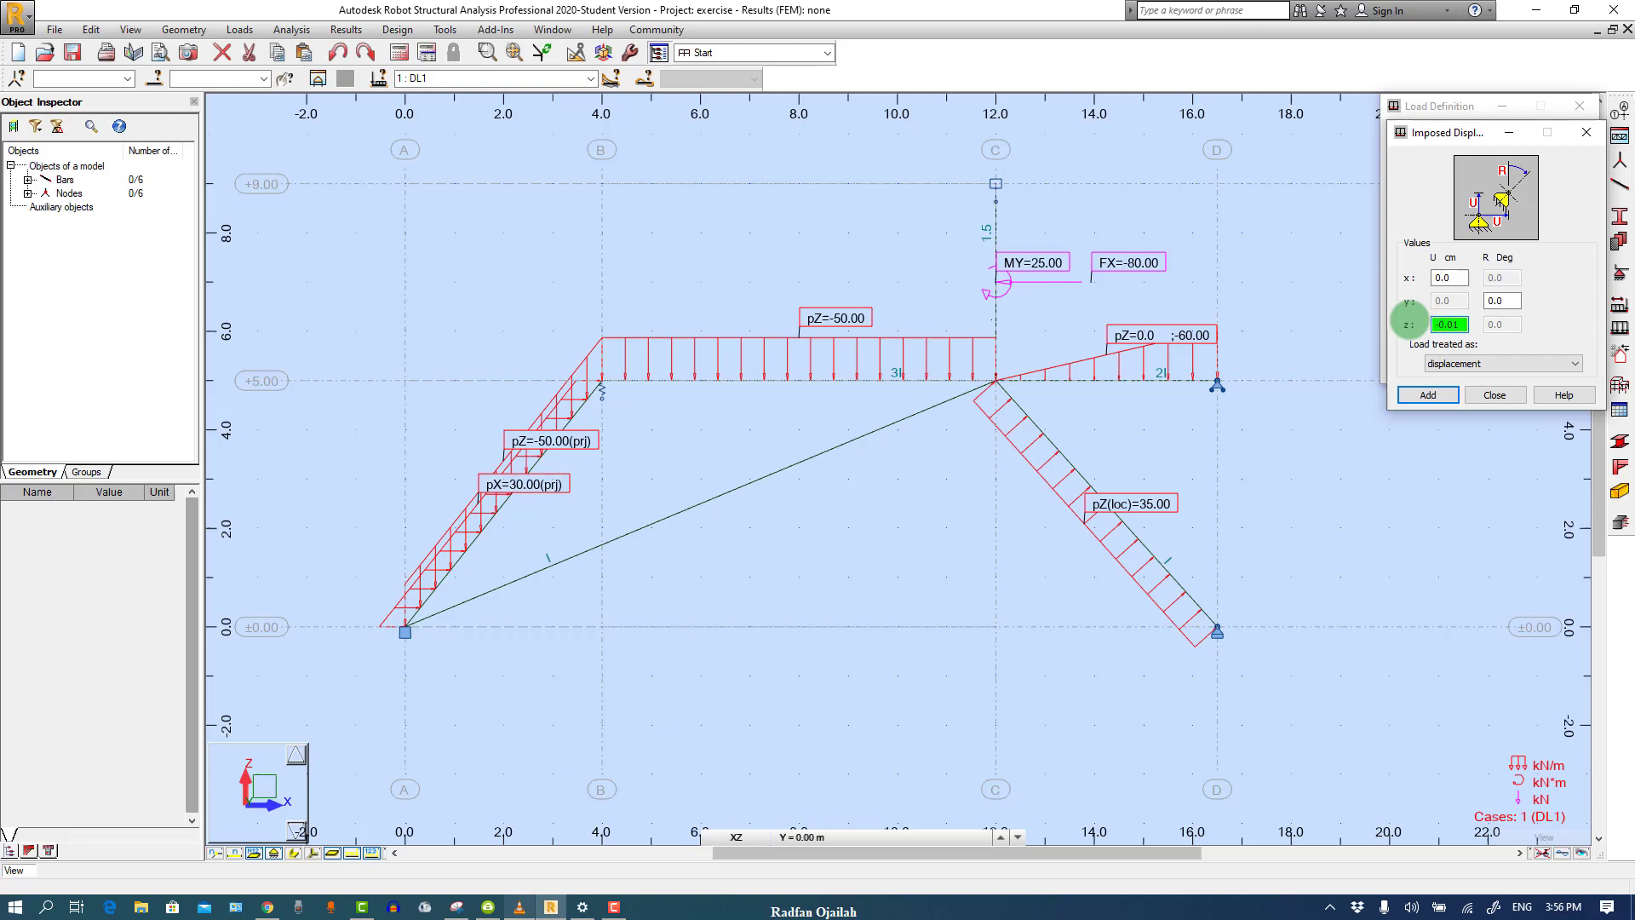
click(1428, 394)
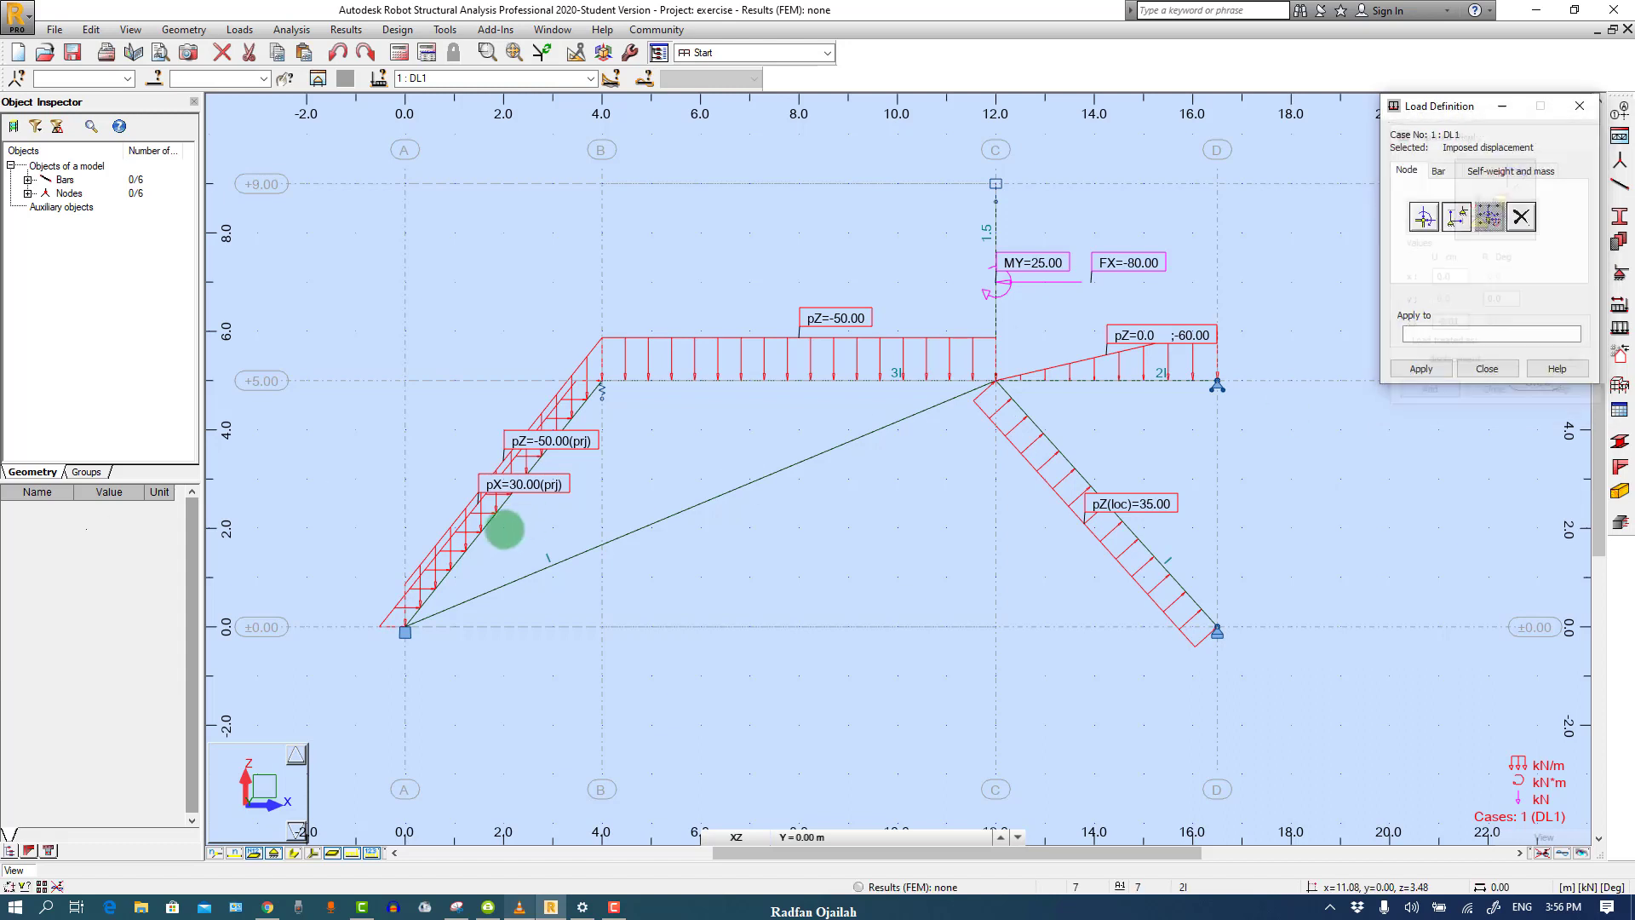
click(409, 630)
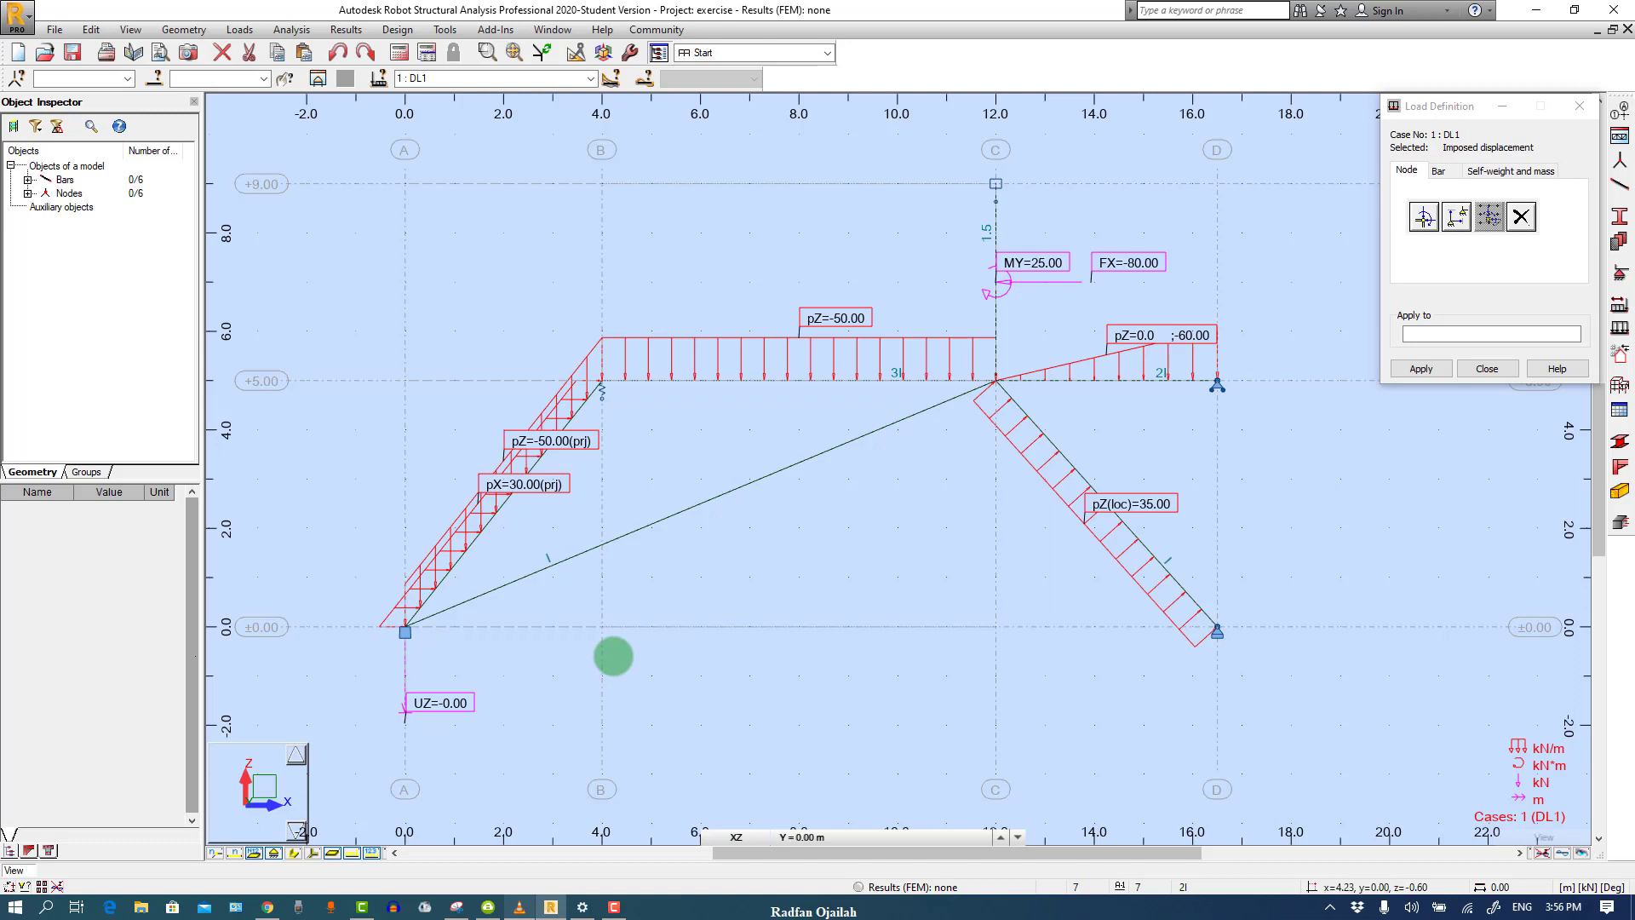
click(1486, 217)
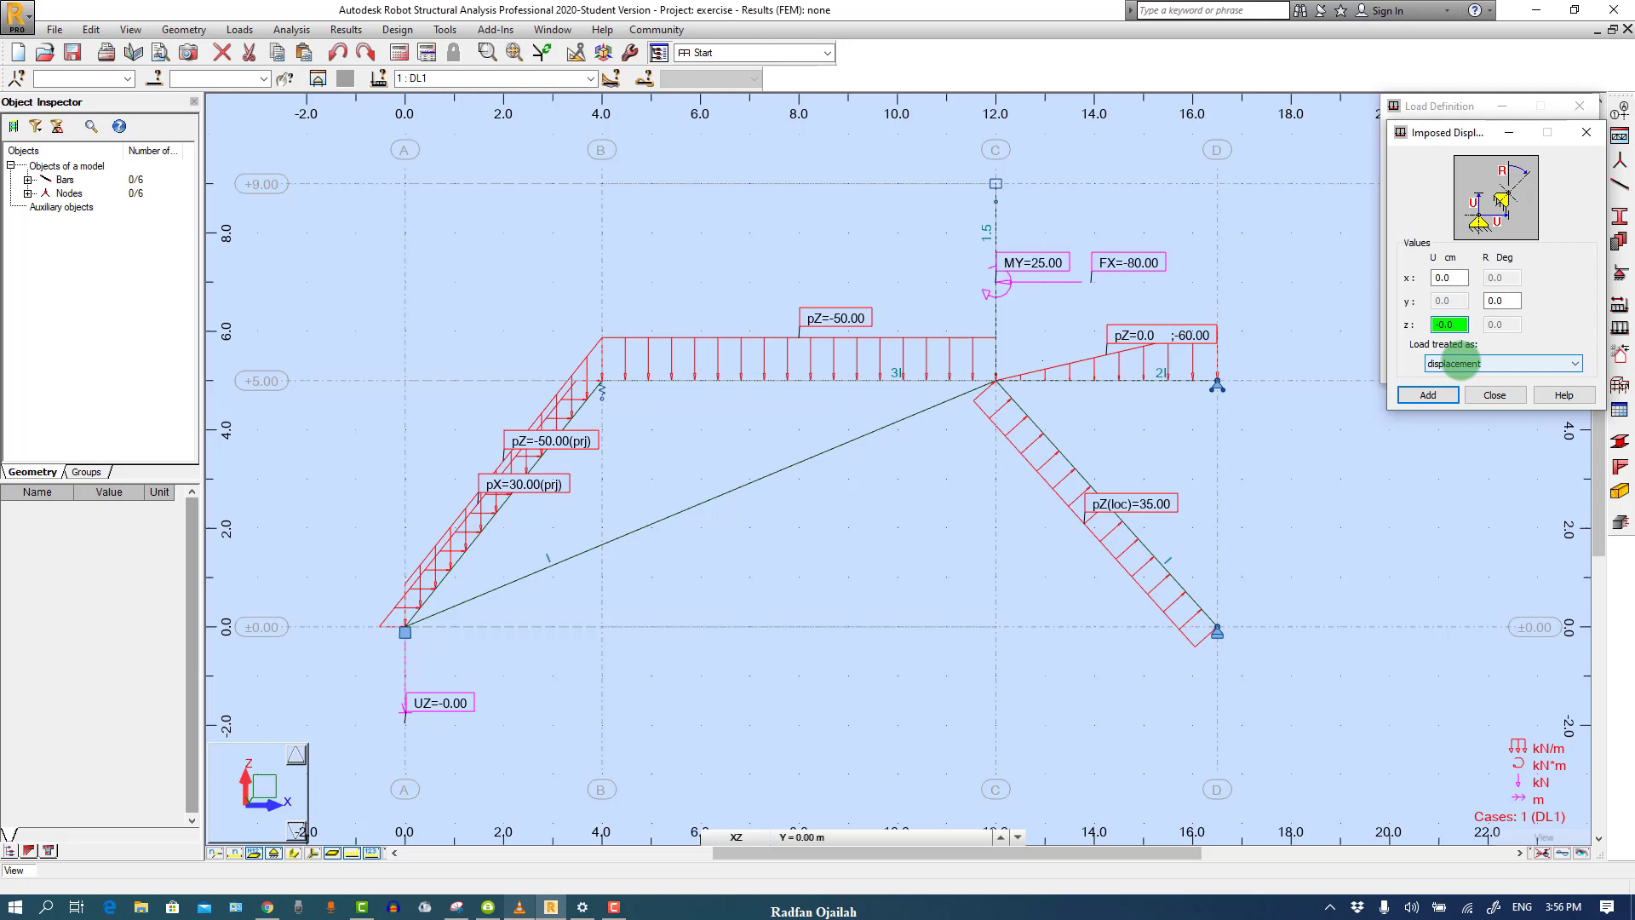
click(1483, 390)
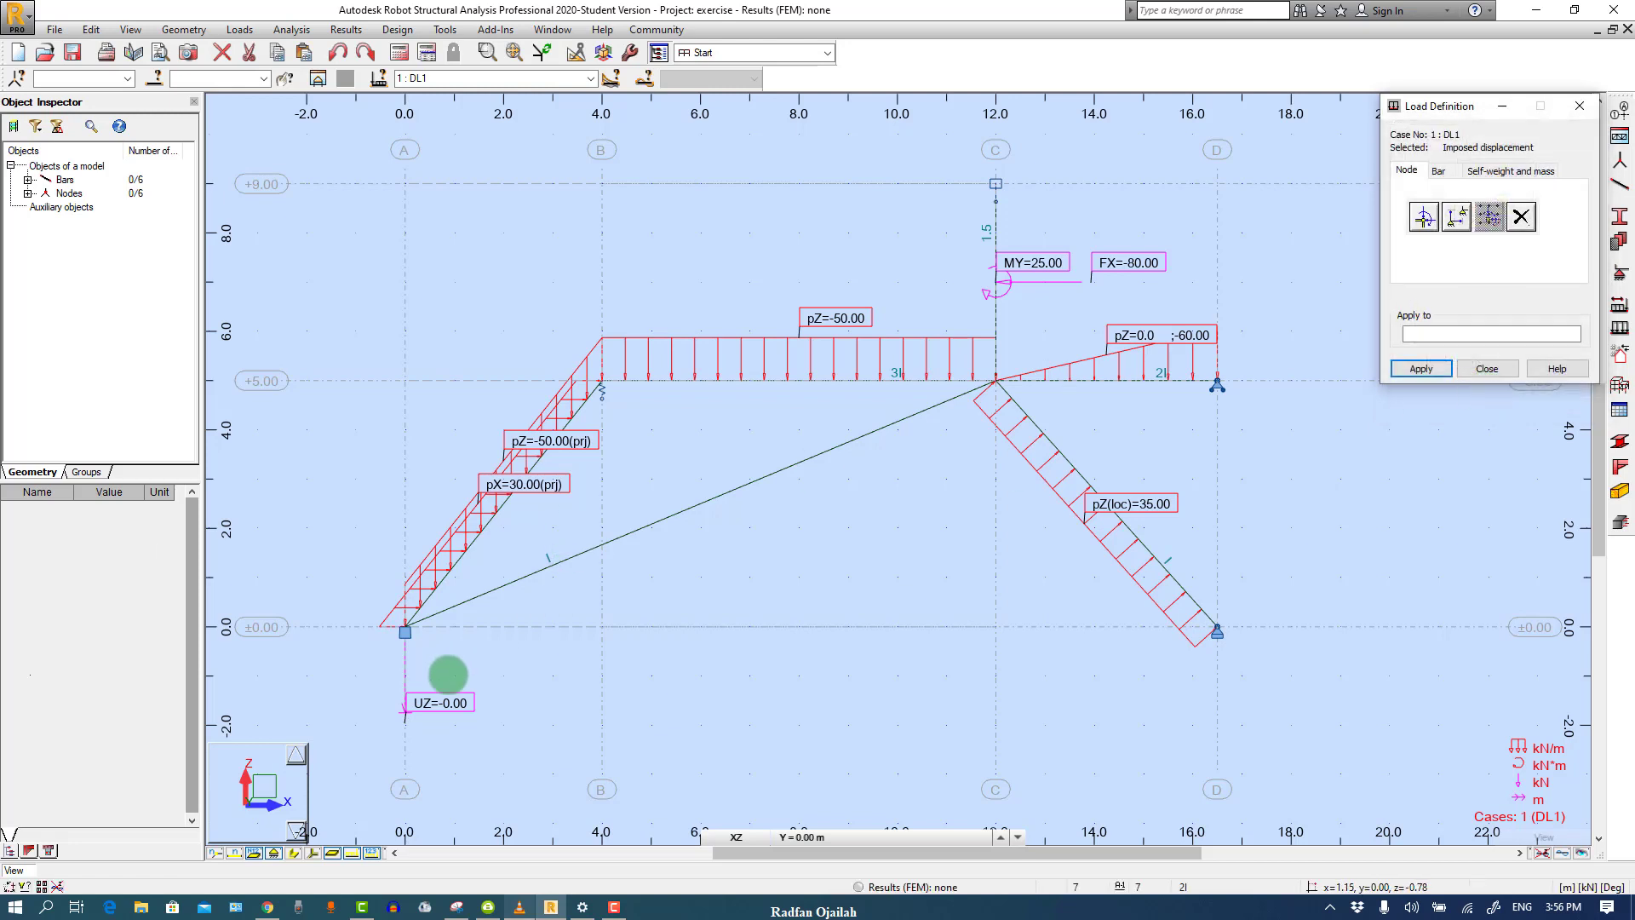
click(1521, 216)
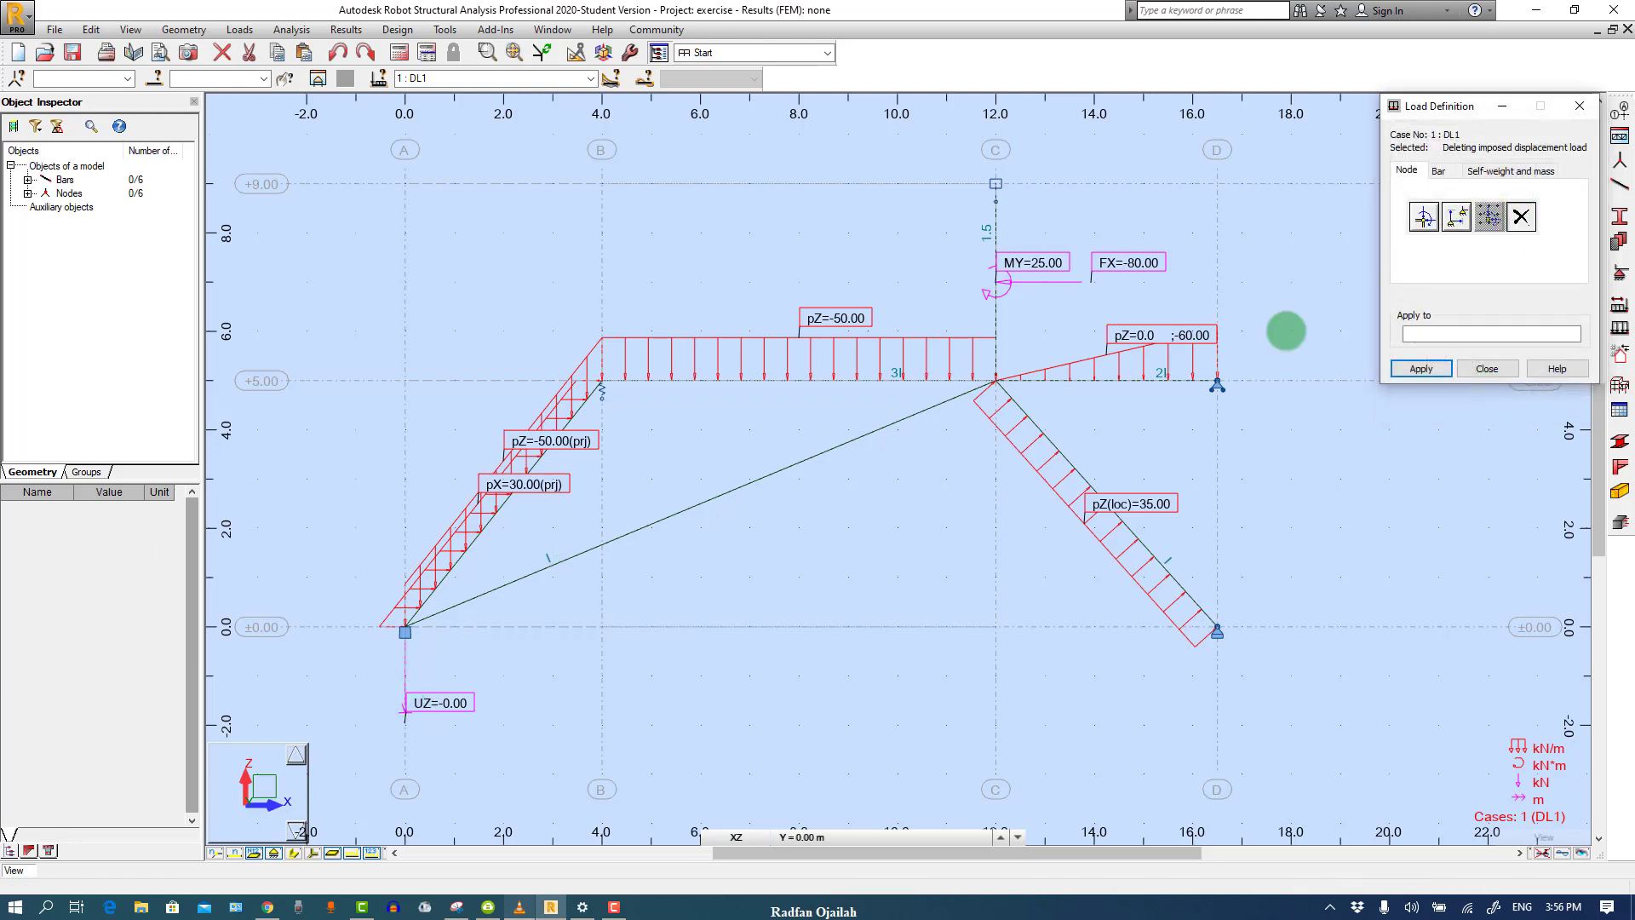
click(407, 631)
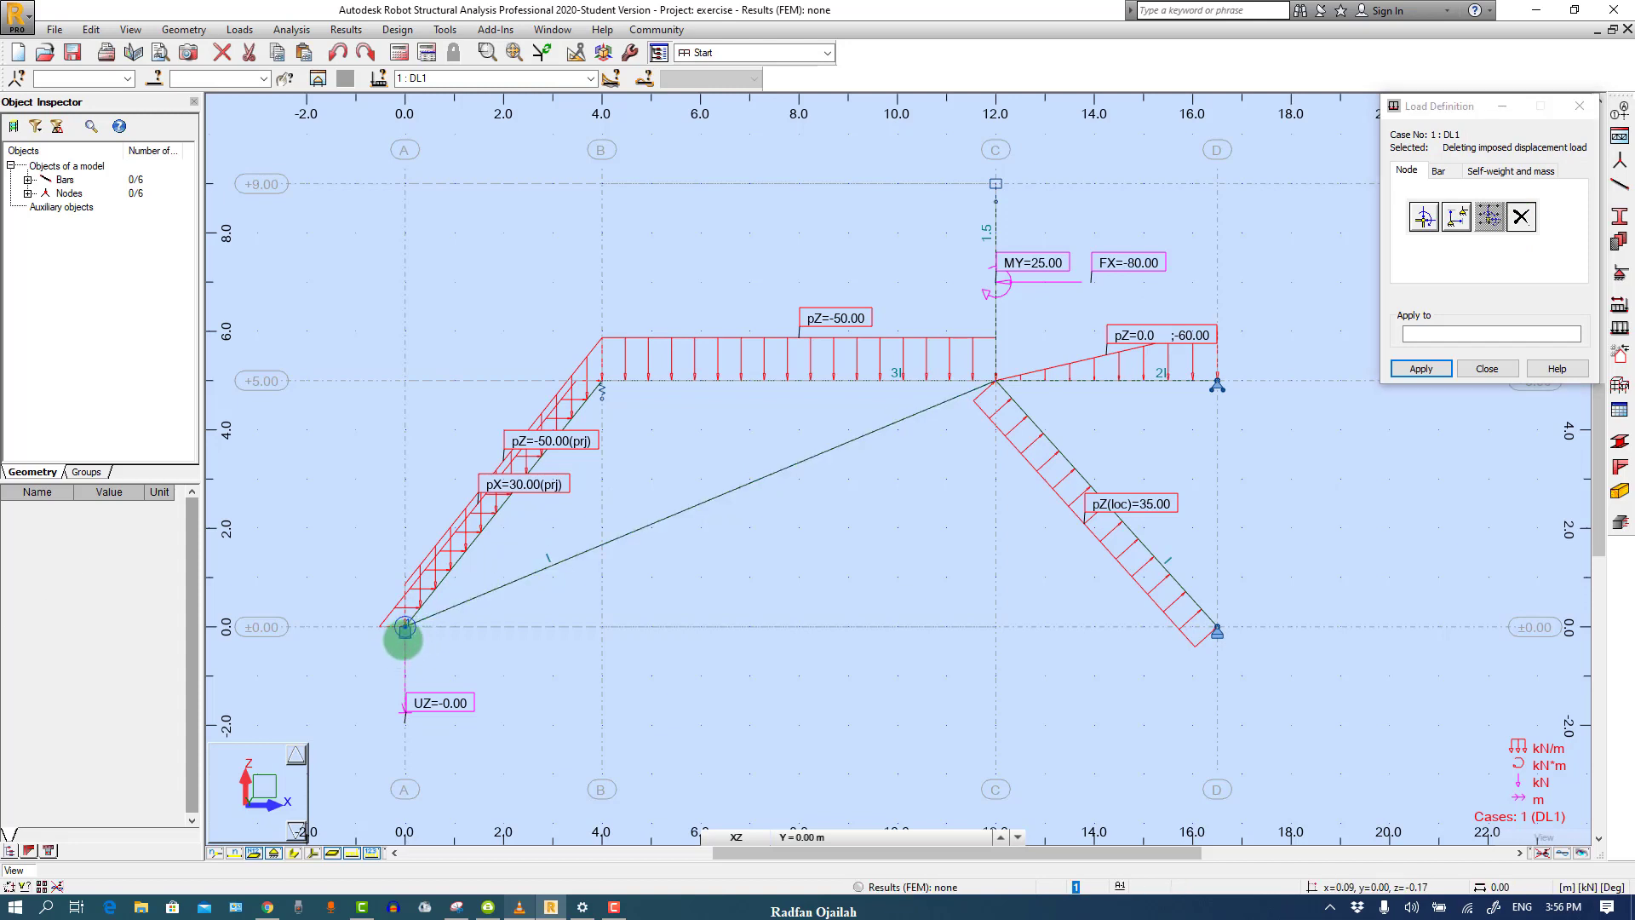
Reapply the UZ = -1 cm imposed displacement to the left support node and close Load Definition
click(1457, 218)
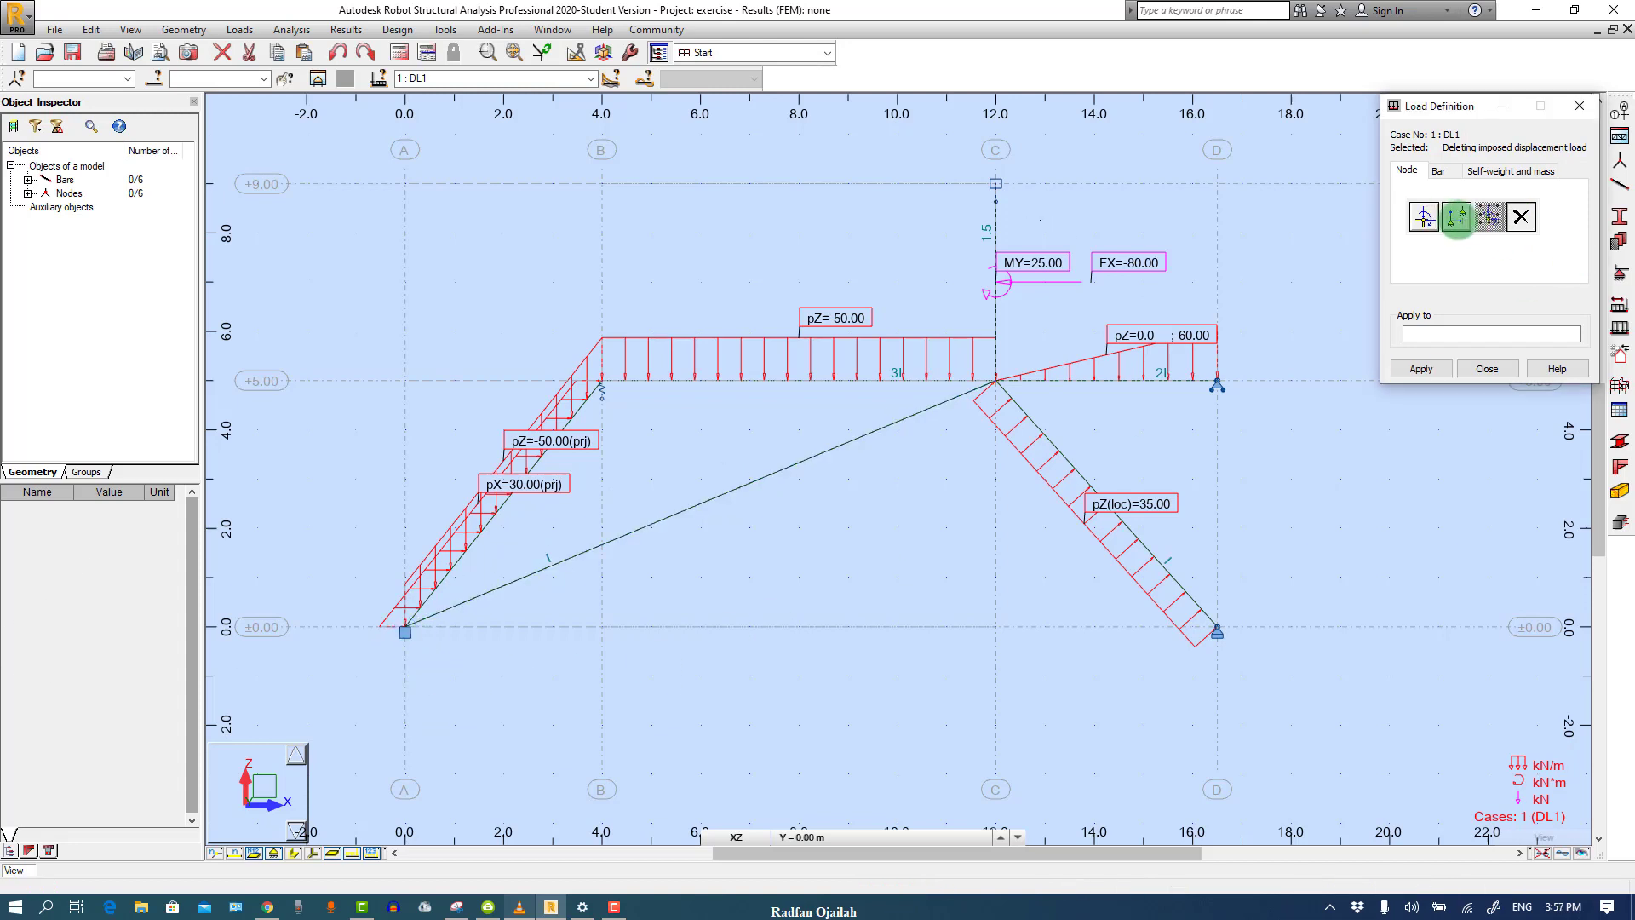
double_click(1448, 324)
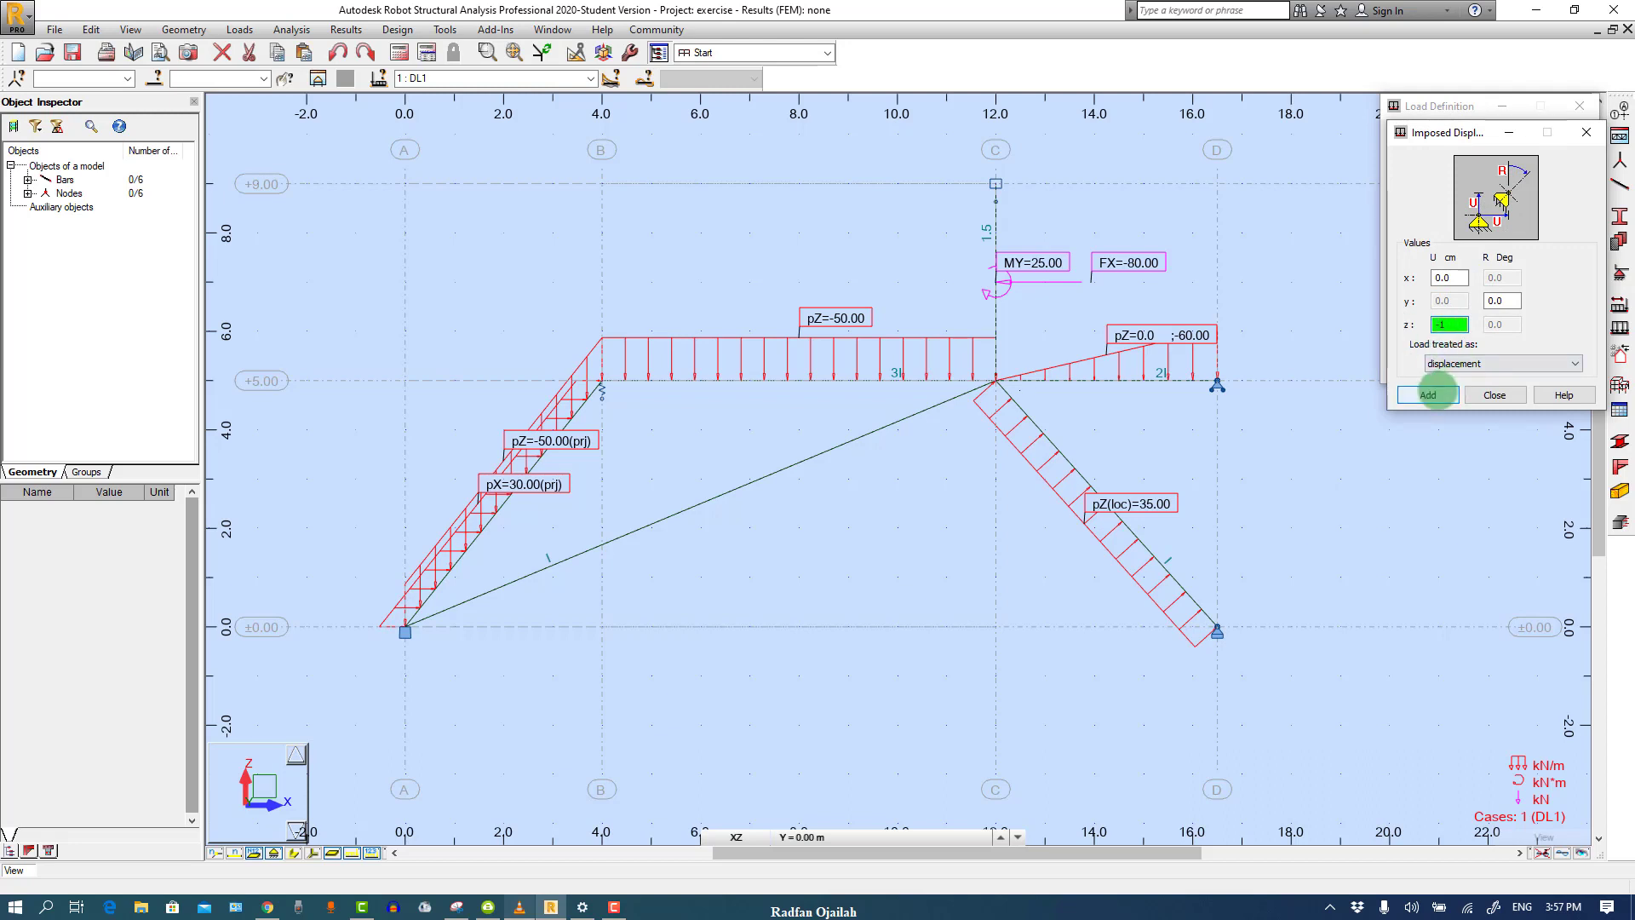
click(1434, 394)
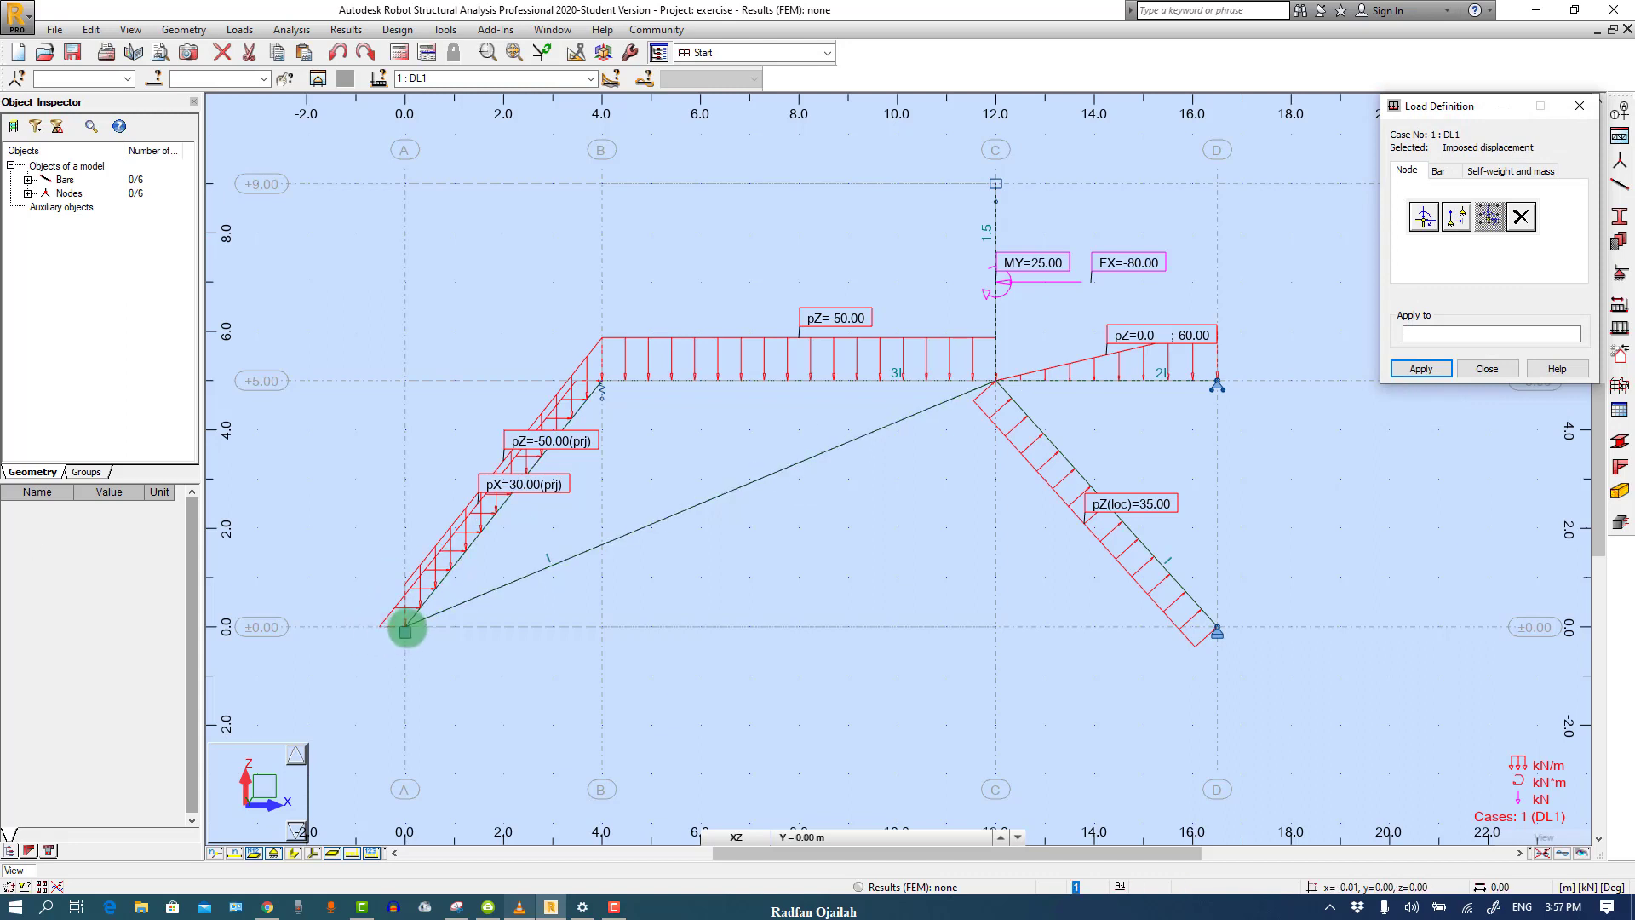
click(406, 630)
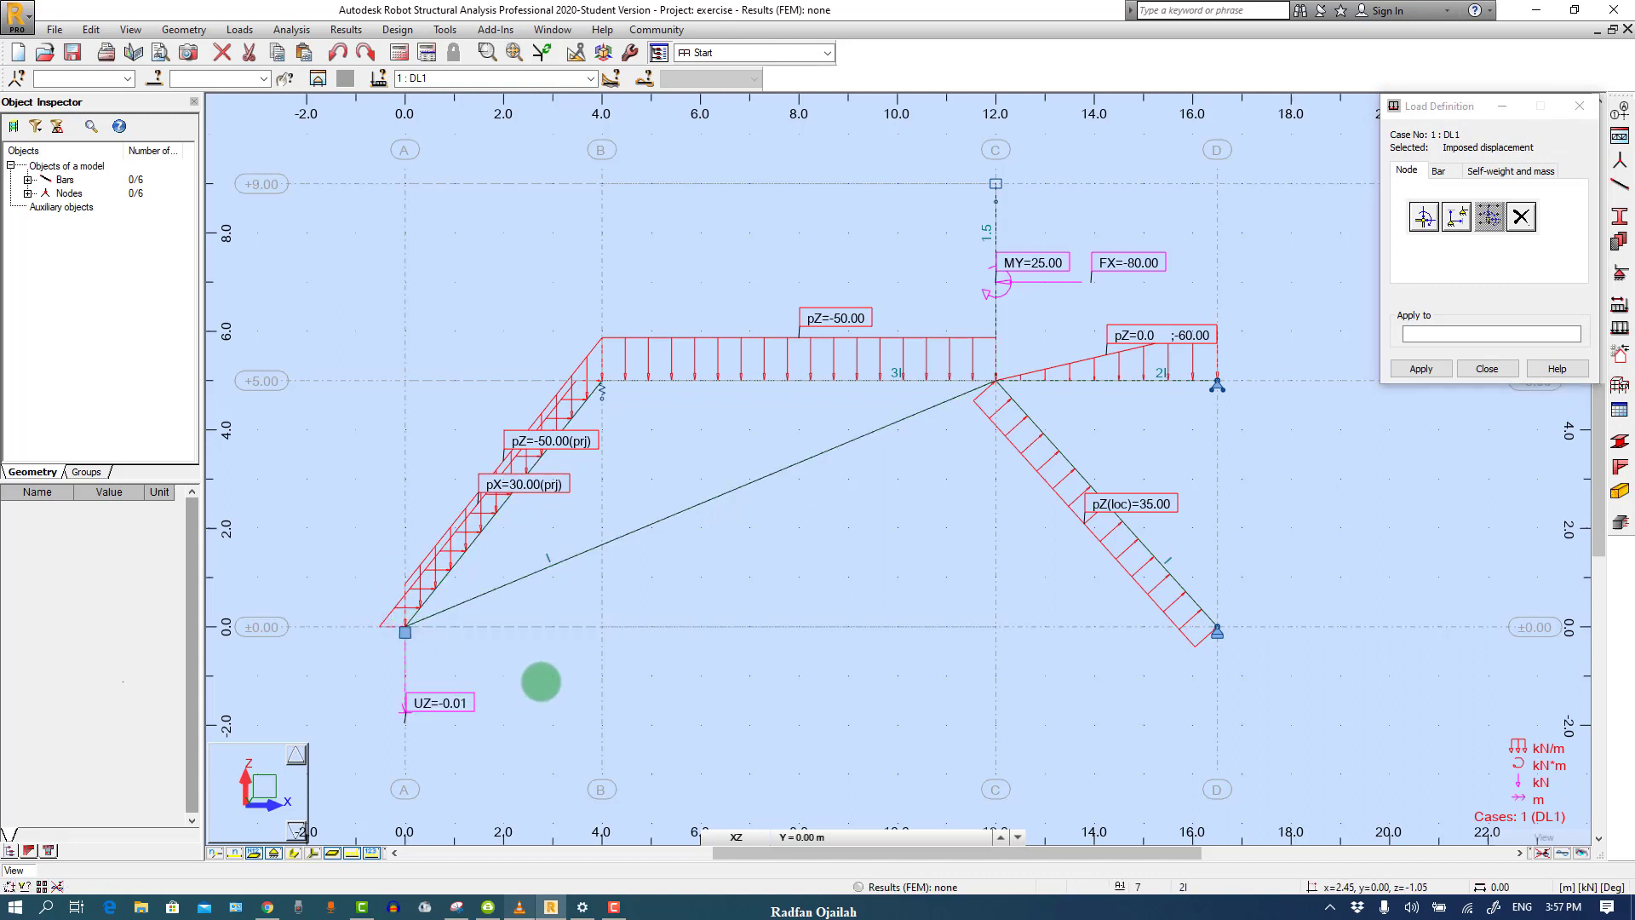
click(1487, 368)
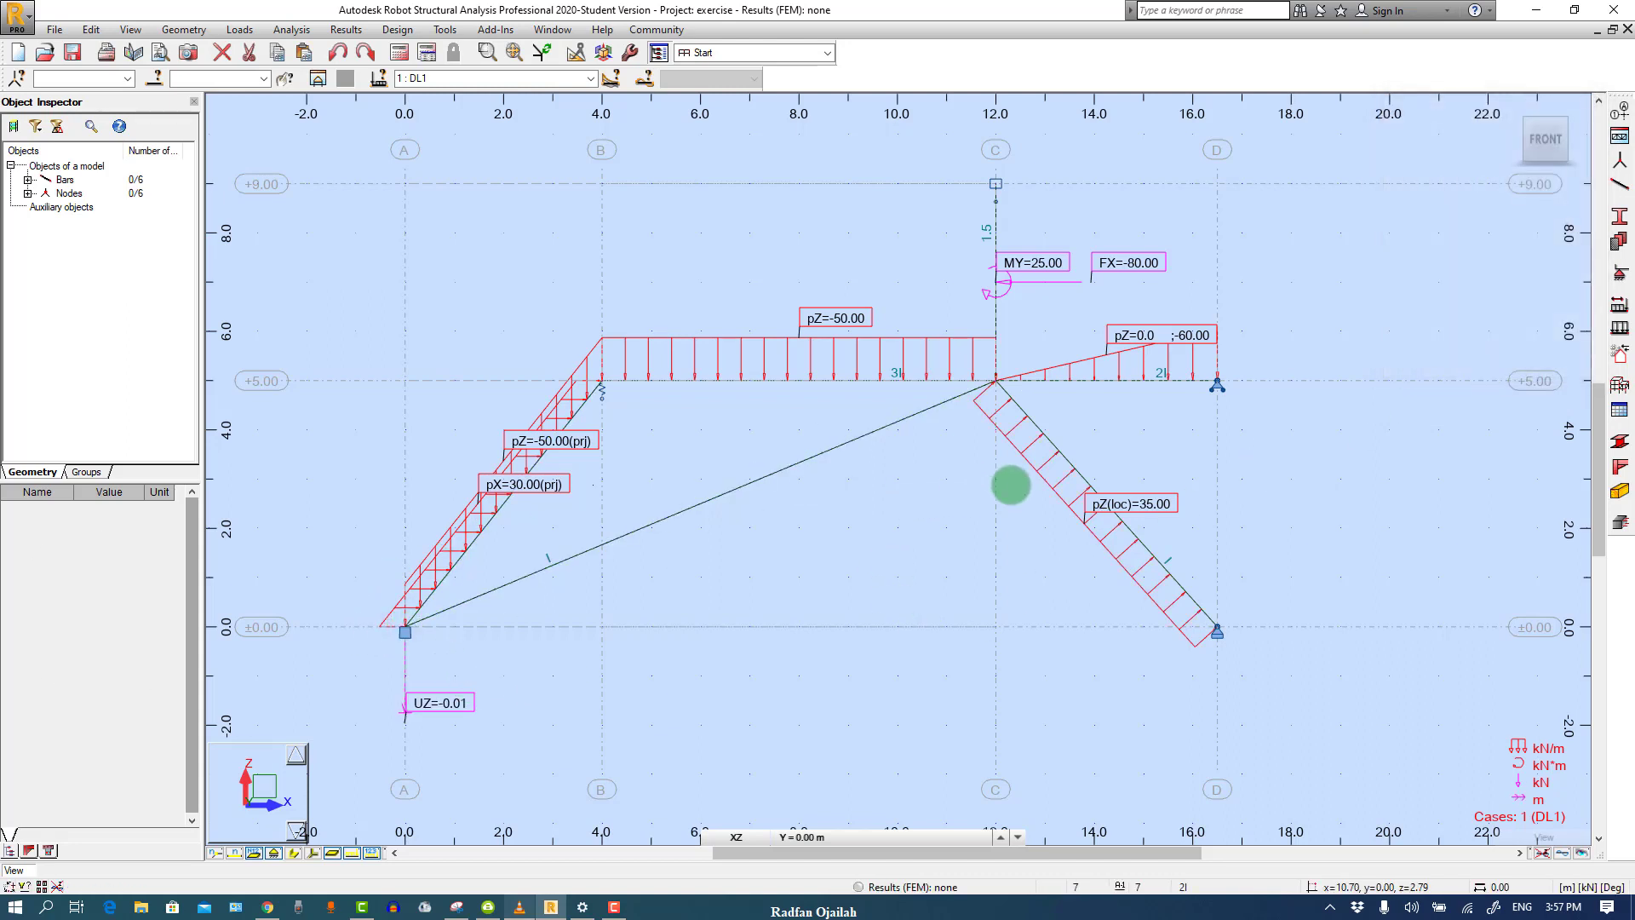
scroll(940, 497, down, 1)
scroll(485, 488, up, 1)
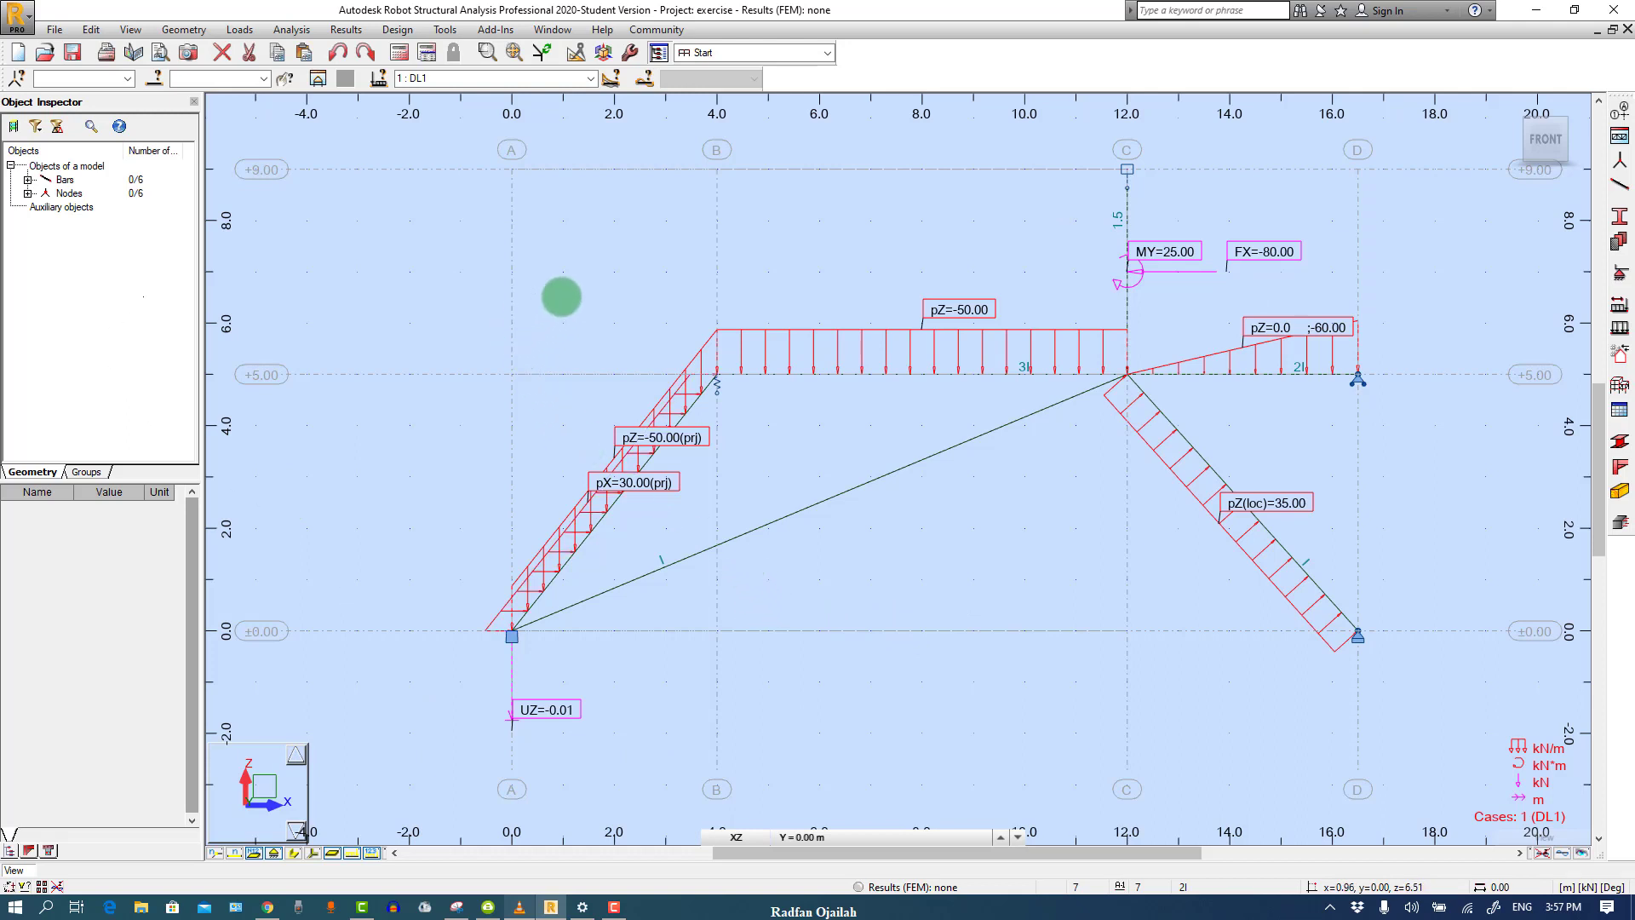
right_click(561, 296)
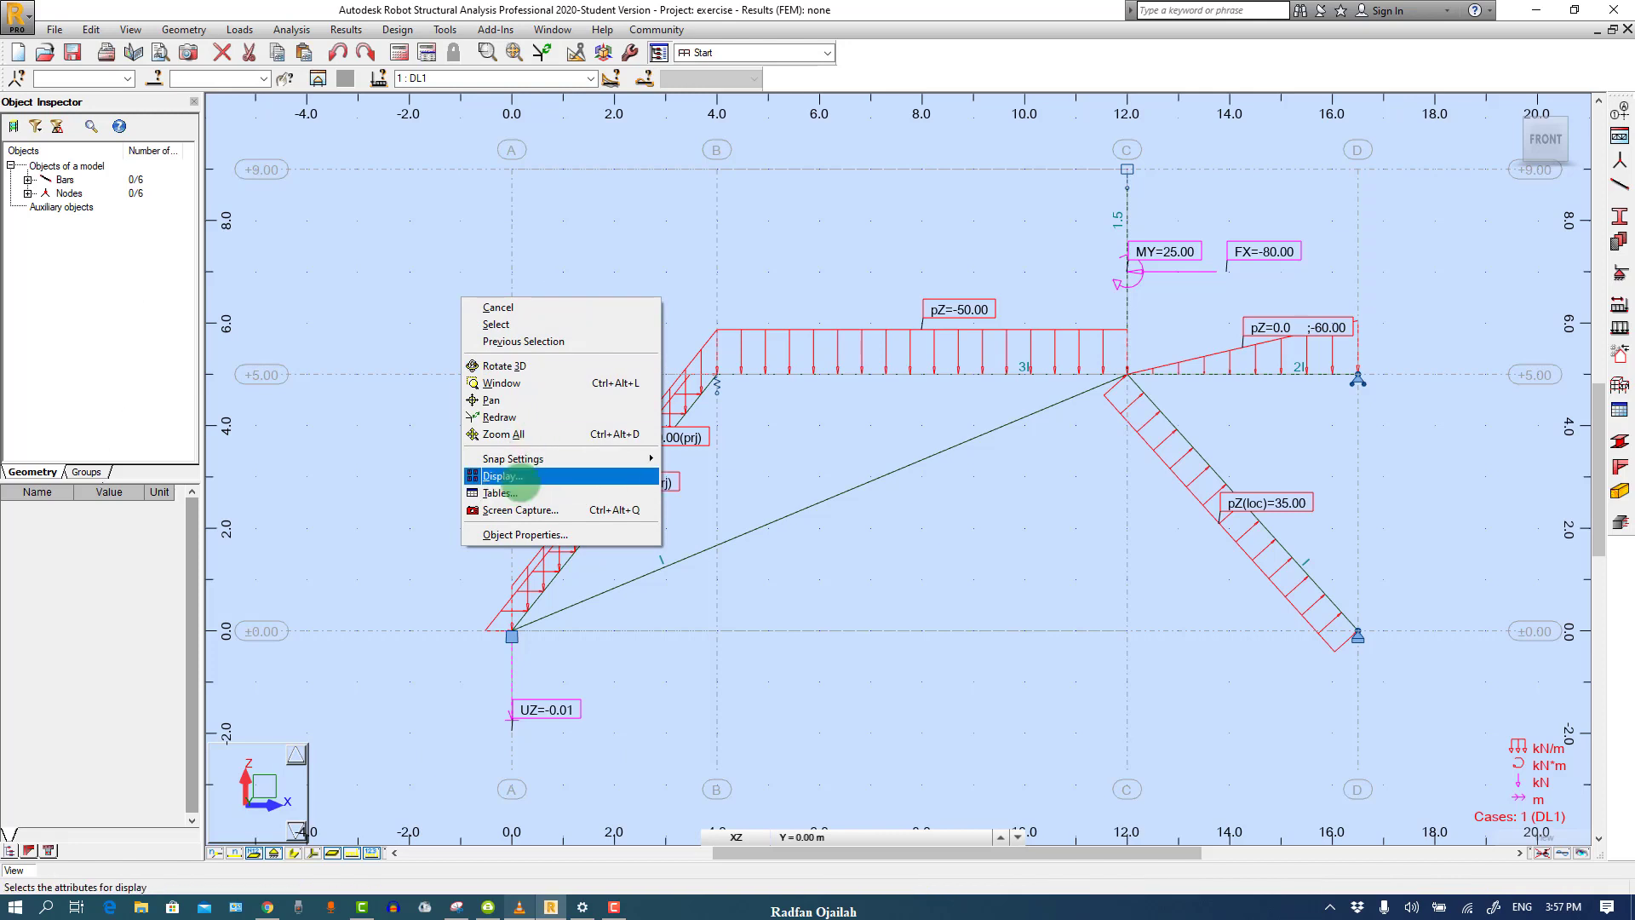
click(509, 492)
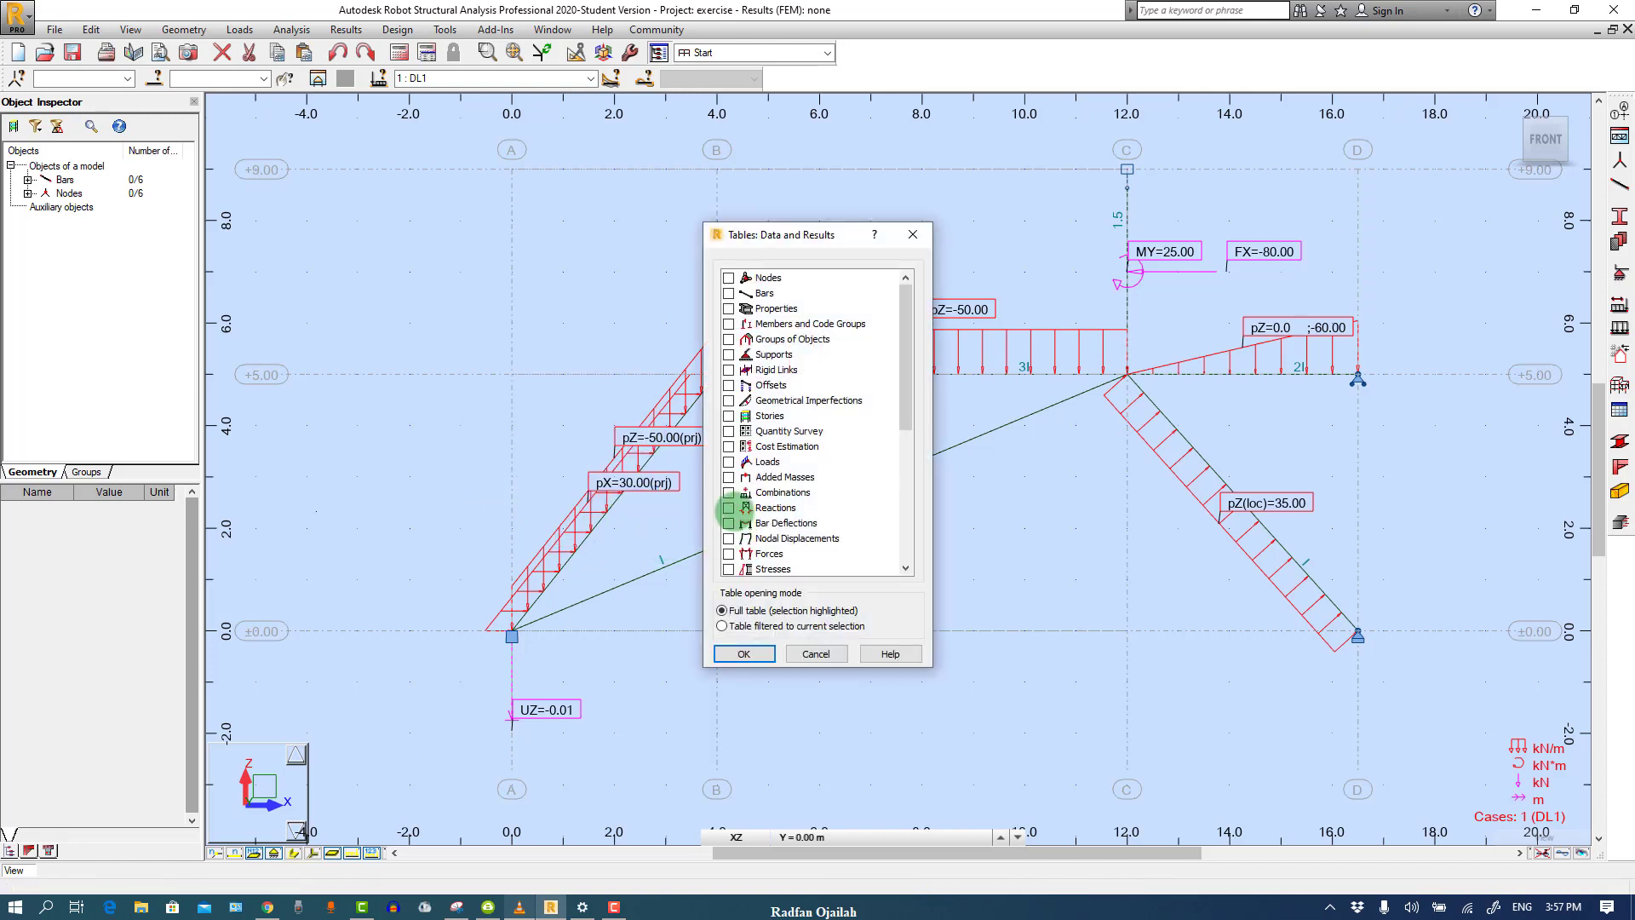
click(729, 462)
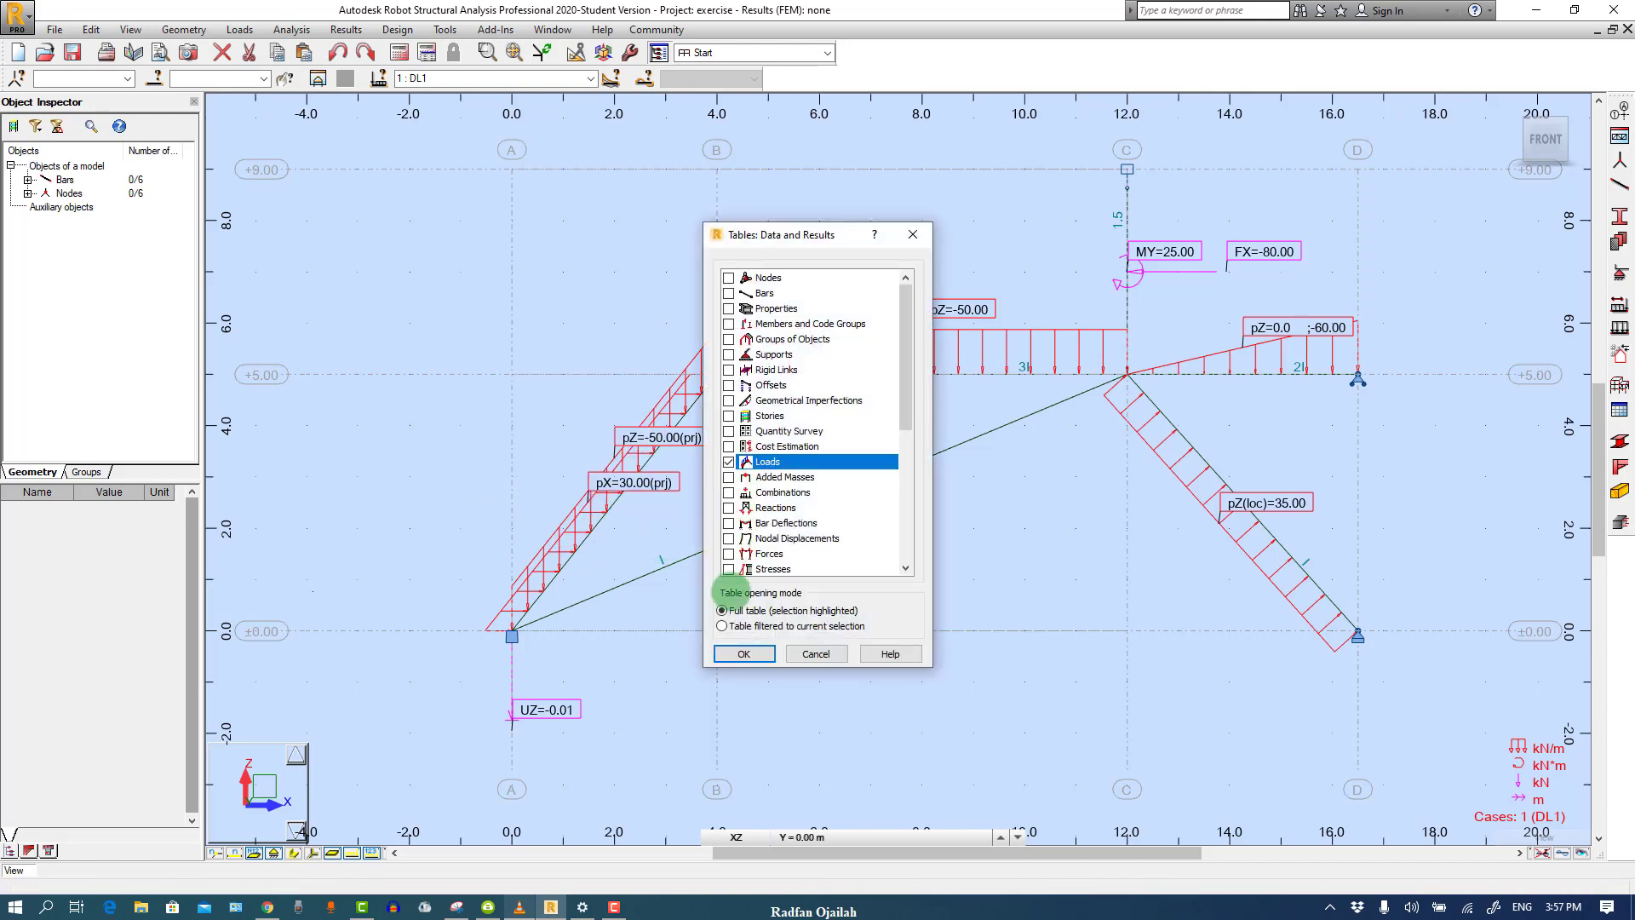
click(743, 653)
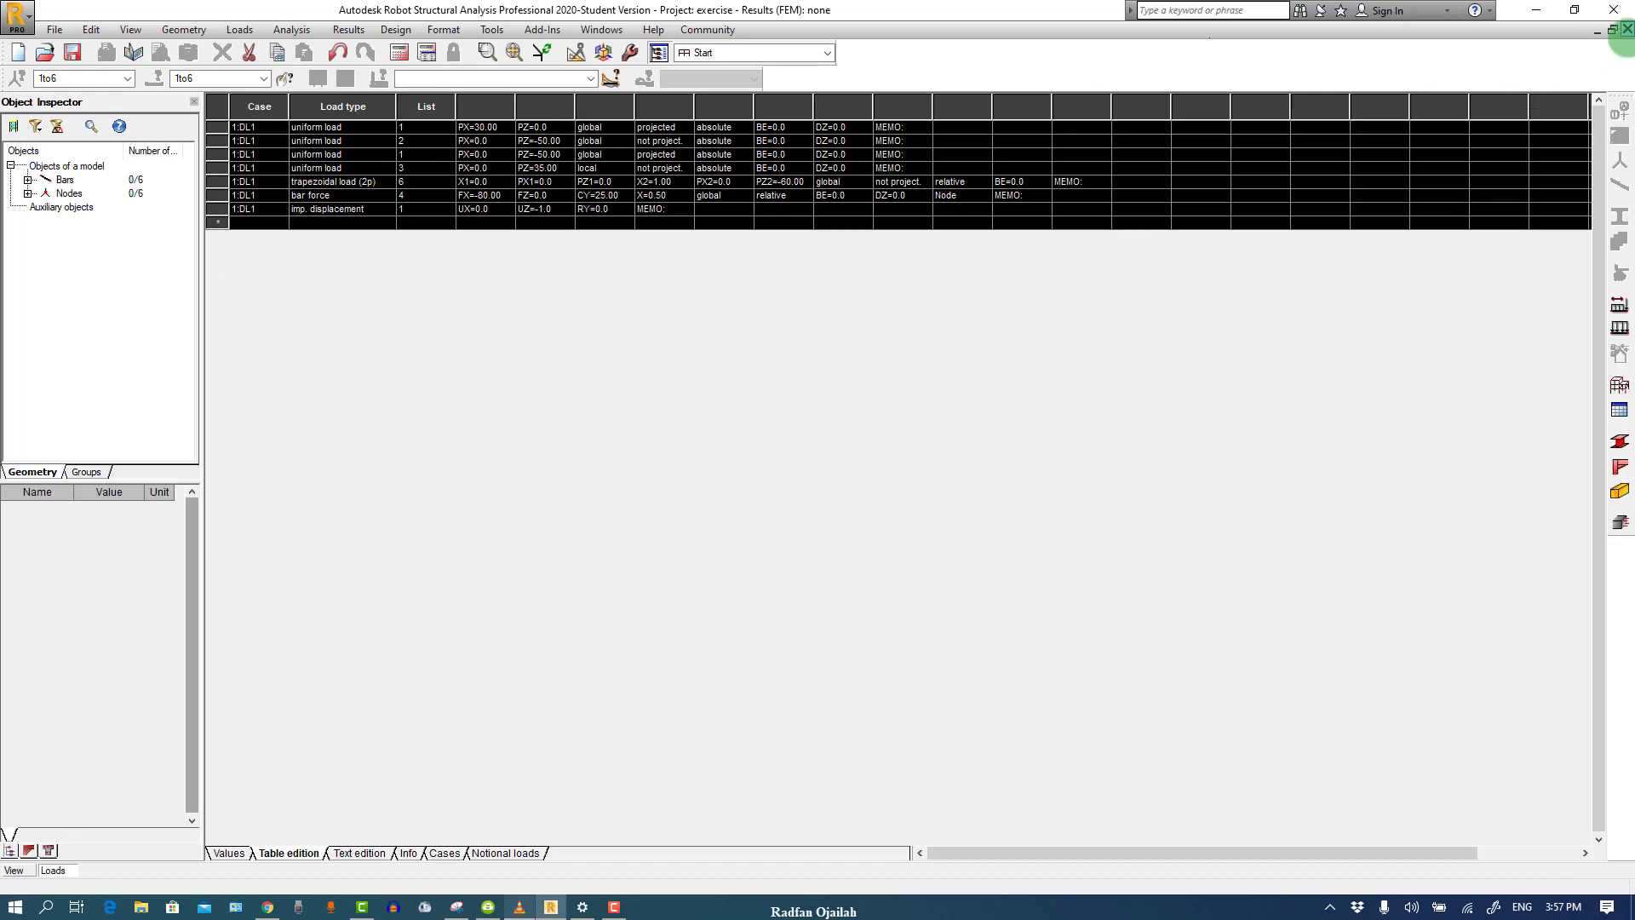
click(1626, 29)
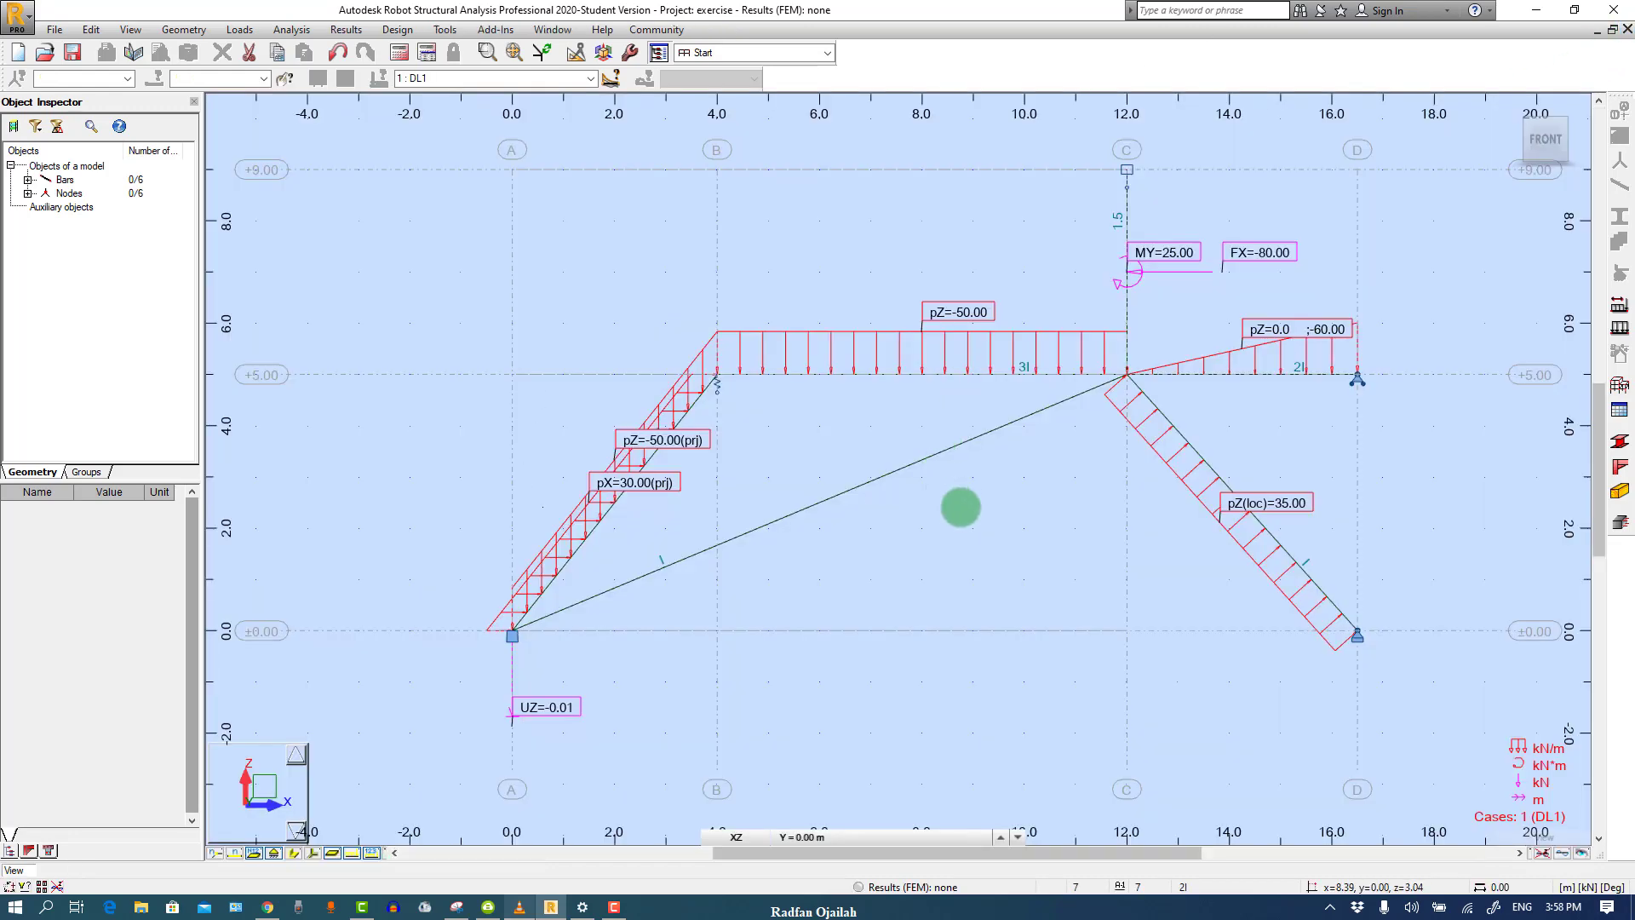
Hide the frame's load symbols and run the structural analysis
scroll(470, 676, down, 1)
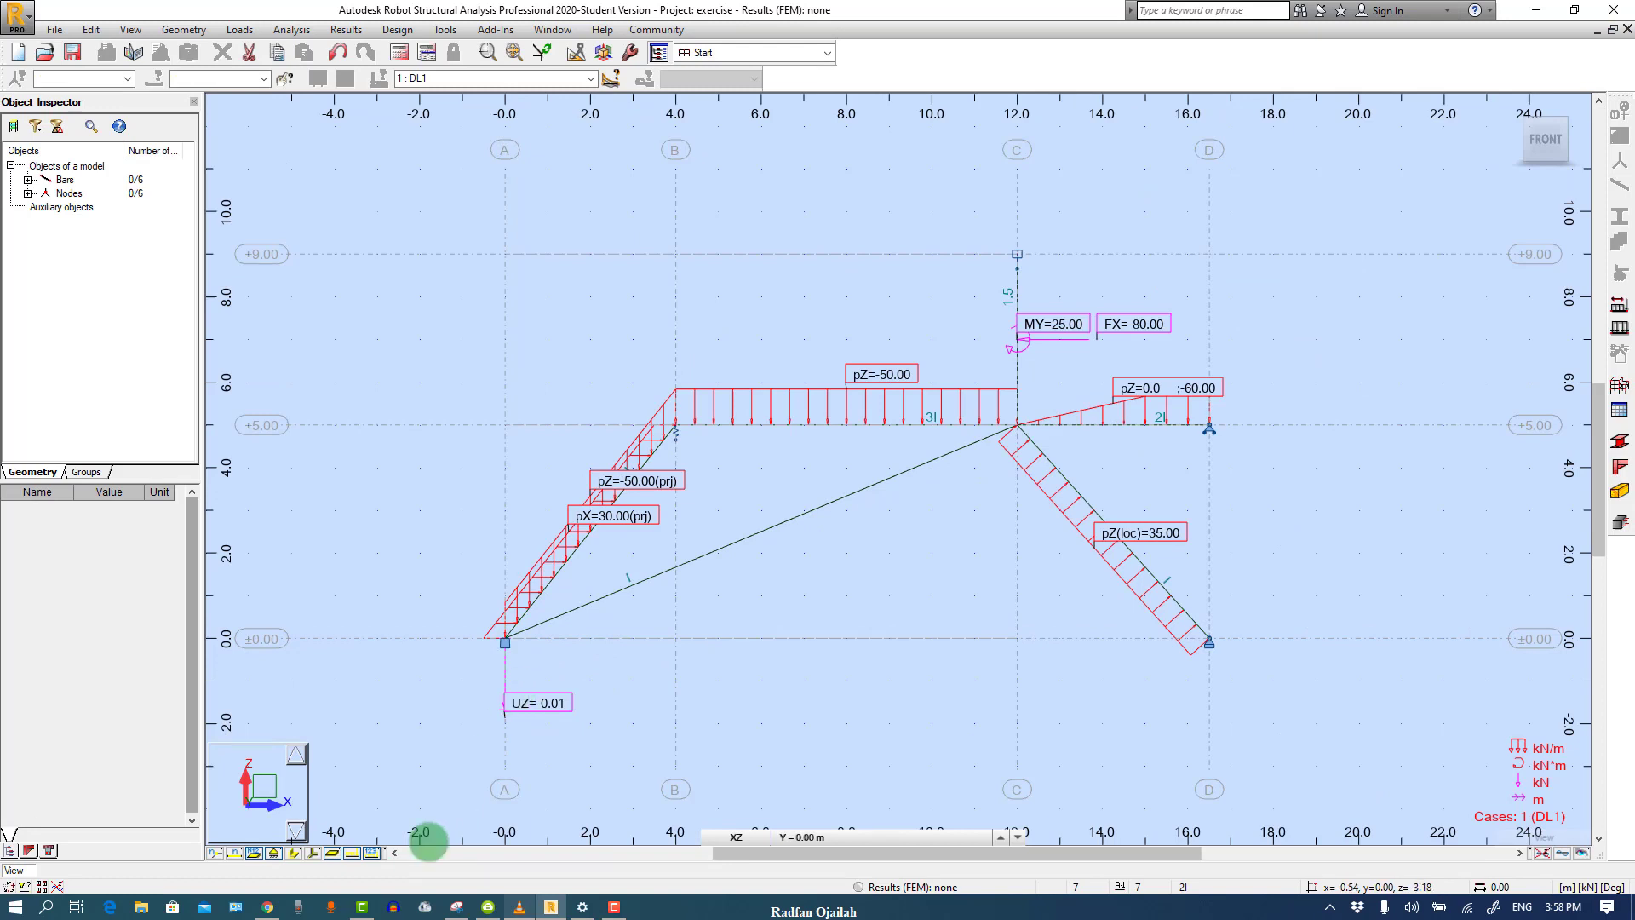
click(373, 852)
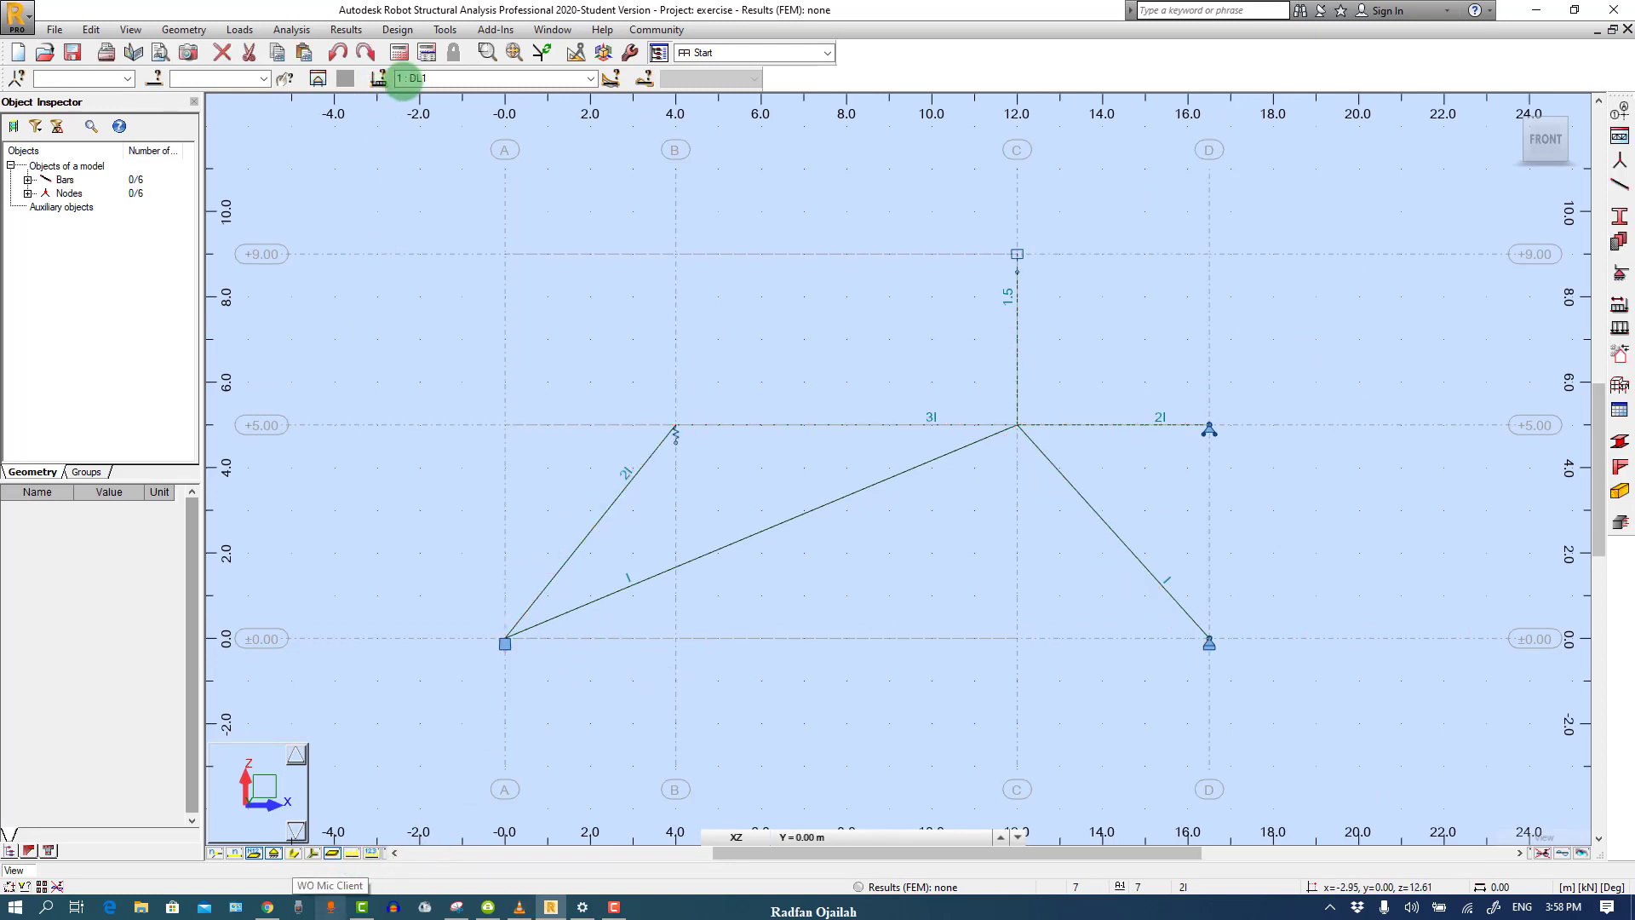
click(399, 53)
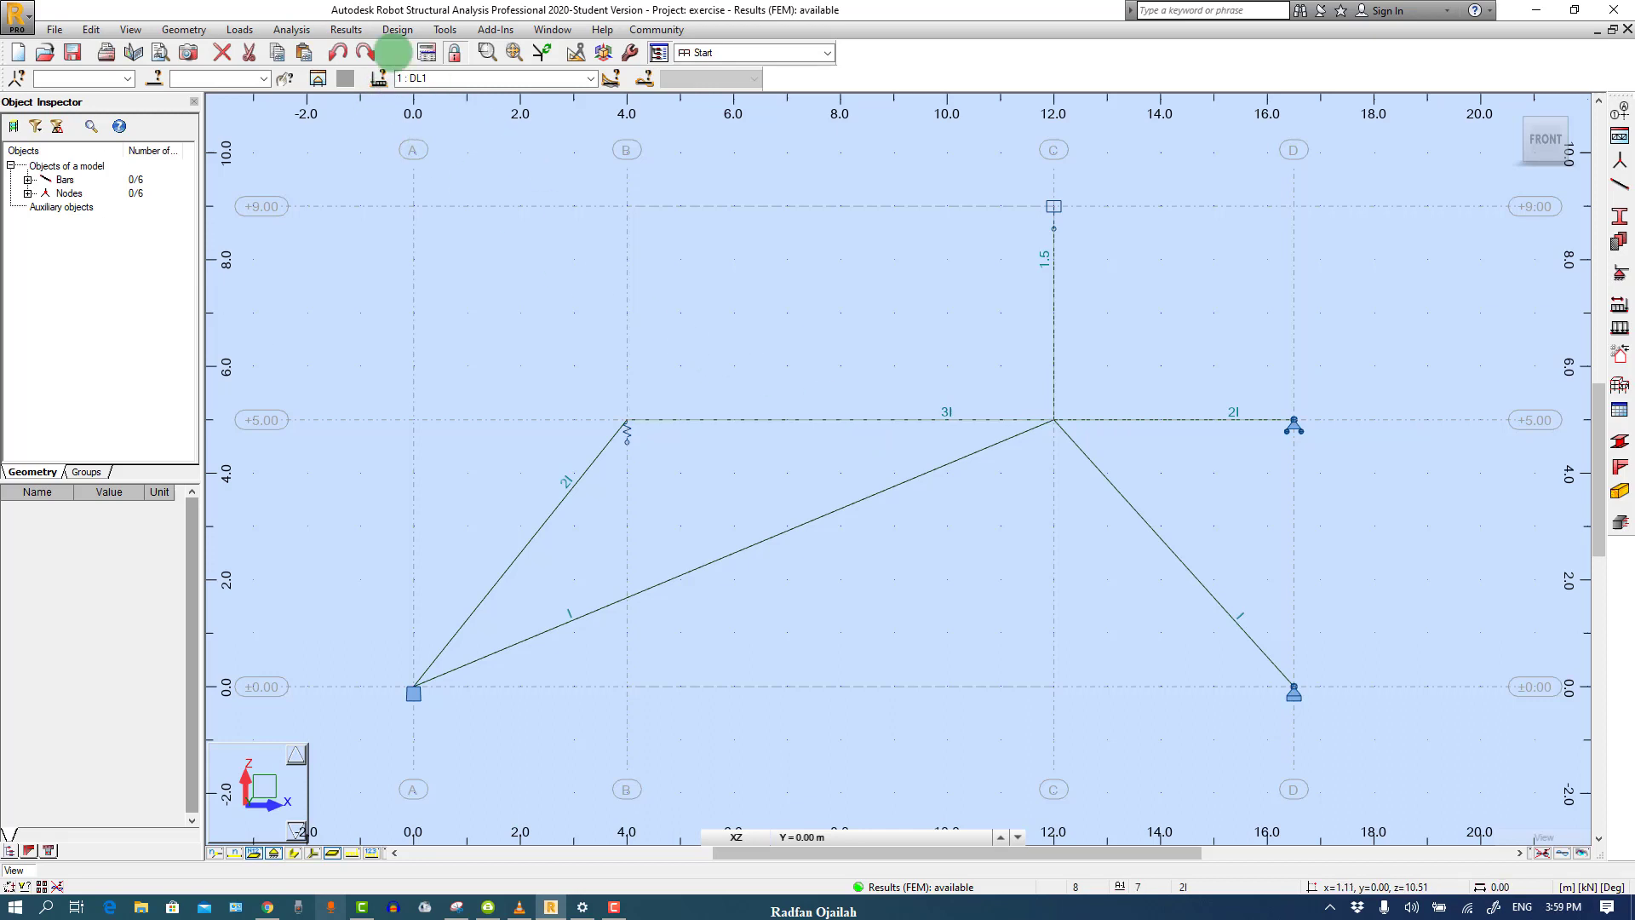
click(346, 29)
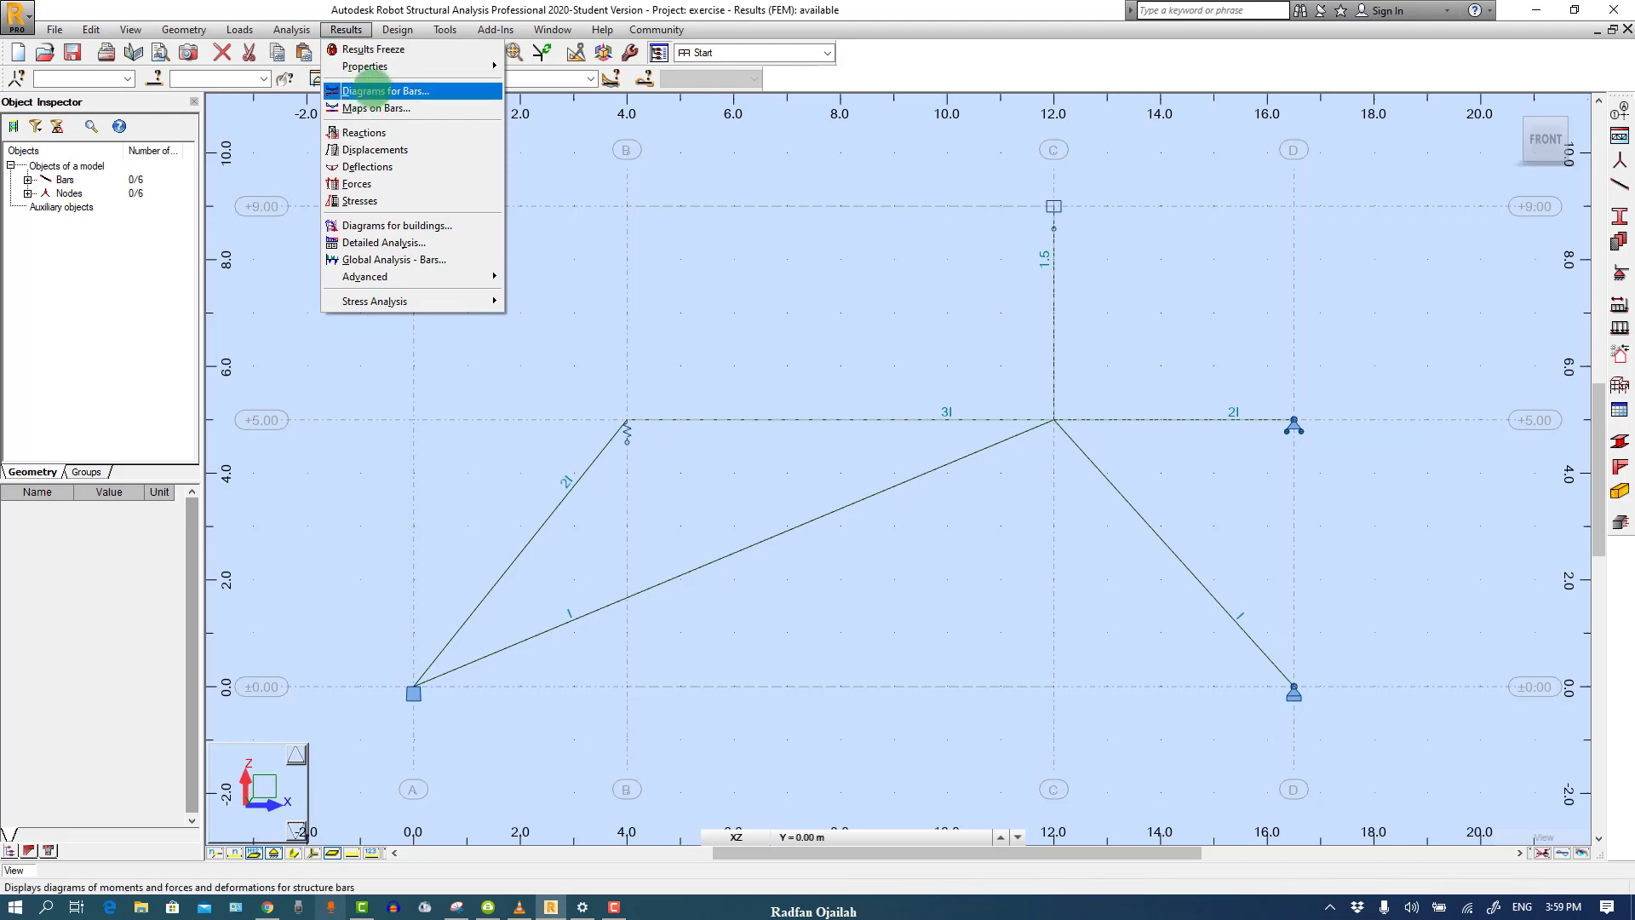
Set bar diagrams to labelled, differentiated-colour, filled display and plot the Fx axial force
click(368, 91)
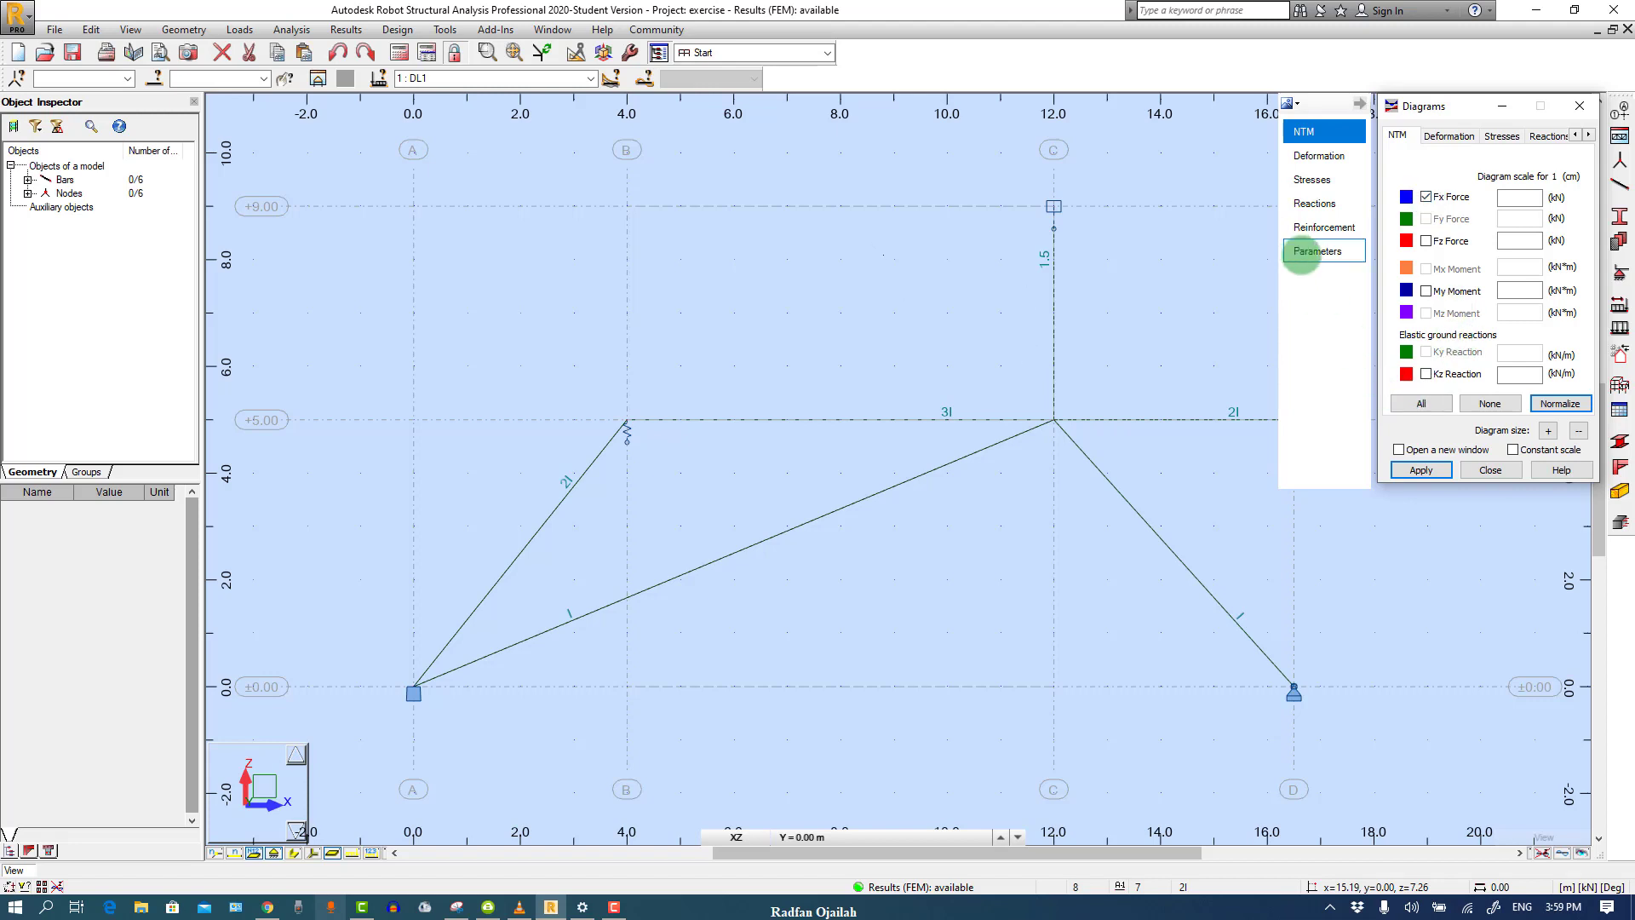
click(1302, 254)
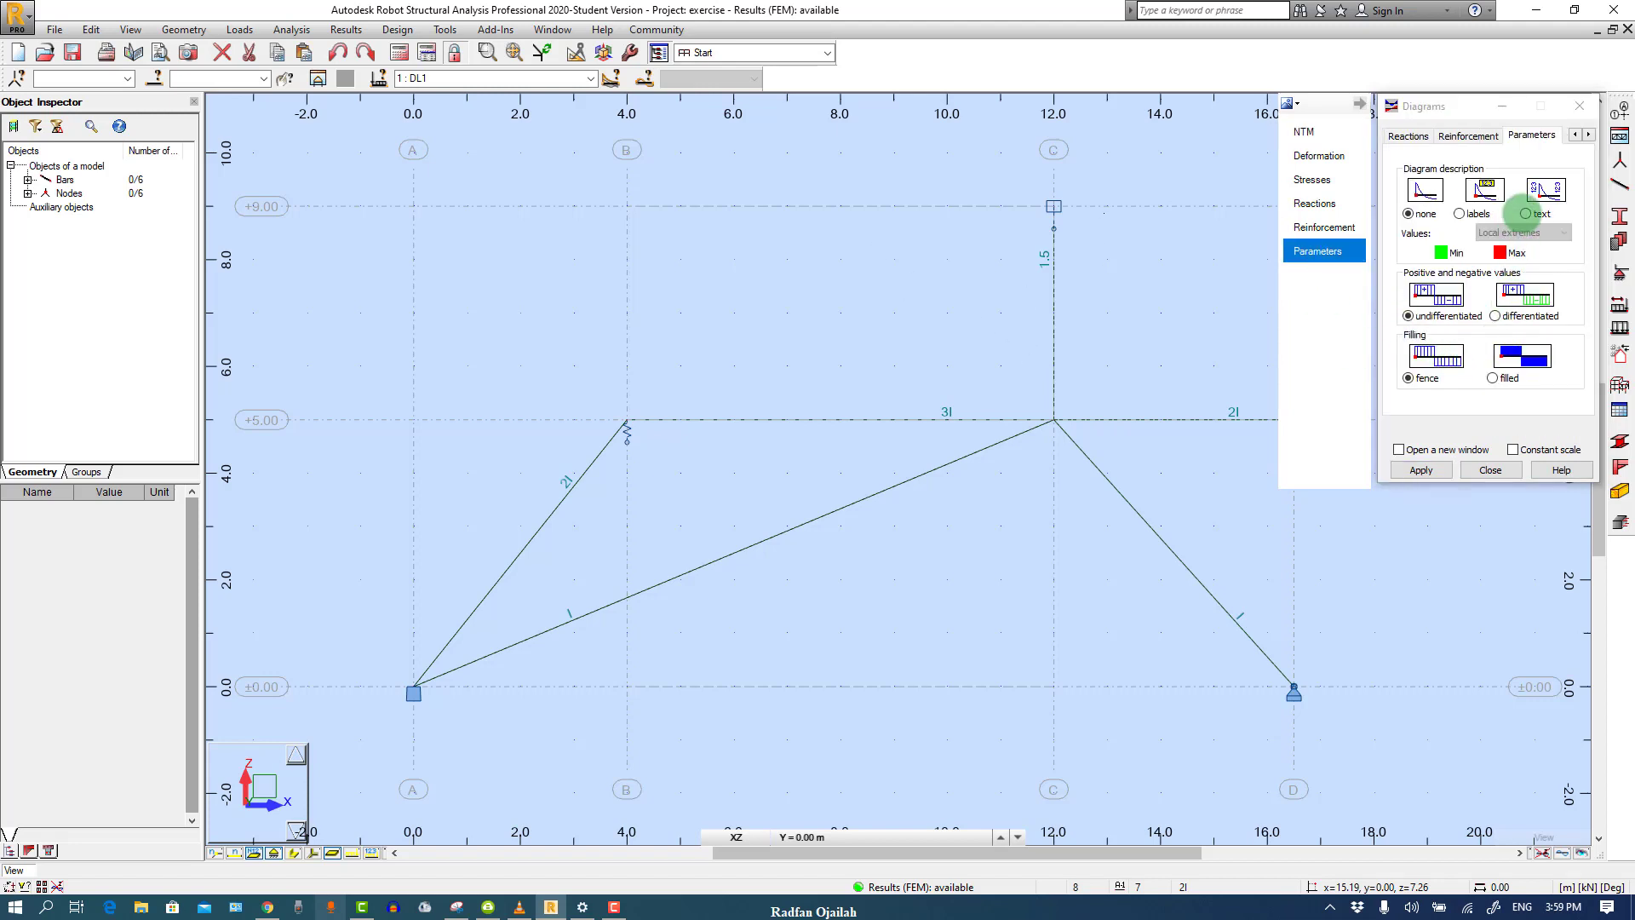
click(1459, 214)
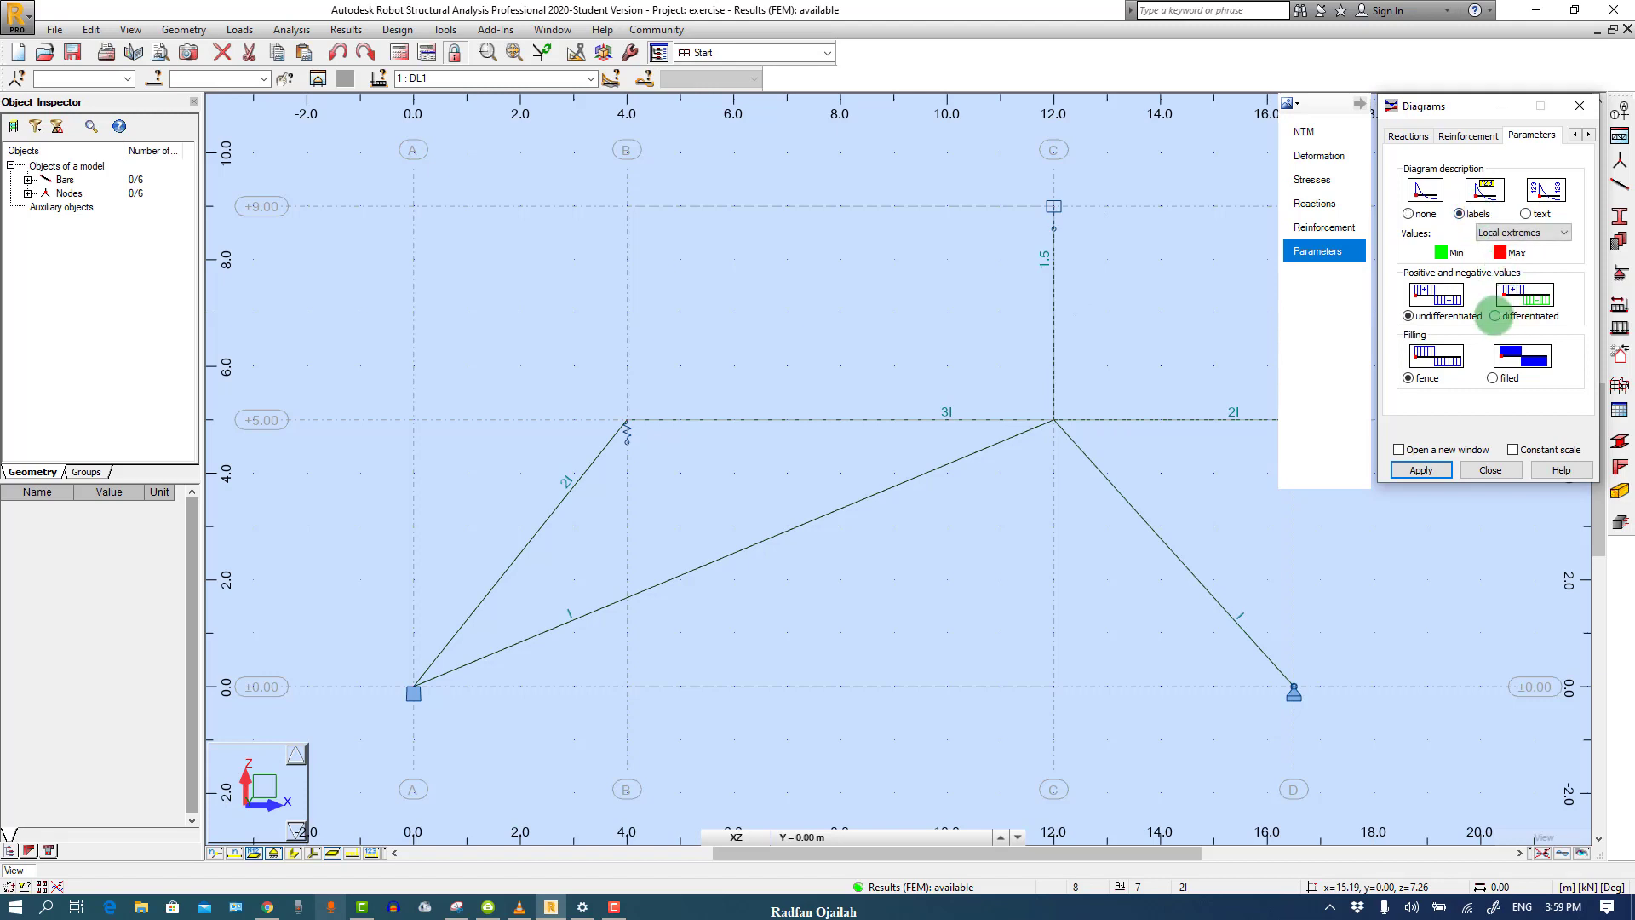
click(1495, 316)
click(1493, 378)
click(1421, 470)
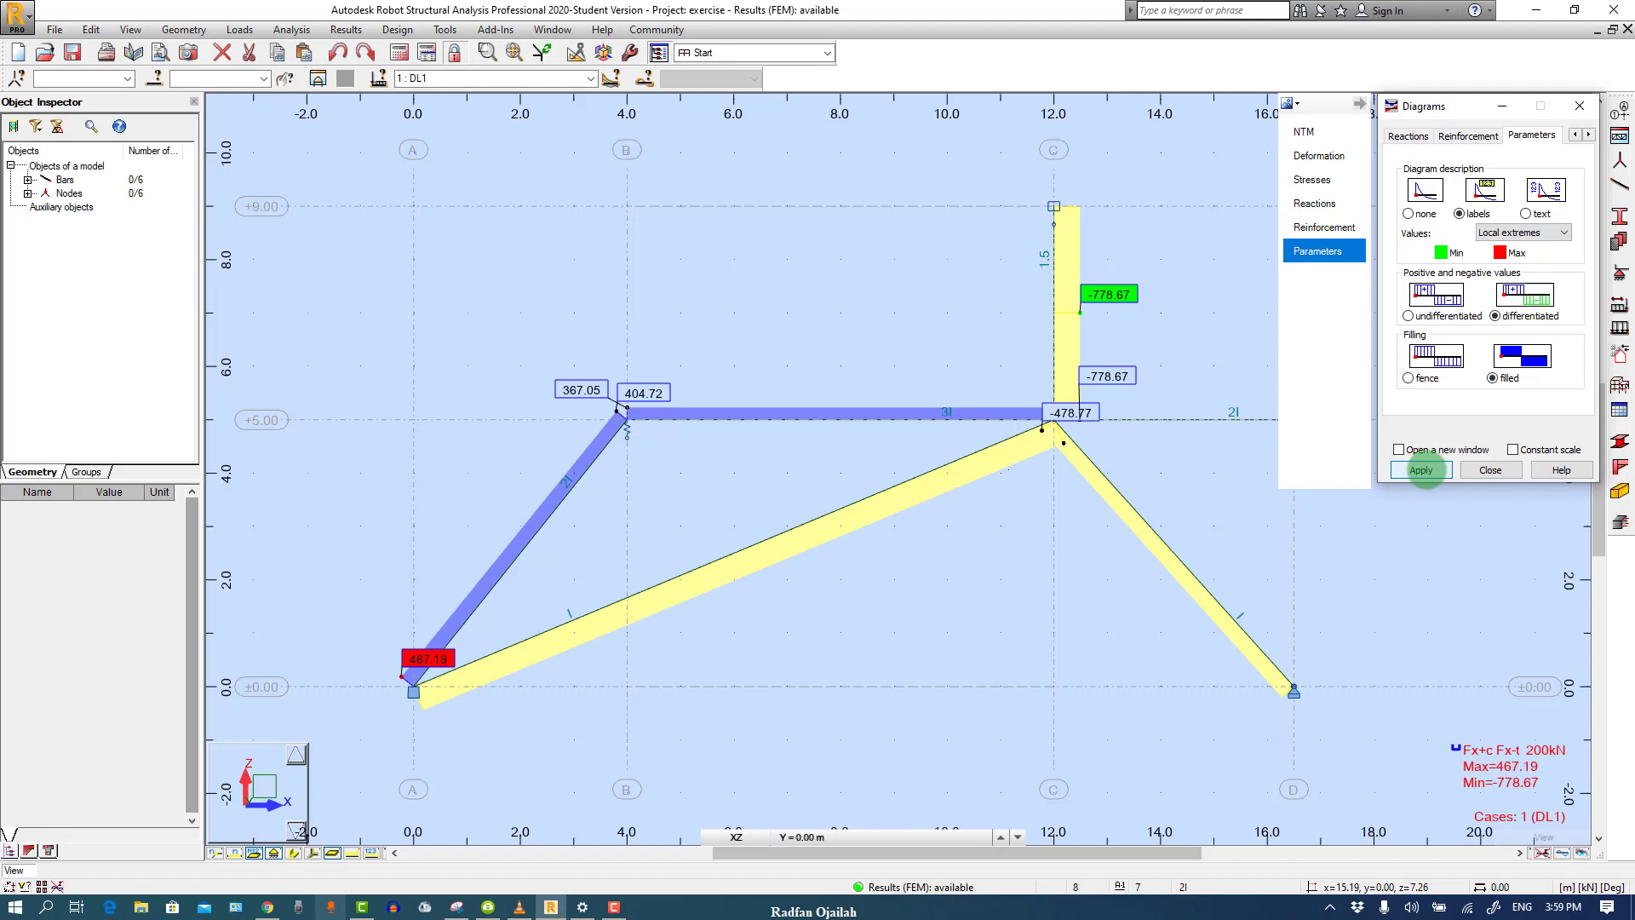
click(1326, 131)
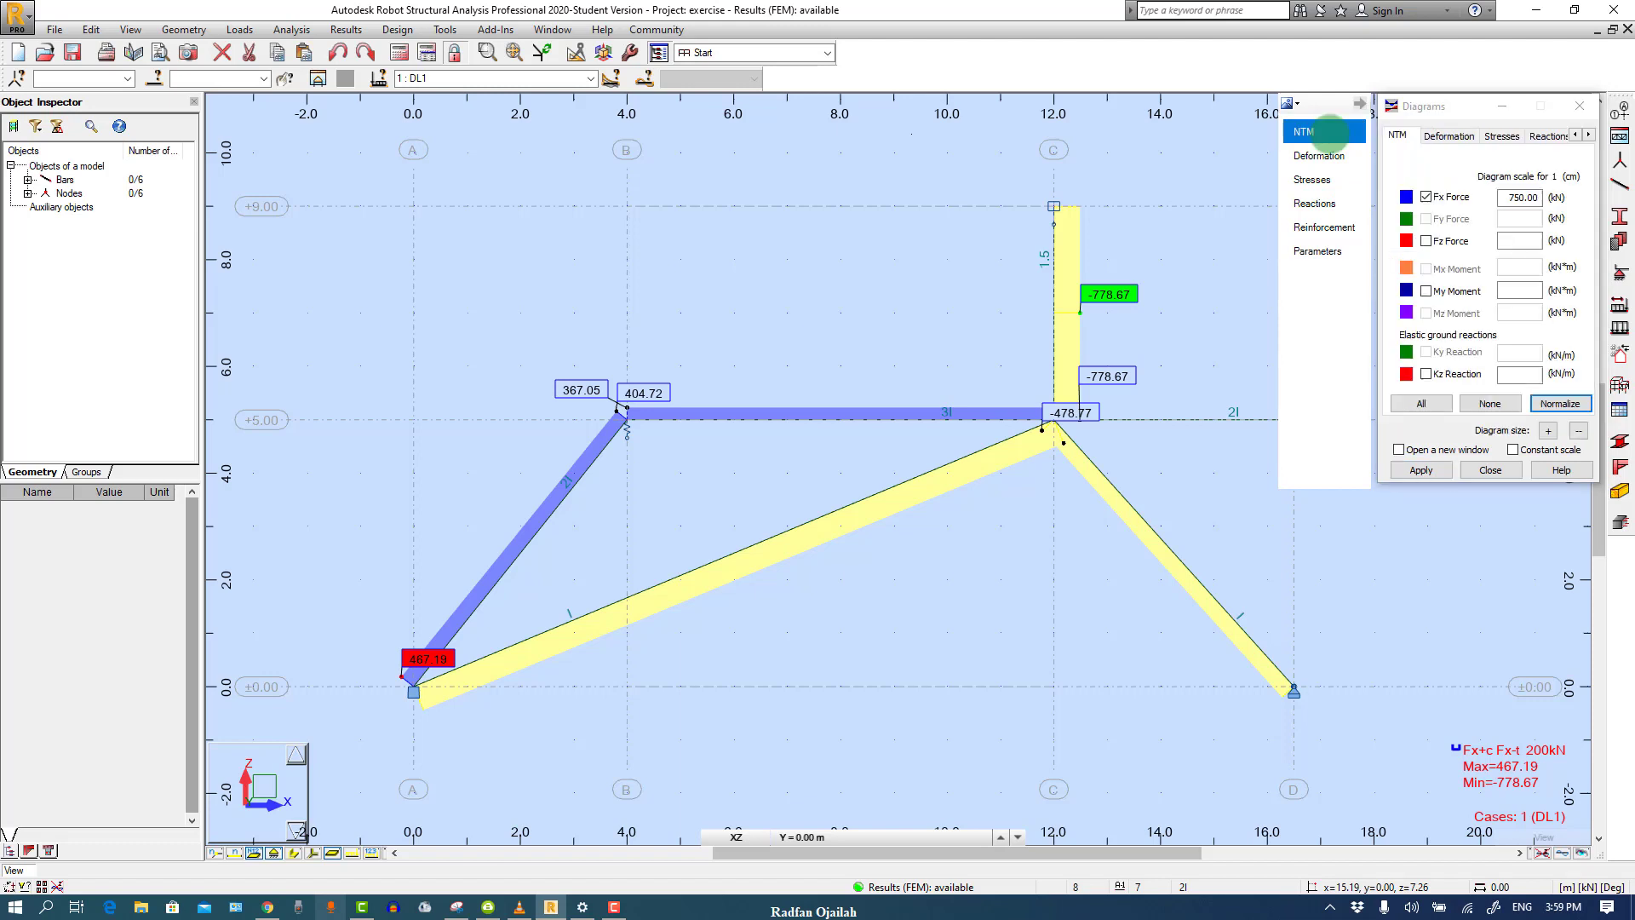
click(1429, 214)
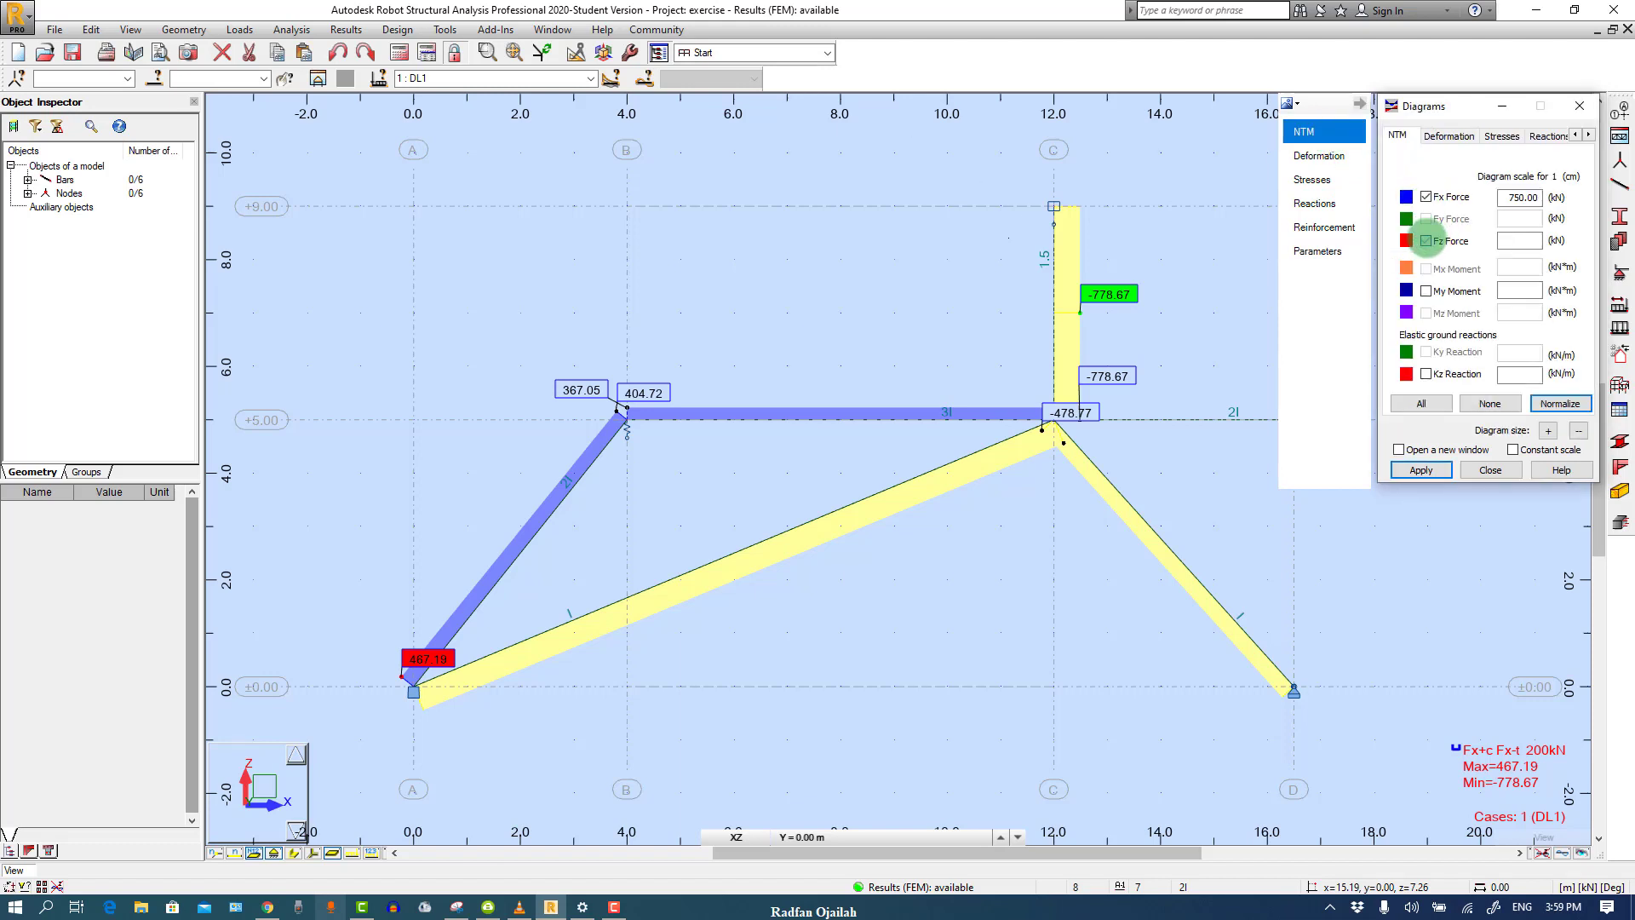
Plot the Fz shear force diagram in place of Fx, then switch it off
click(1427, 197)
click(1420, 471)
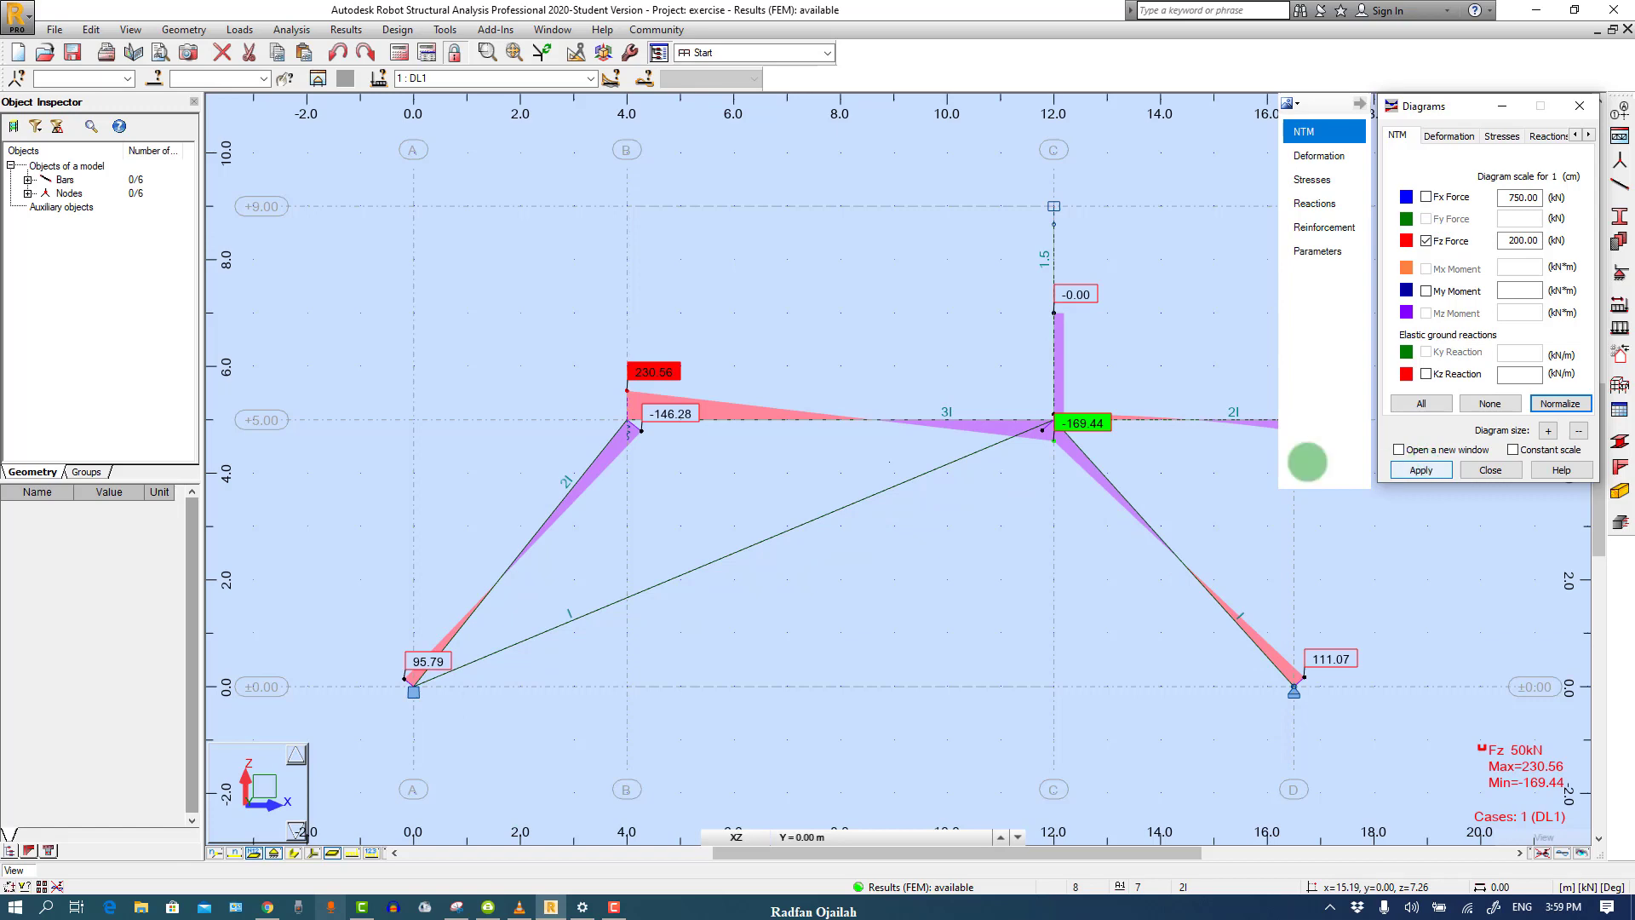
scroll(618, 677, down, 2)
scroll(1017, 533, up, 1)
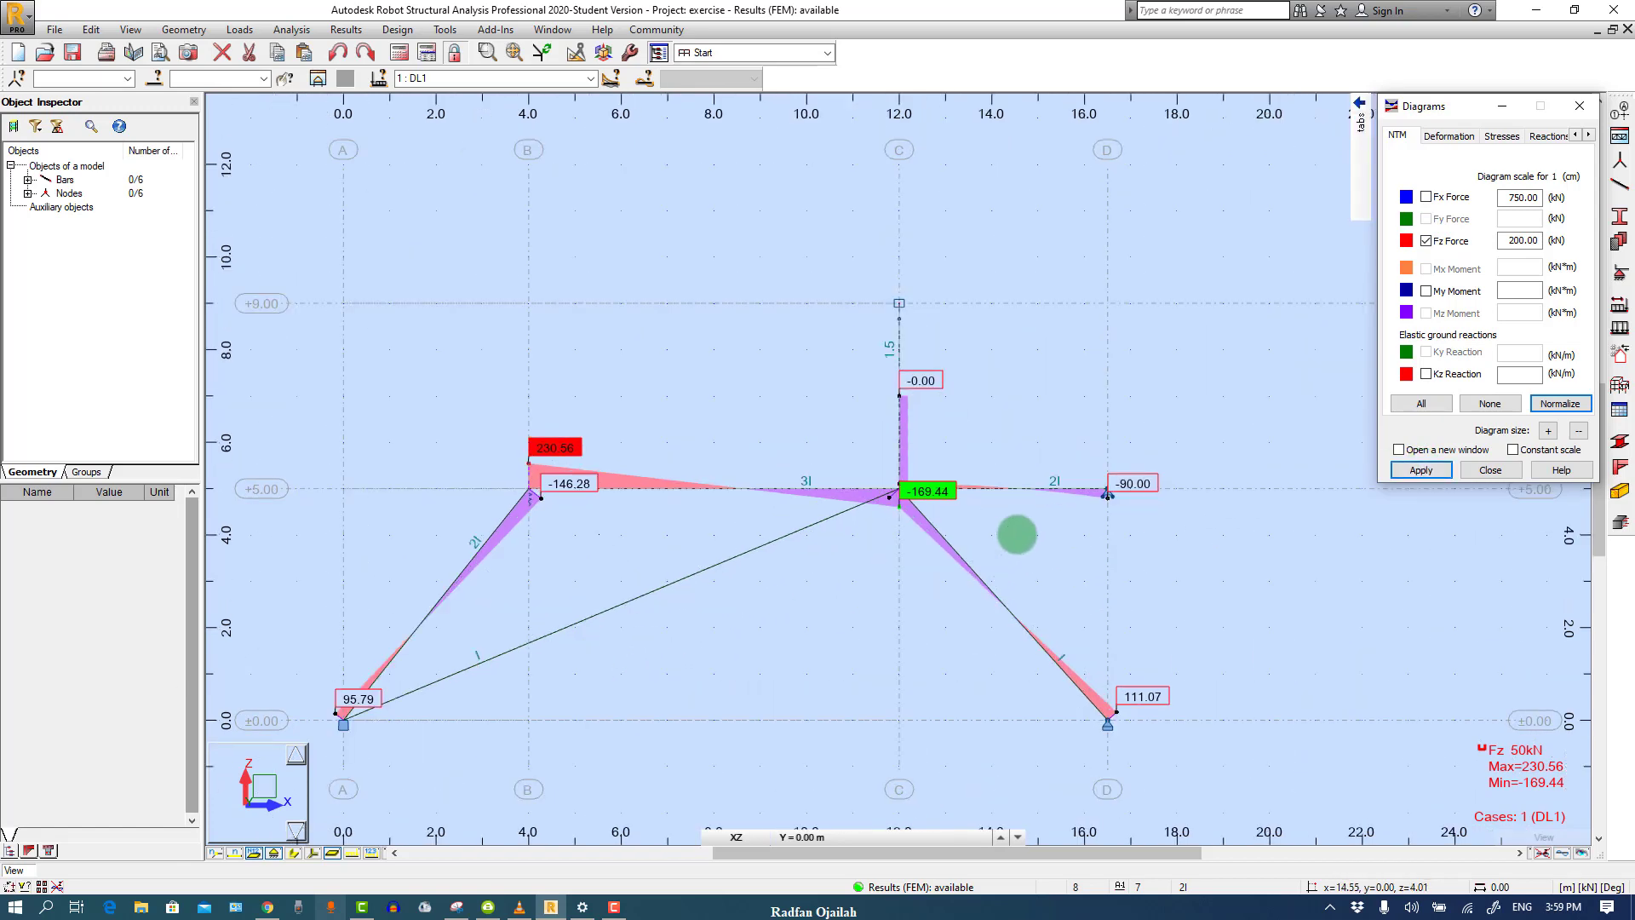
click(1426, 241)
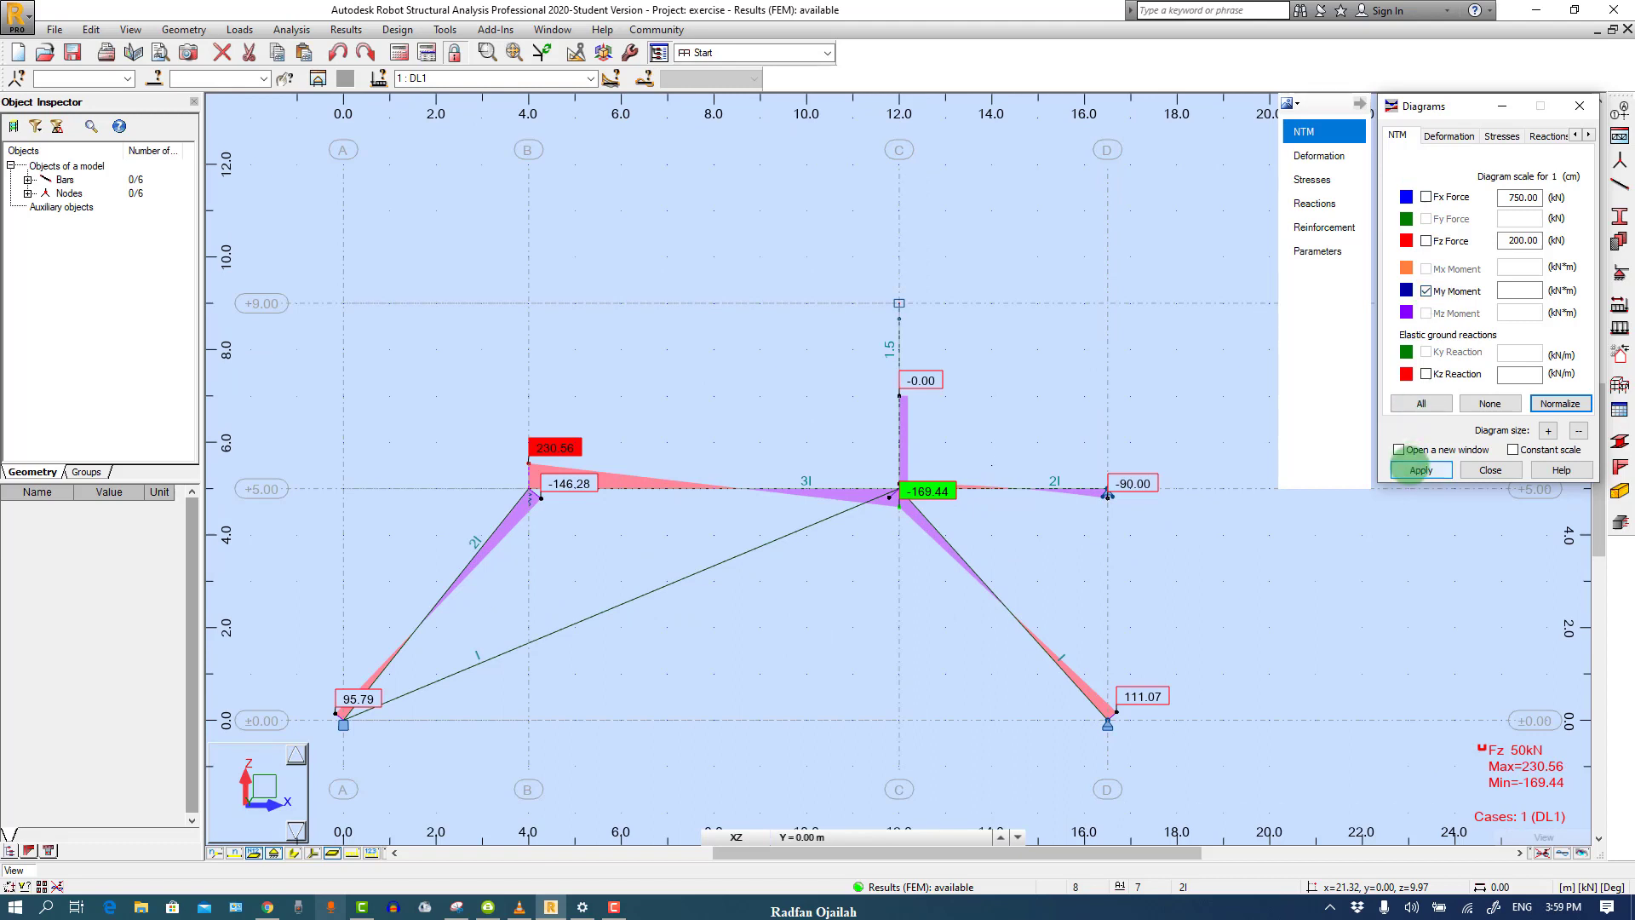
click(1418, 470)
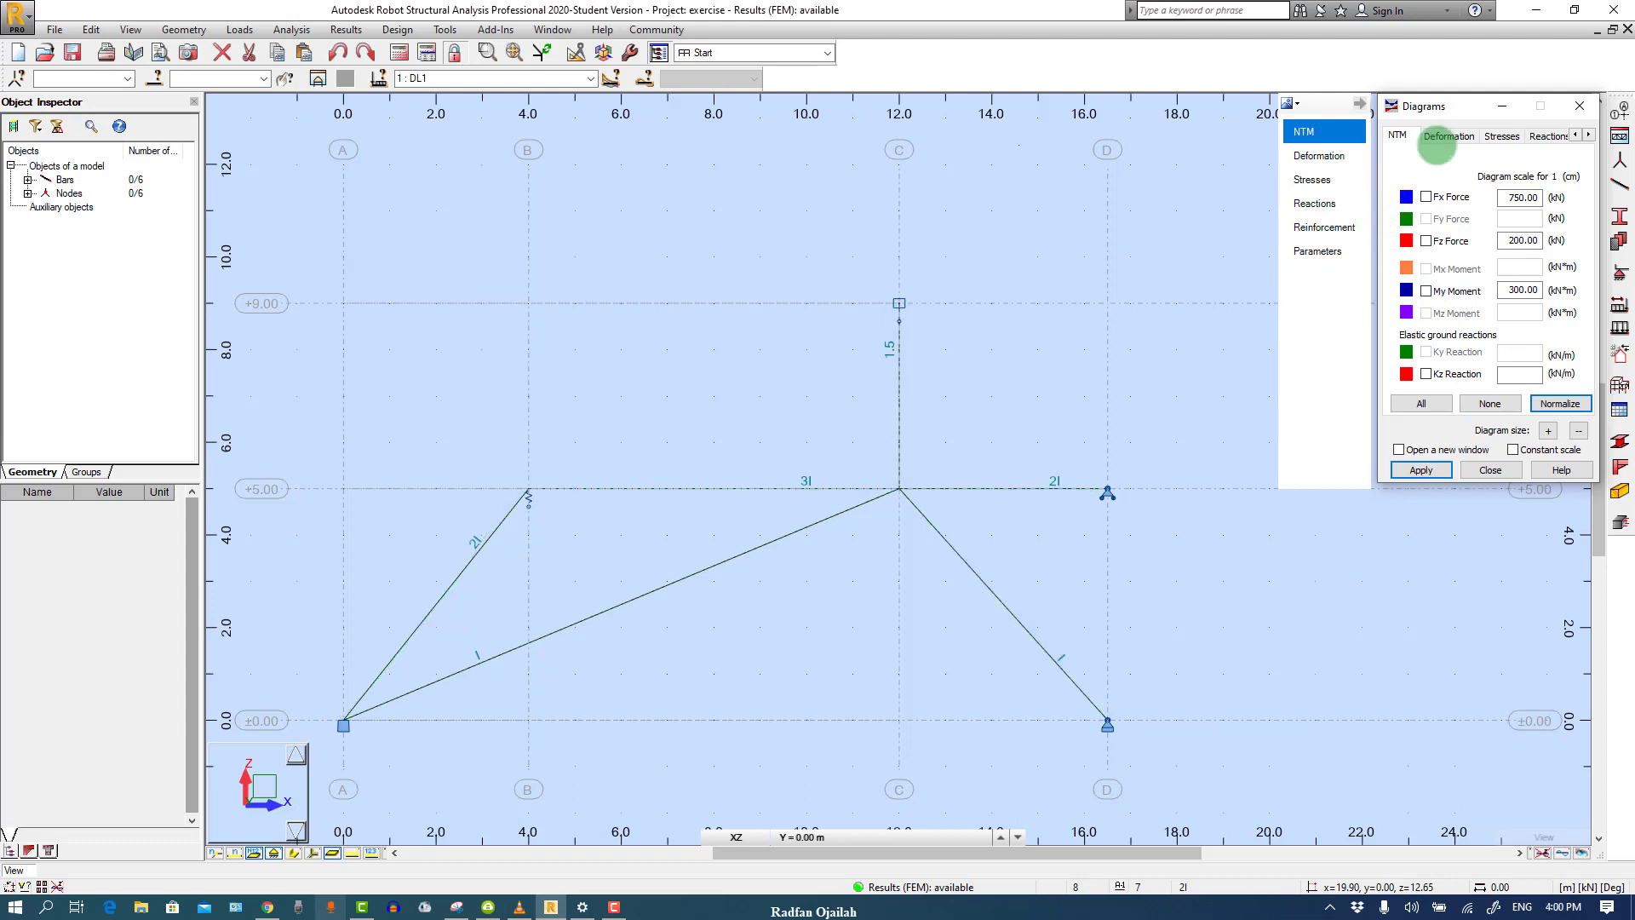
Animate the deformed shape, then redisplay the Fx axial force diagram
click(1448, 137)
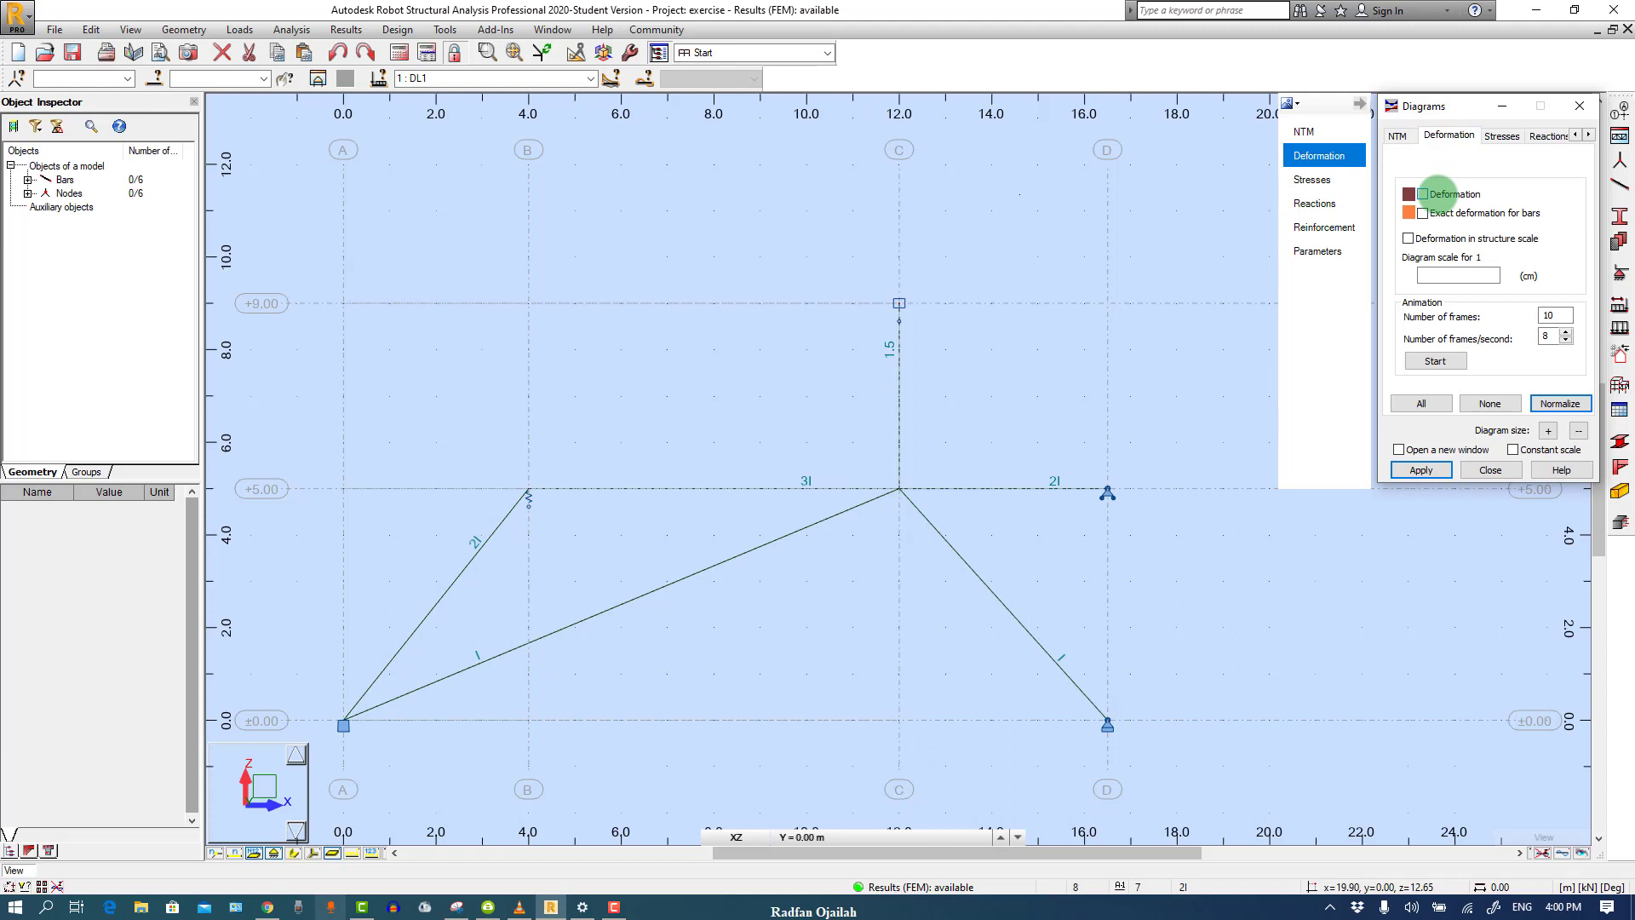
click(1448, 360)
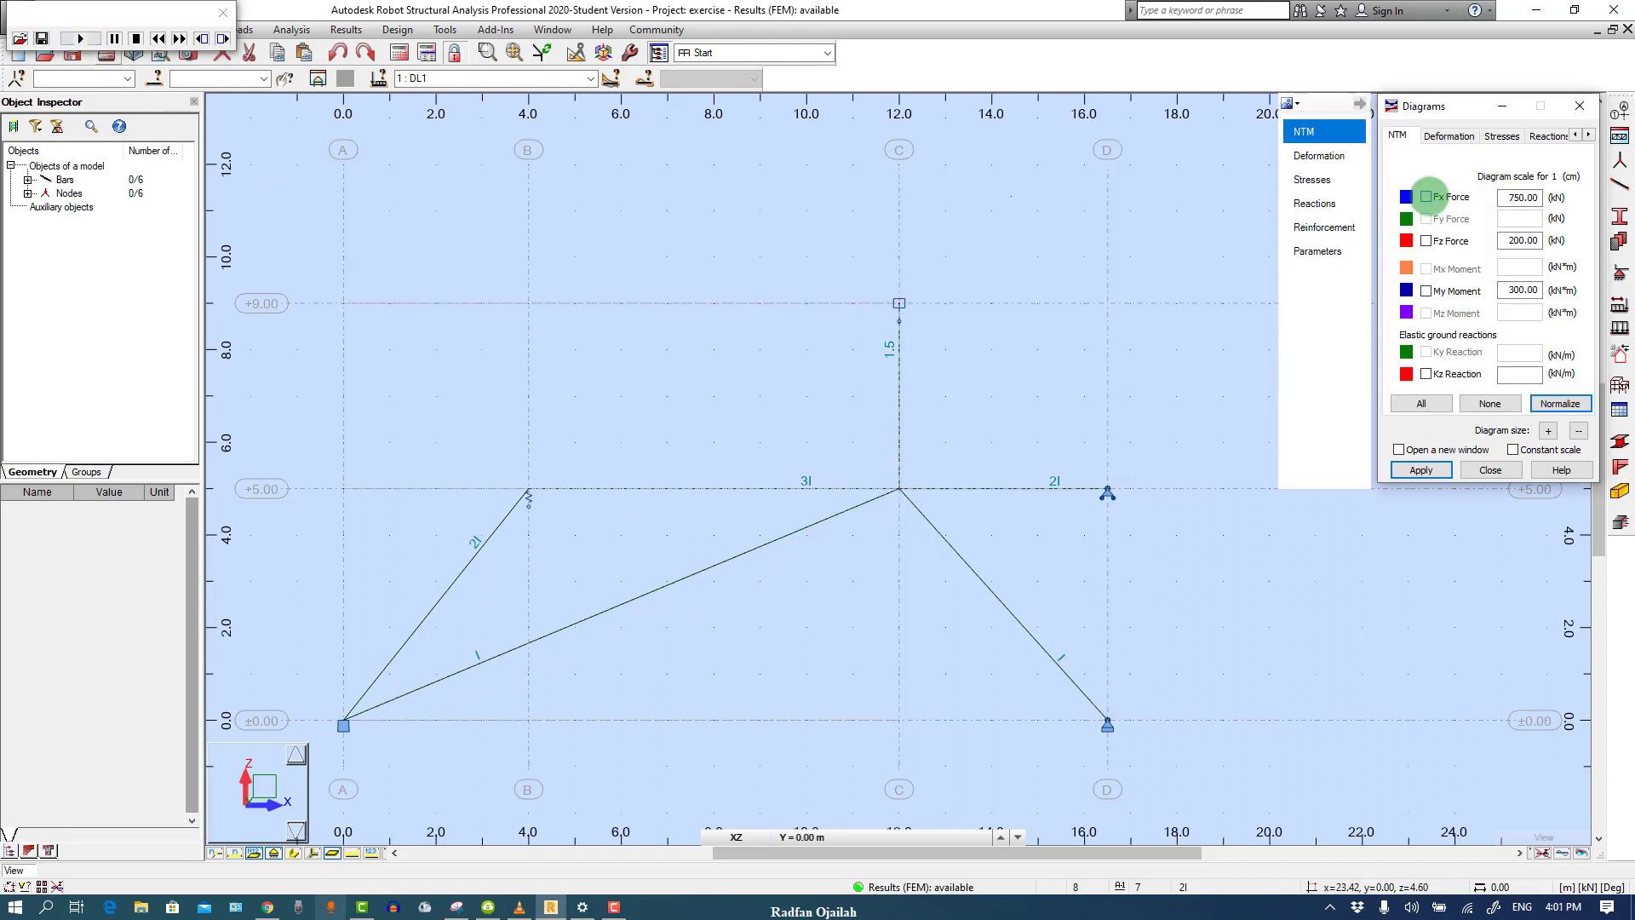
click(1427, 197)
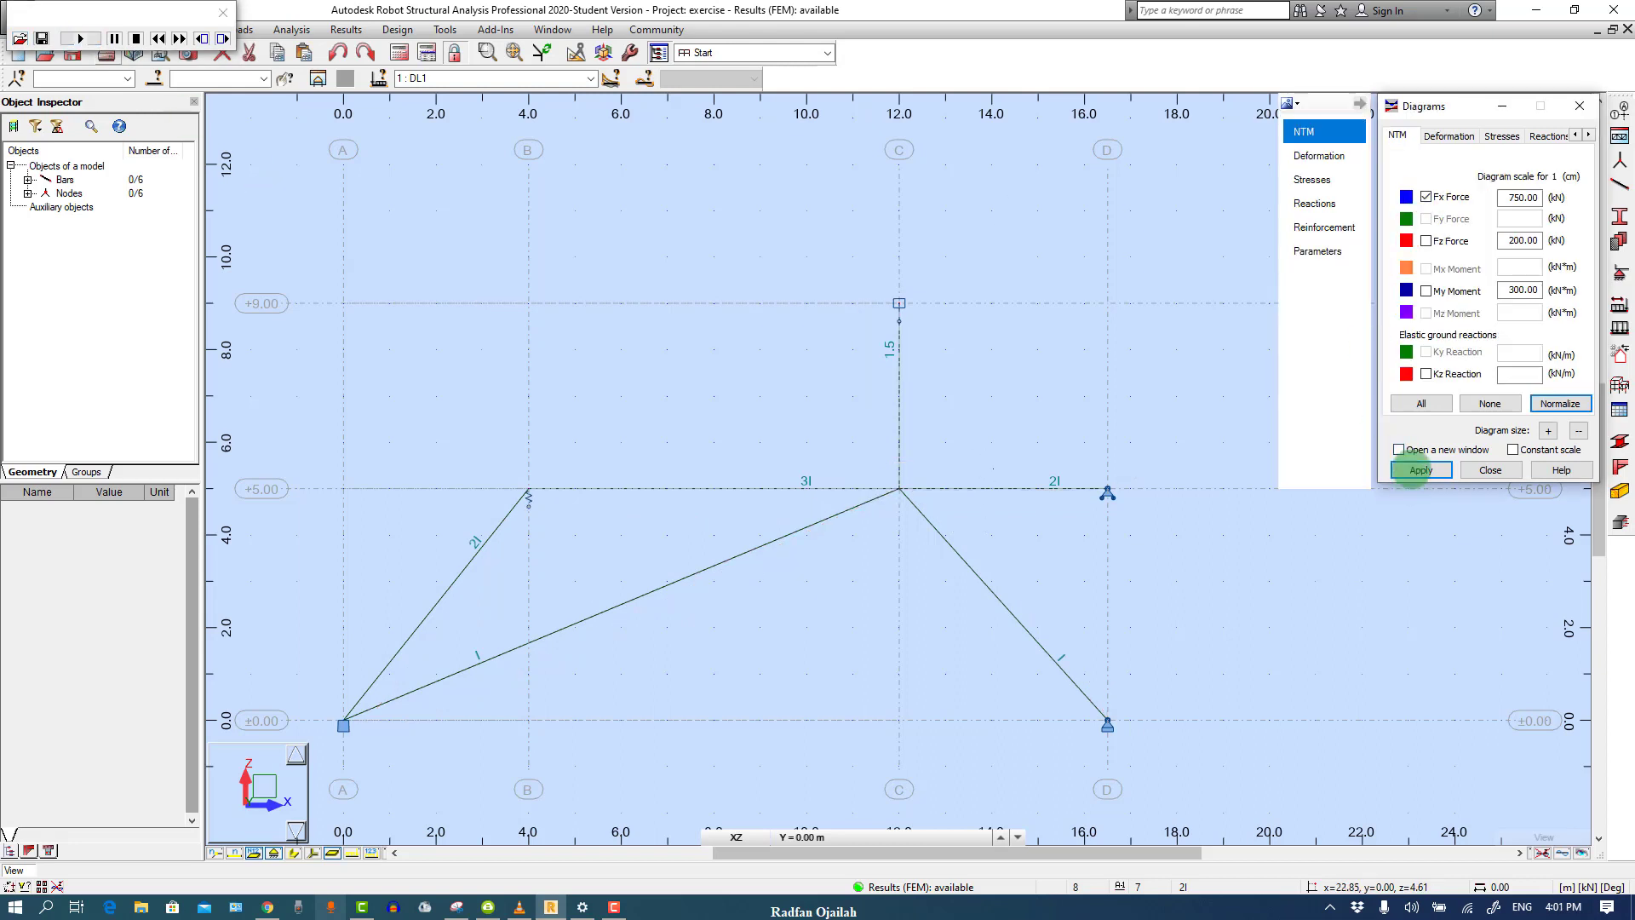
click(1419, 471)
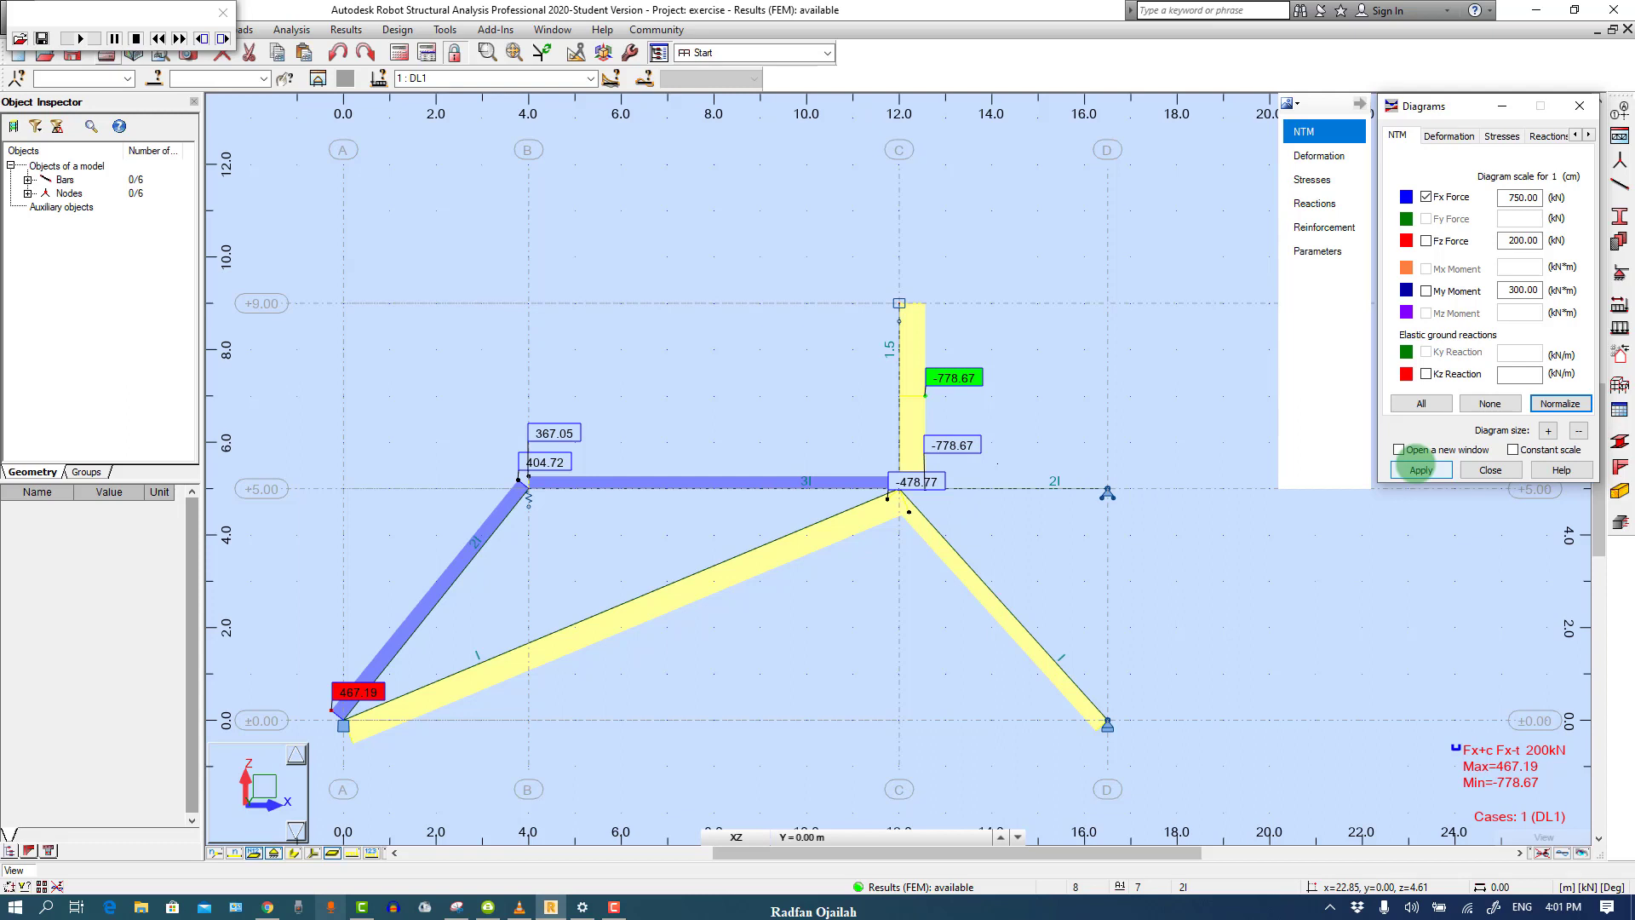